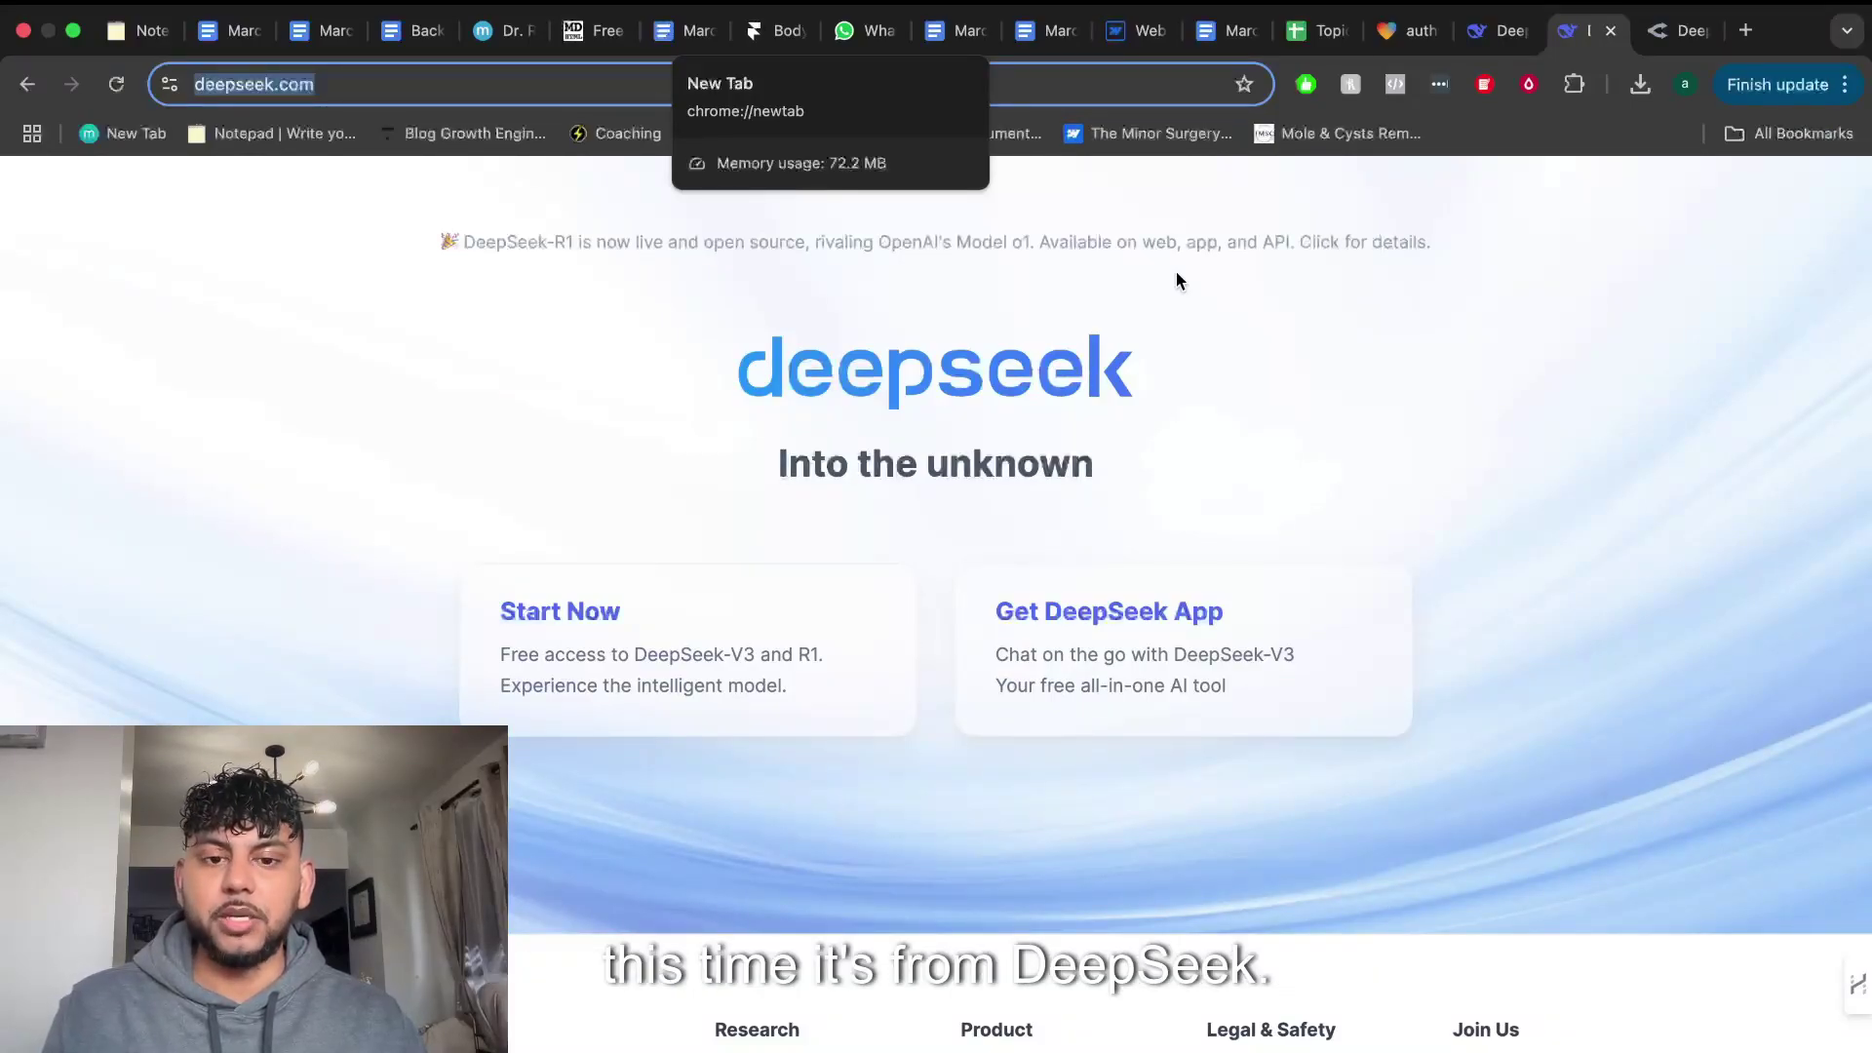
Switch to the OpenRouter DeepSeek V3 0324 tab, then return to the deepseek.com homepage.
left_click(1676, 31)
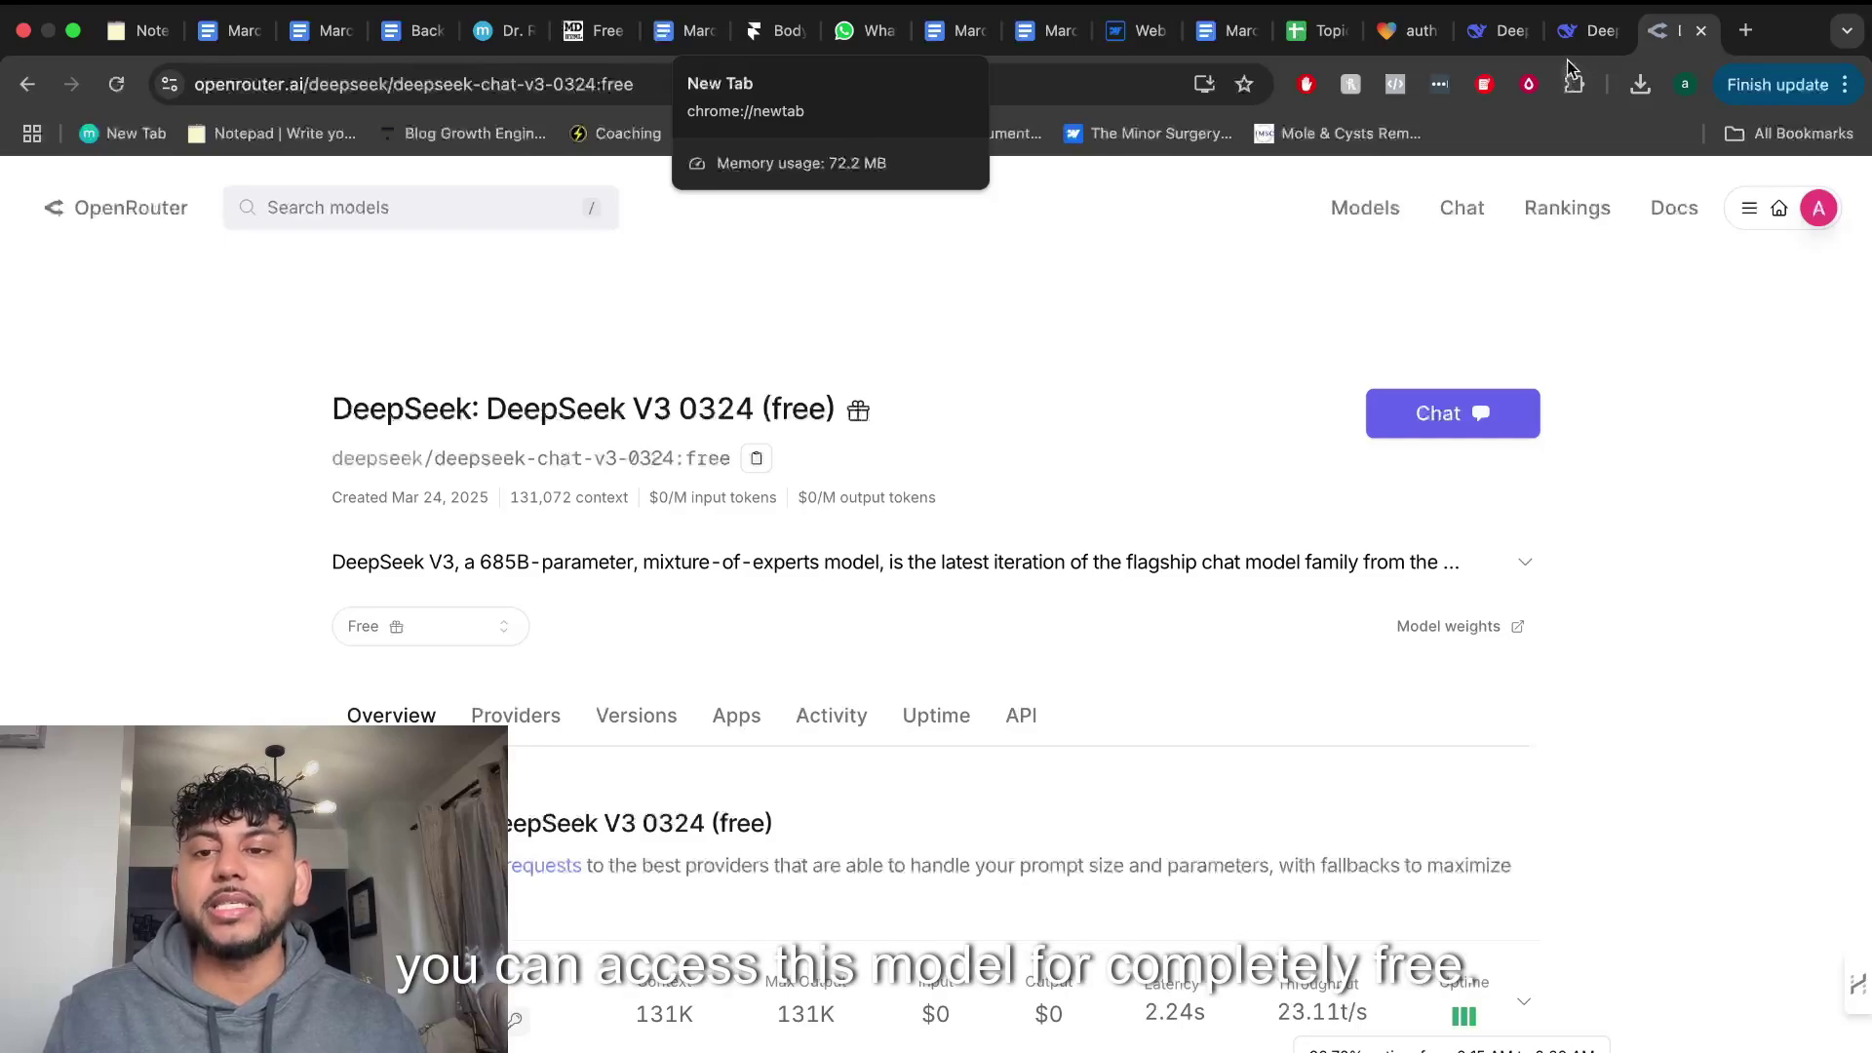
left_click(1514, 47)
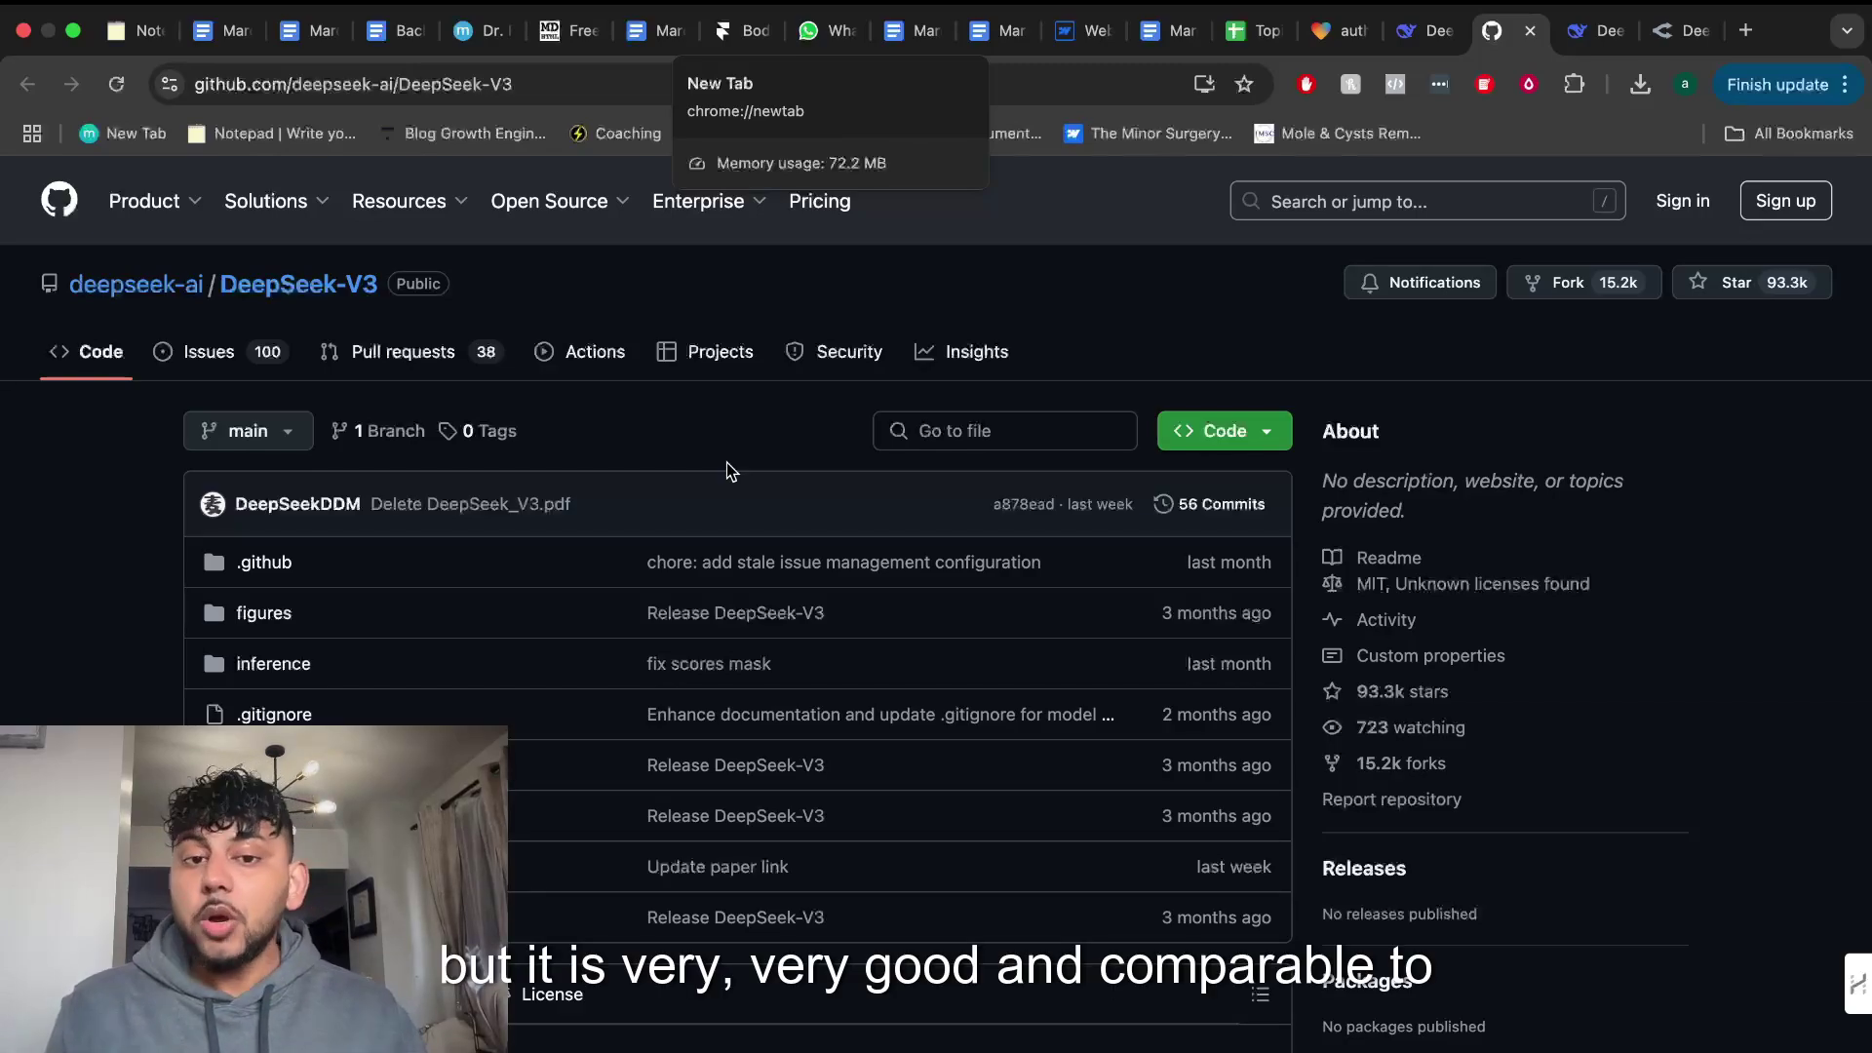
Scroll through the DeepSeek-V3 README, then switch to the OpenRouter DeepSeek V3 0324 page.
scroll(704, 507, "down", 6)
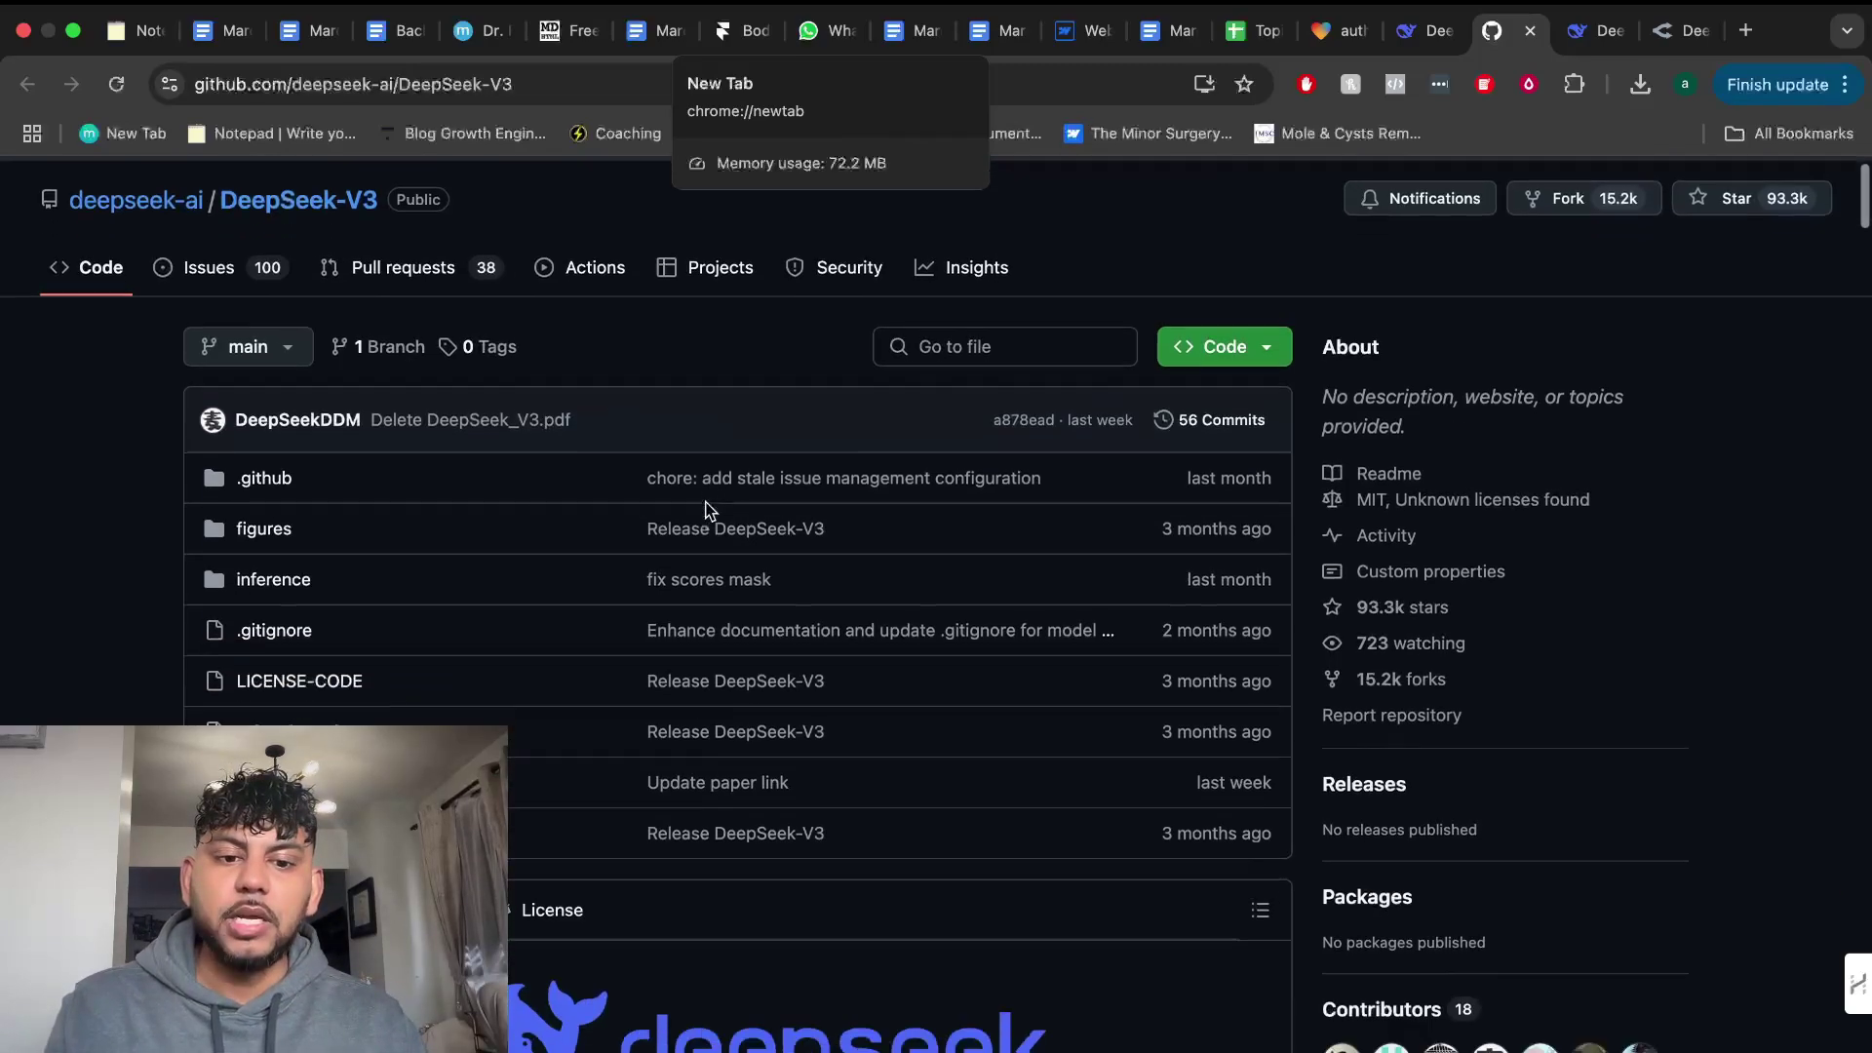
scroll(706, 507, "down", 7)
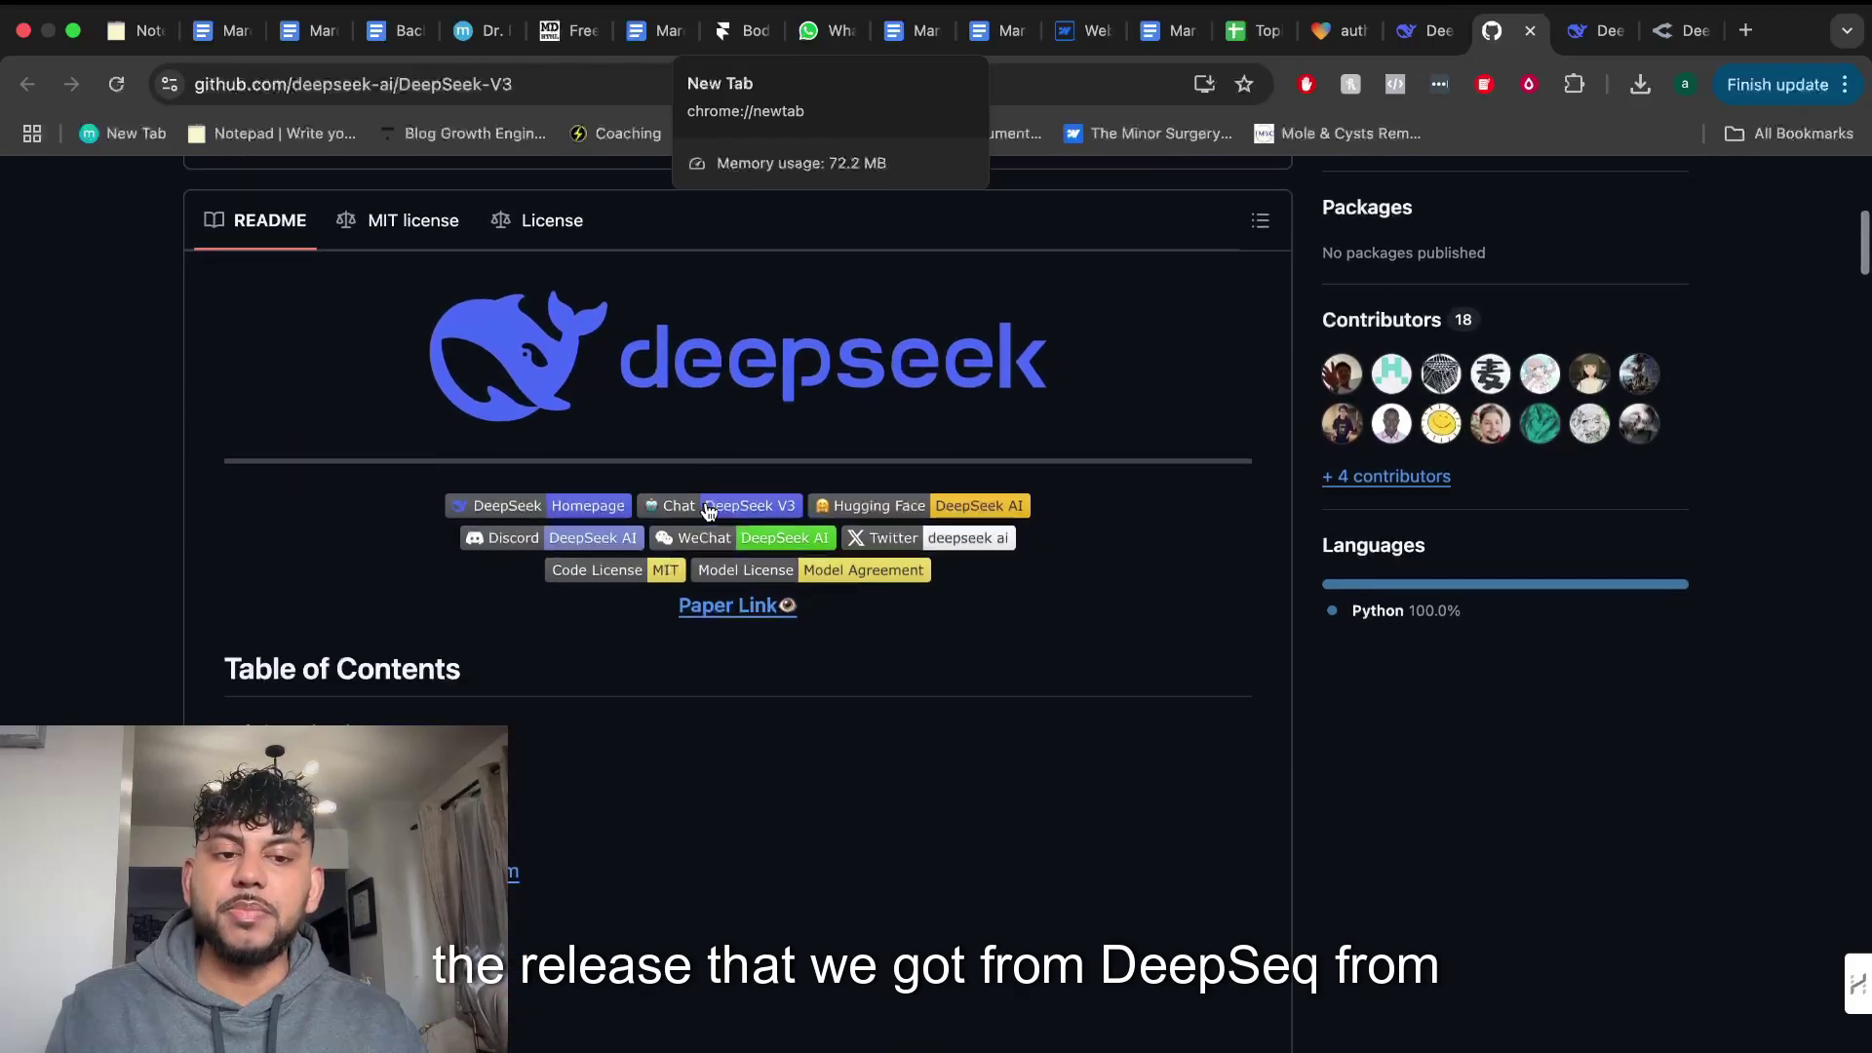
scroll(624, 663, "down", 3)
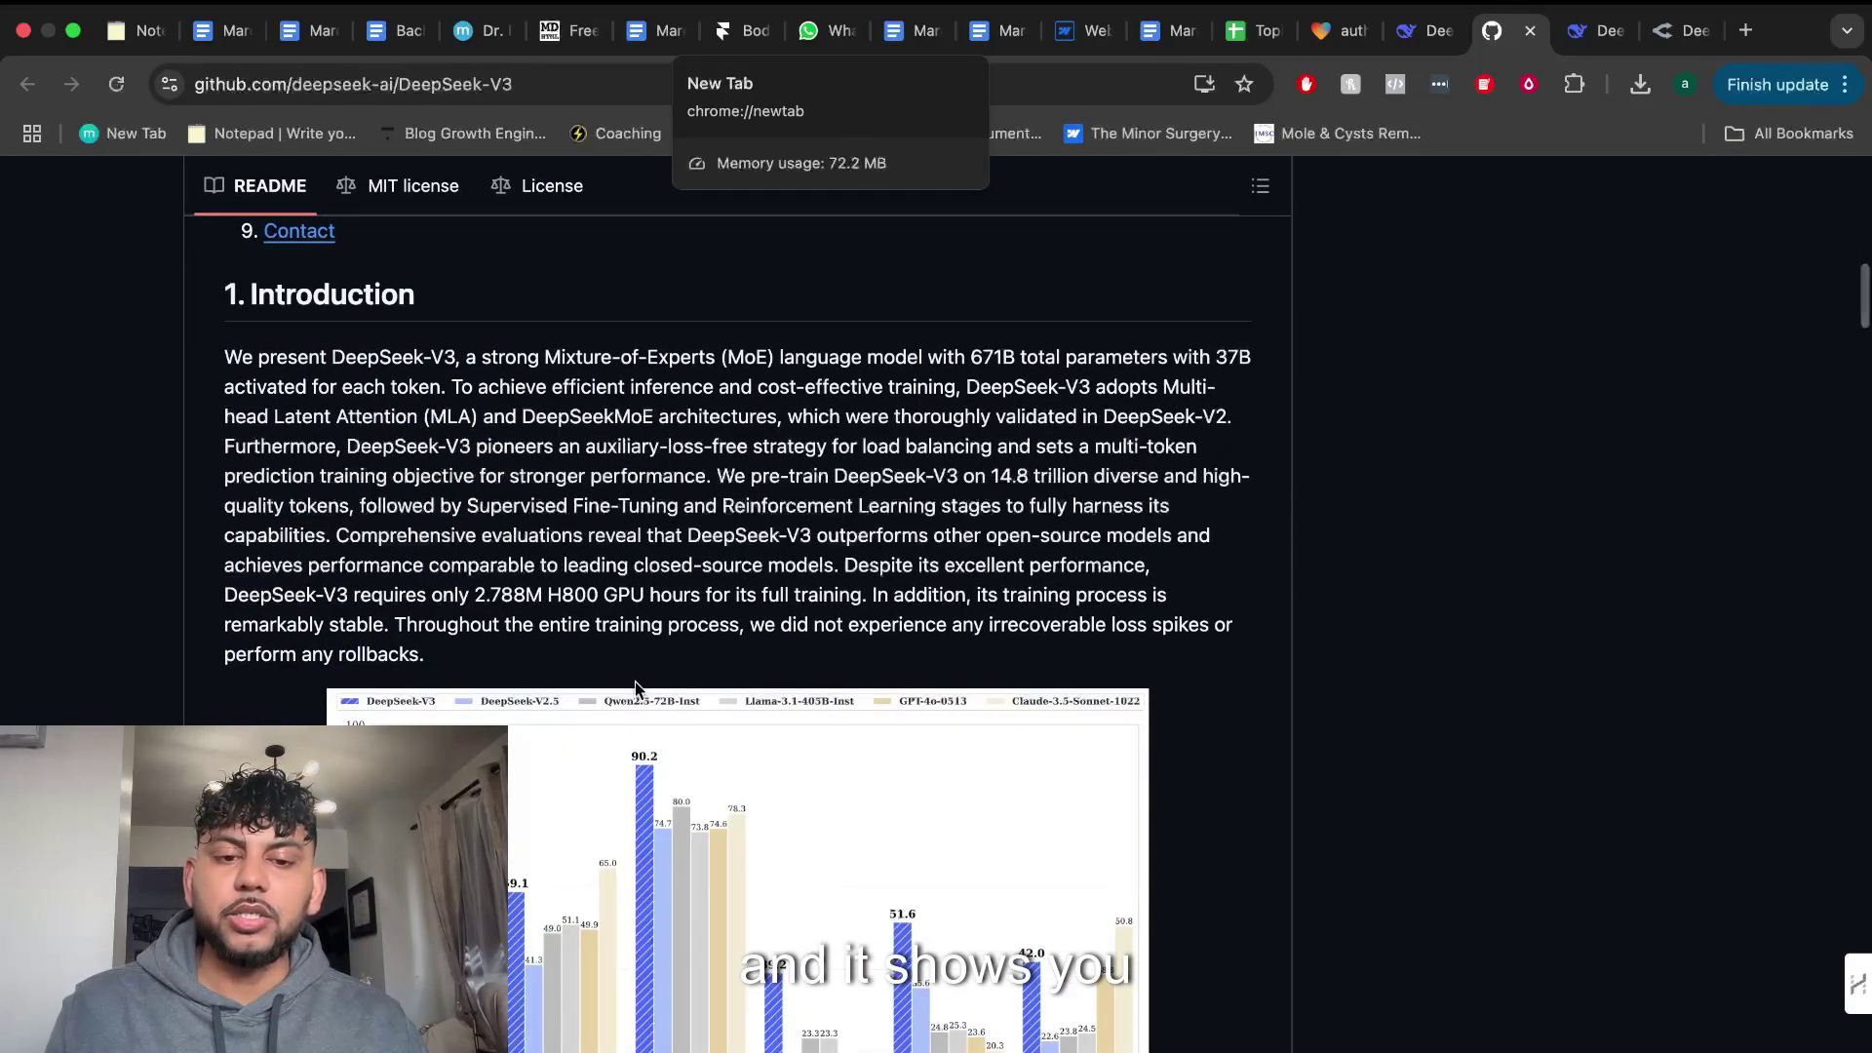
scroll(636, 682, "down", 5)
scroll(786, 815, "down", 11)
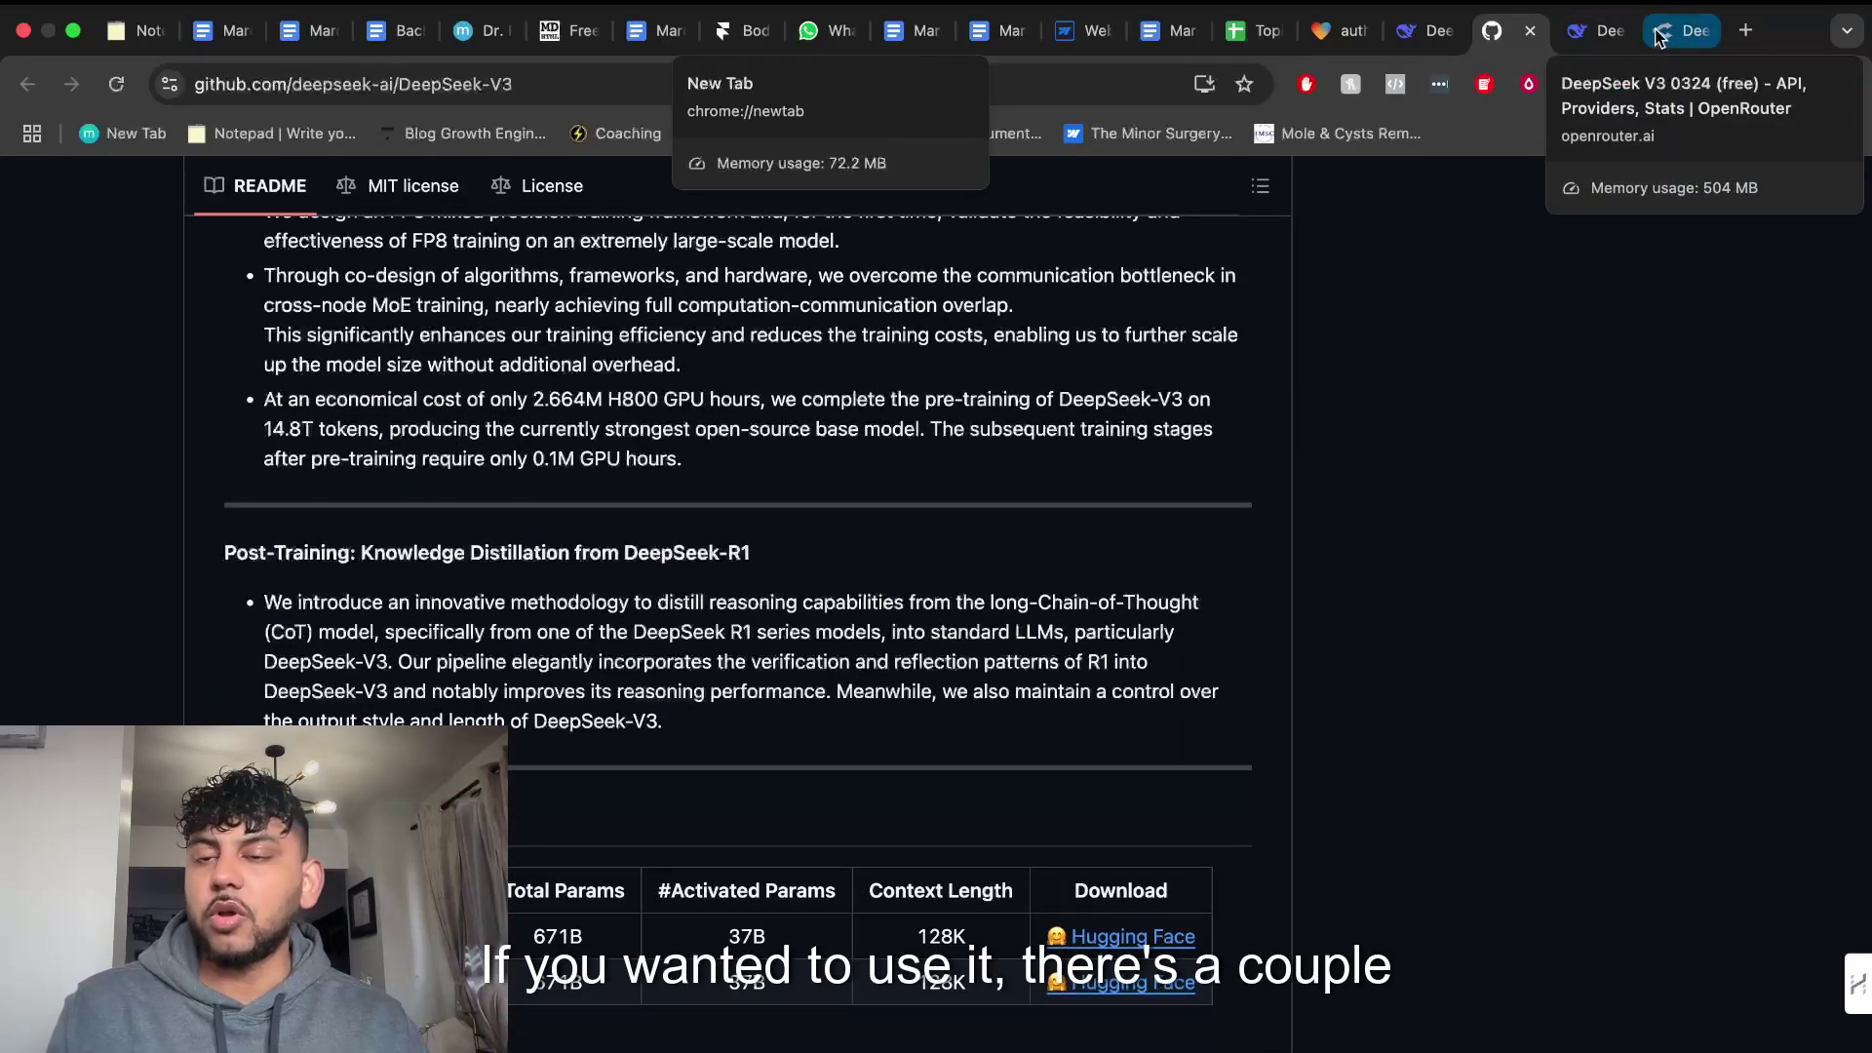
left_click(1660, 33)
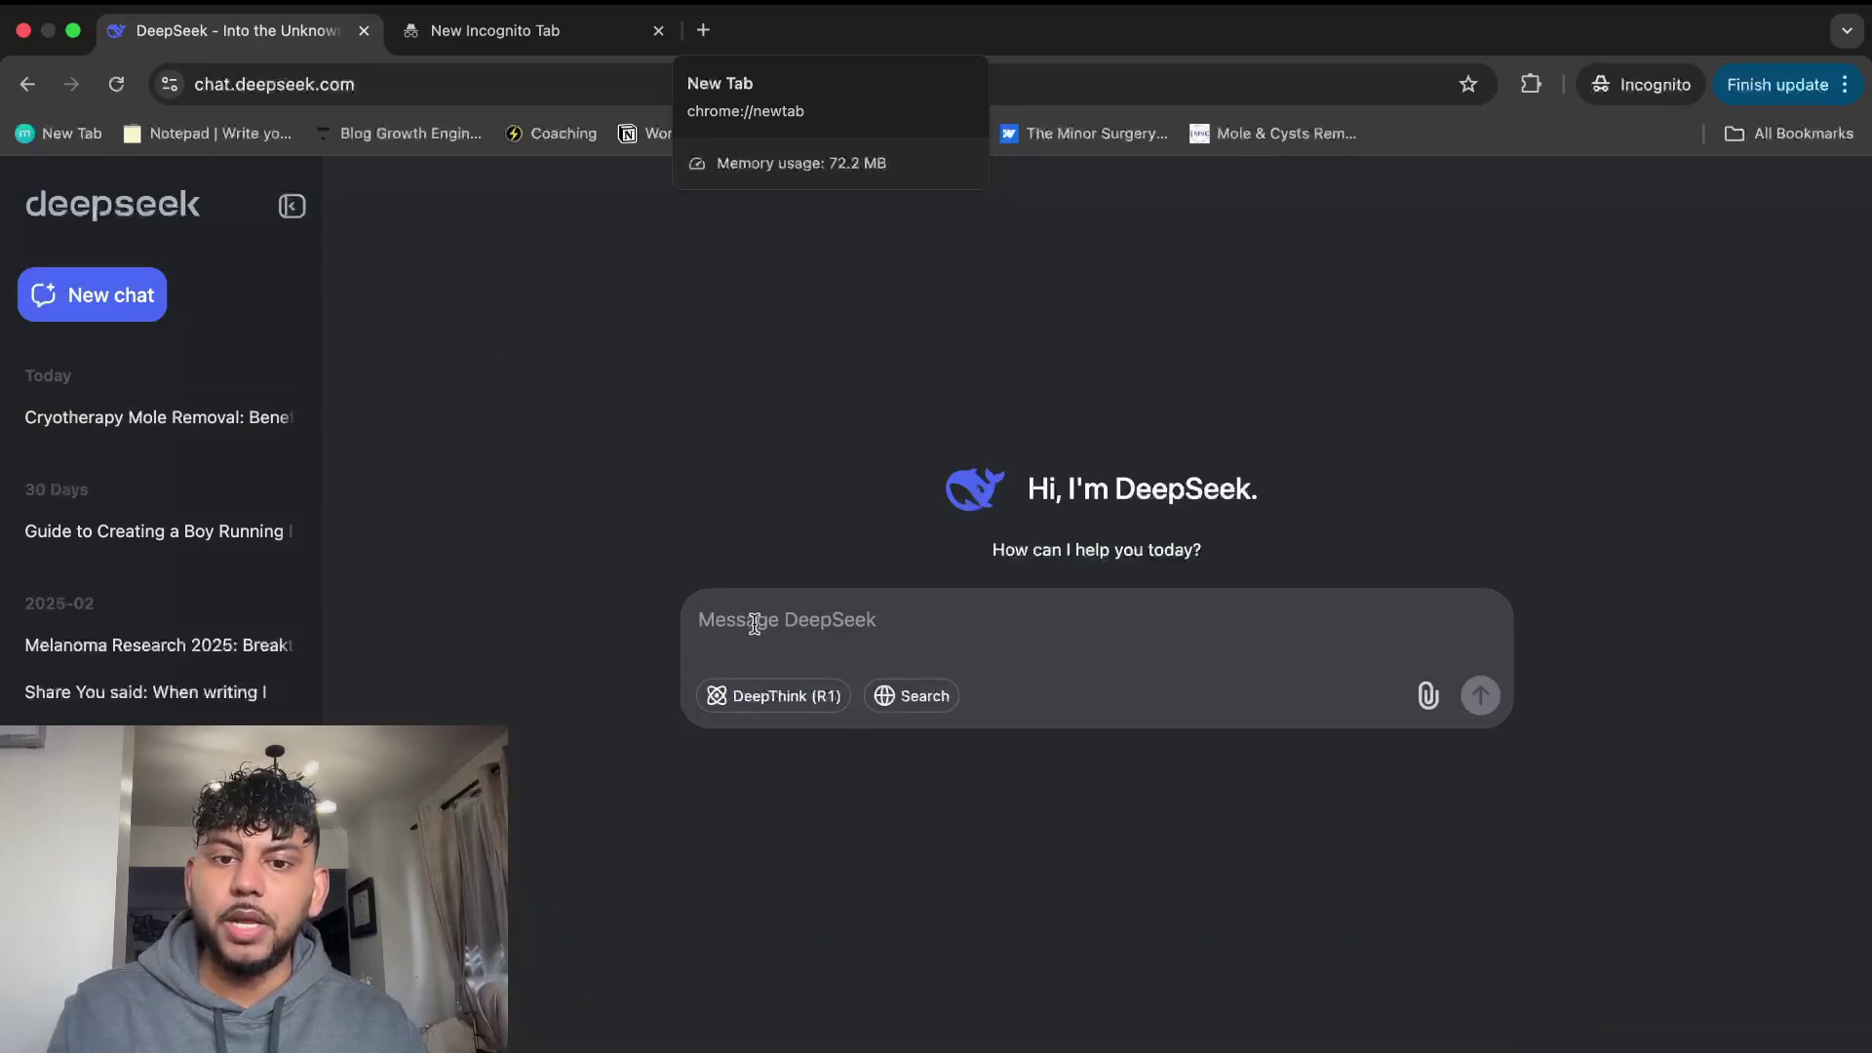
Paste and send the cryotherapy mole-removal article prompt, then scroll through the generated article.
key("super+v")
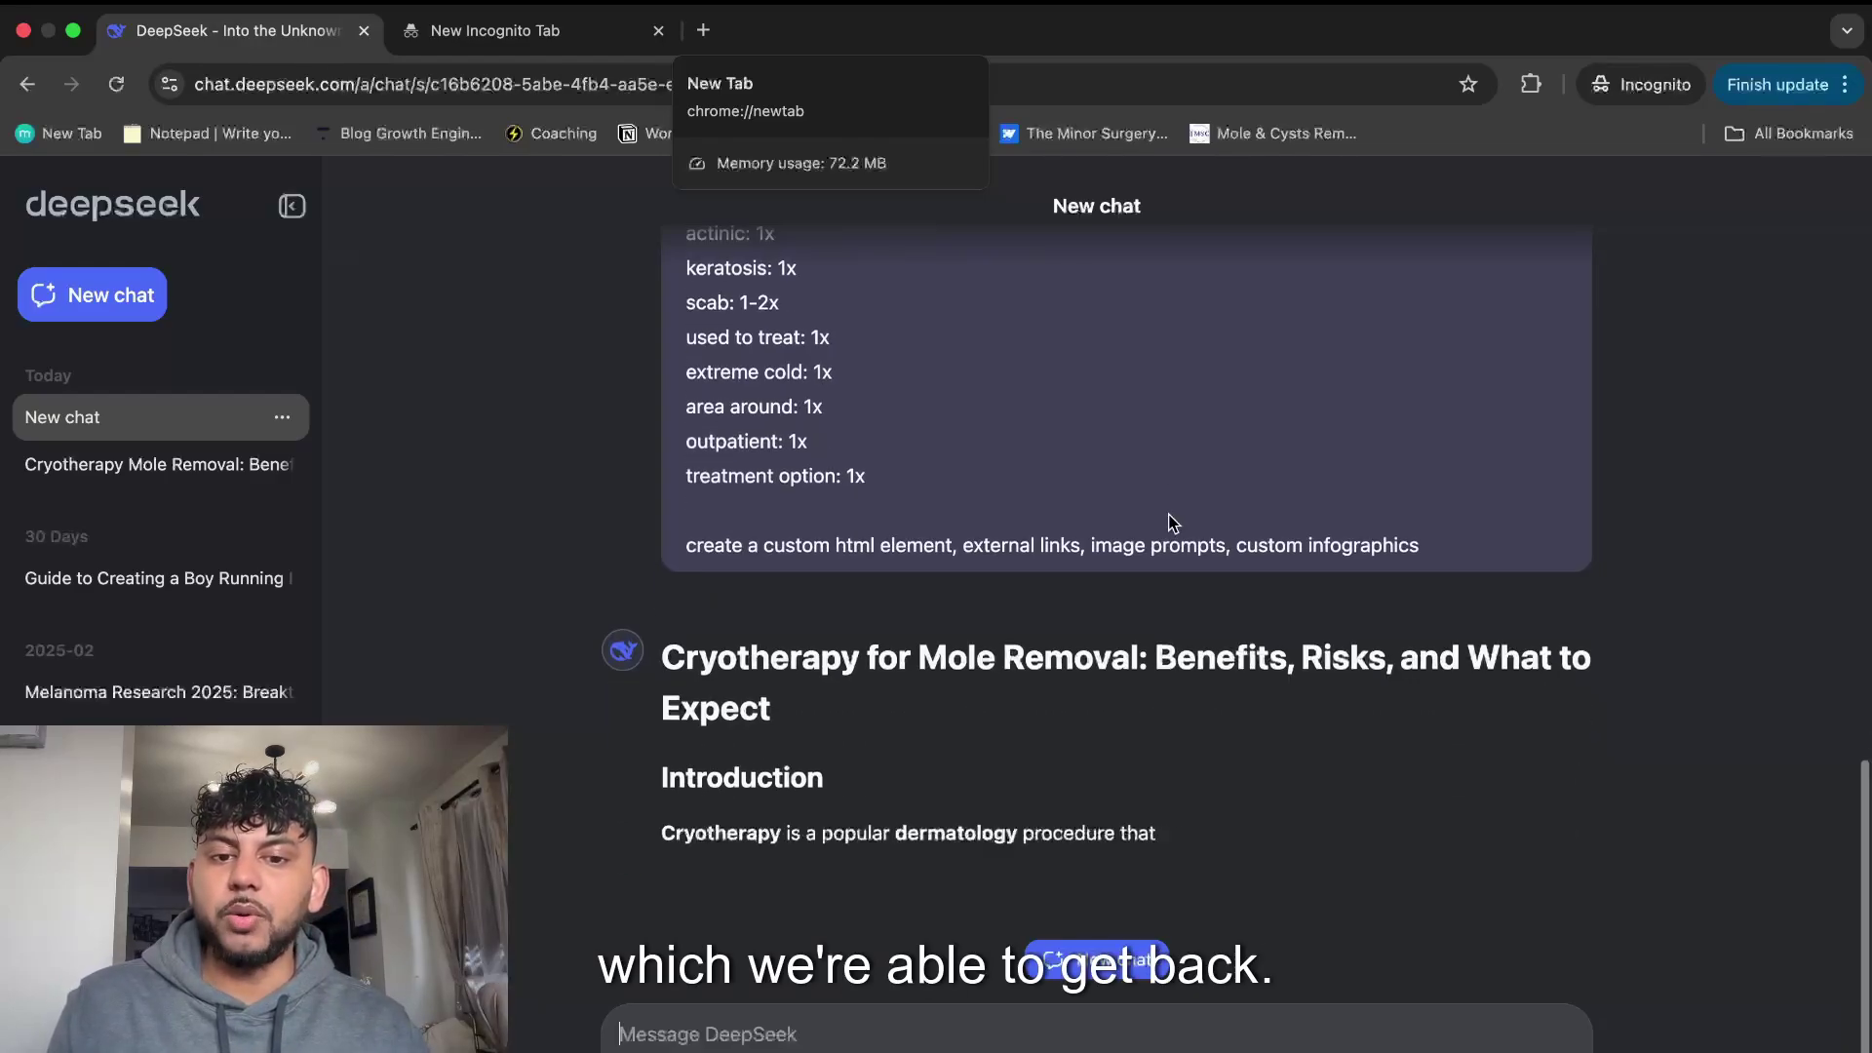
scroll(1170, 523, "up", 10)
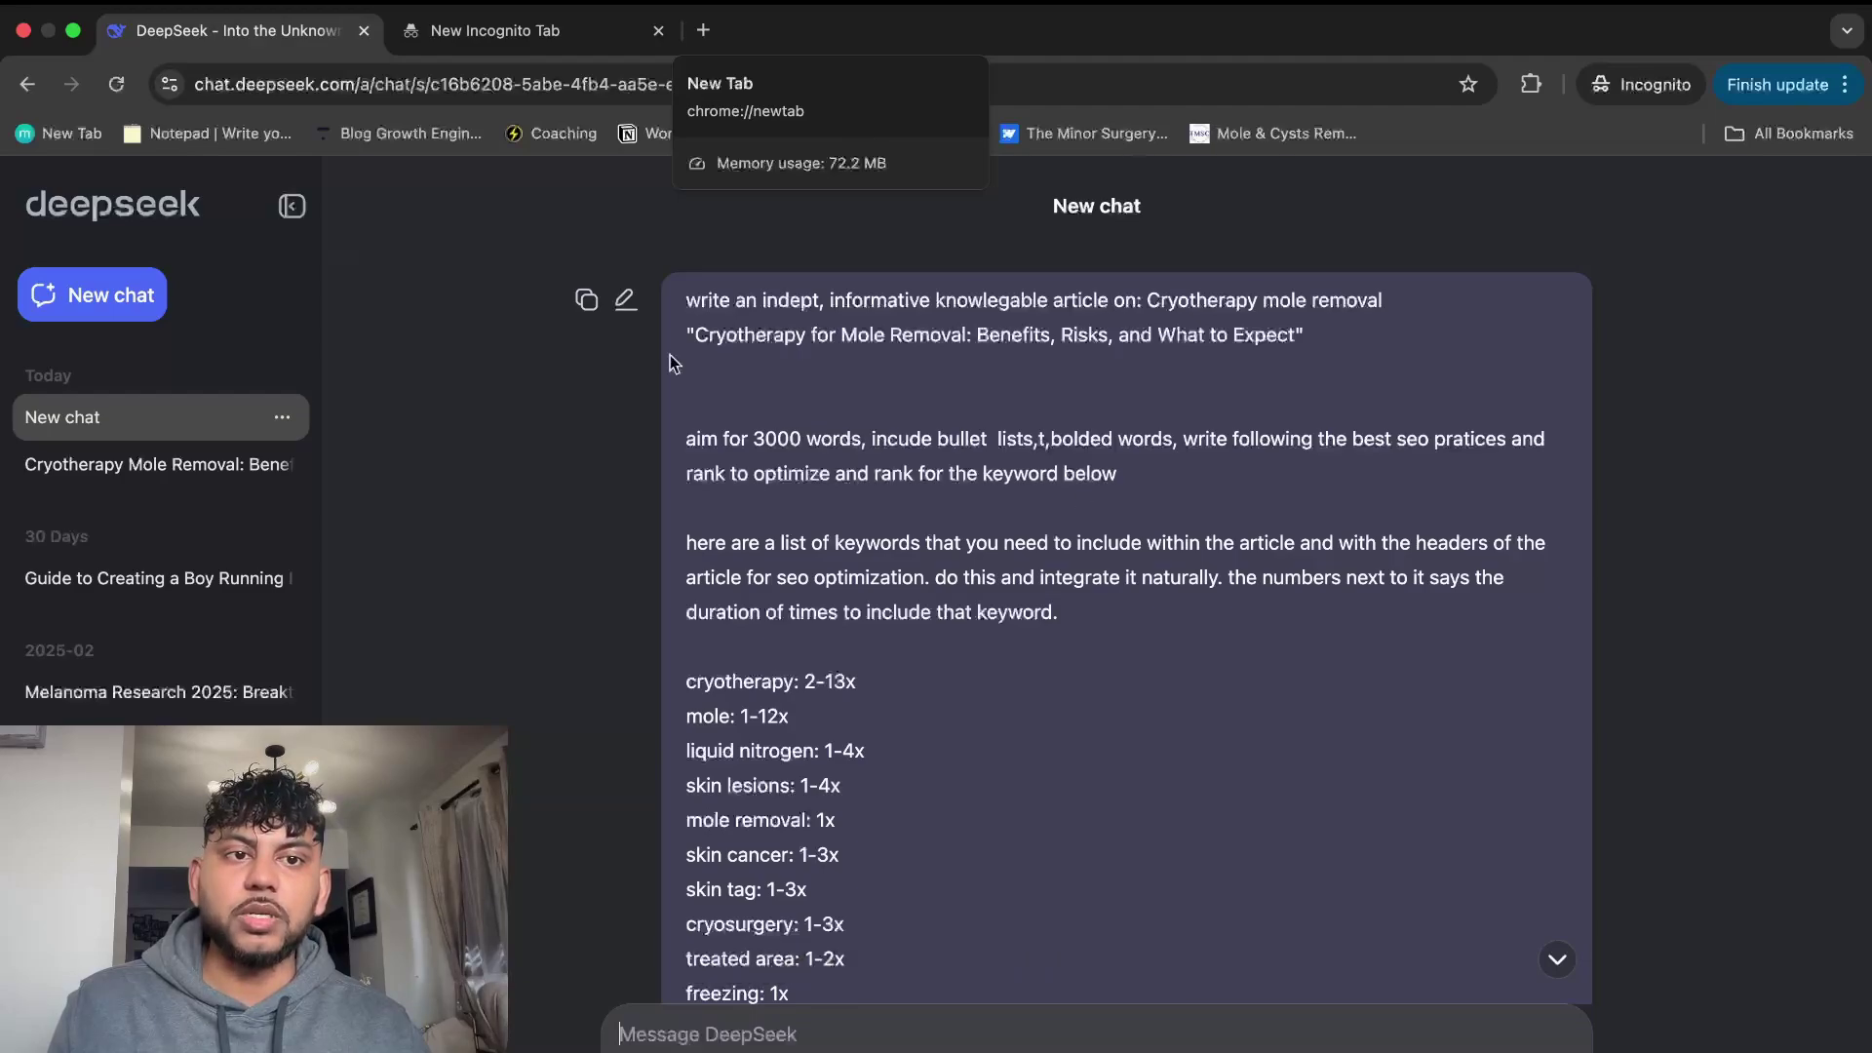
scroll(858, 604, "down", 5)
scroll(886, 828, "down", 8)
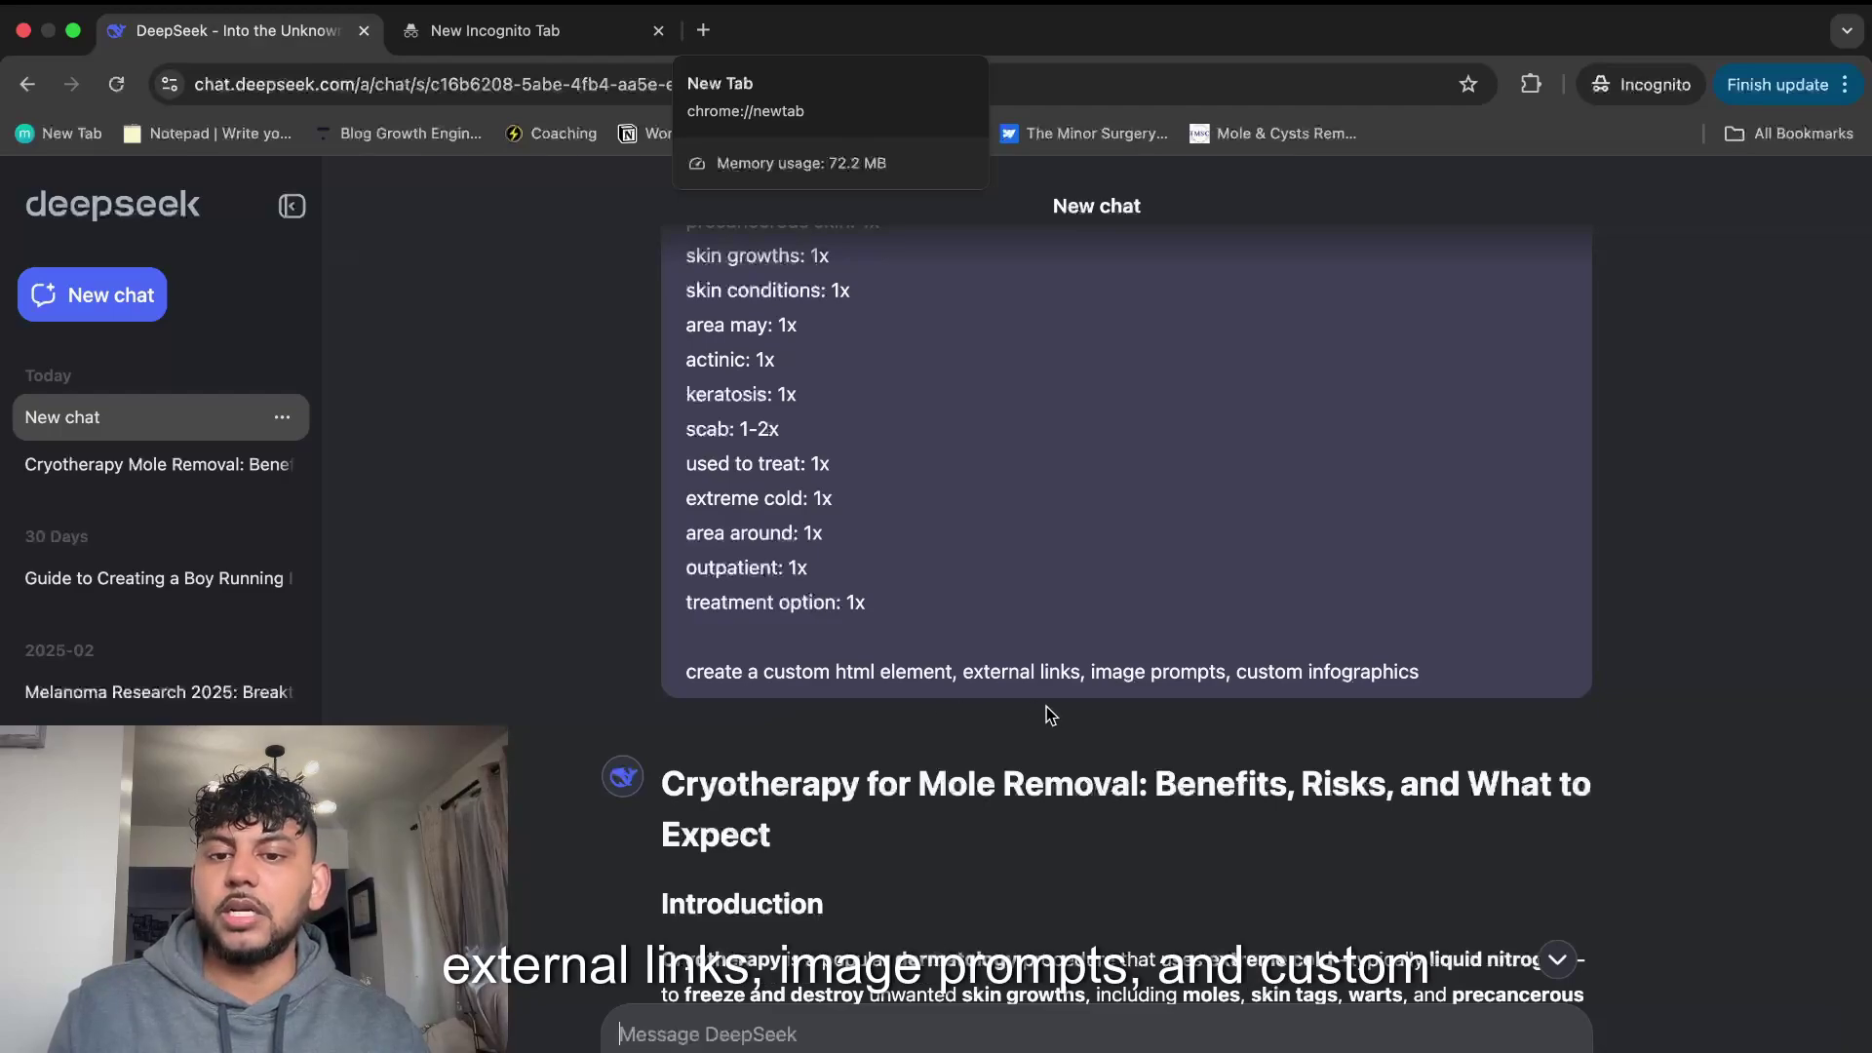
scroll(1227, 717, "down", 15)
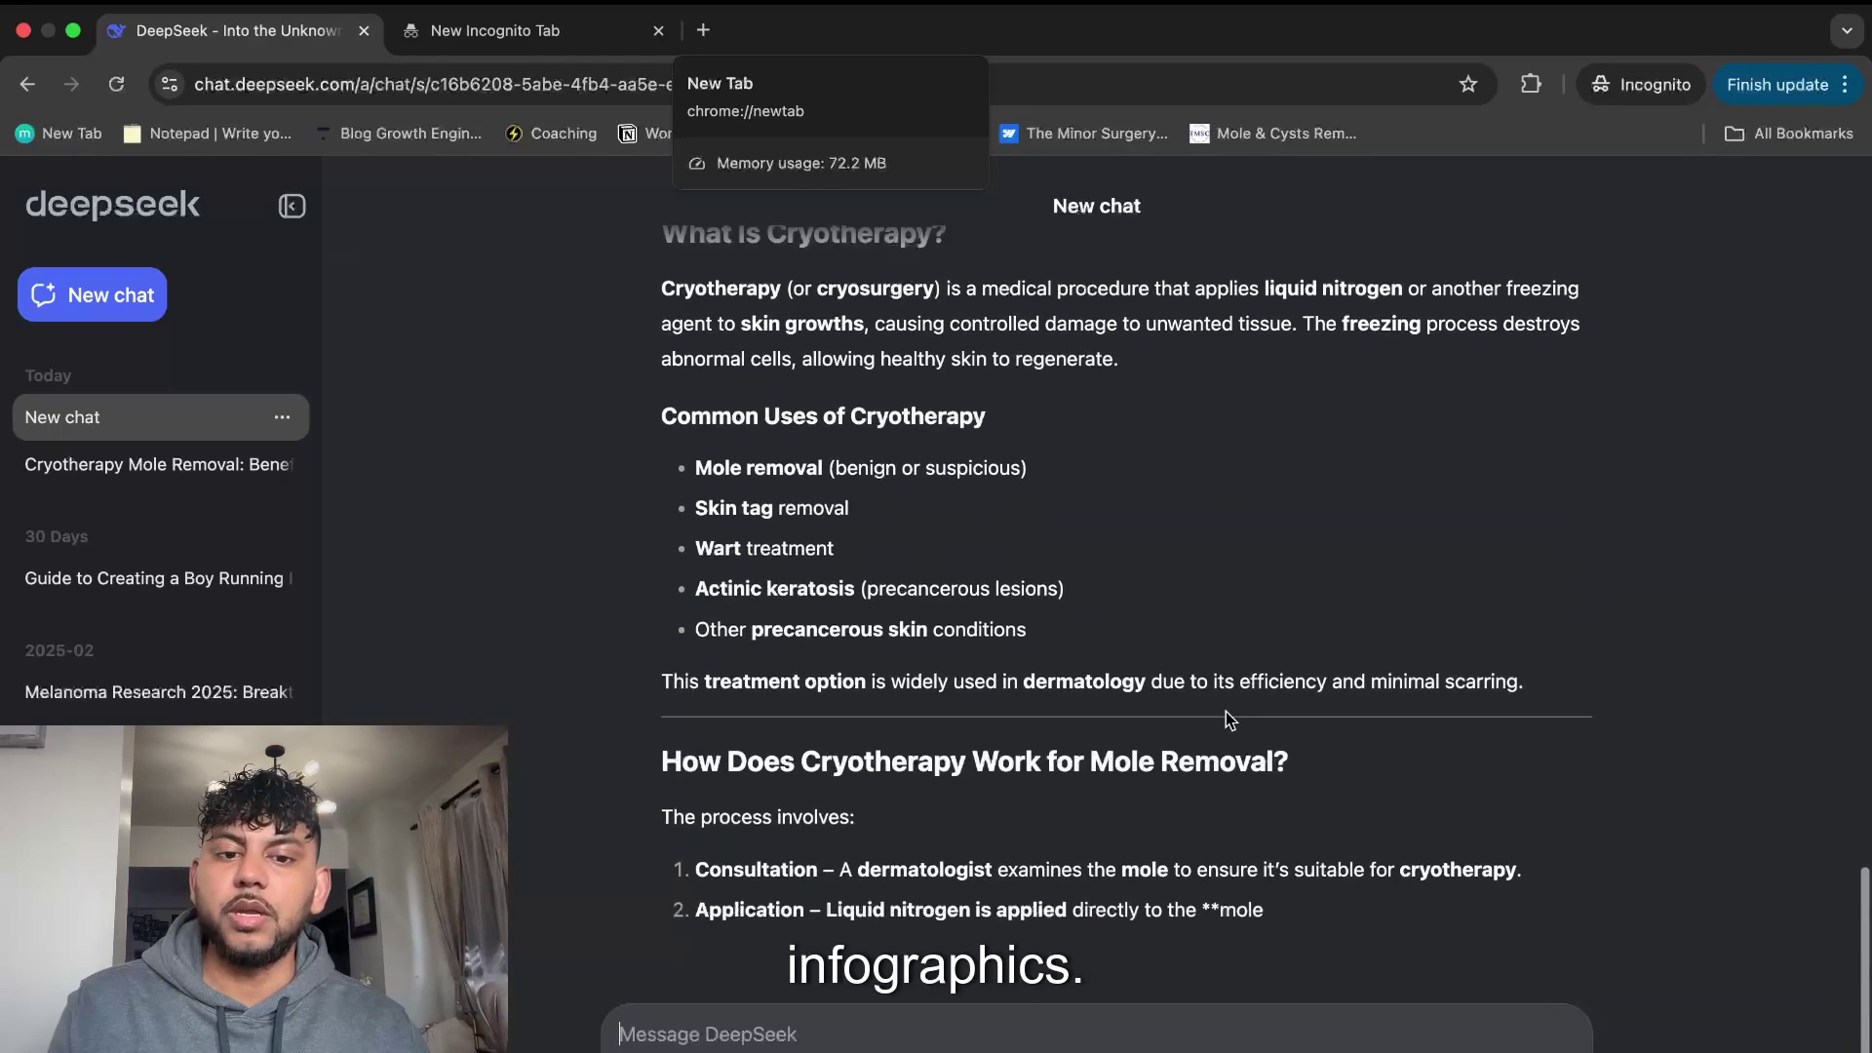
scroll(1225, 711, "up", 15)
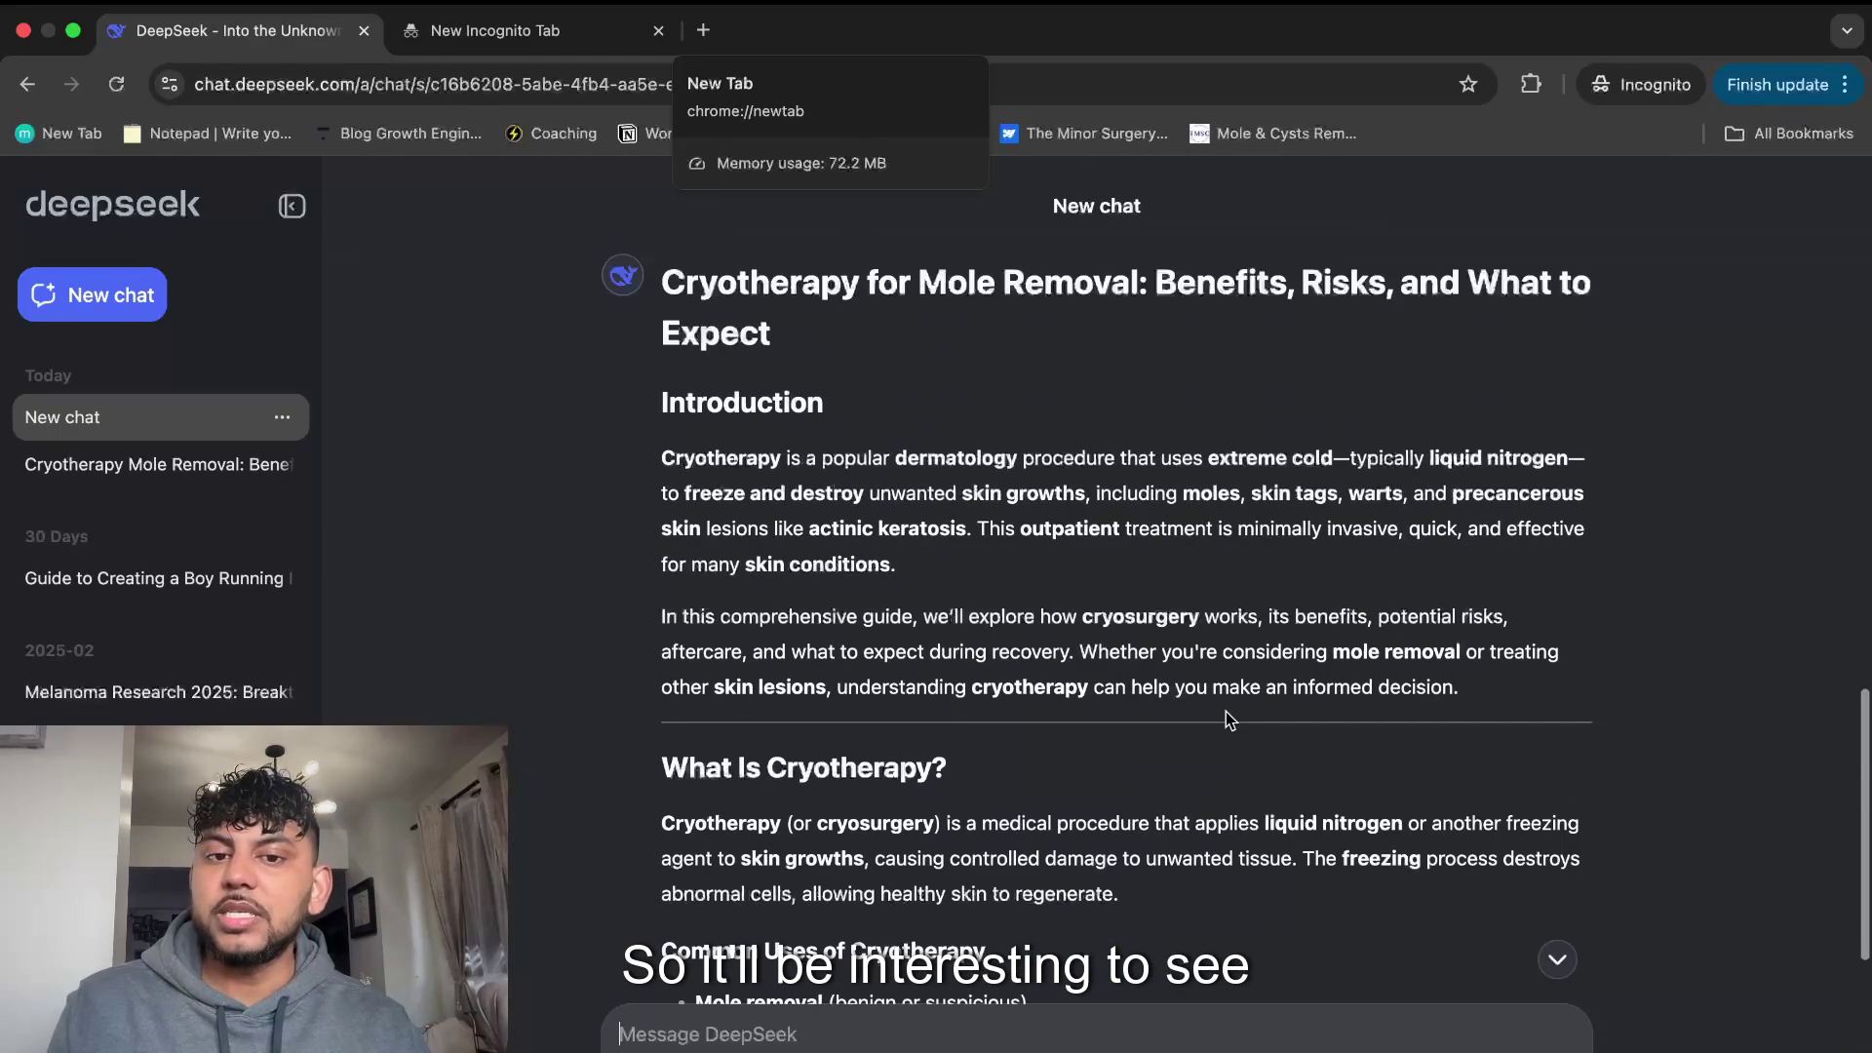
scroll(1225, 711, "up", 3)
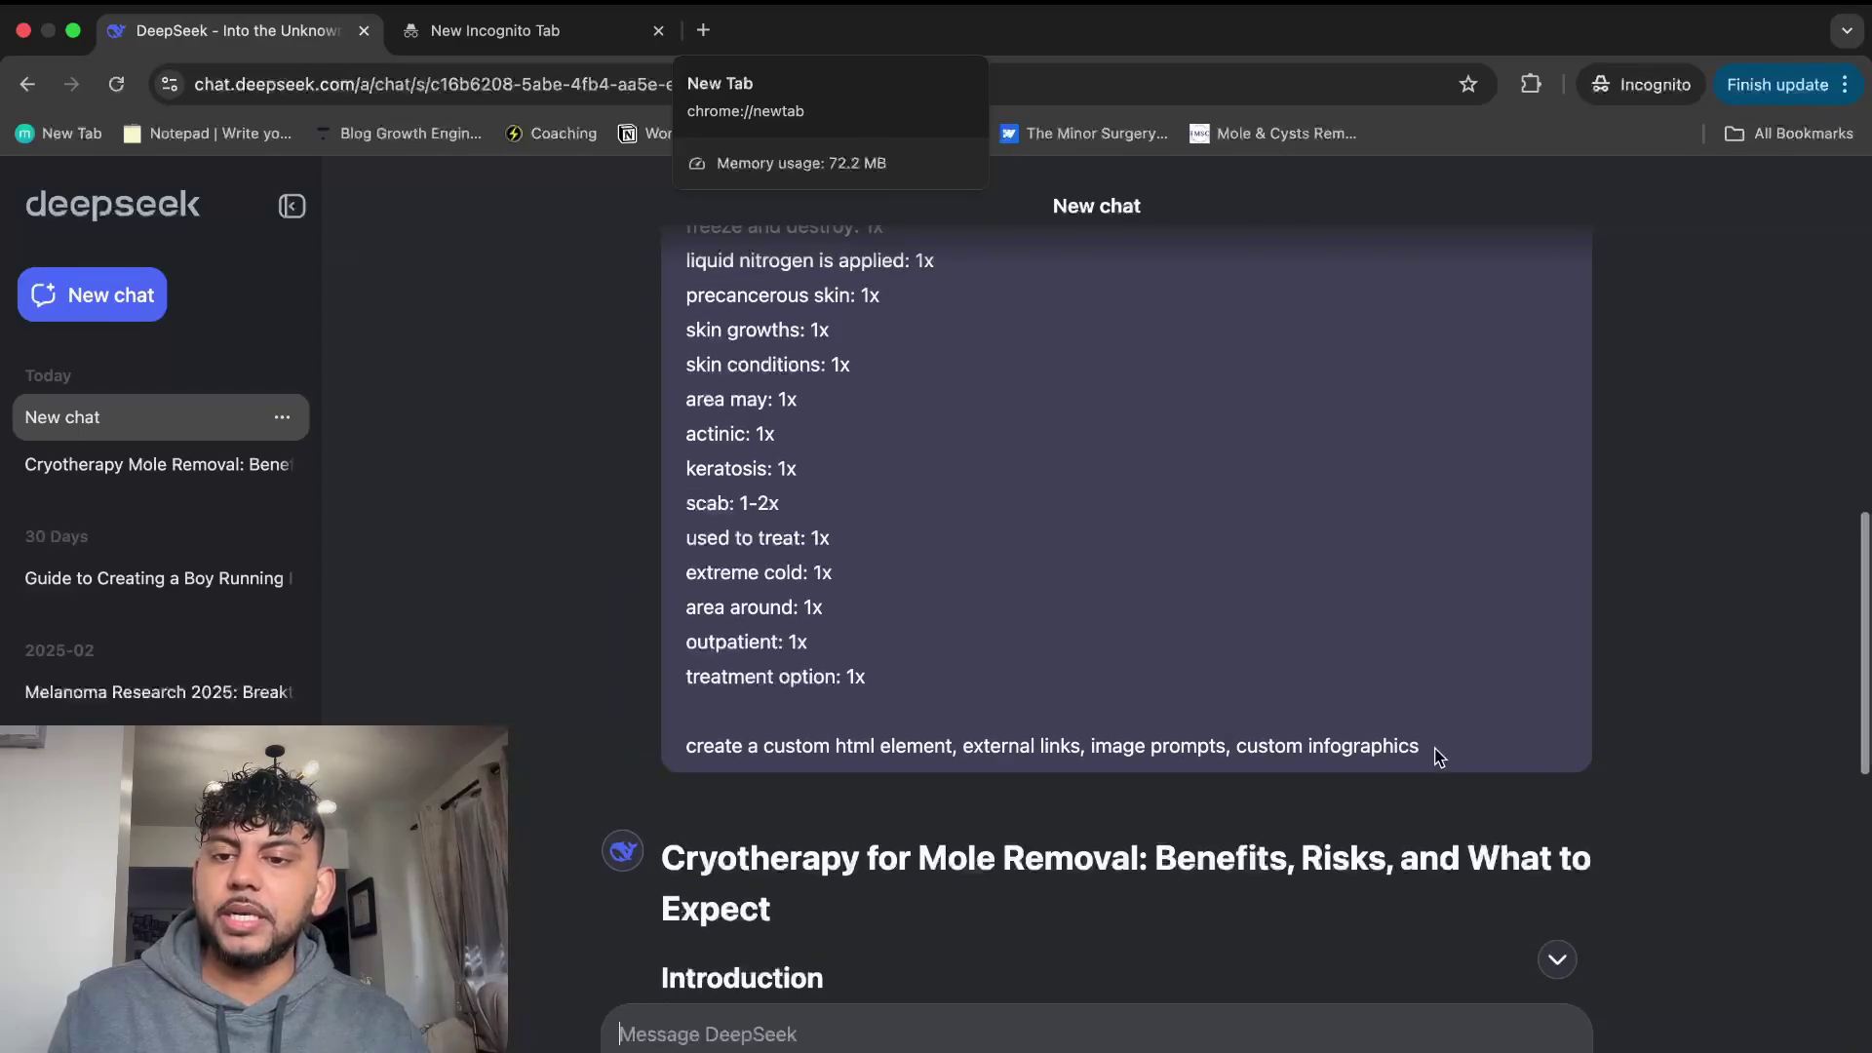
left_click_drag(1433, 749, 689, 746)
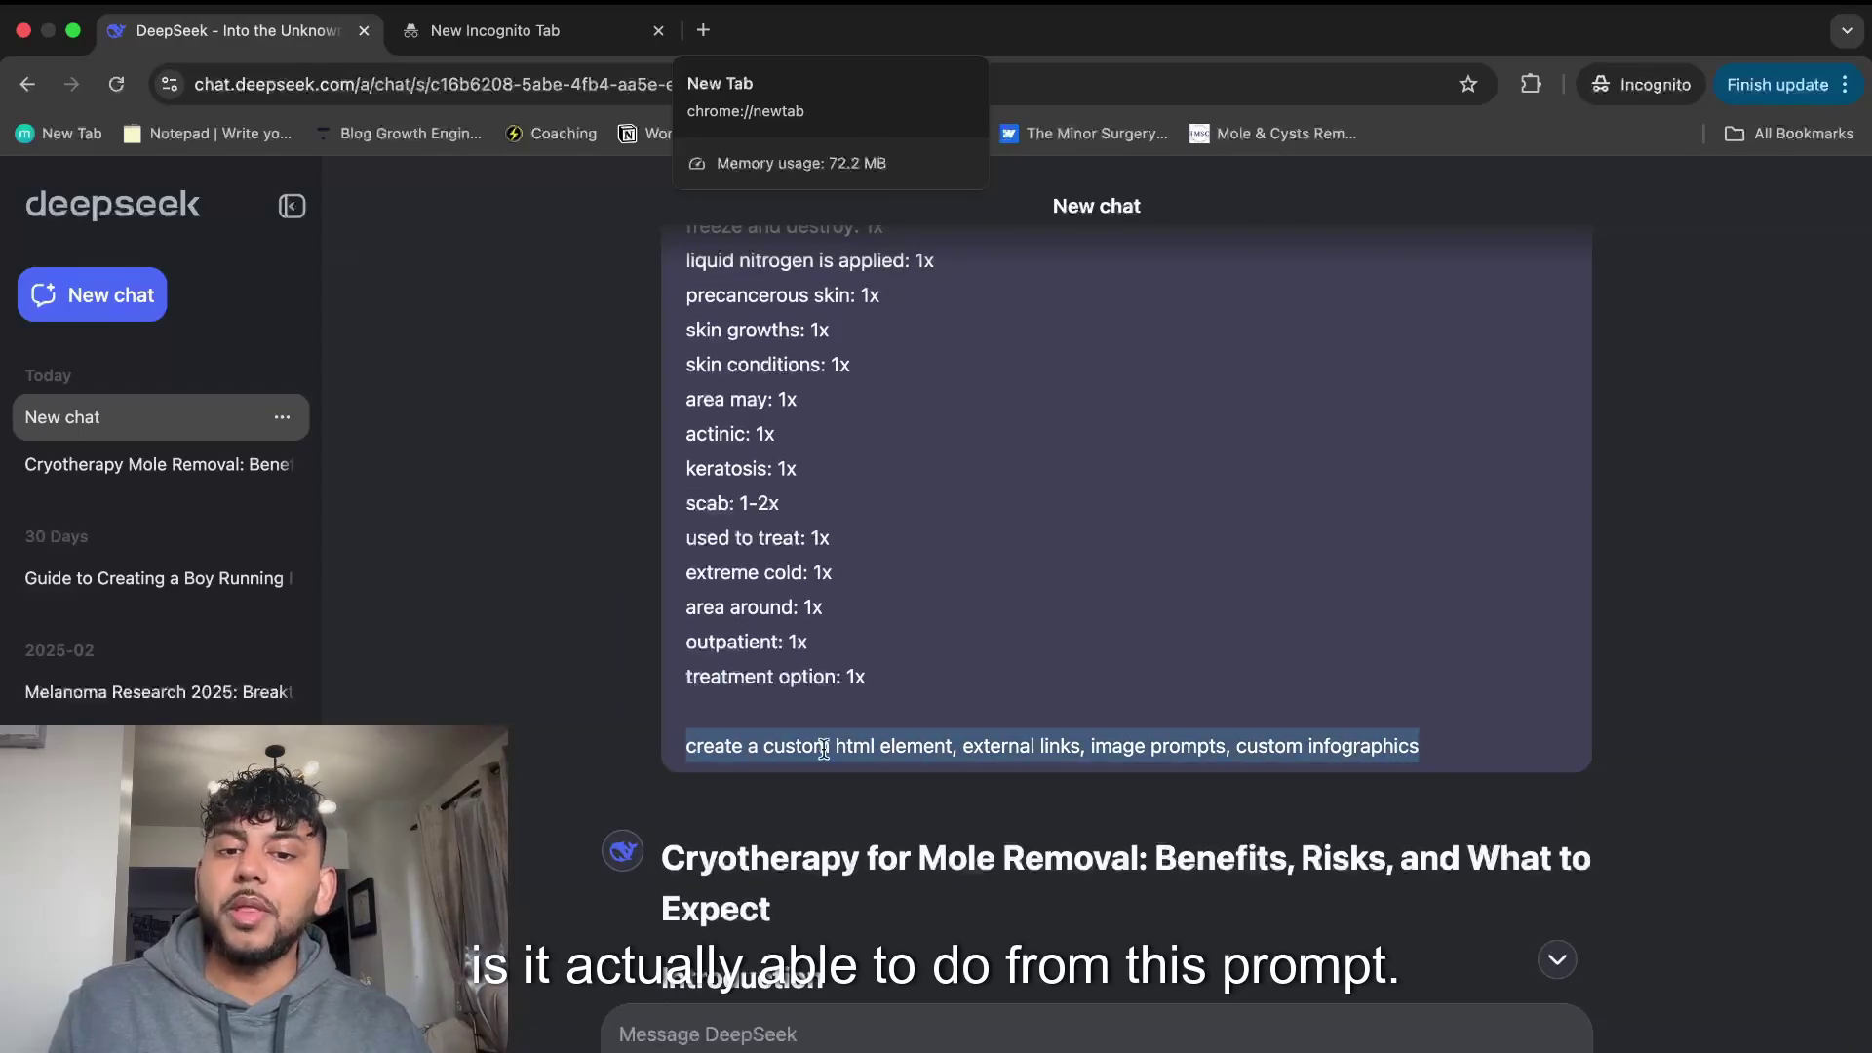
Follow the streaming article down to its Cryotherapy vs. Other Mole Removal Methods table, then show all windows.
scroll(824, 748, "down", 15)
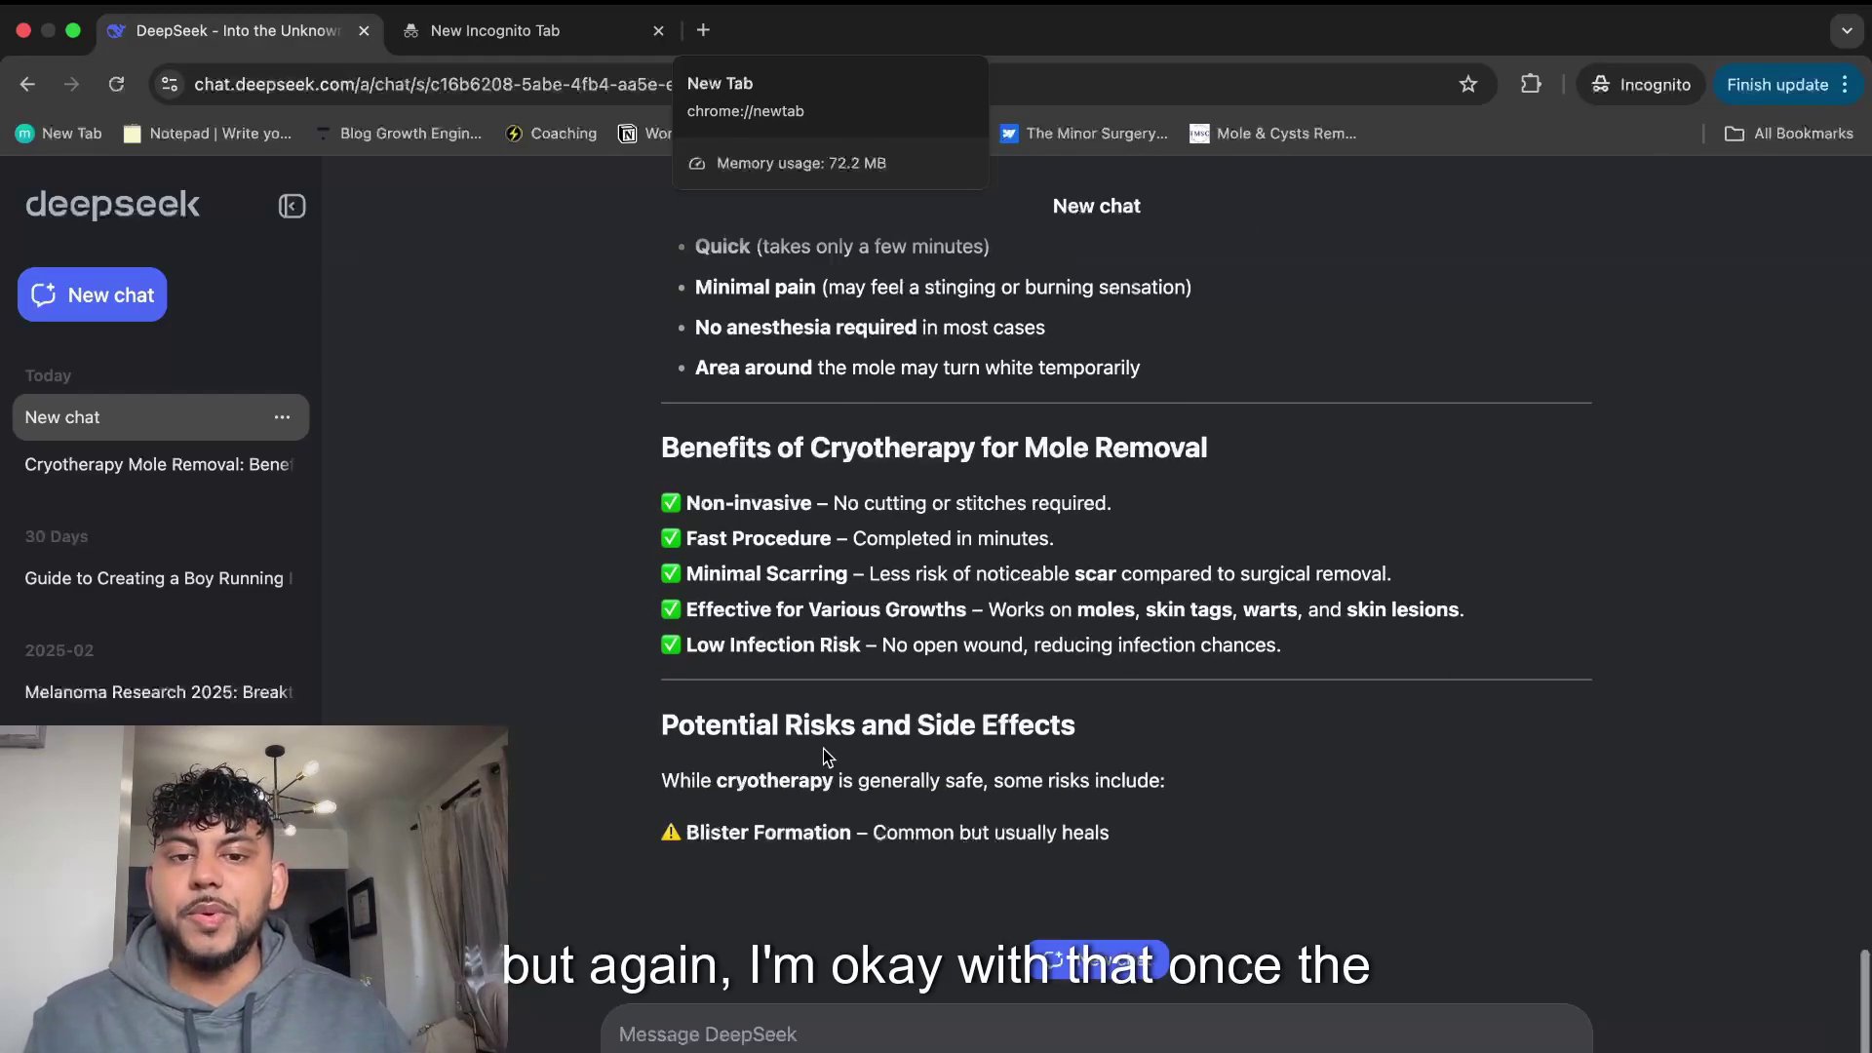
scroll(824, 749, "up", 15)
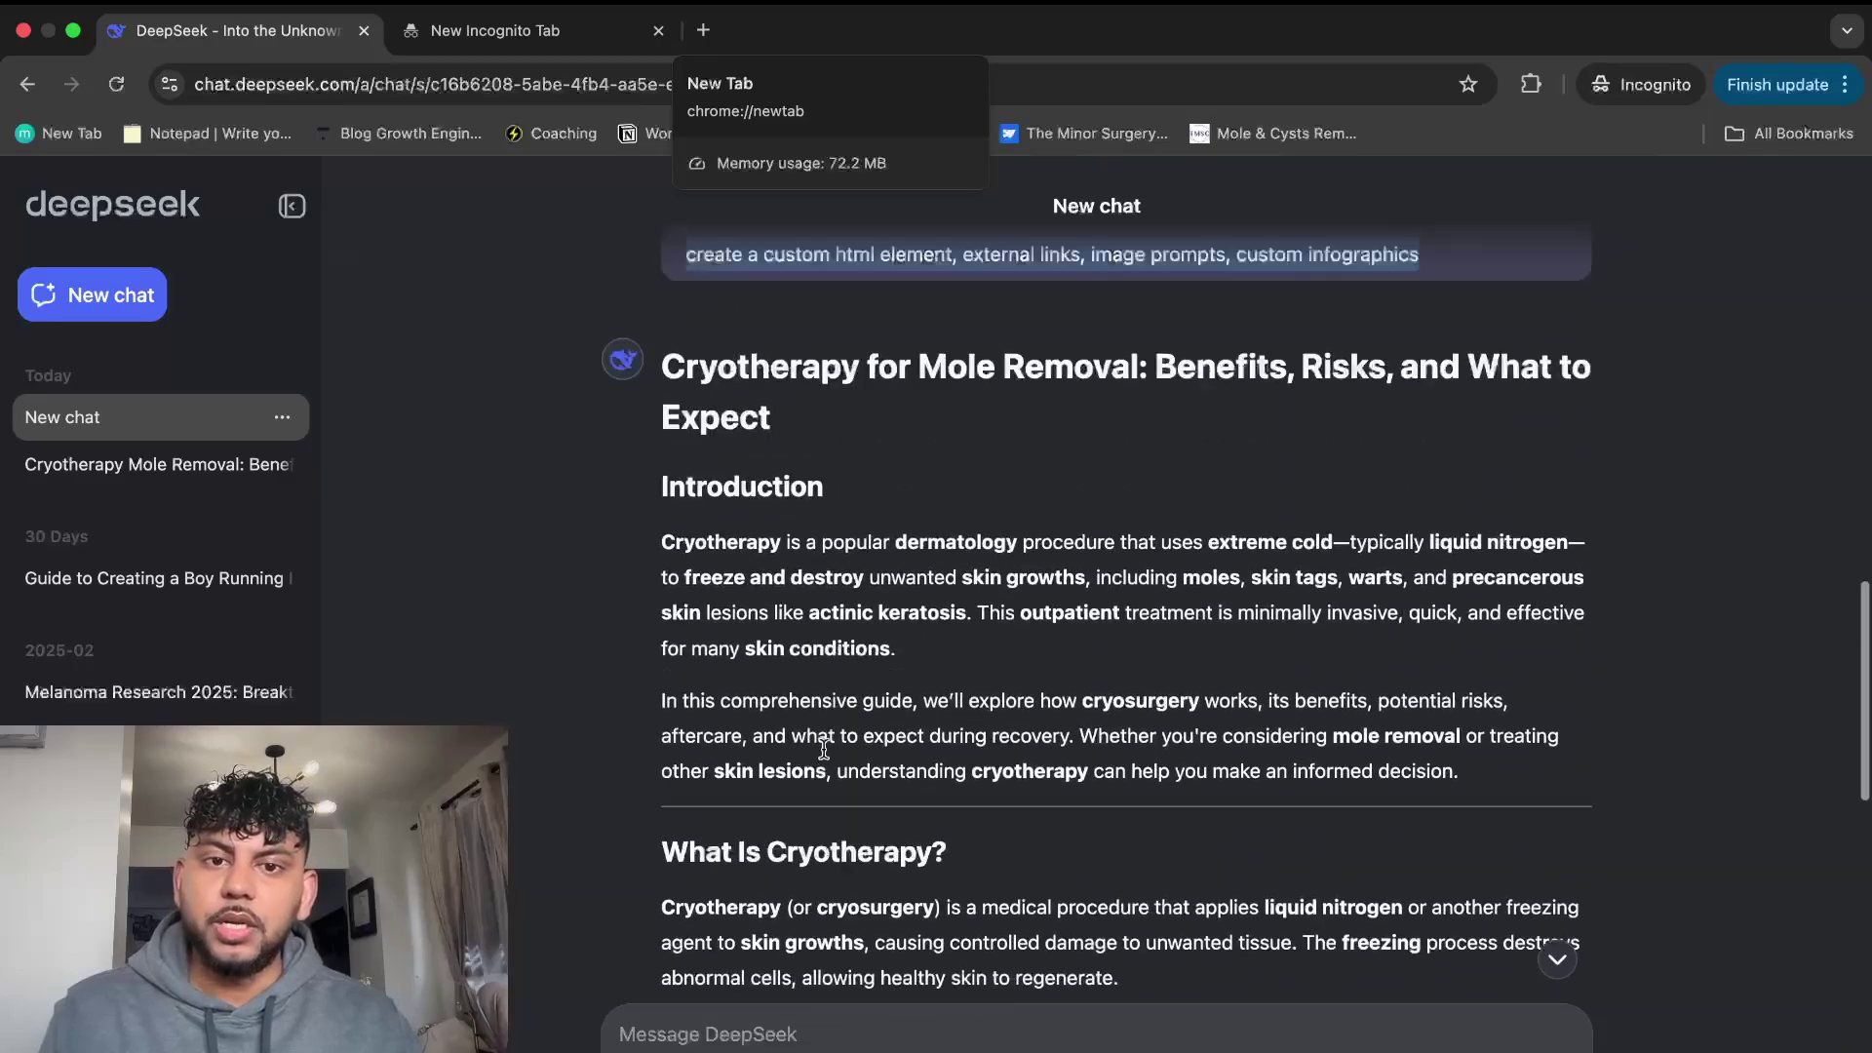
scroll(823, 748, "down", 3)
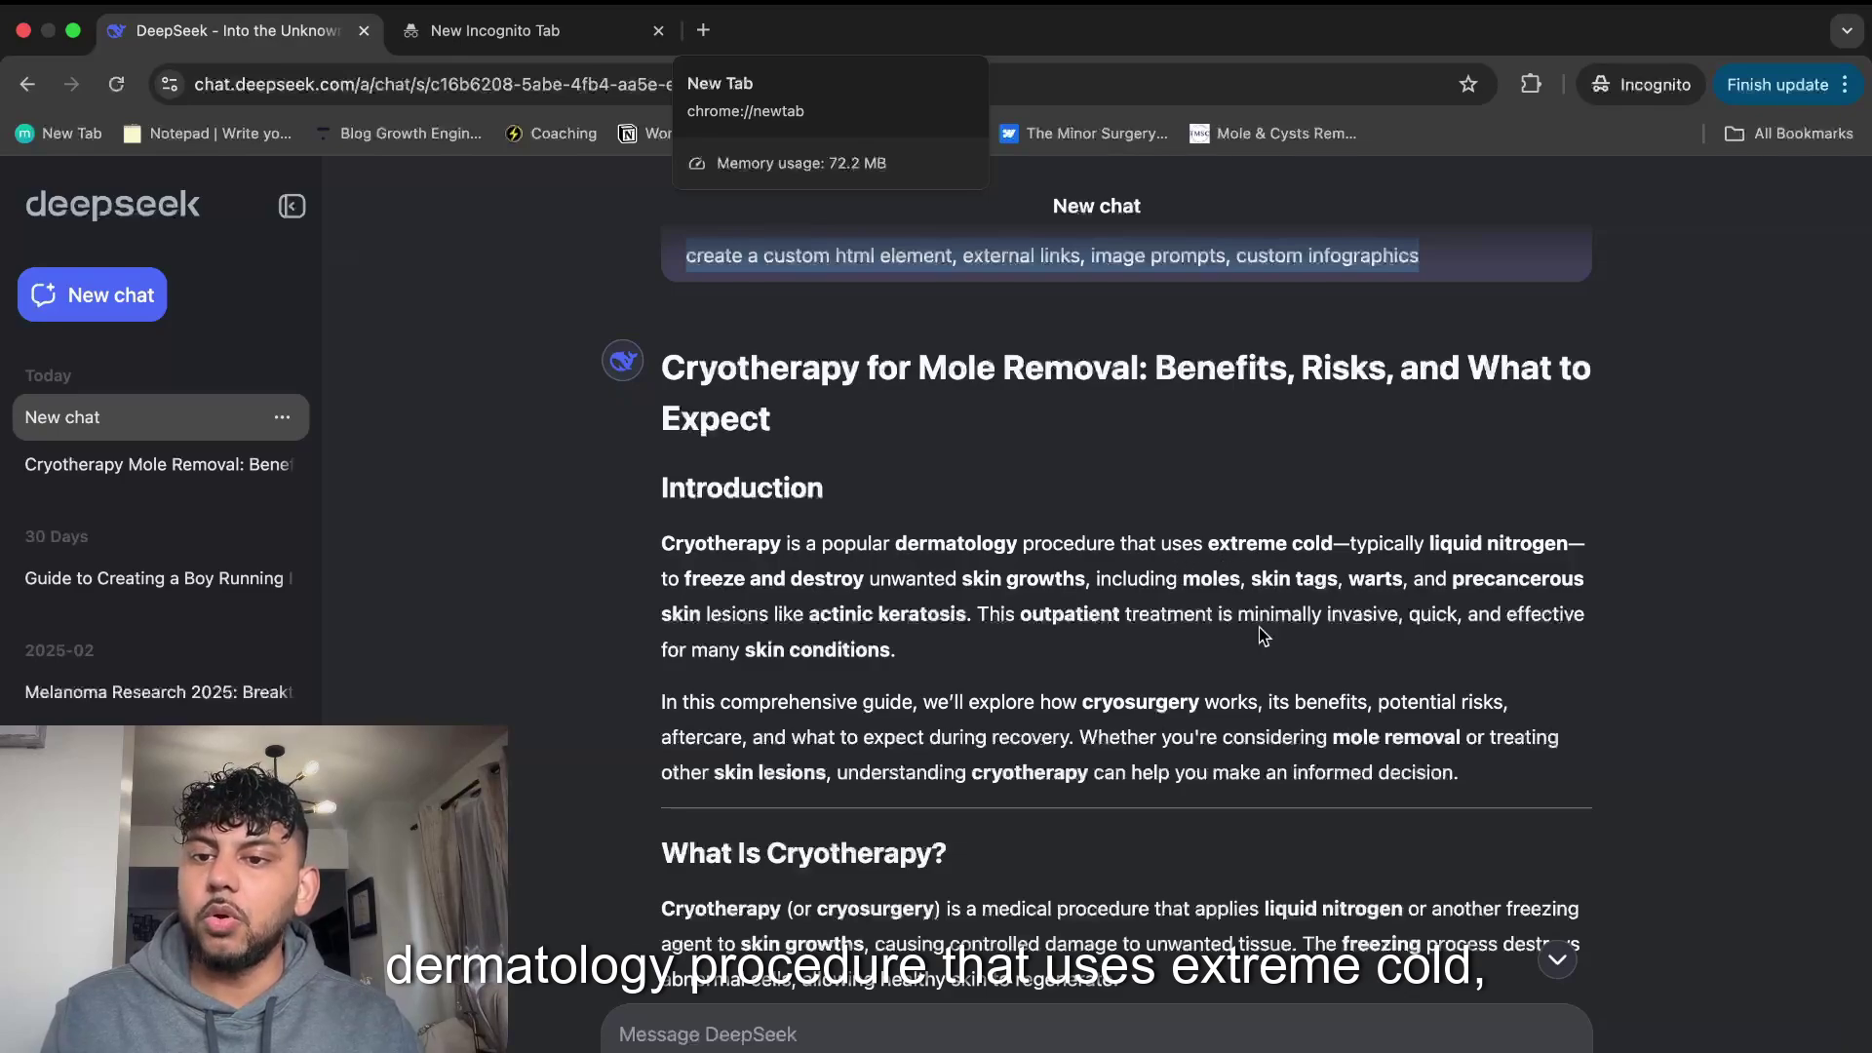
scroll(1336, 619, "down", 7)
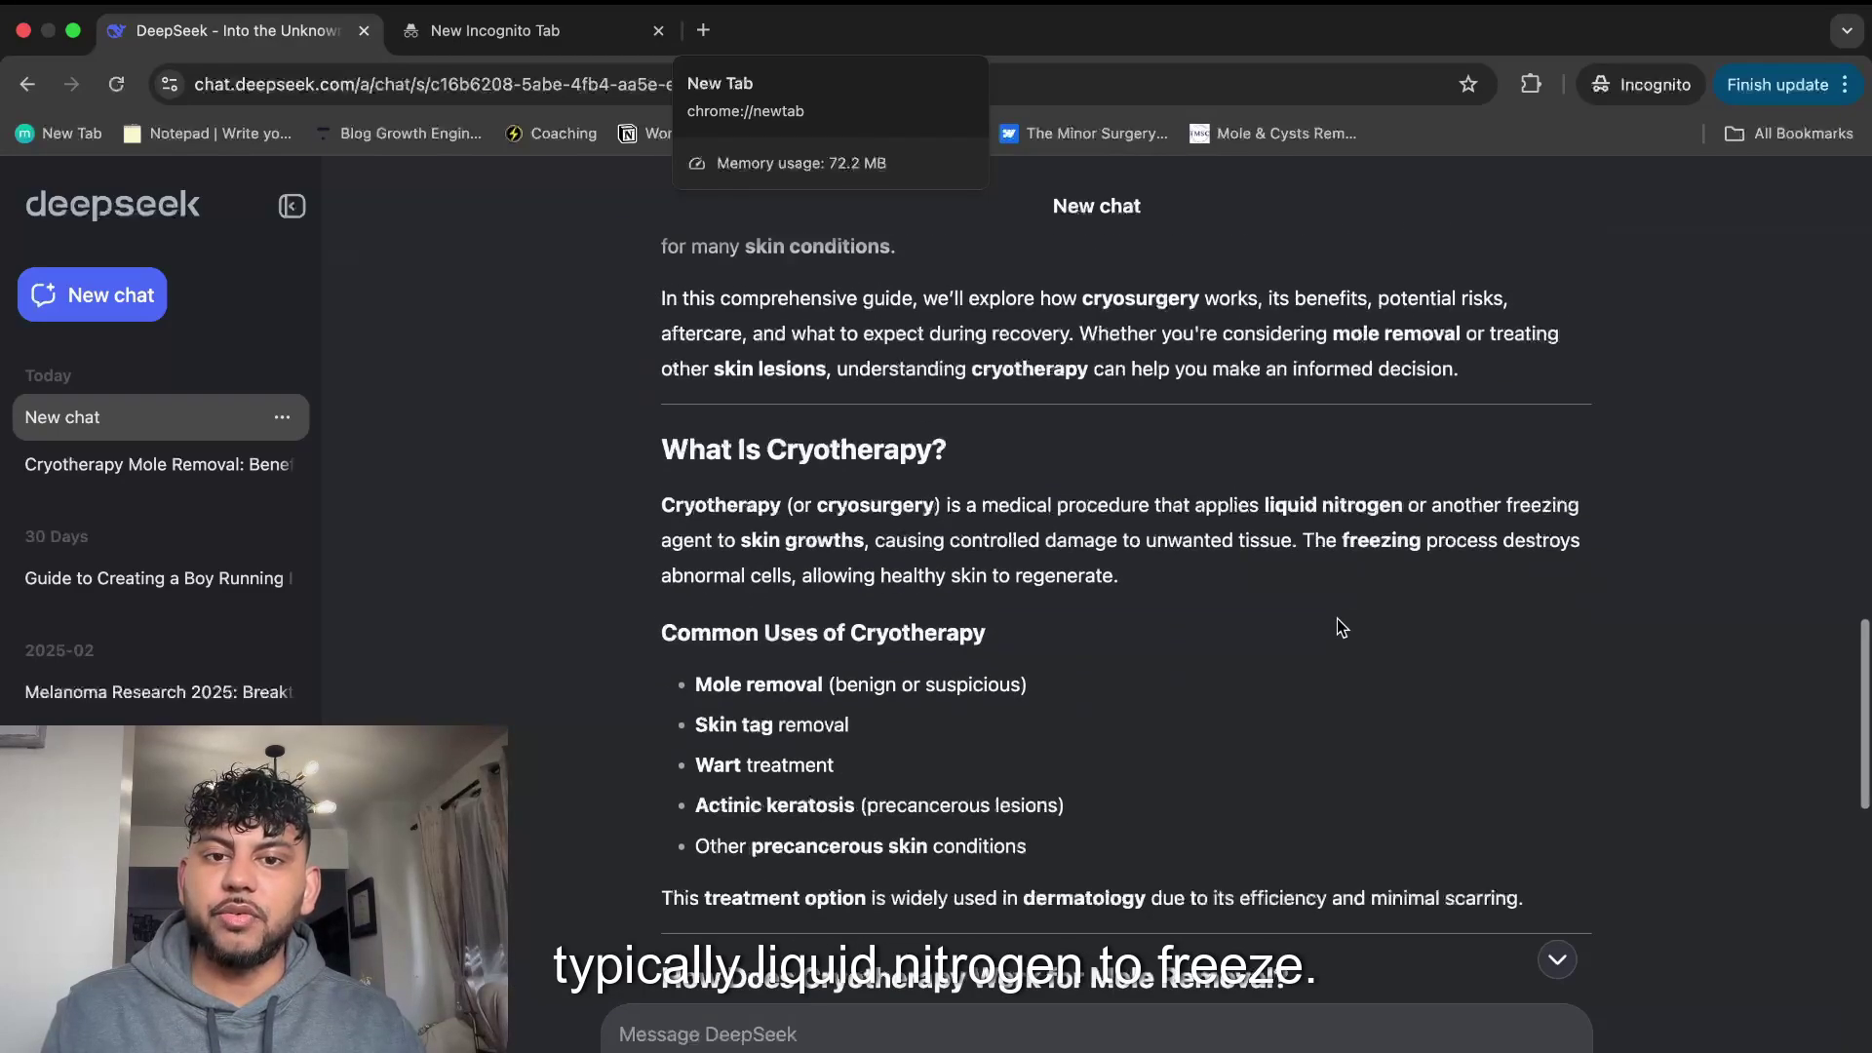
scroll(1336, 618, "down", 7)
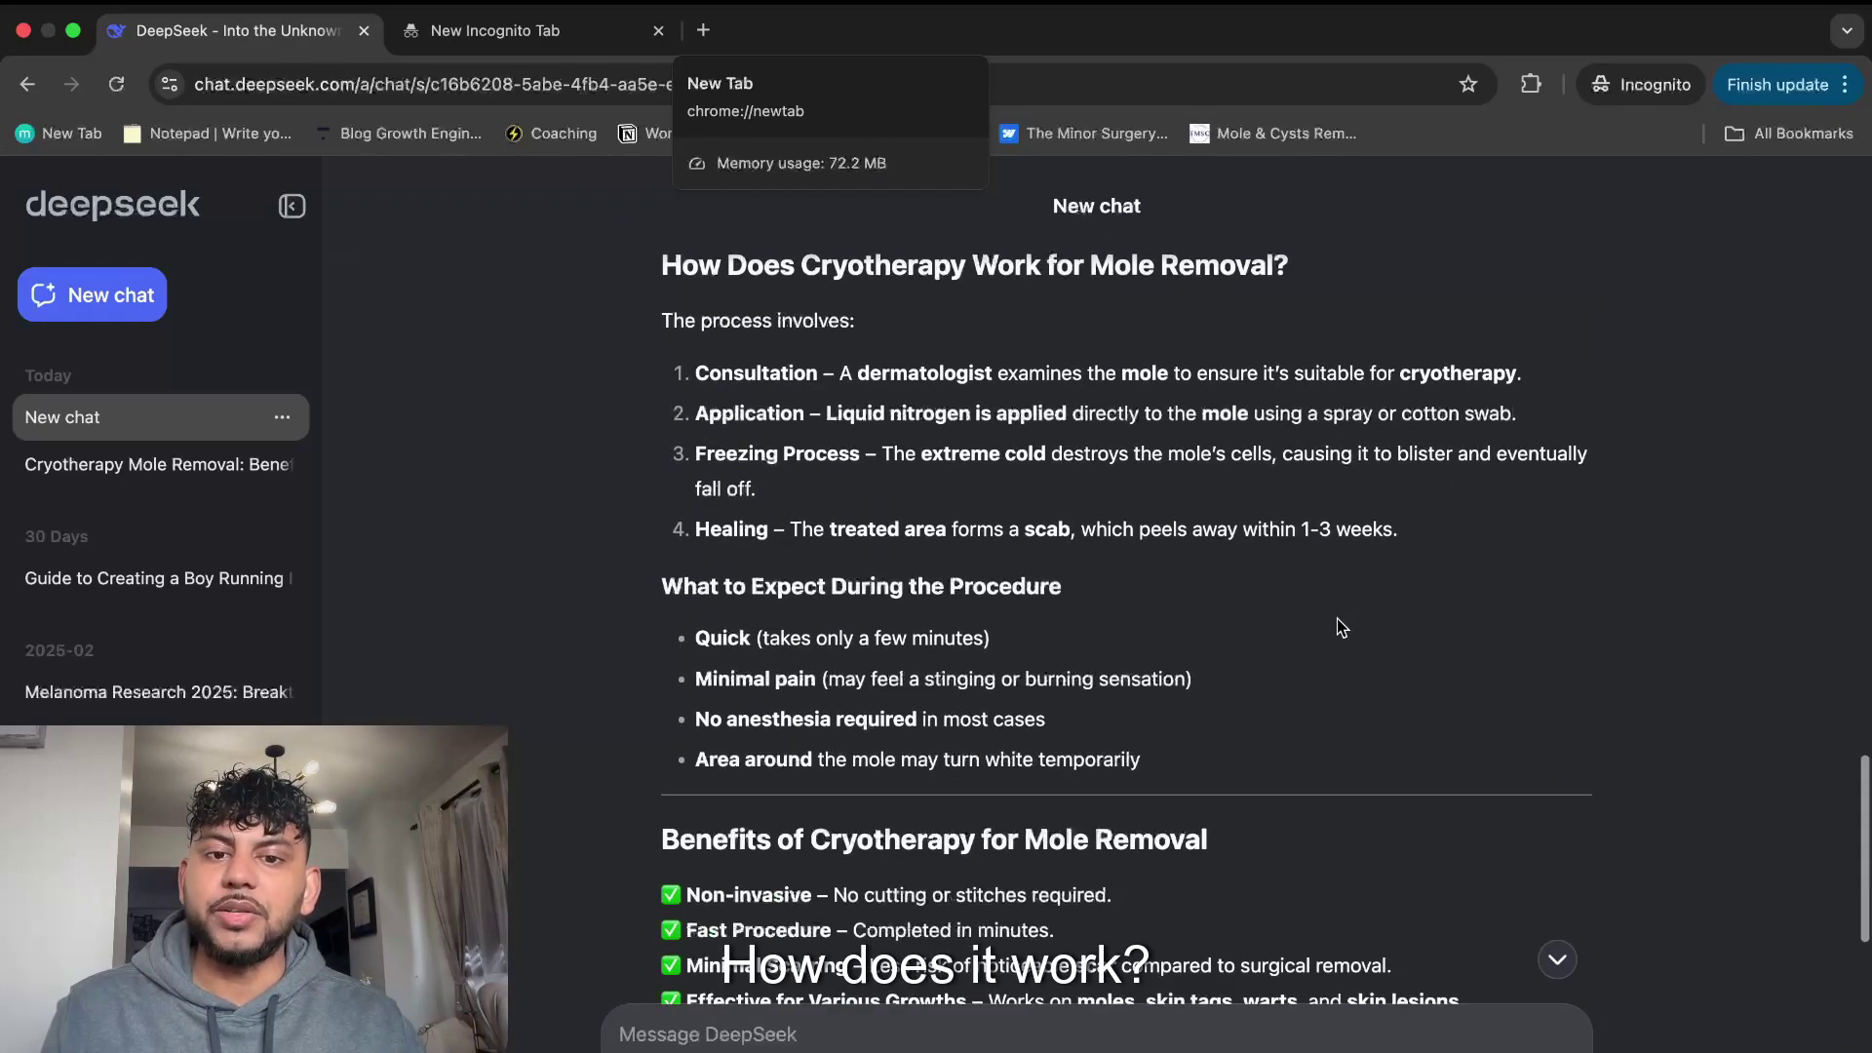
scroll(889, 606, "down", 2)
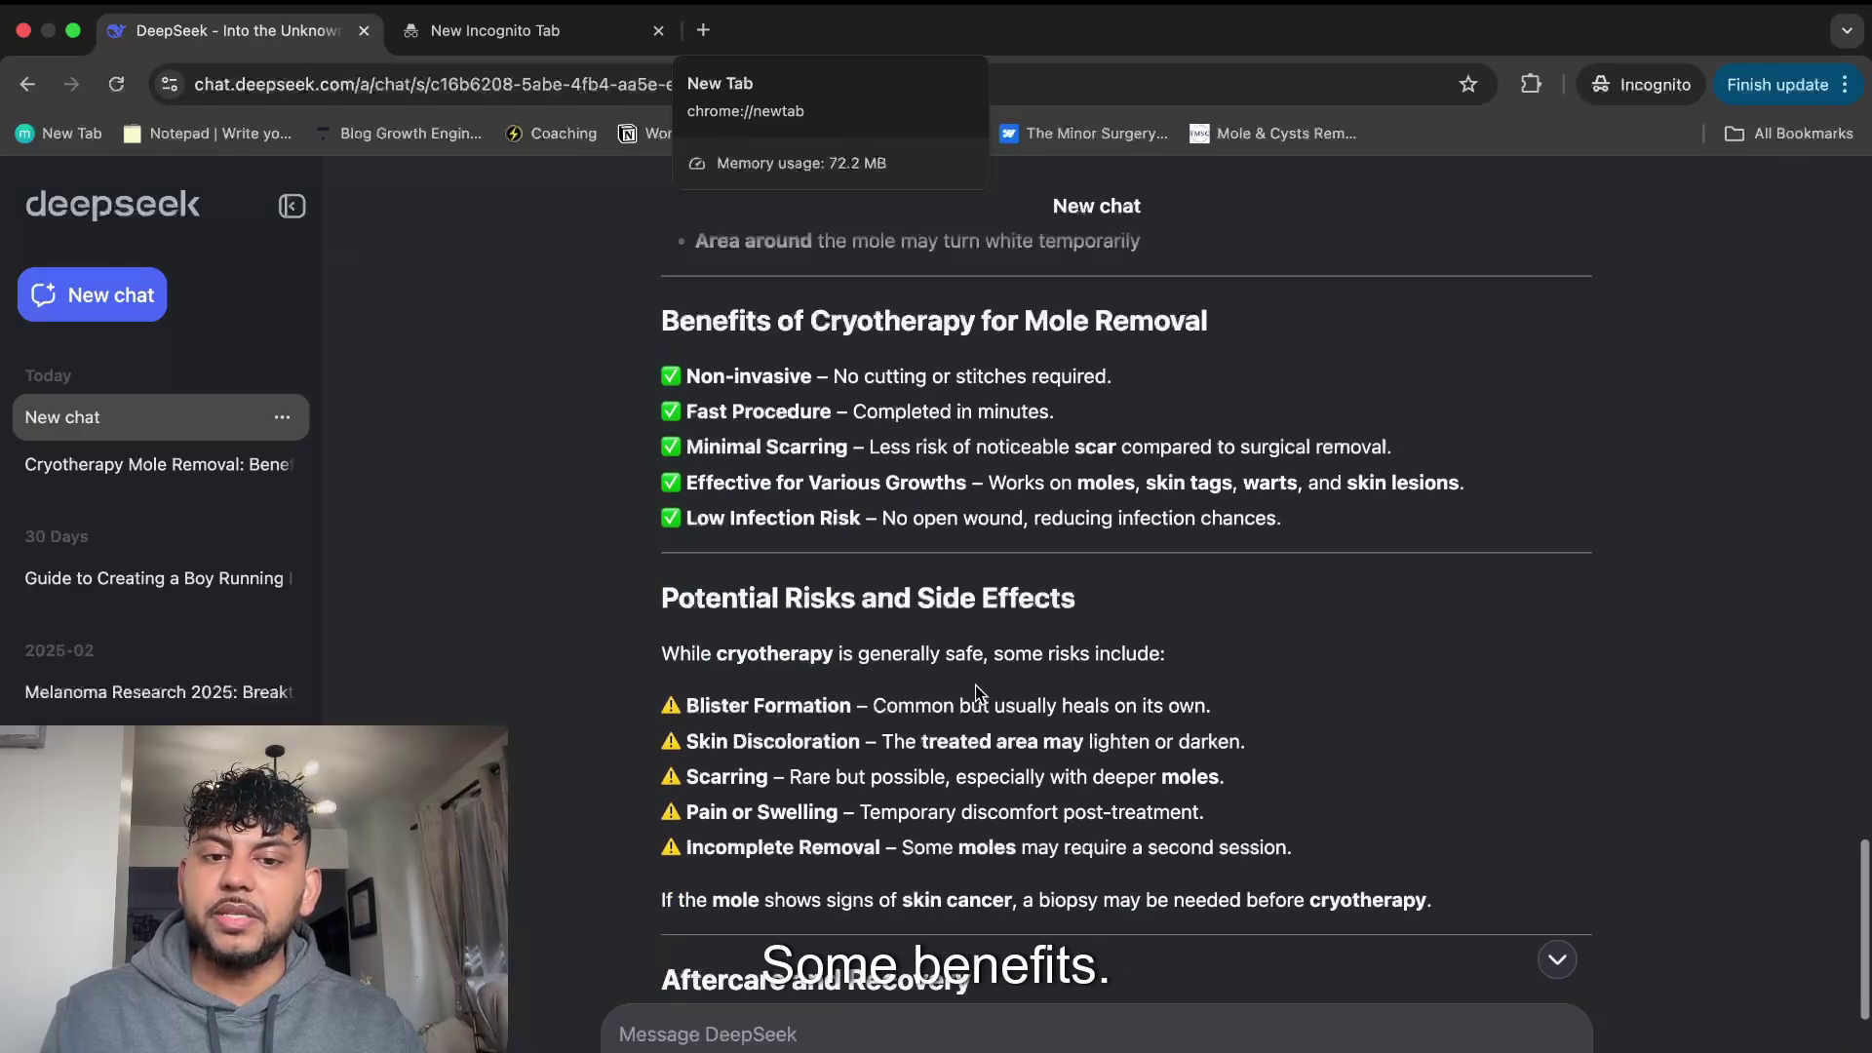
scroll(717, 801, "down", 10)
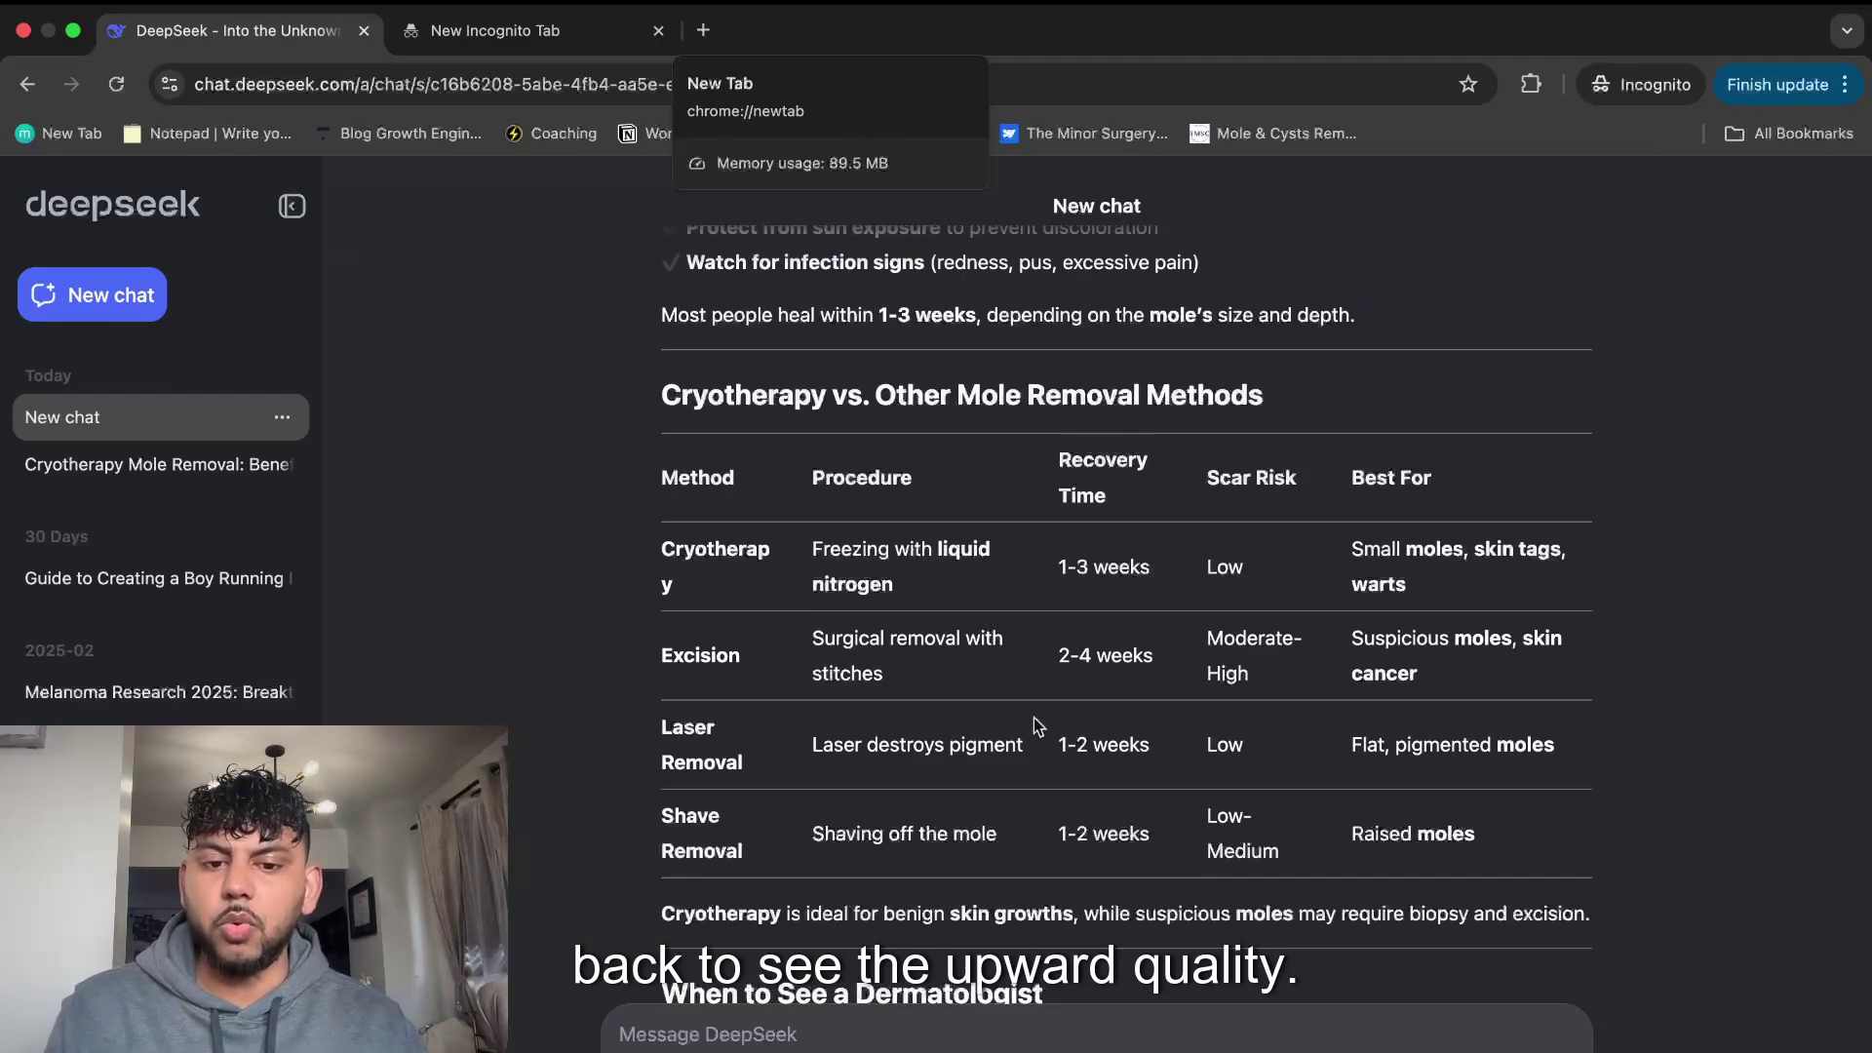
key("ctrl+Up")
Copy the OpenRouter model ID deepseek/deepseek-chat-v3-0324:free and start a DeepSeek V3 0324 (free) chat.
left_click(552, 78)
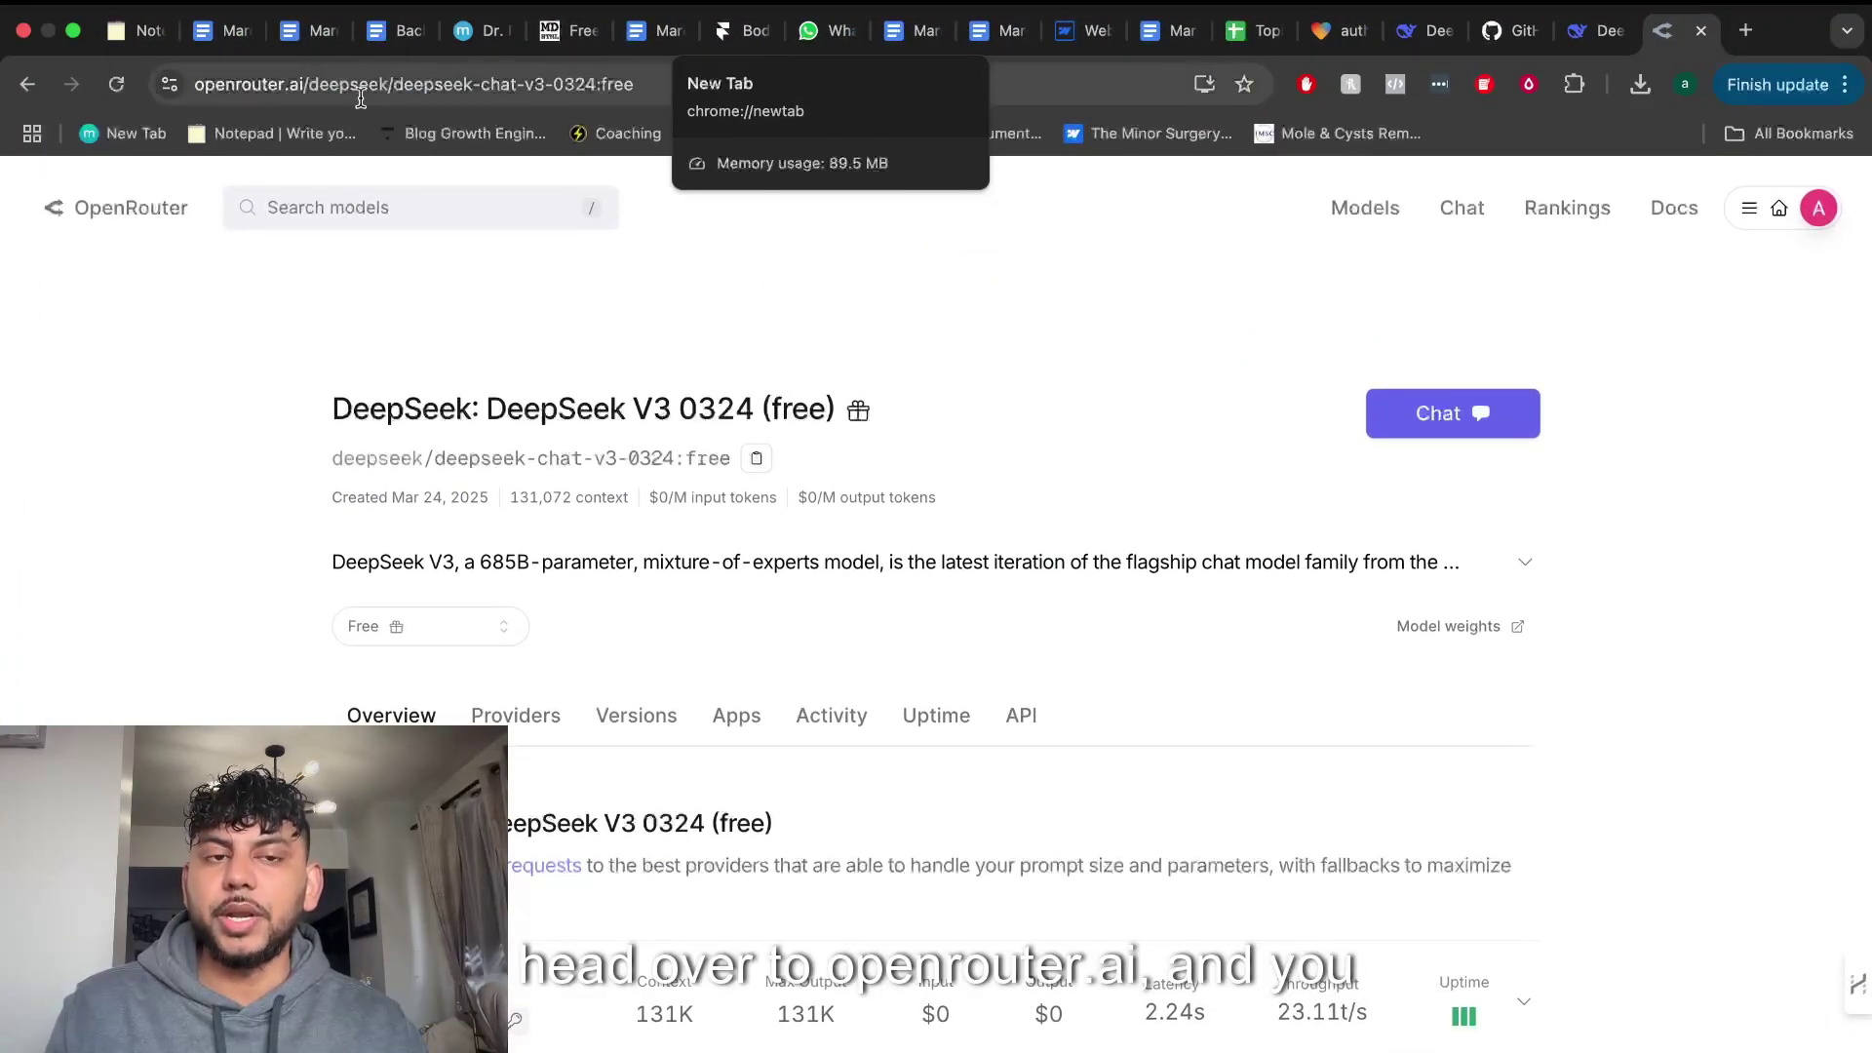
left_click(336, 207)
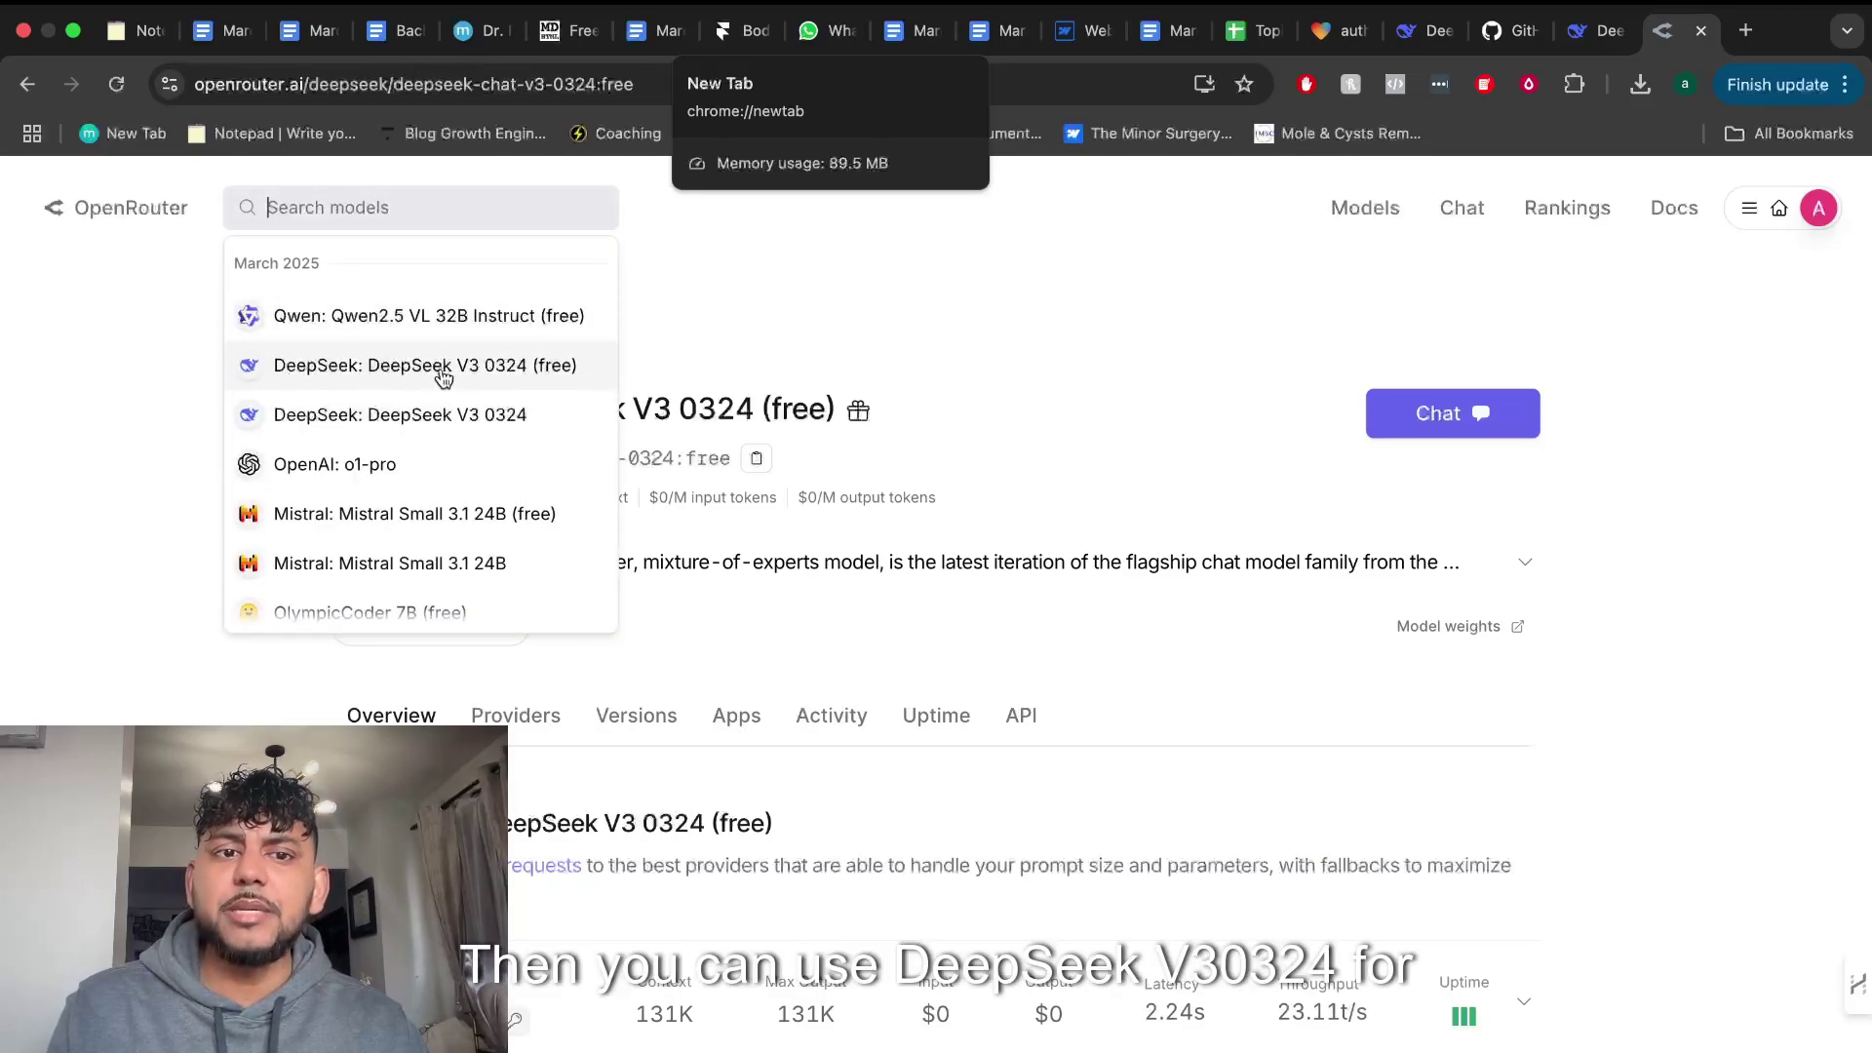
left_click(523, 378)
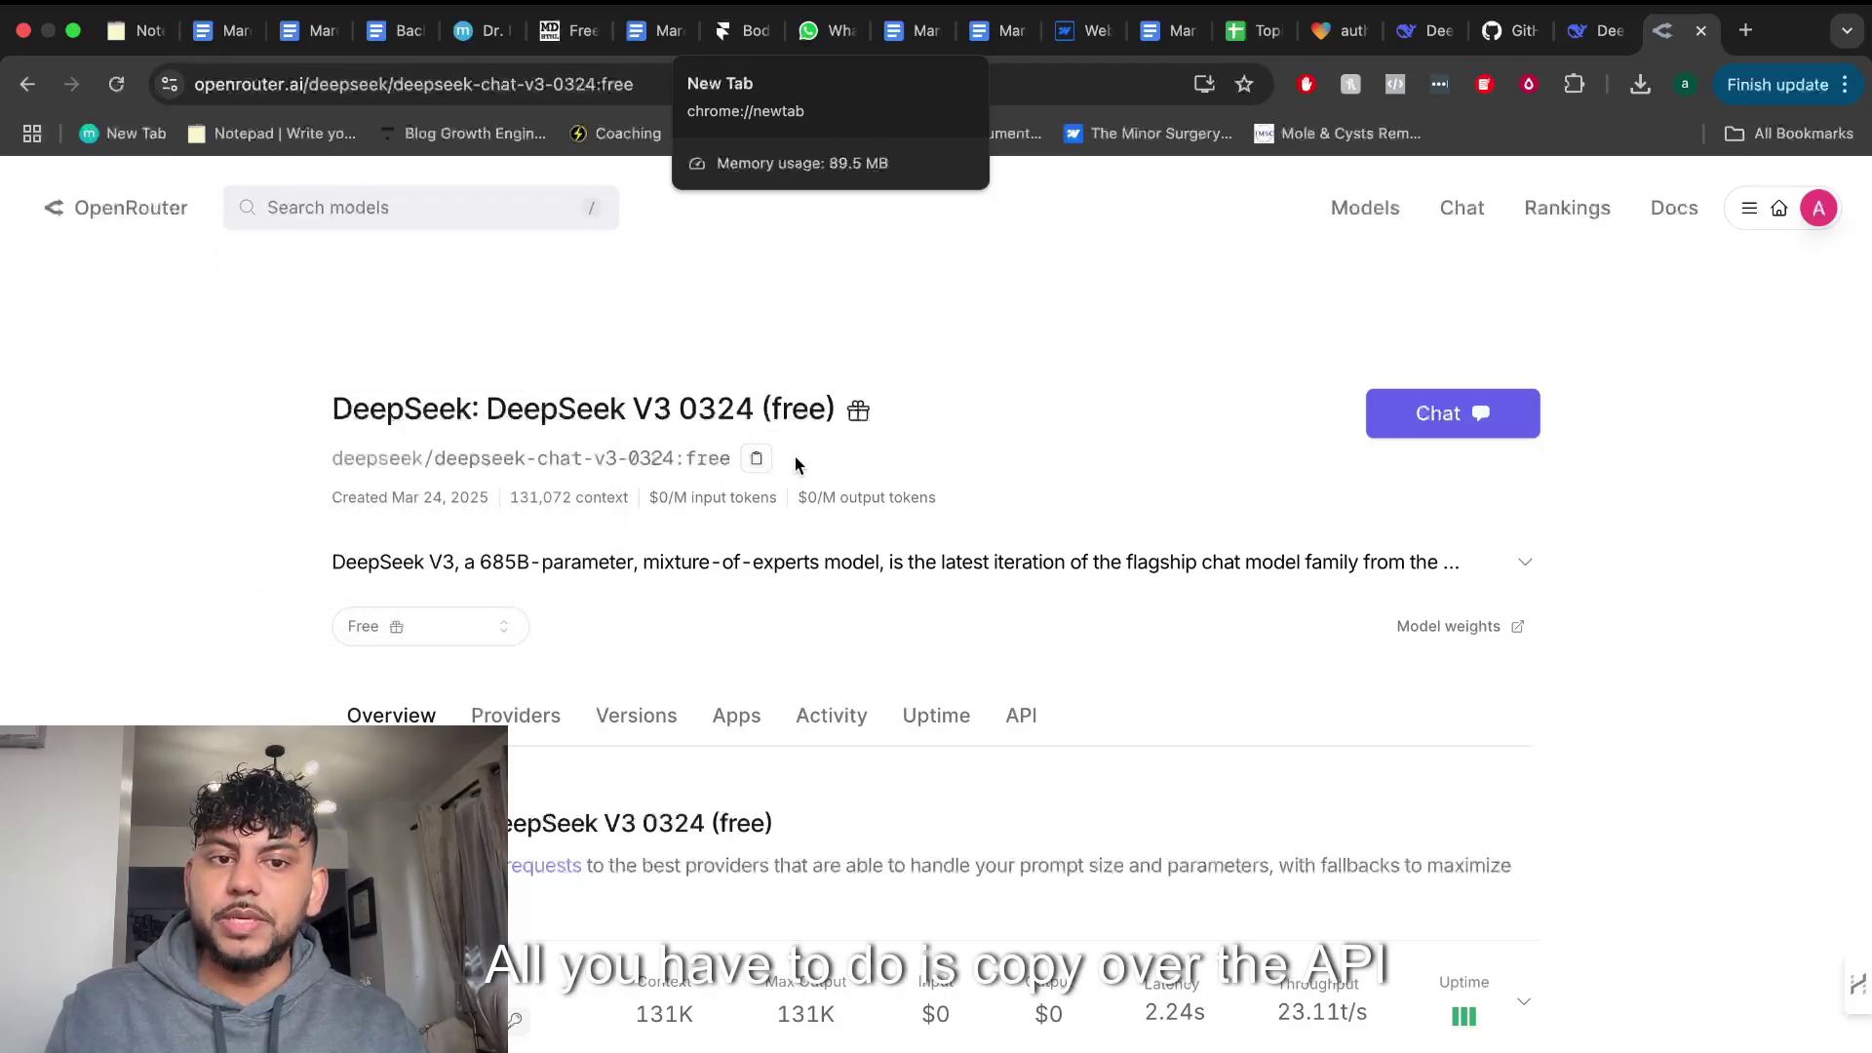
left_click(757, 458)
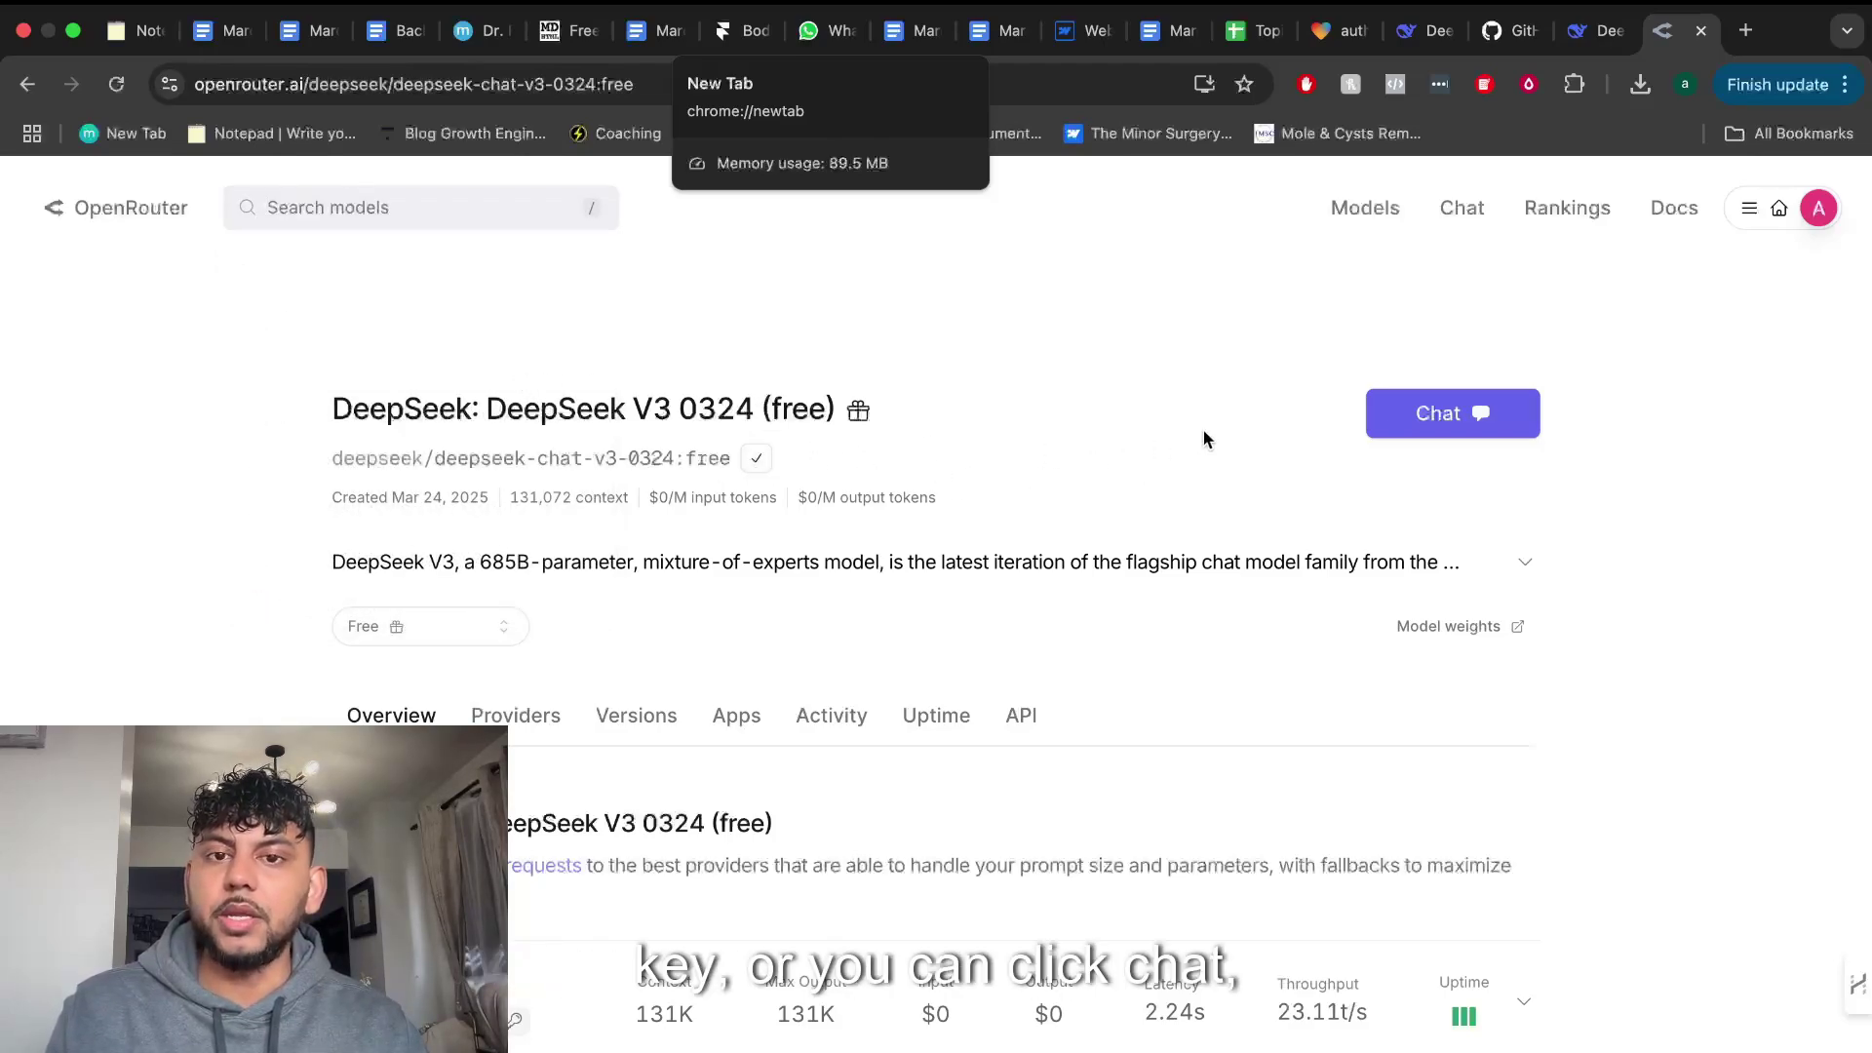
left_click(1413, 410)
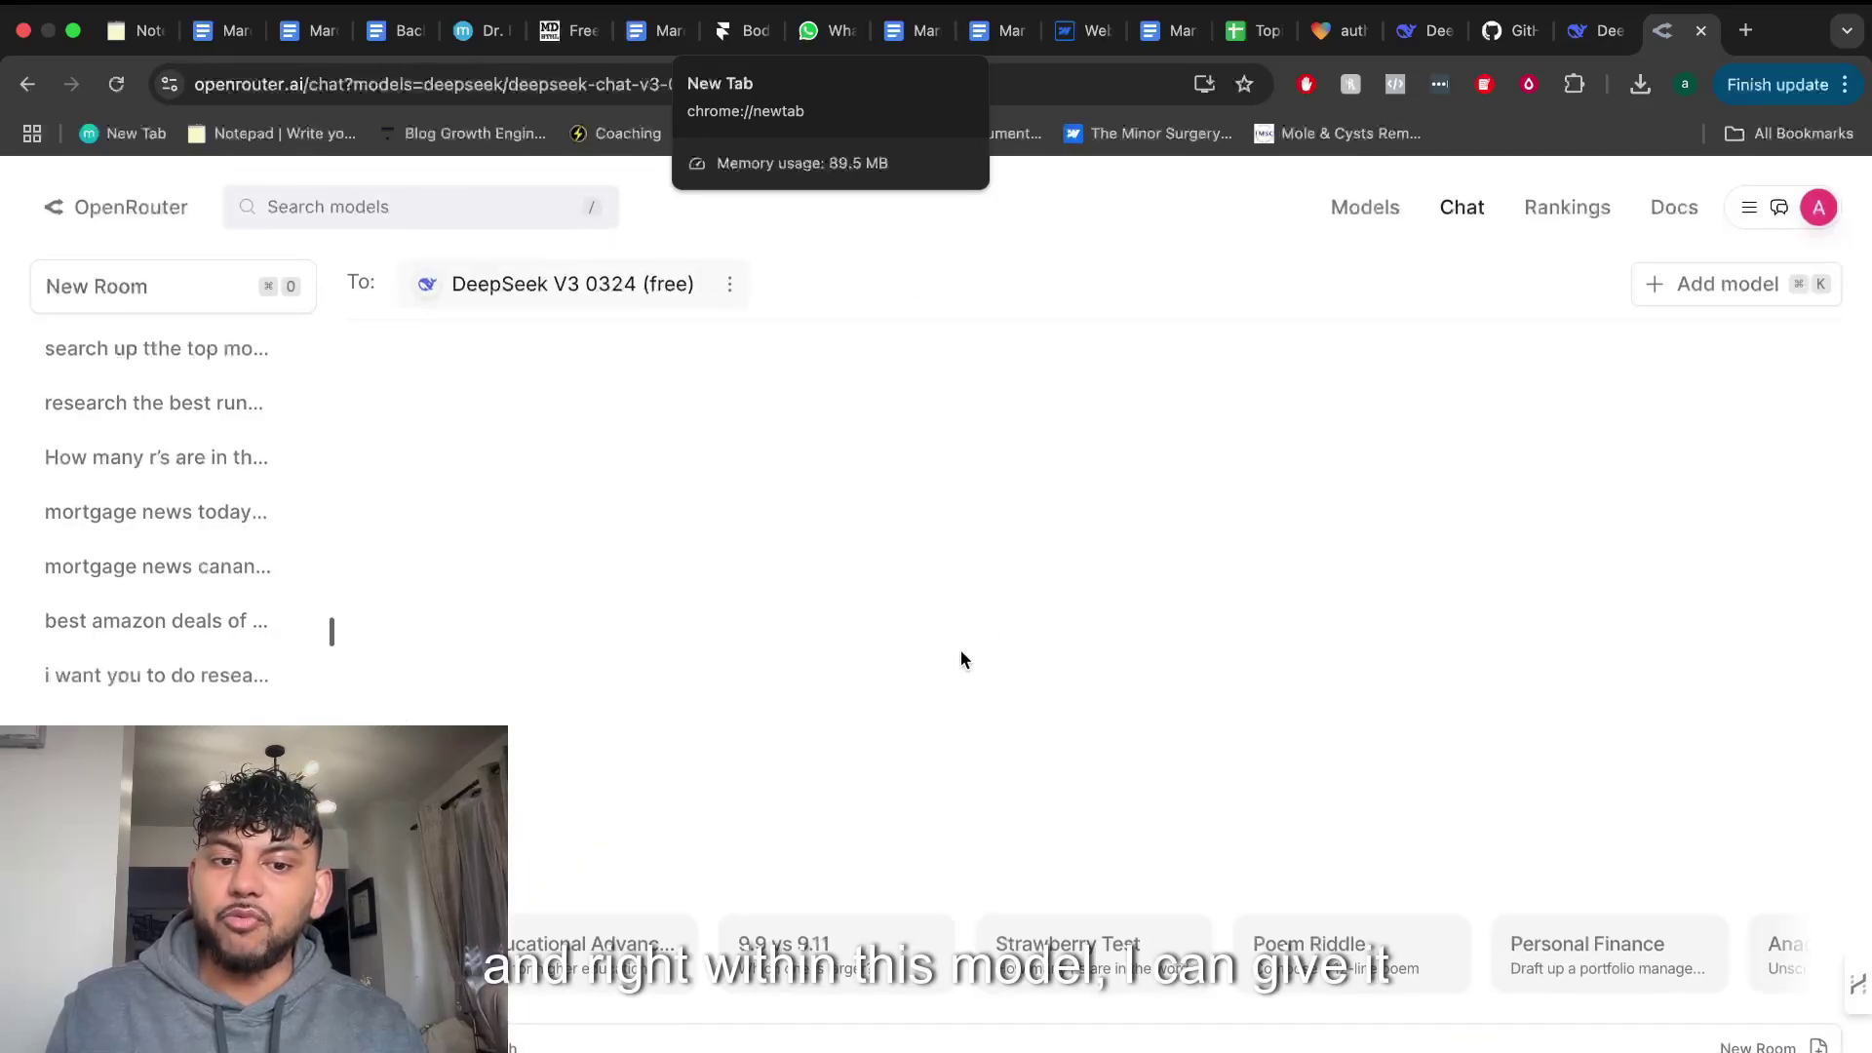
key("ctrl+Up")
Back in DeepSeek Chat, select most of the cryotherapy keyword prompt.
left_click(1000, 80)
scroll(998, 462, "up", 15)
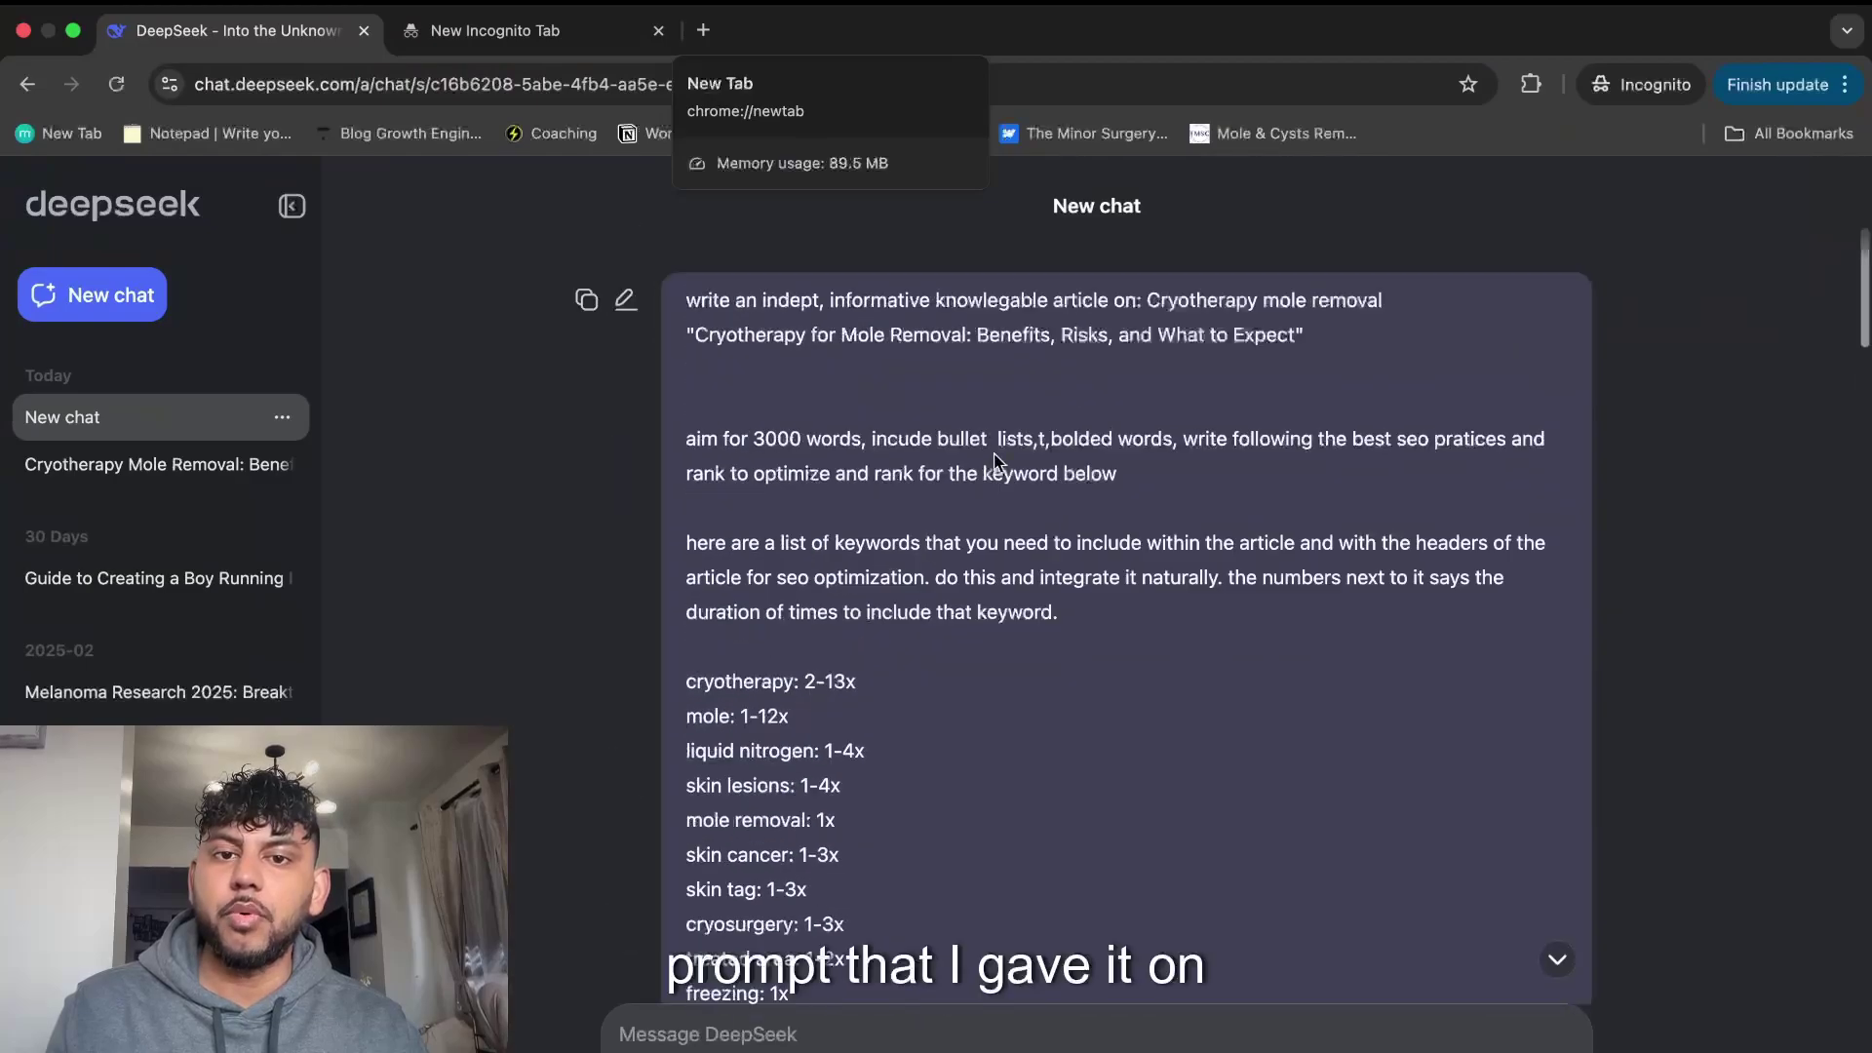
scroll(999, 462, "down", 5)
left_click(1428, 524)
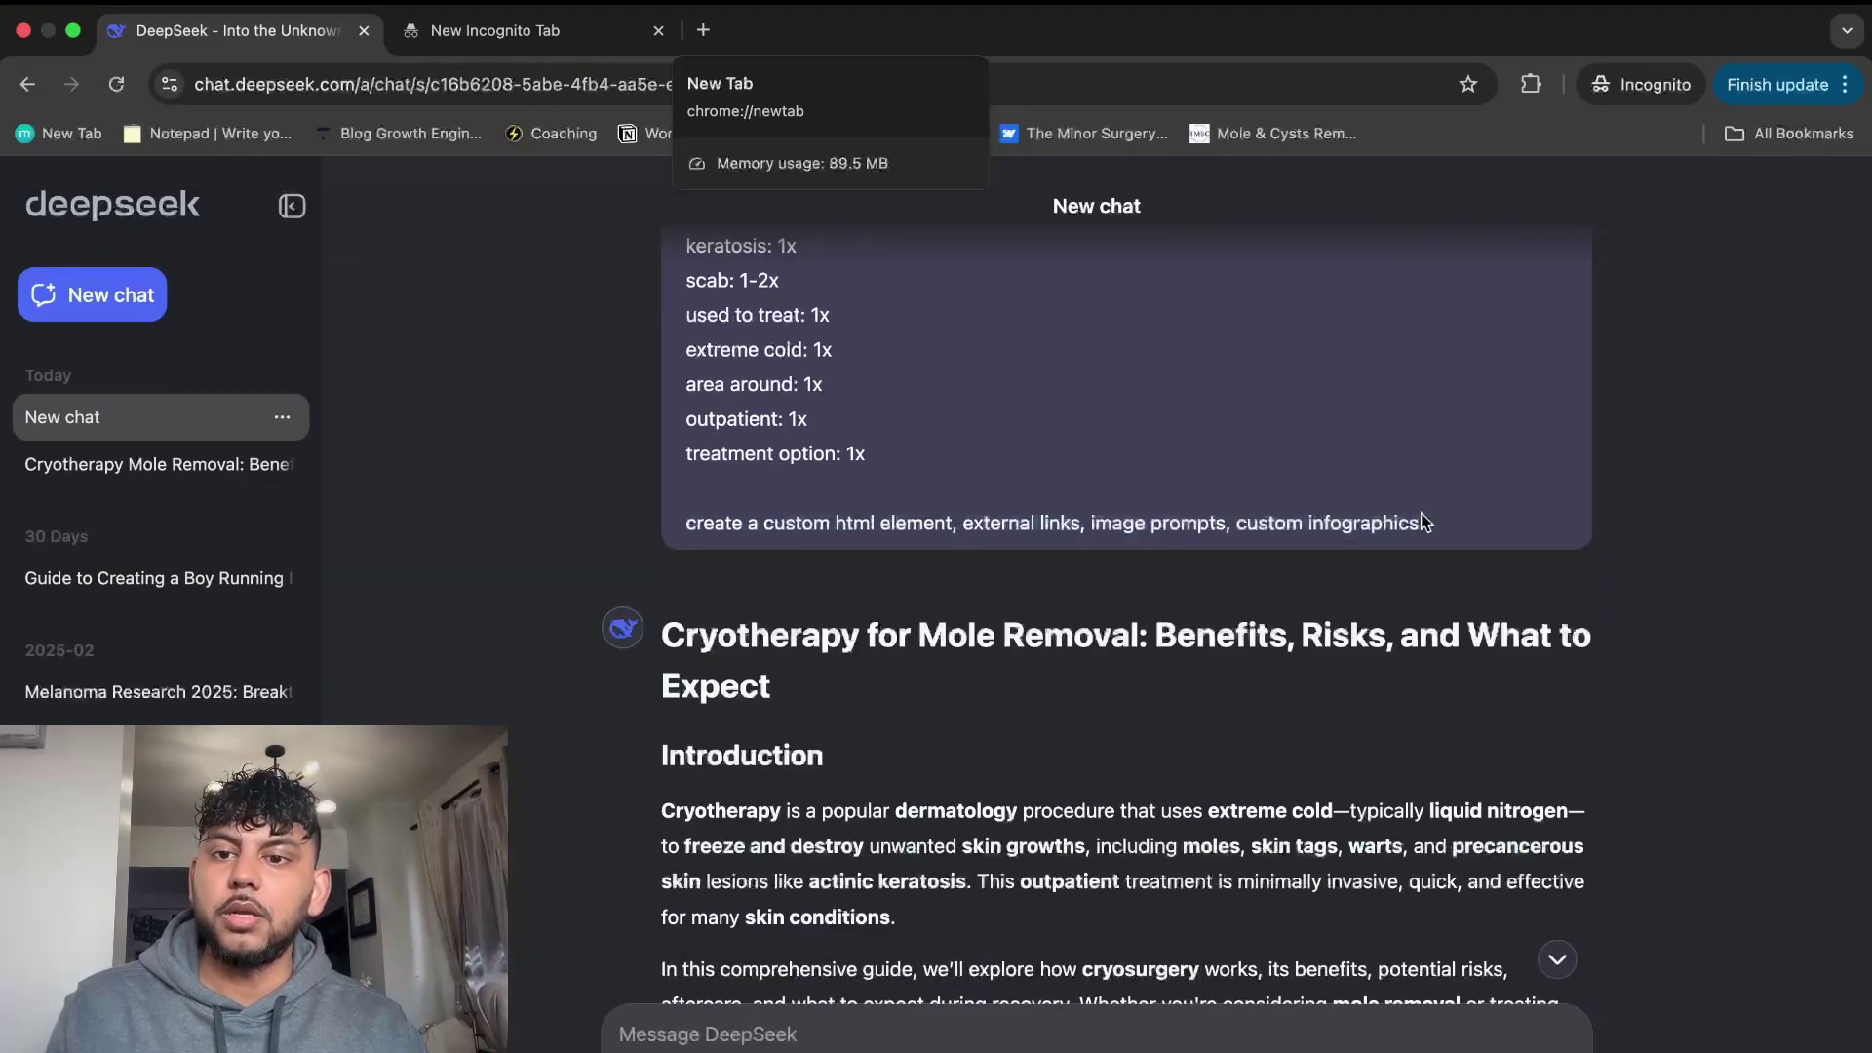
left_click_drag(1291, 510, 787, 305)
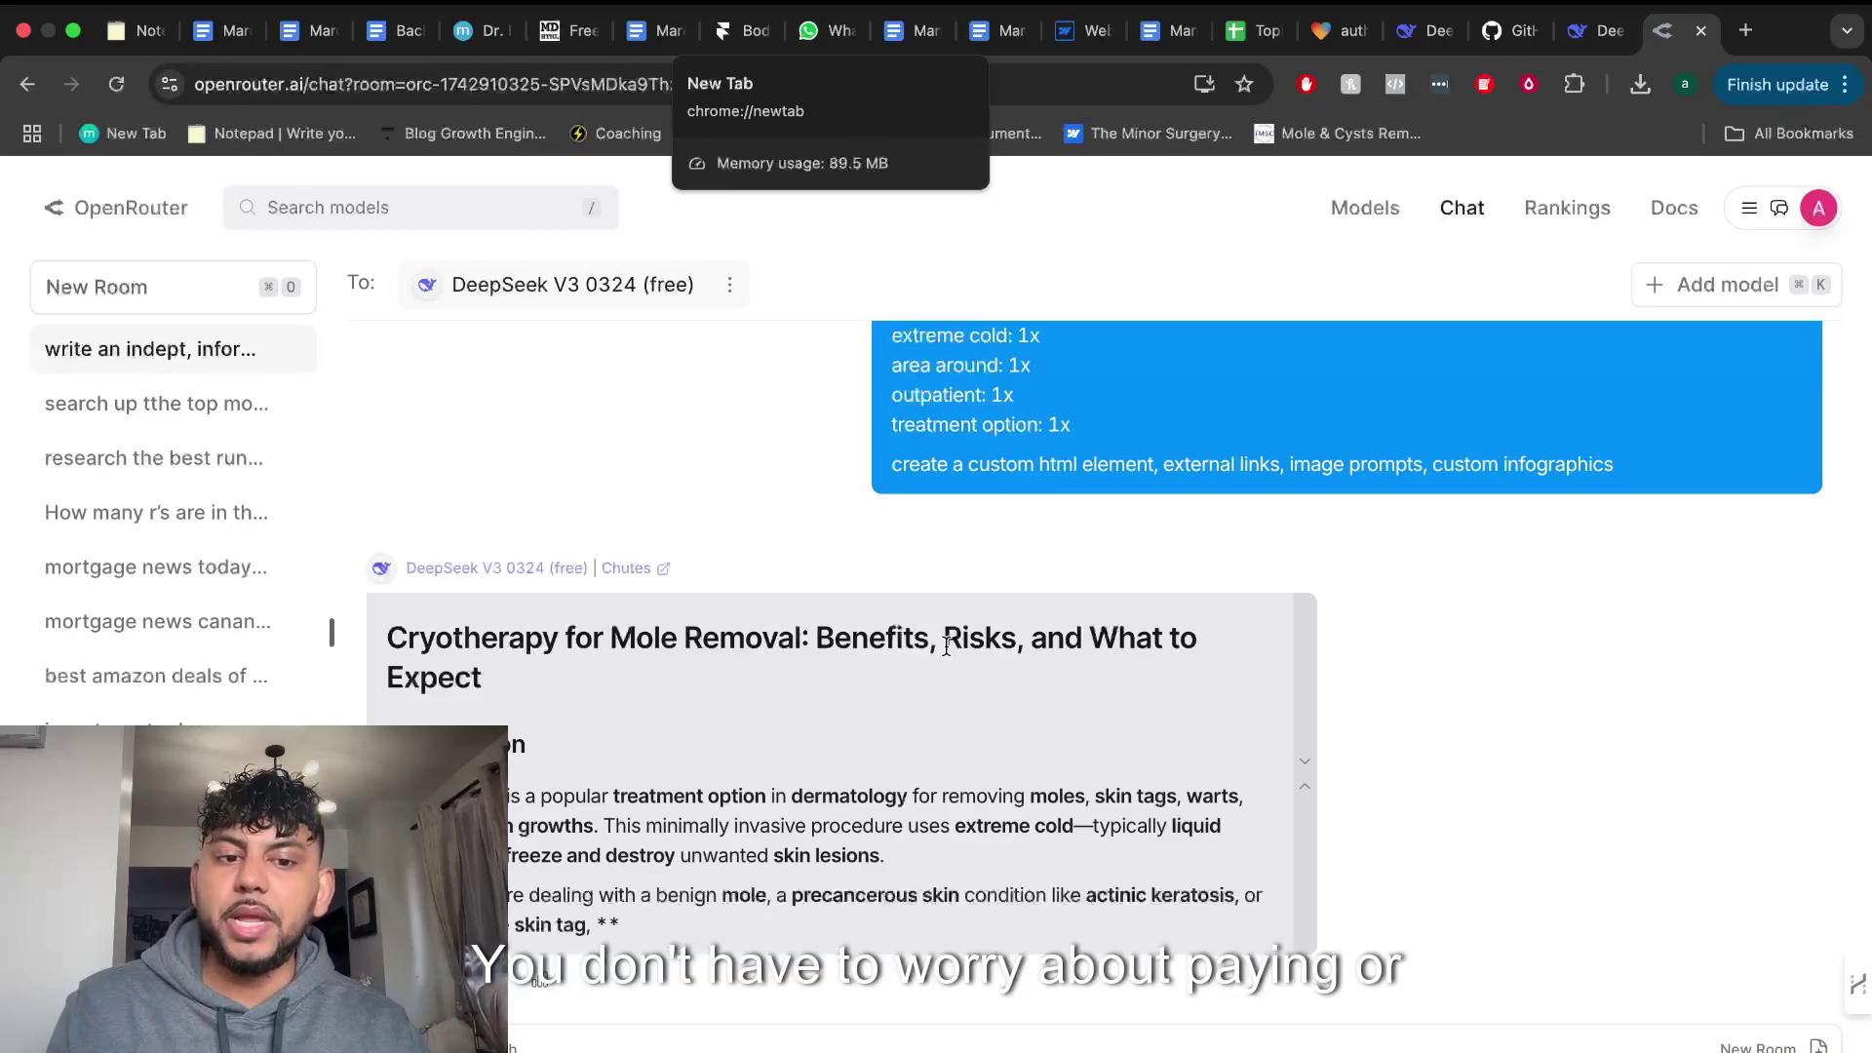
Preview the article's FAQ HTML element as a rendered page, then close the preview.
key("super+grave")
scroll(1434, 668, "down", 6)
scroll(1433, 669, "down", 20)
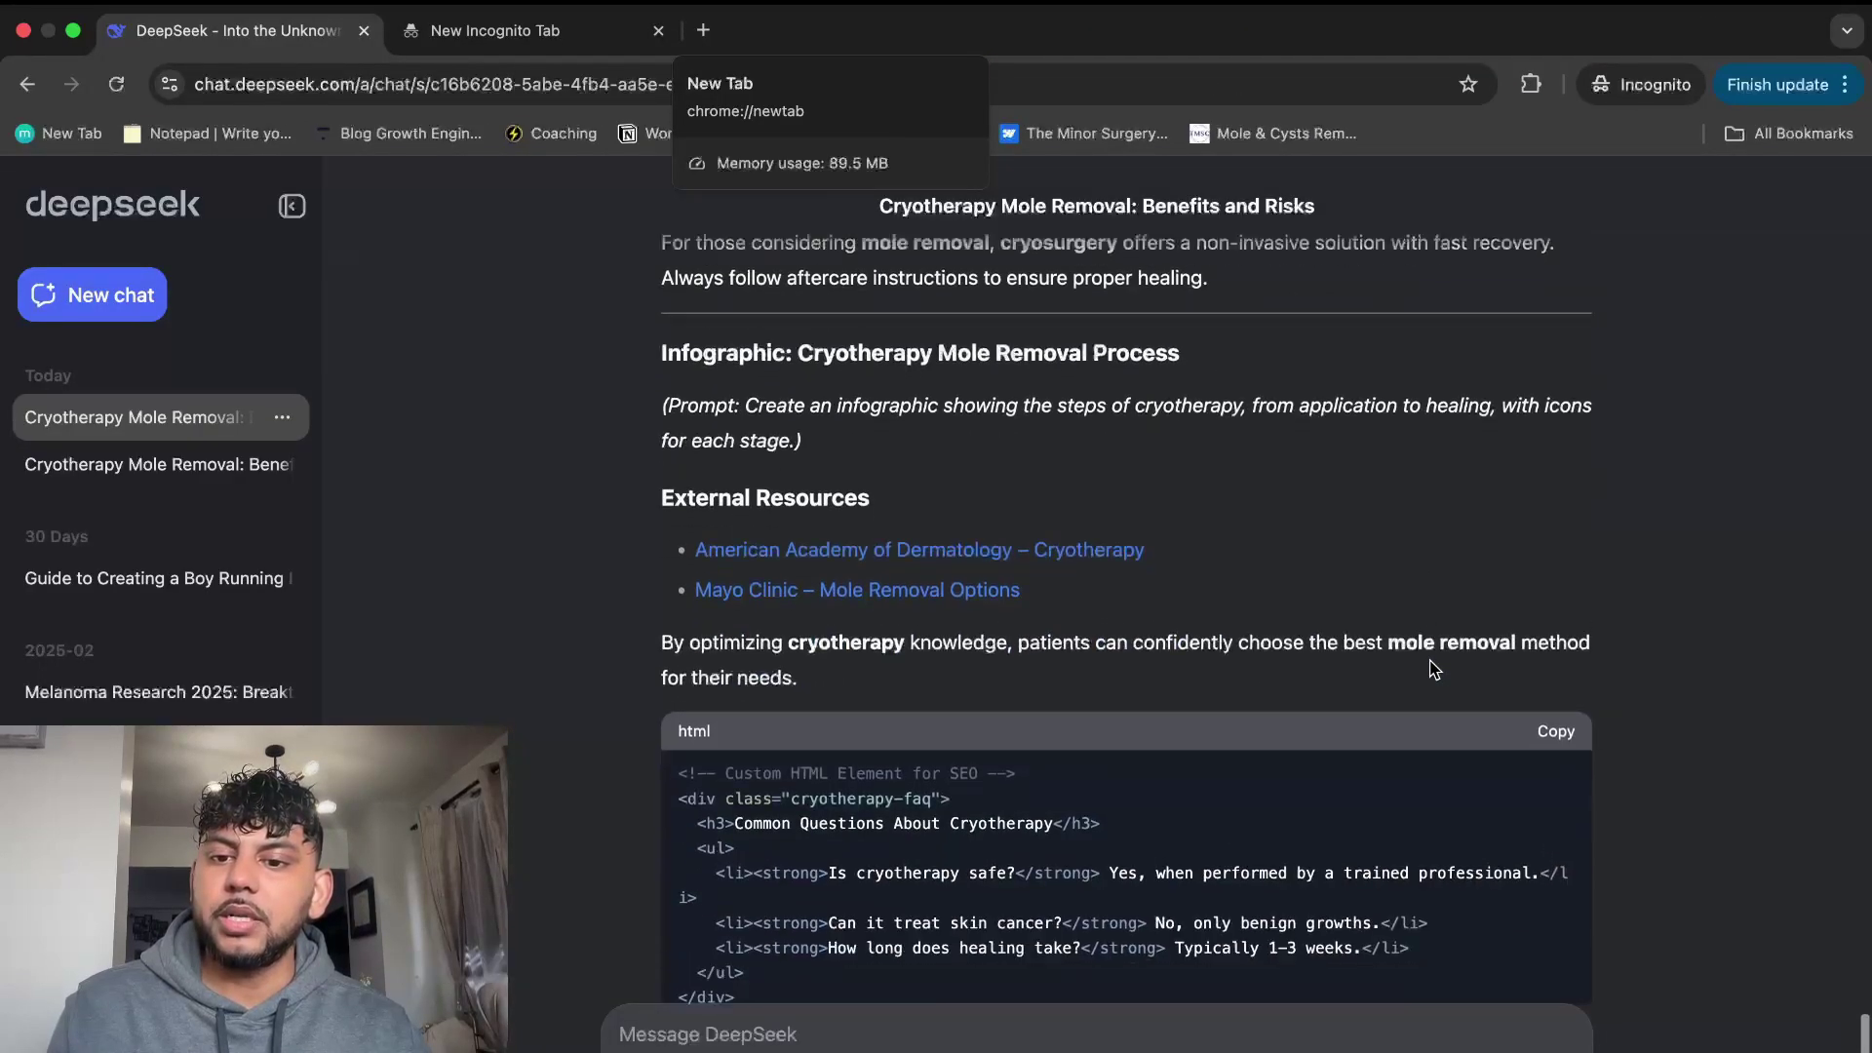
scroll(1433, 669, "down", 3)
left_click(1522, 811)
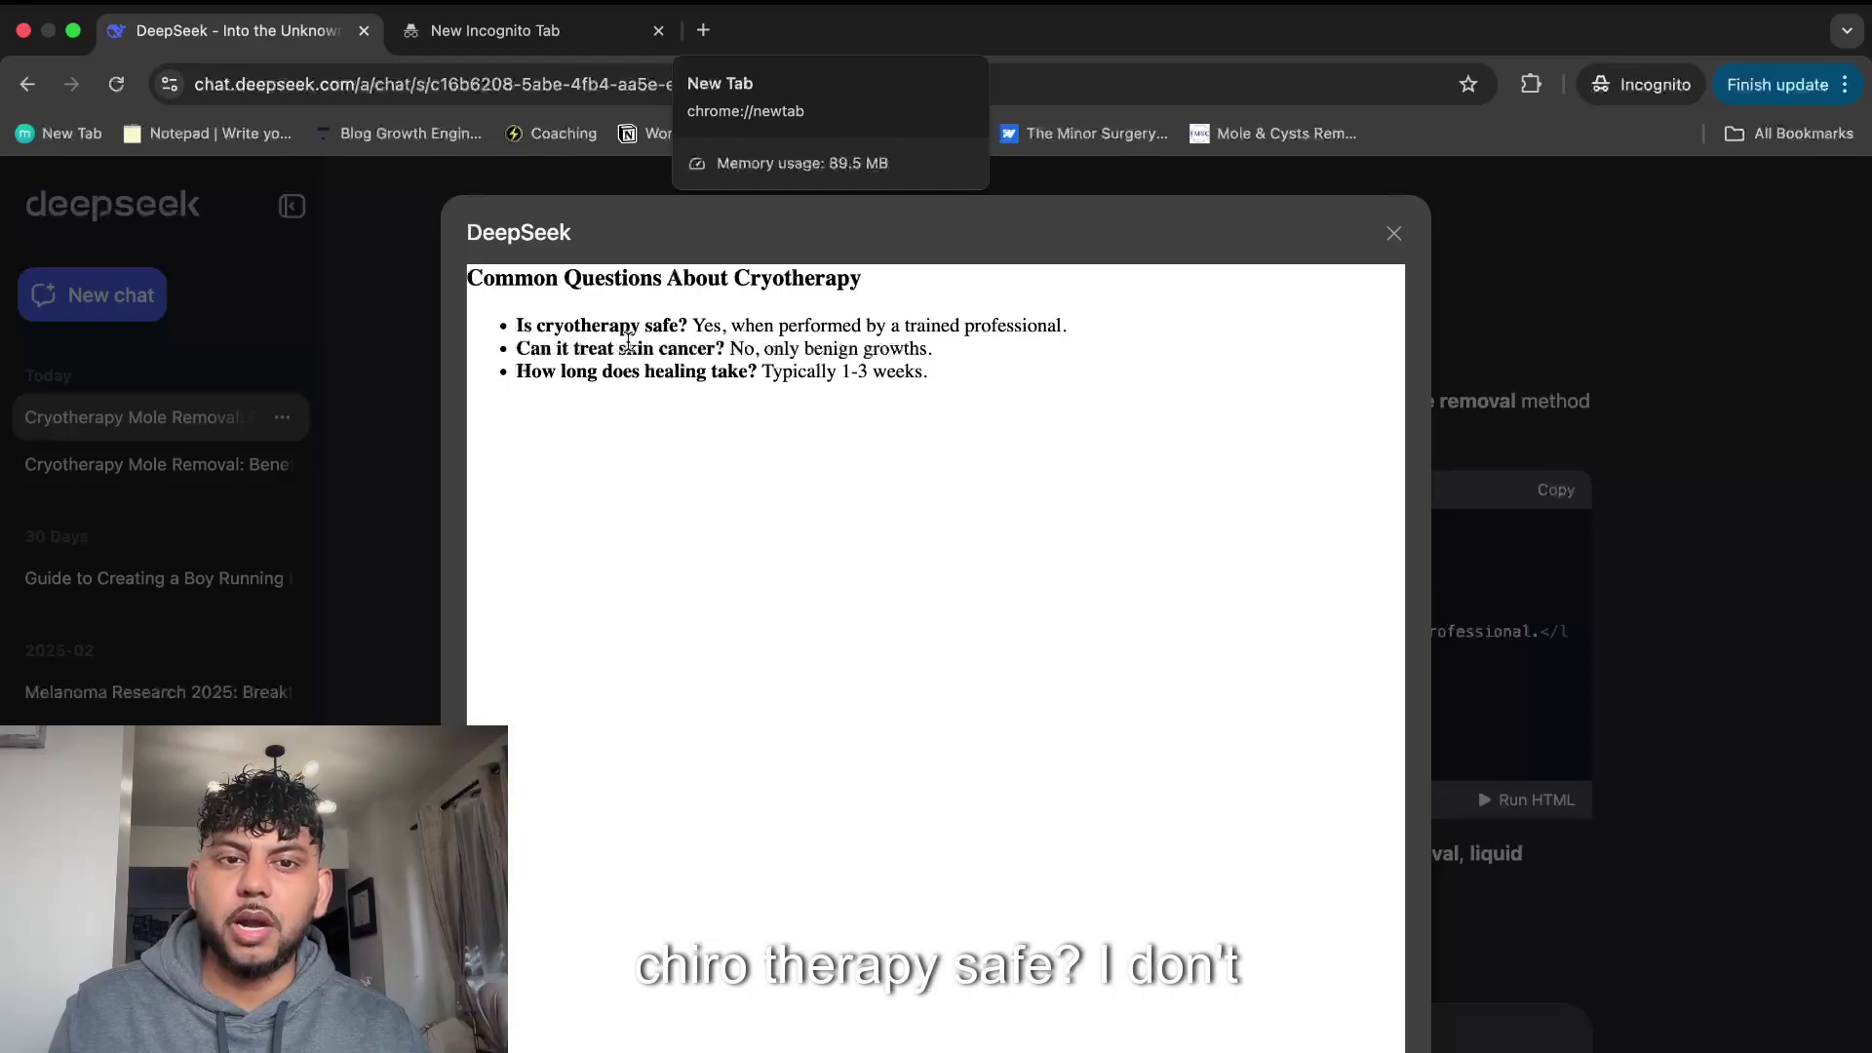
left_click(1397, 230)
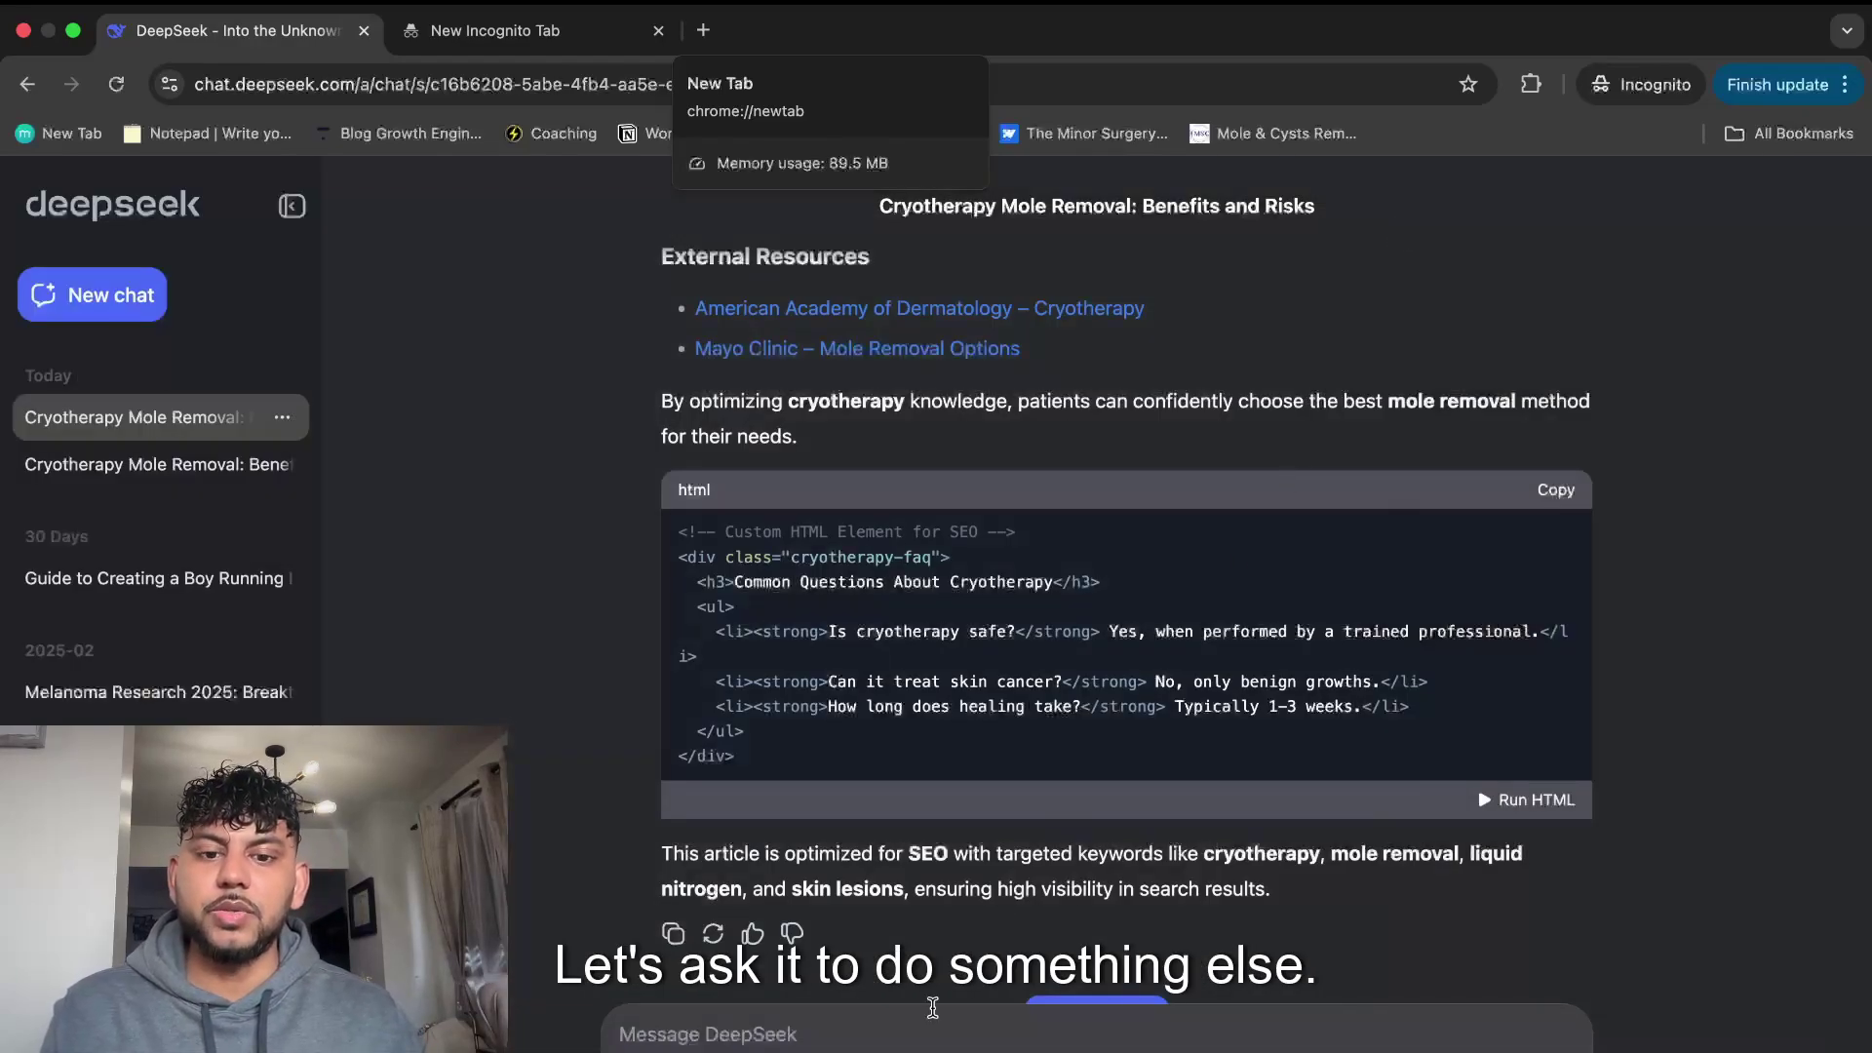
Scroll through the article and the streaming Cryotherapy Mole Removal quiz HTML reply.
scroll(991, 565, "up", 3)
scroll(991, 590, "up", 1)
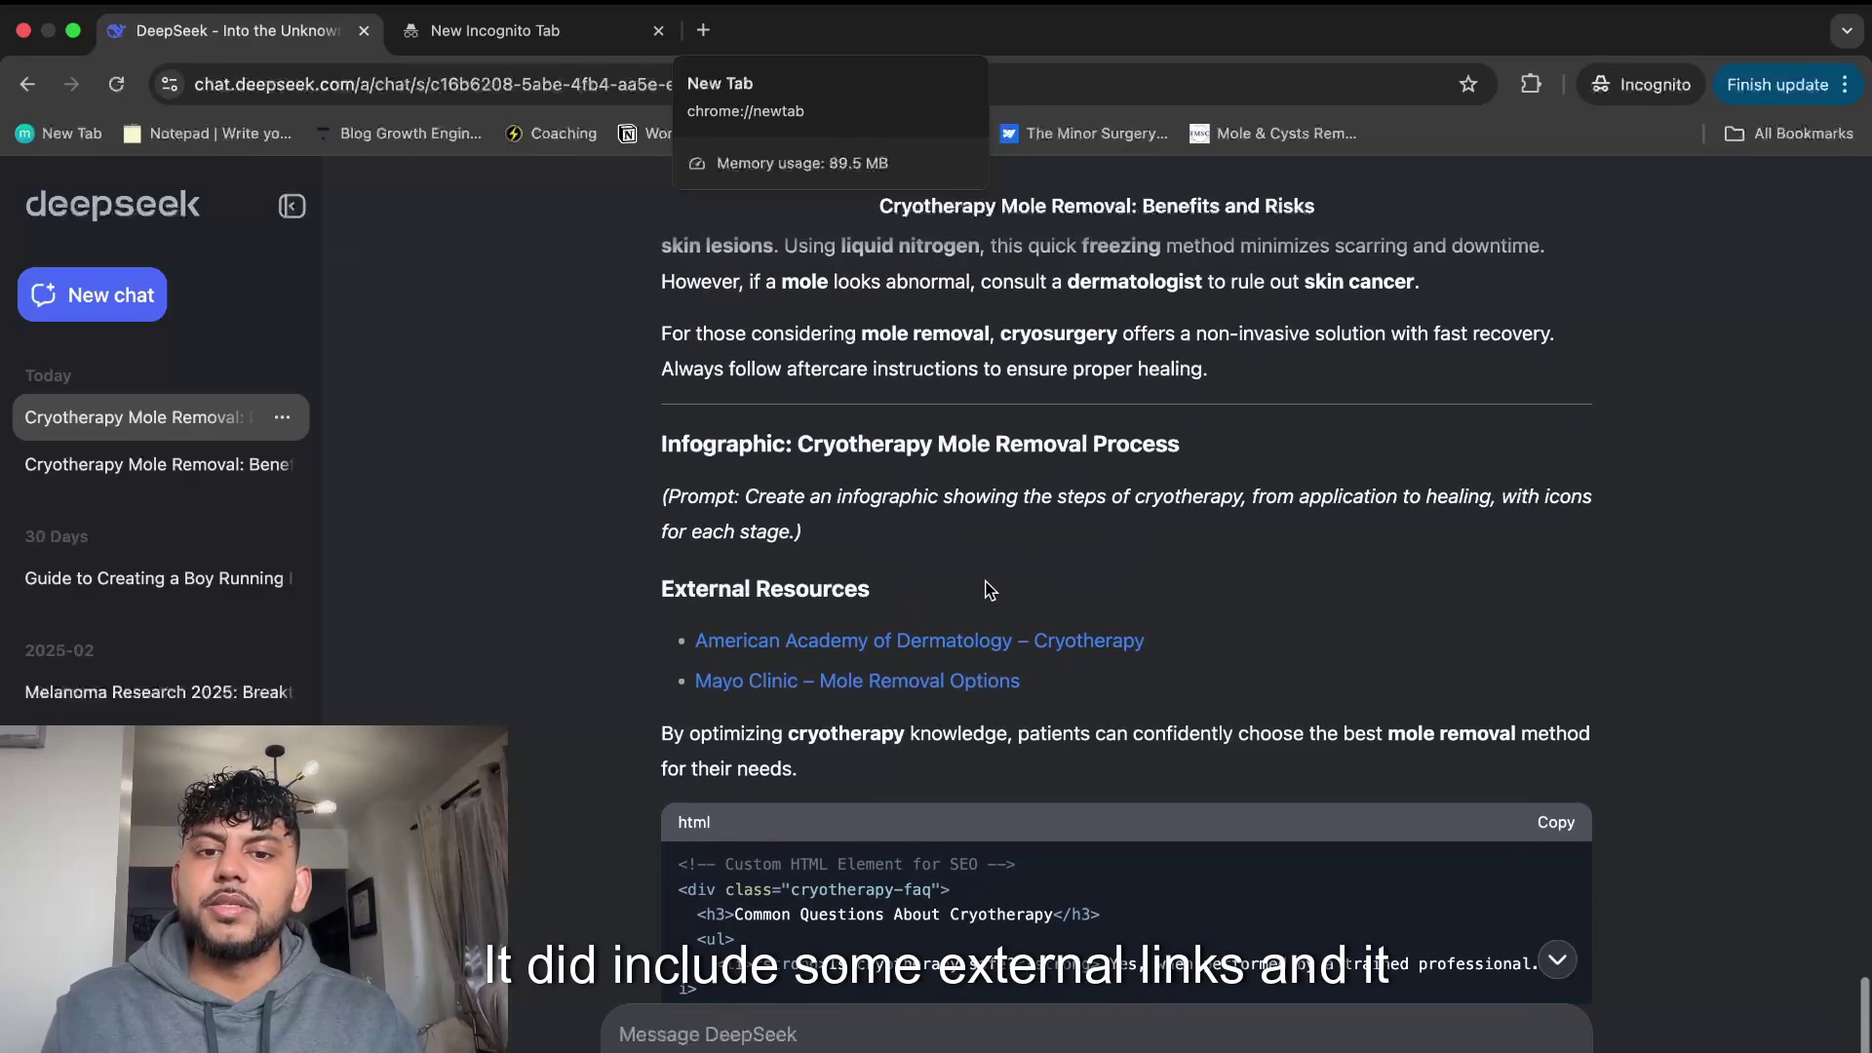
scroll(990, 590, "up", 1)
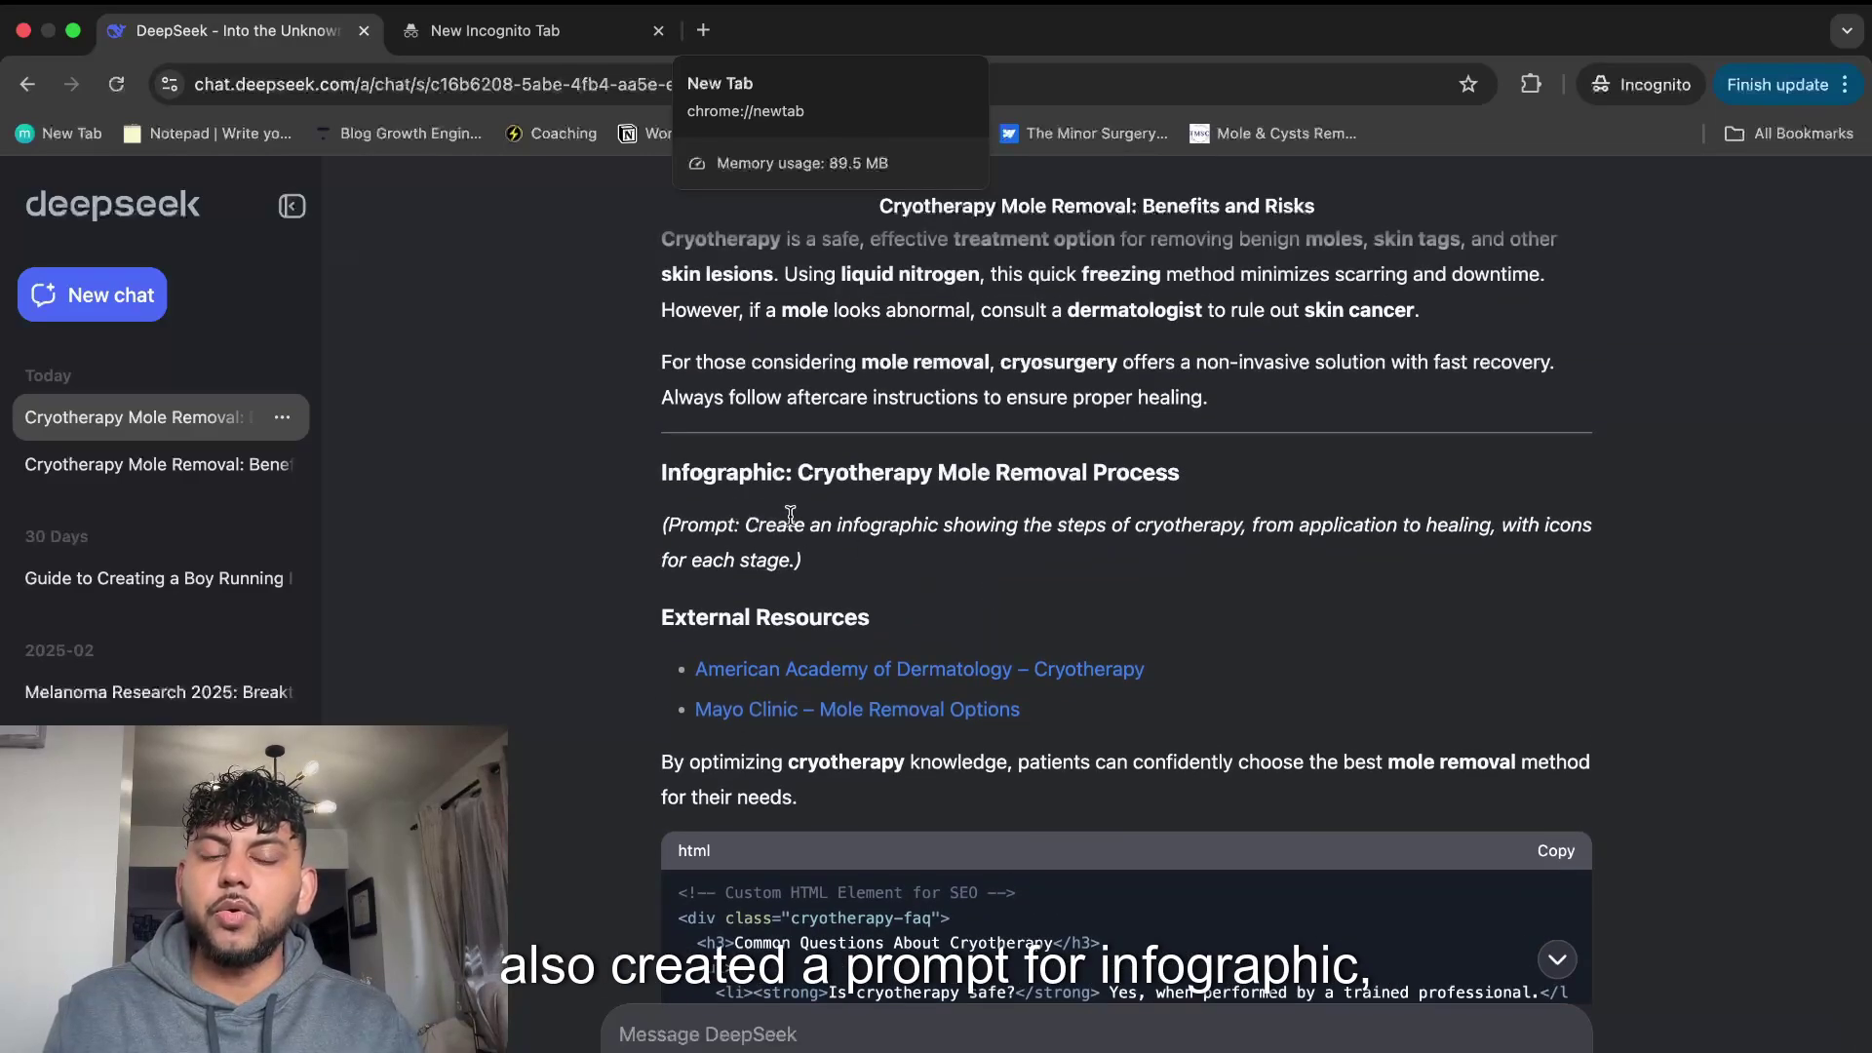
scroll(817, 546, "up", 10)
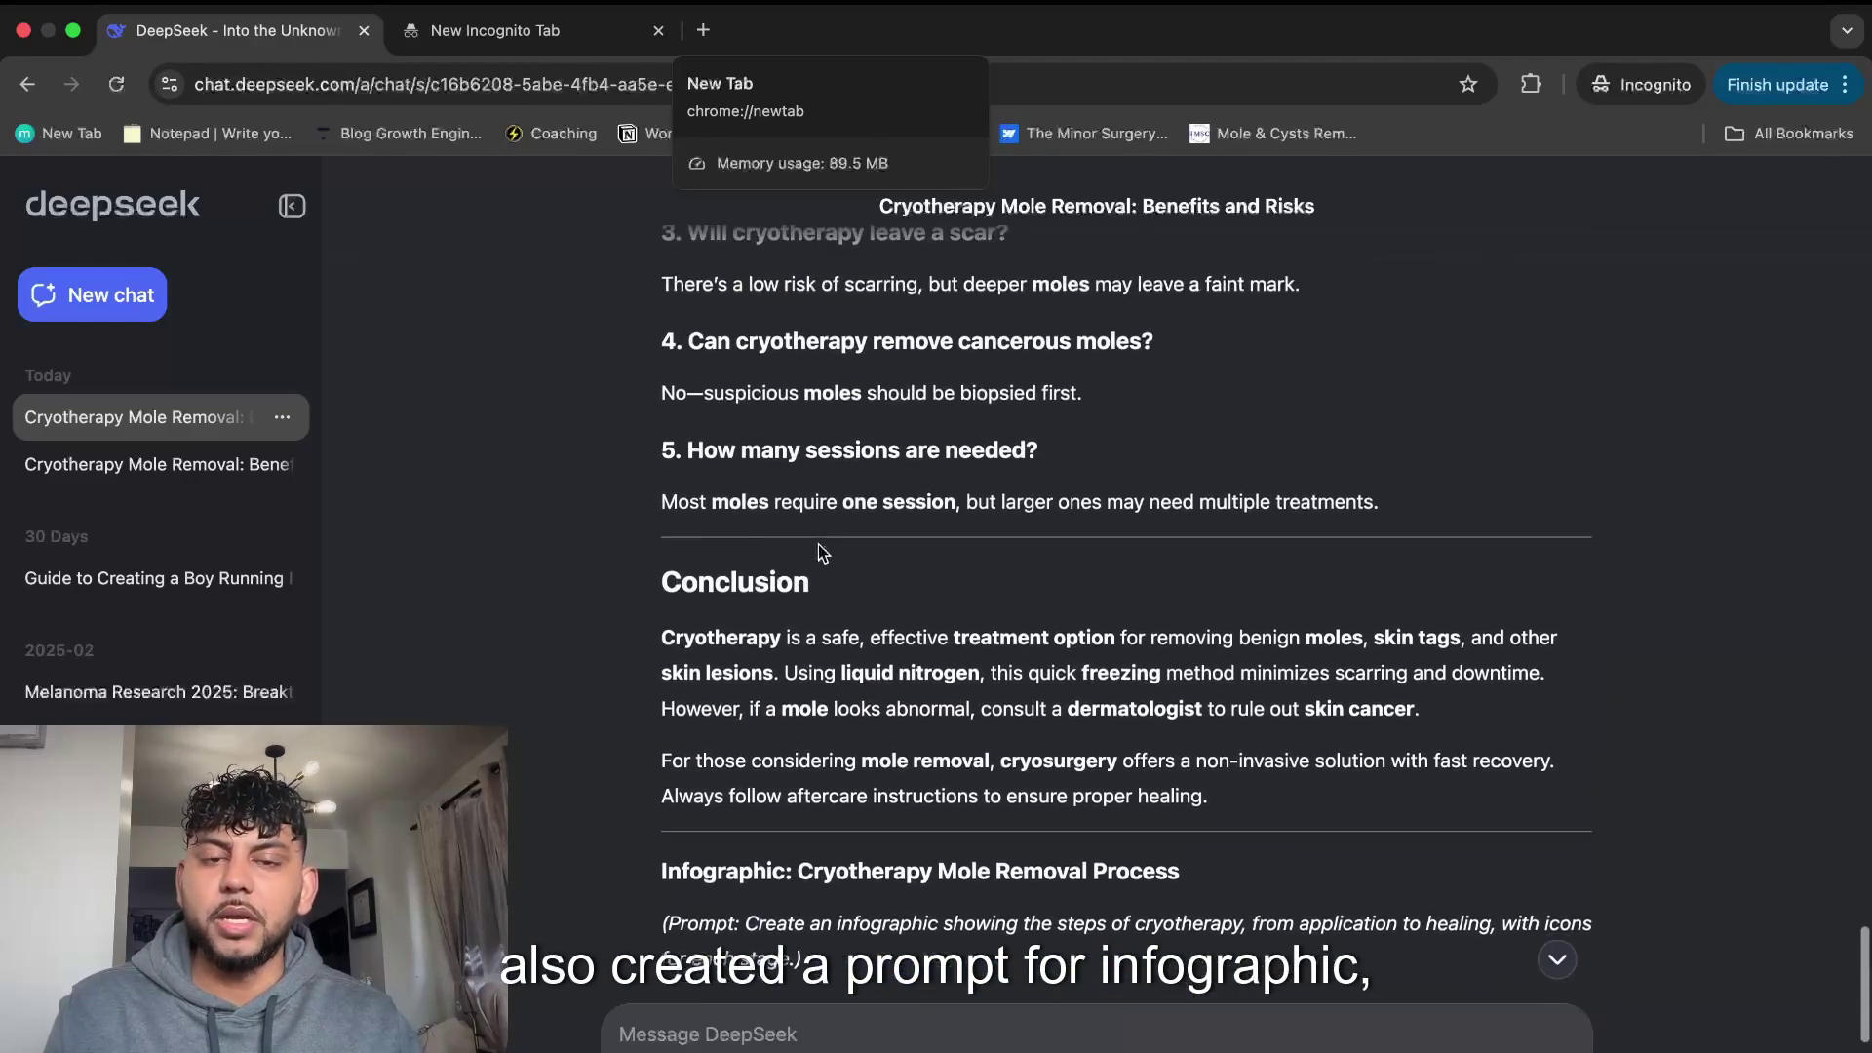
scroll(817, 544, "up", 20)
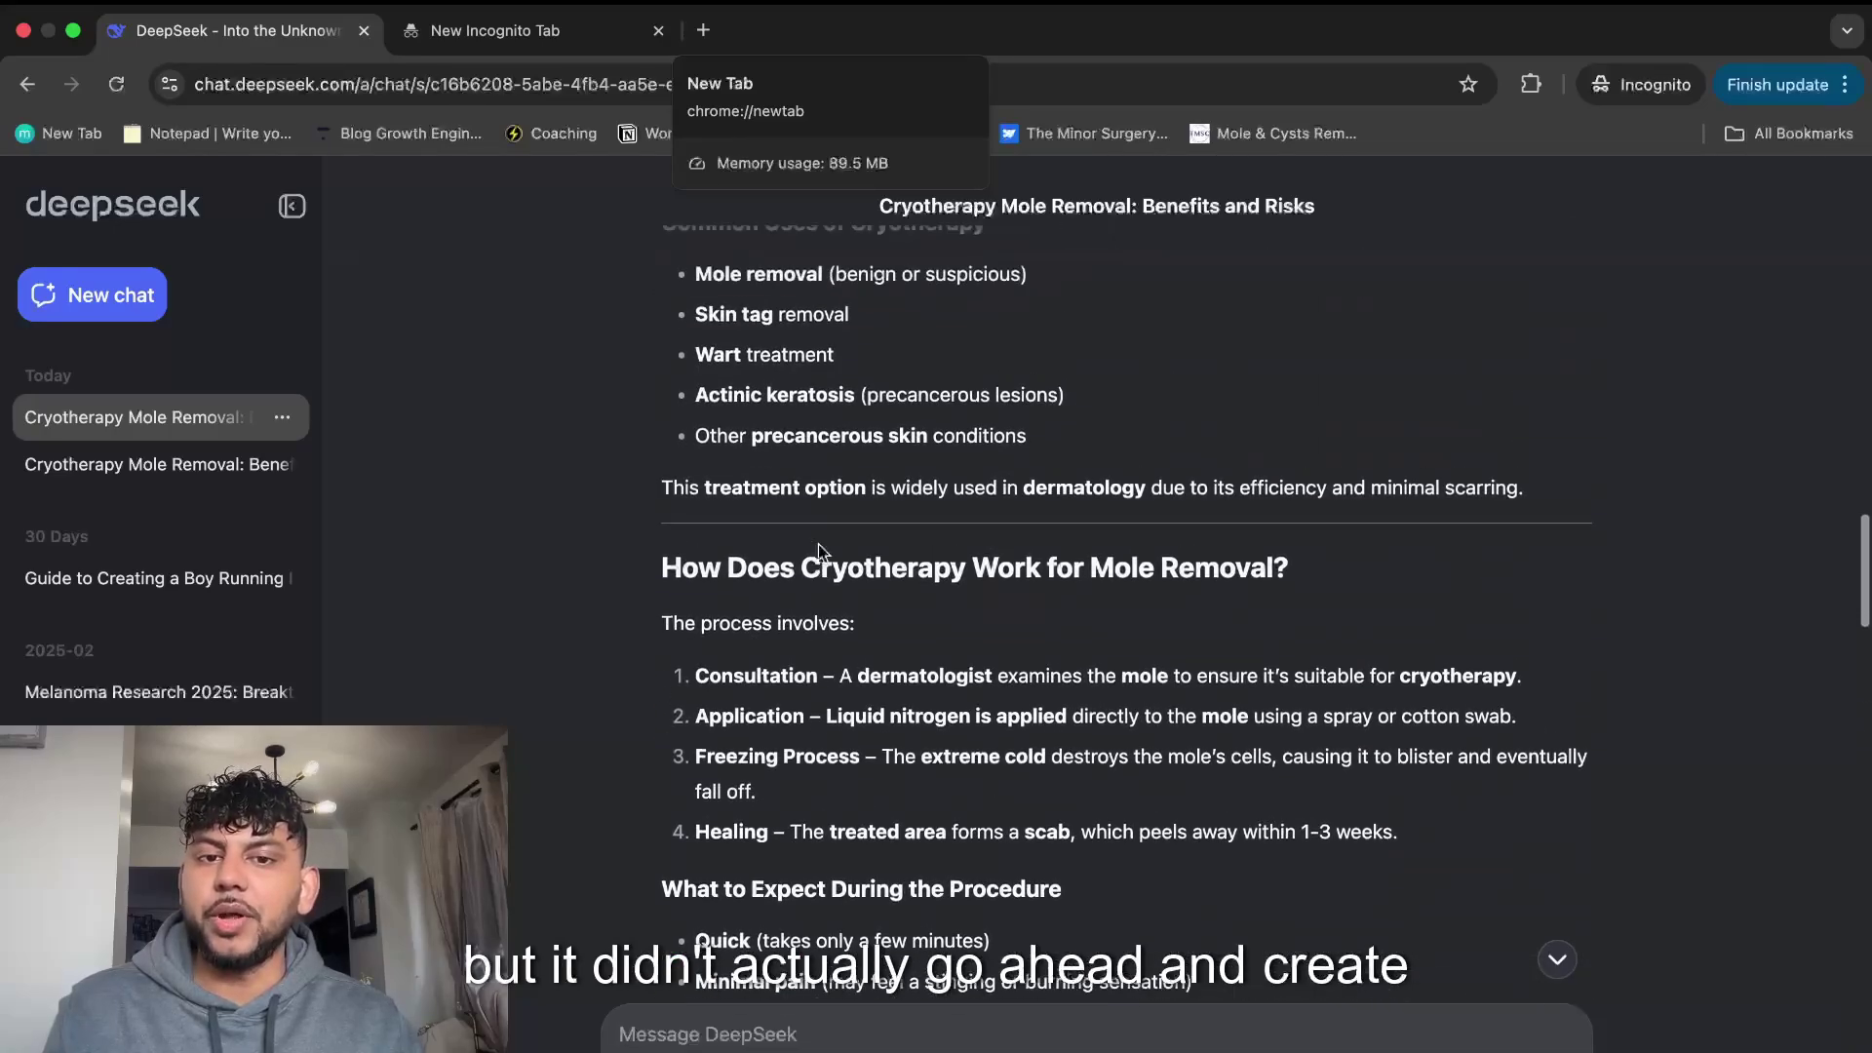
scroll(817, 544, "down", 6)
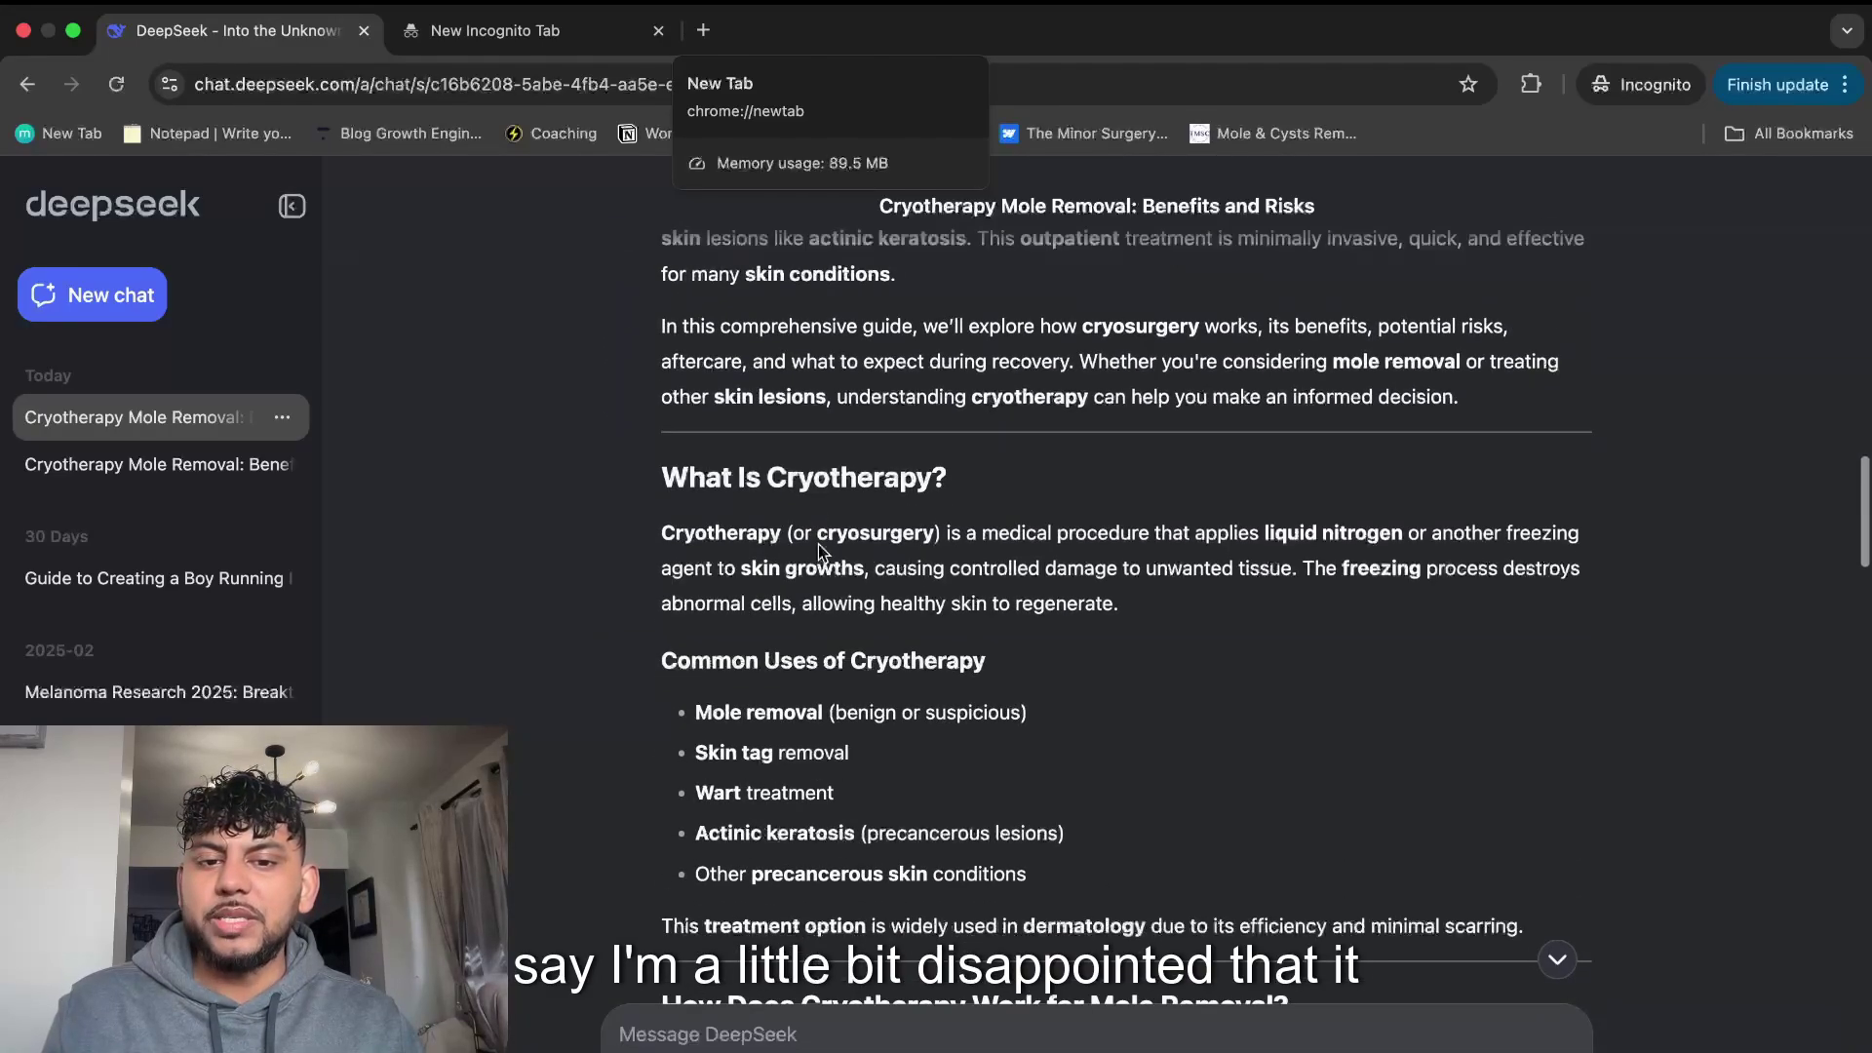
scroll(816, 544, "down", 12)
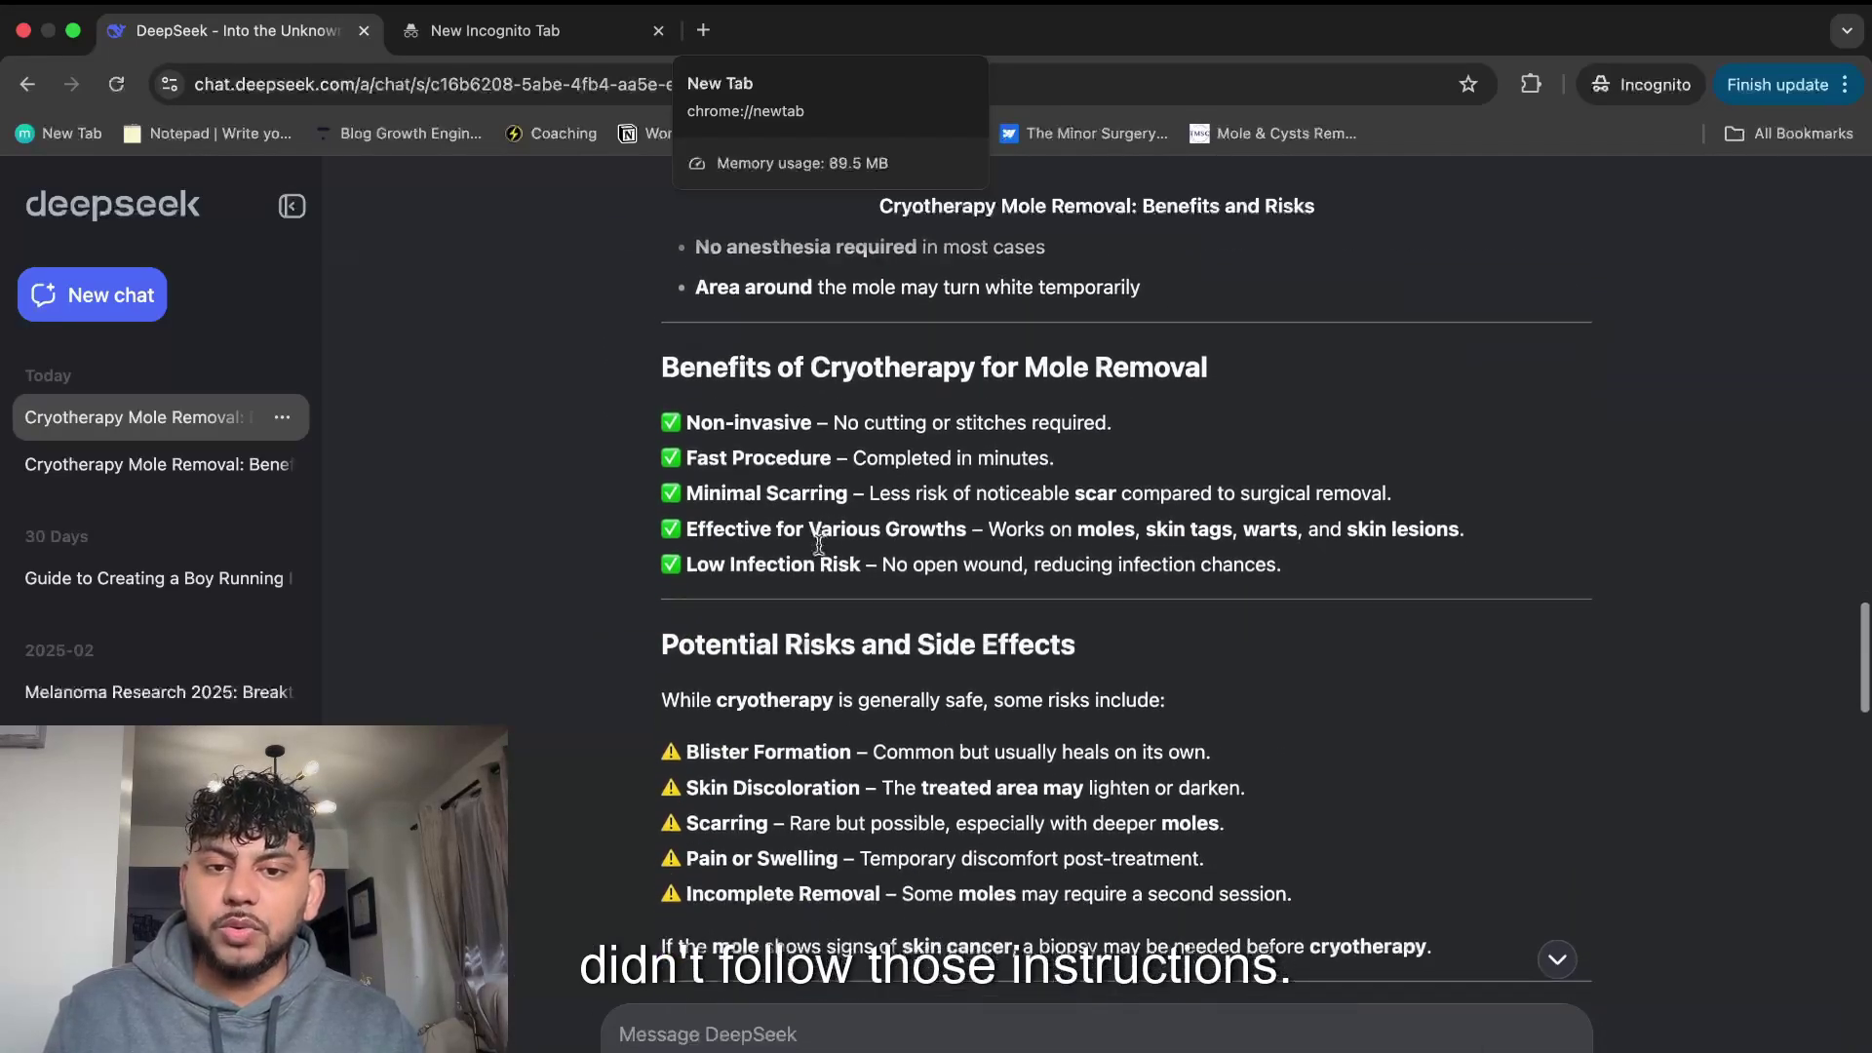
scroll(819, 544, "down", 20)
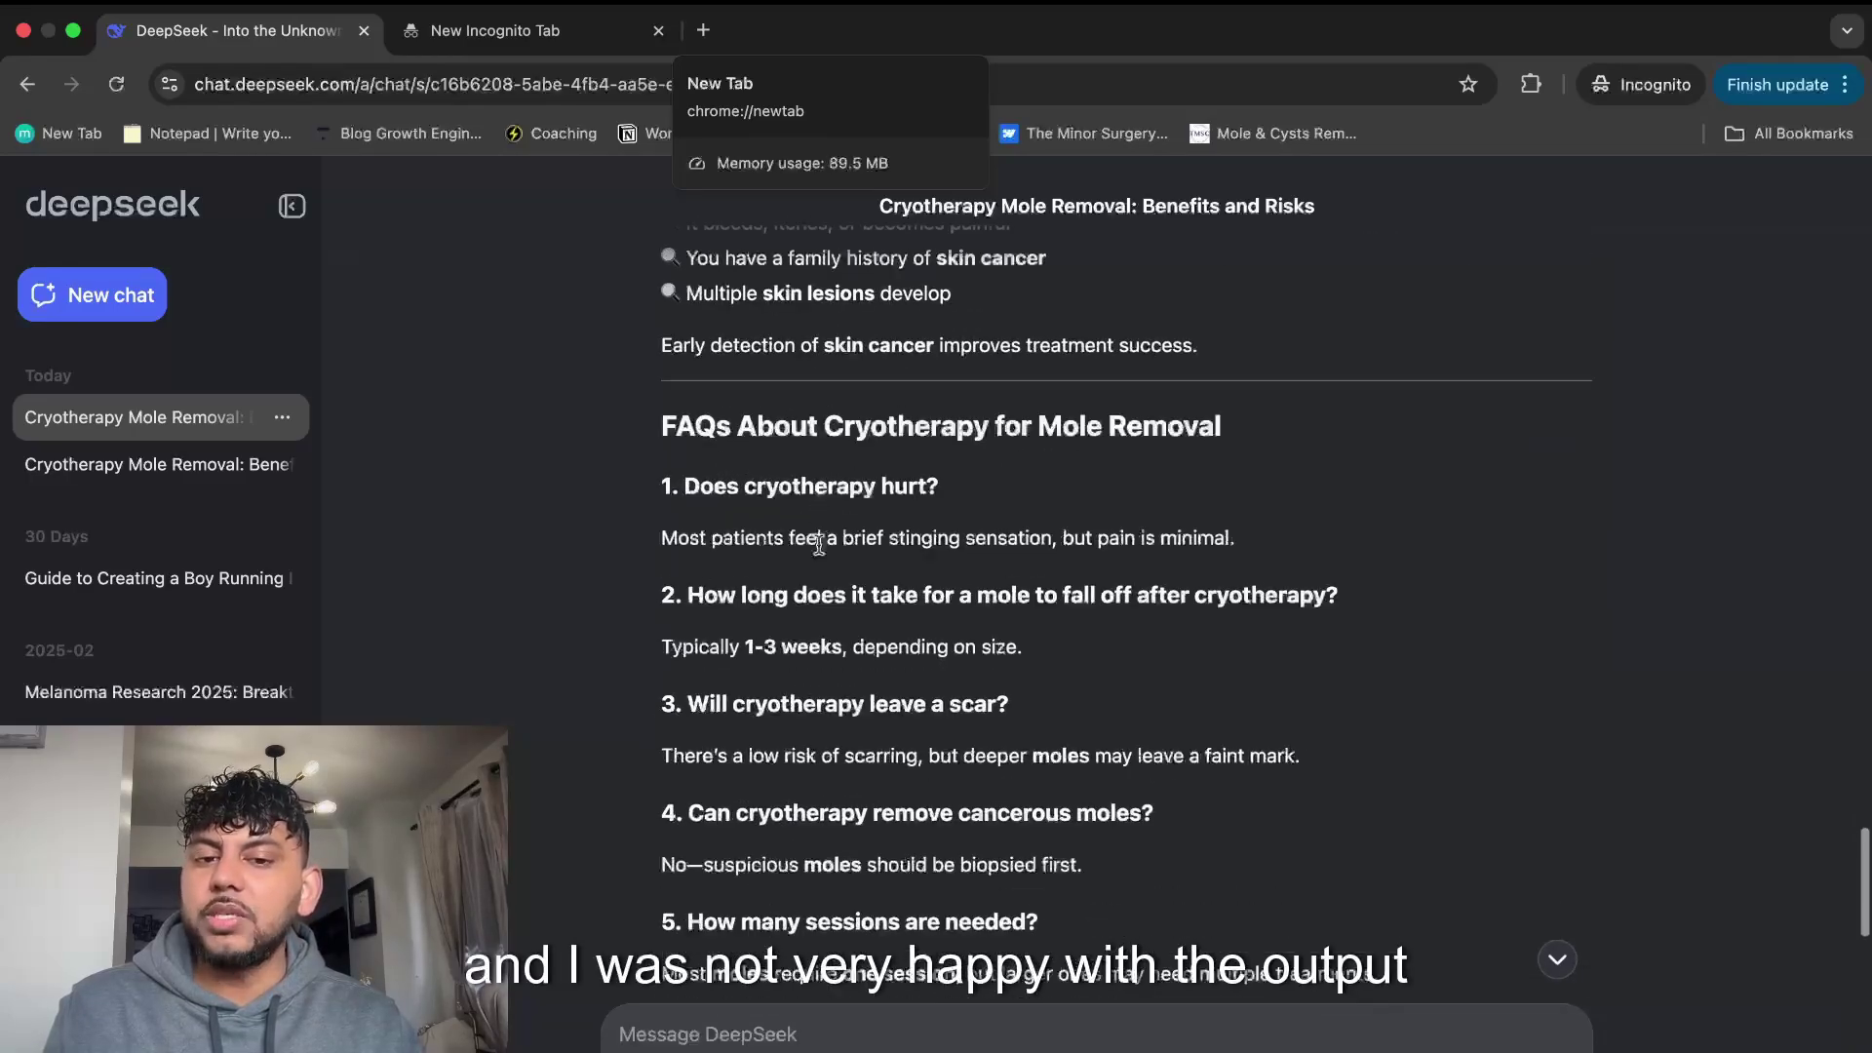
scroll(819, 544, "down", 8)
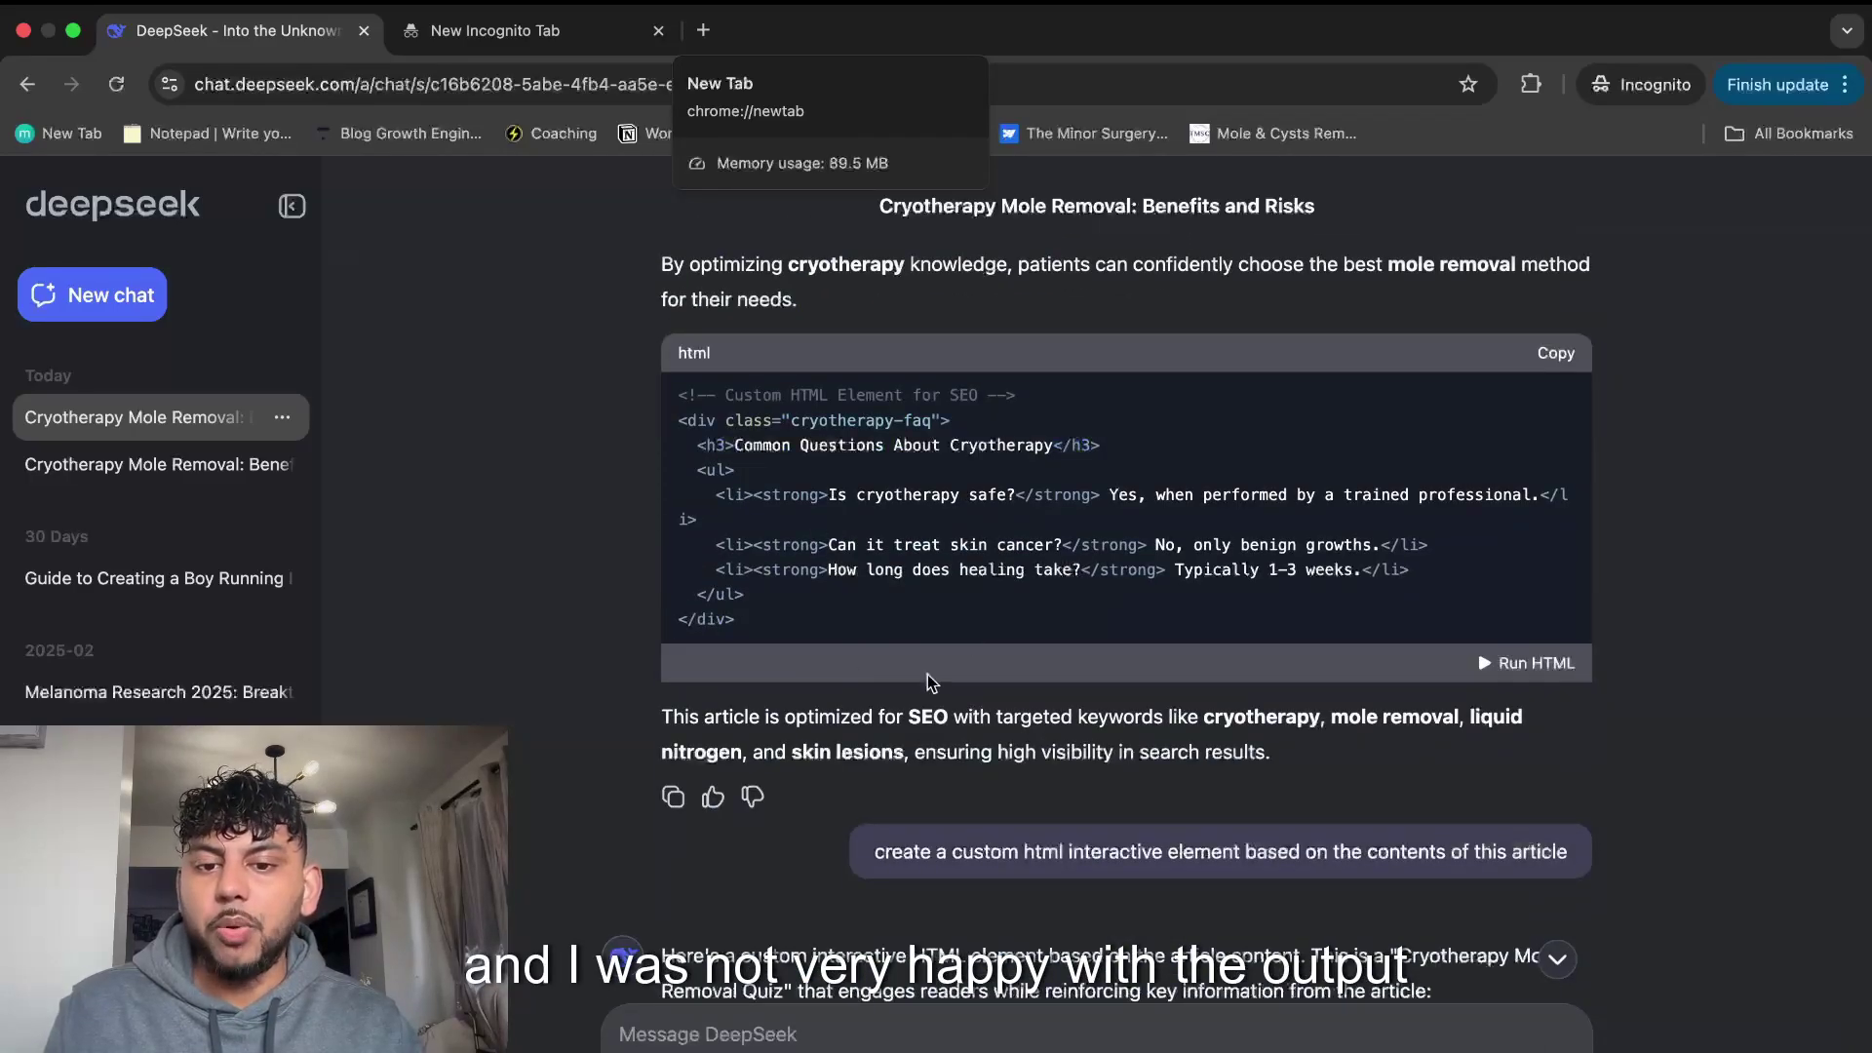
scroll(992, 834, "down", 5)
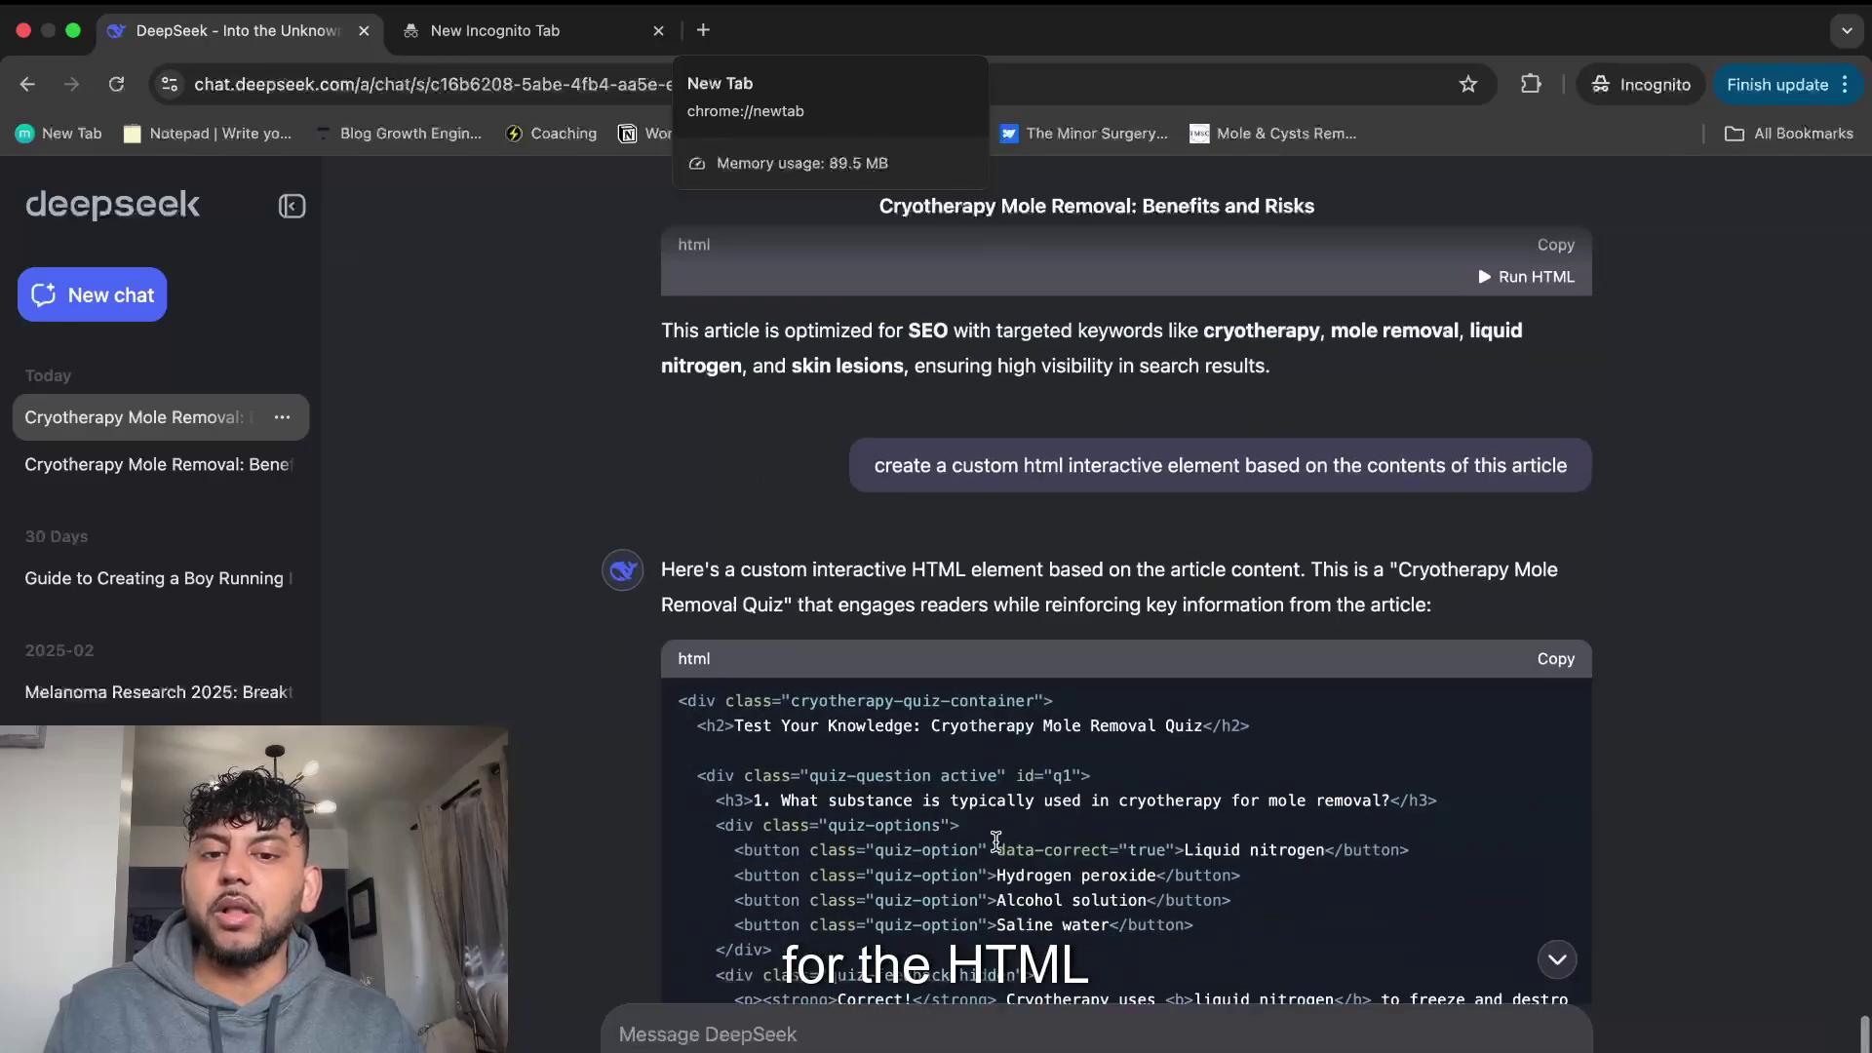
scroll(997, 841, "down", 5)
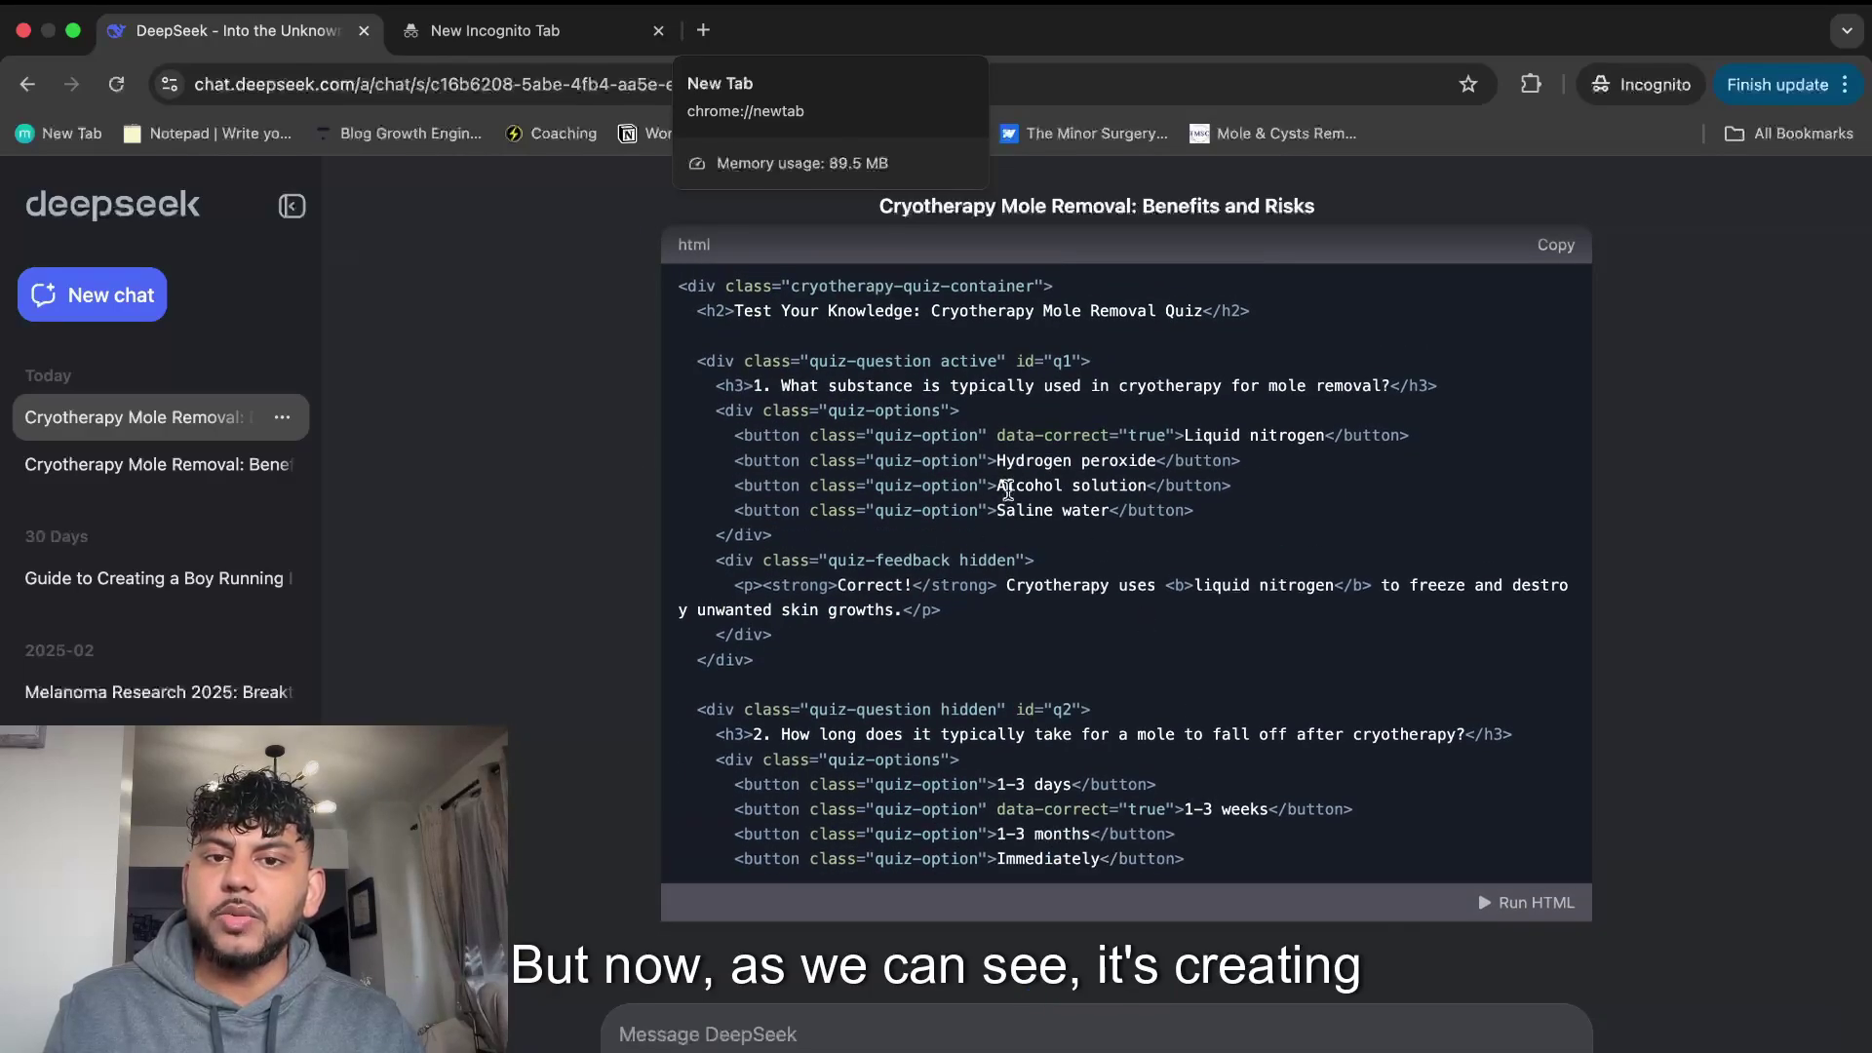
scroll(1007, 490, "up", 4)
scroll(1012, 499, "down", 5)
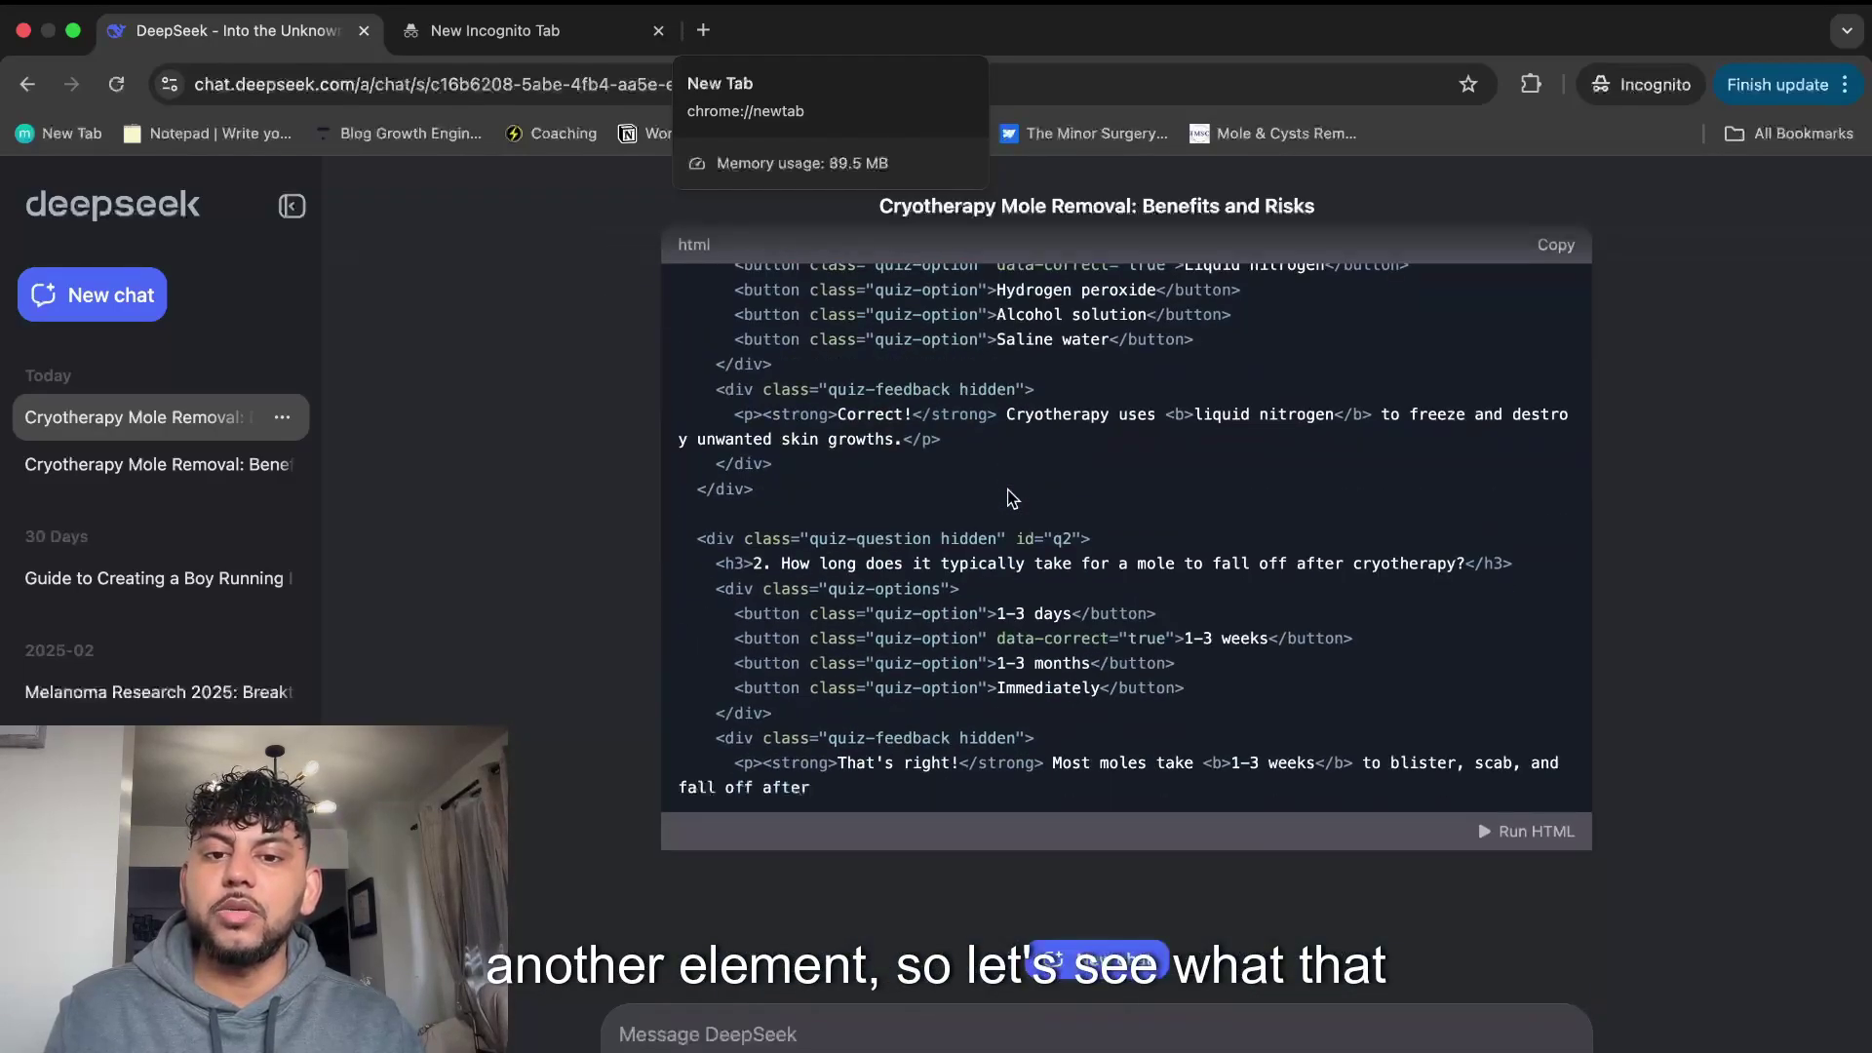
Switch to the OpenRouter window and scroll through the DeepSeek V3 0324 (free) cryotherapy article.
key("ctrl+Up")
left_click(606, 113)
scroll(780, 546, "up", 3)
scroll(786, 551, "down", 3)
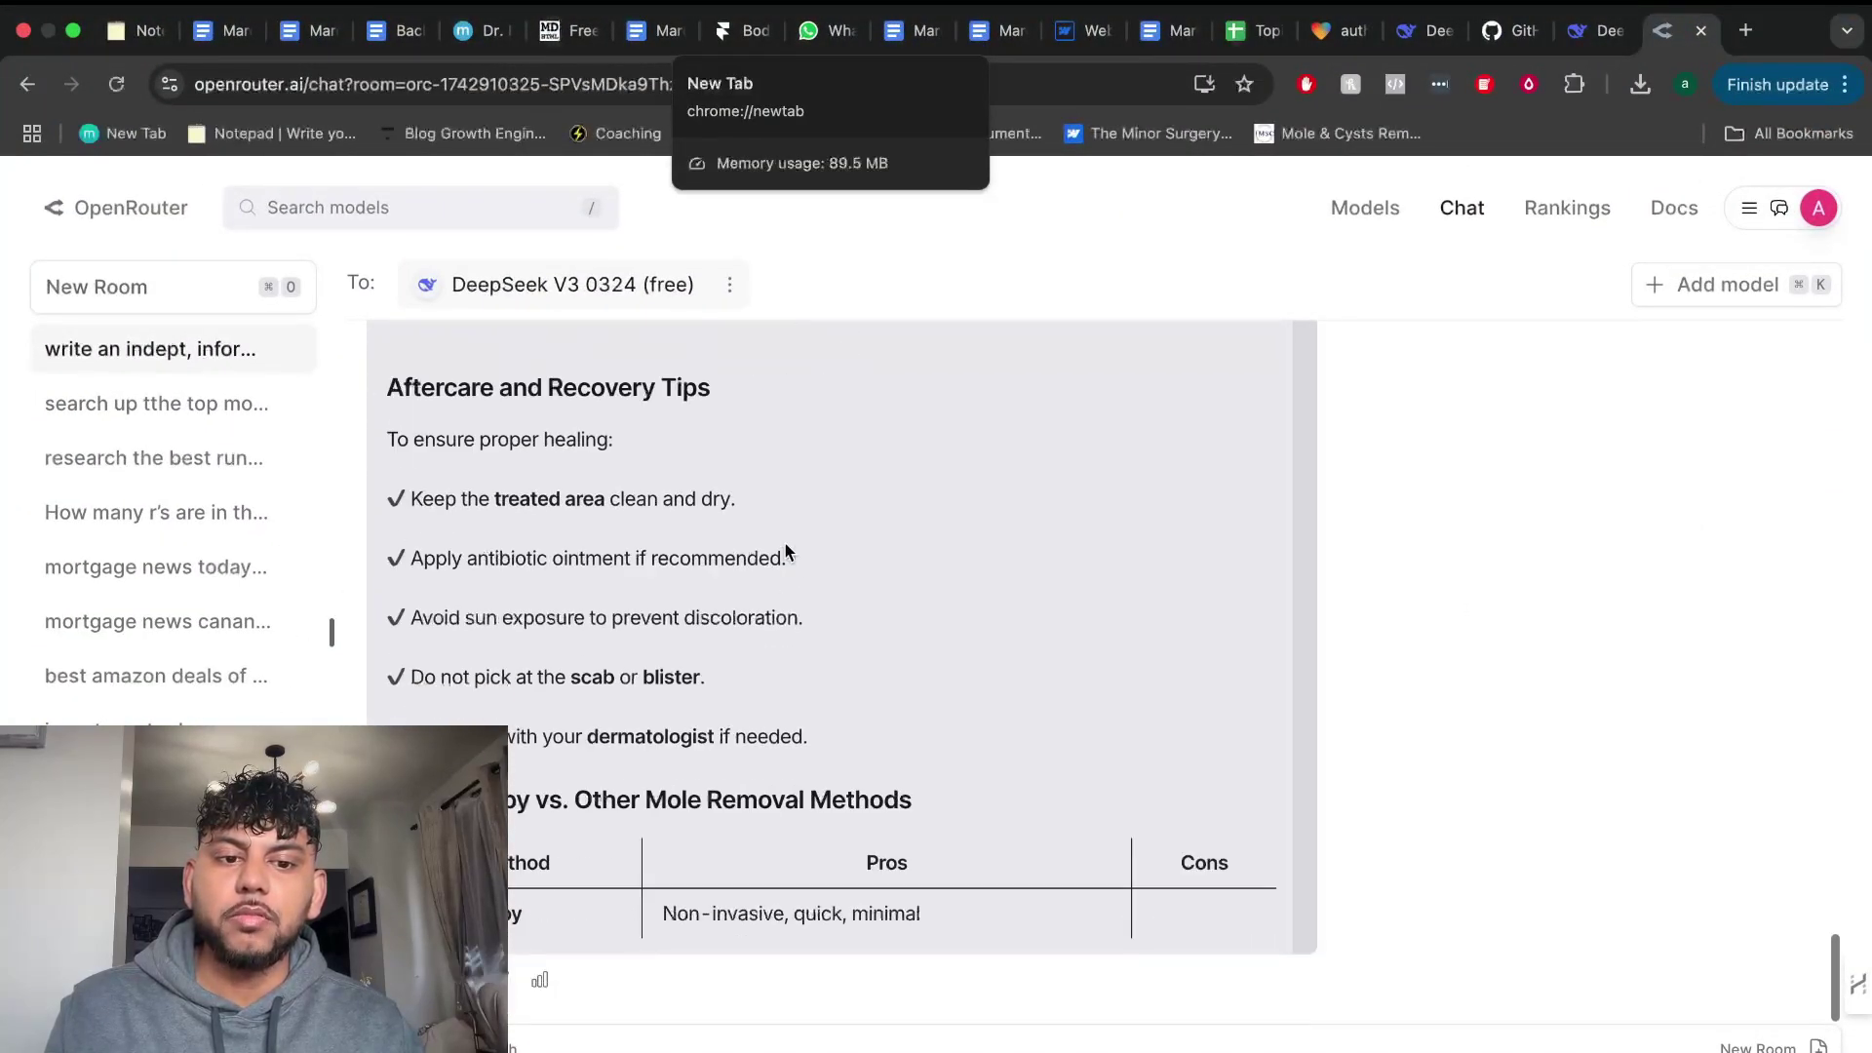
scroll(786, 546, "up", 15)
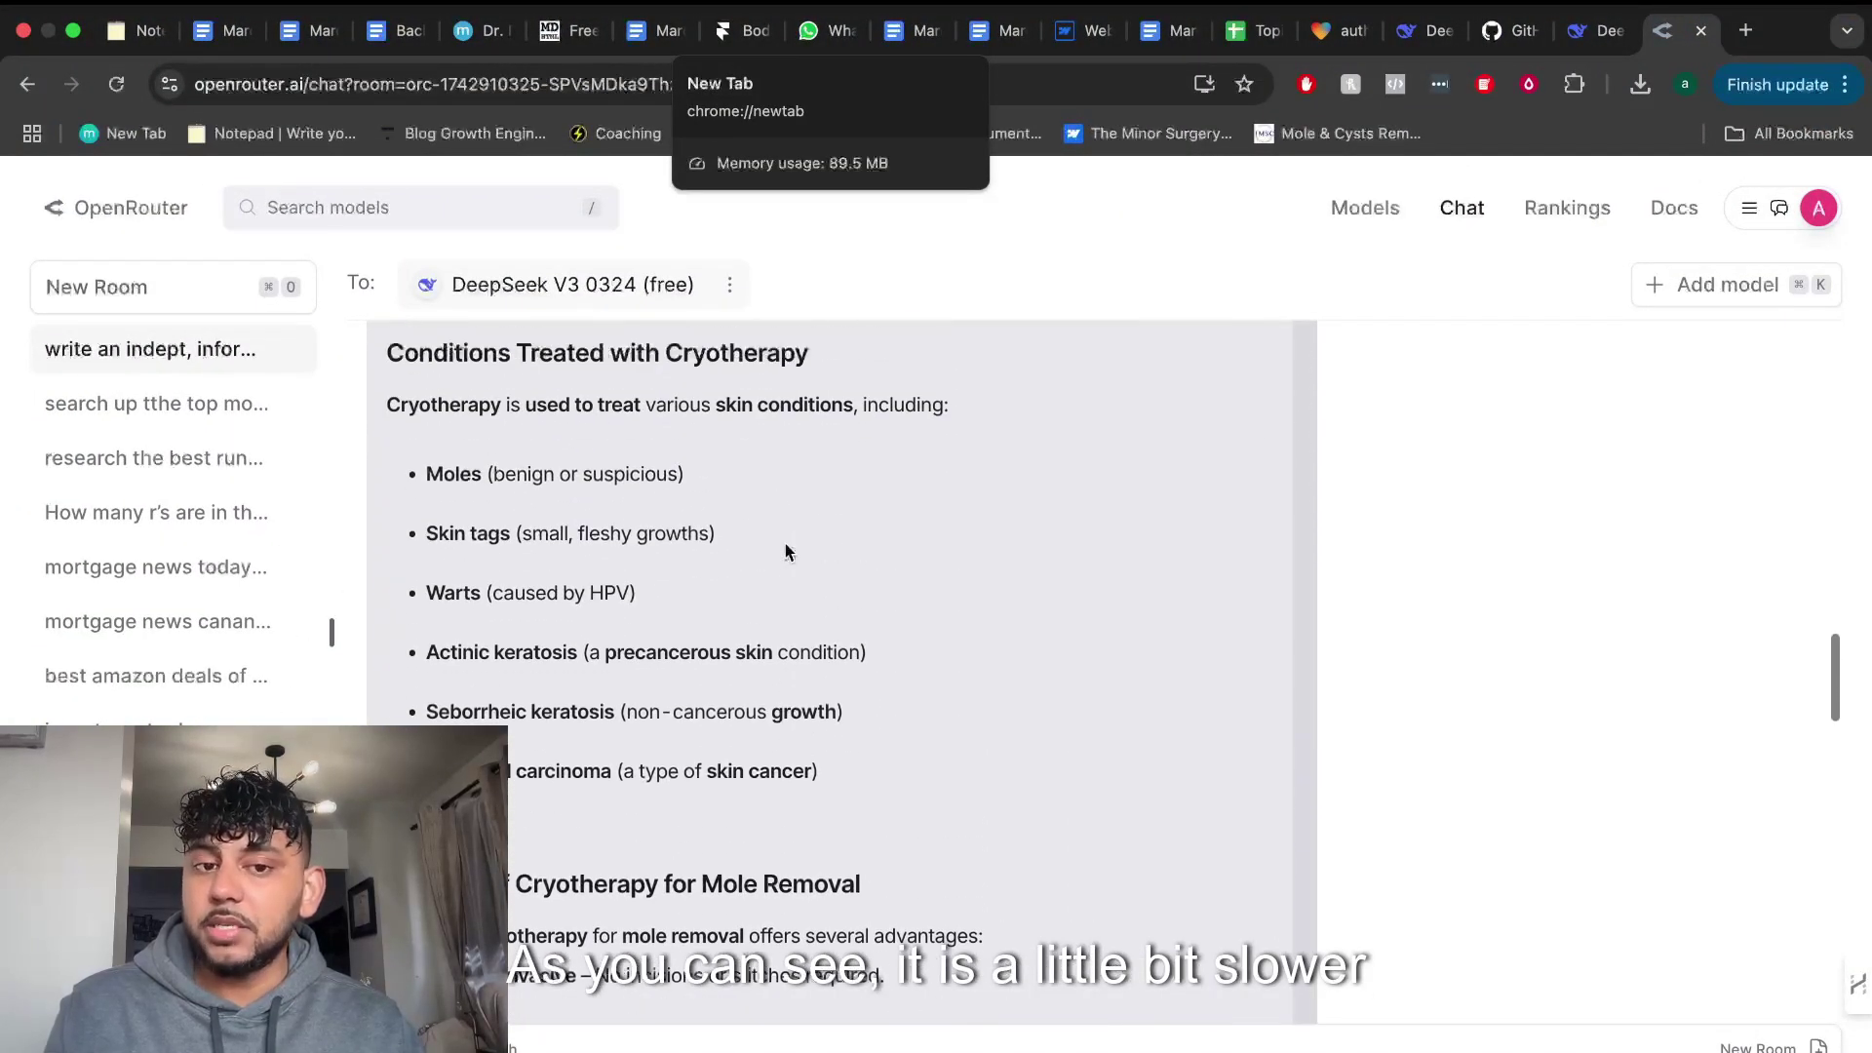
scroll(786, 543, "up", 10)
scroll(790, 548, "down", 5)
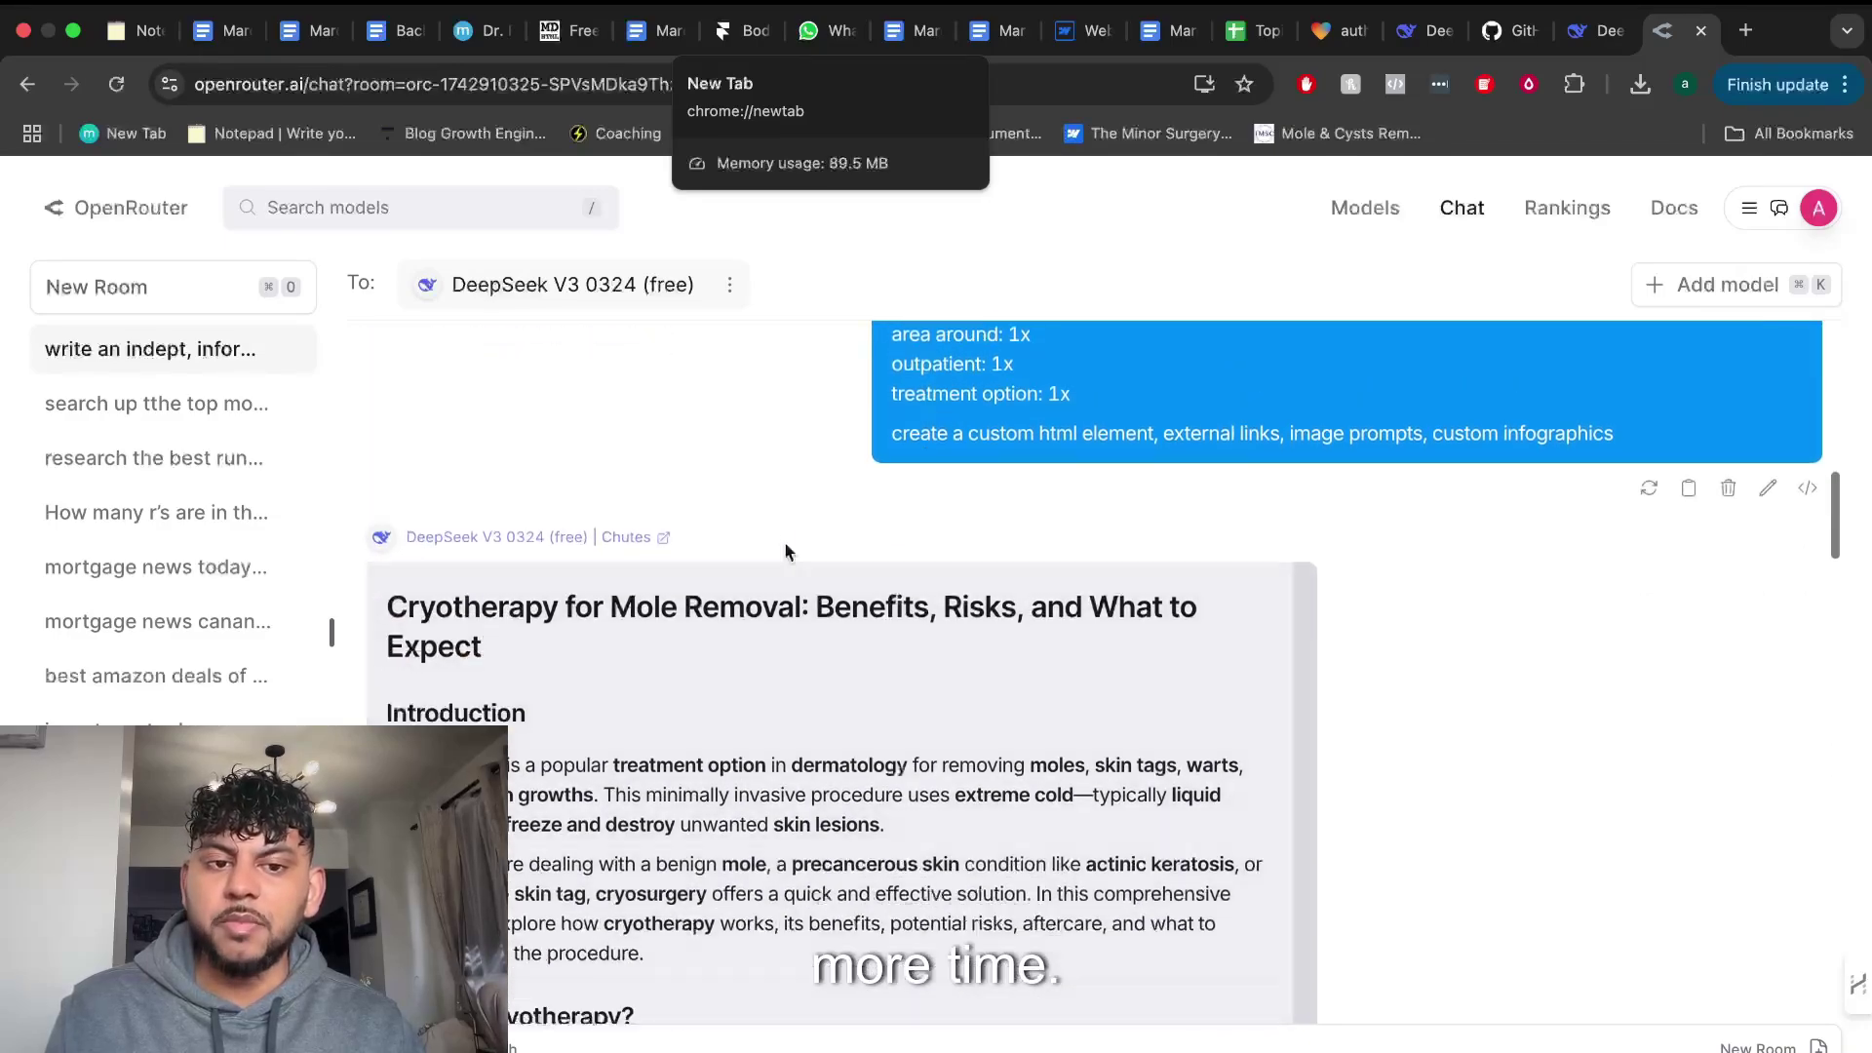
scroll(786, 552, "up", 3)
scroll(786, 546, "down", 2)
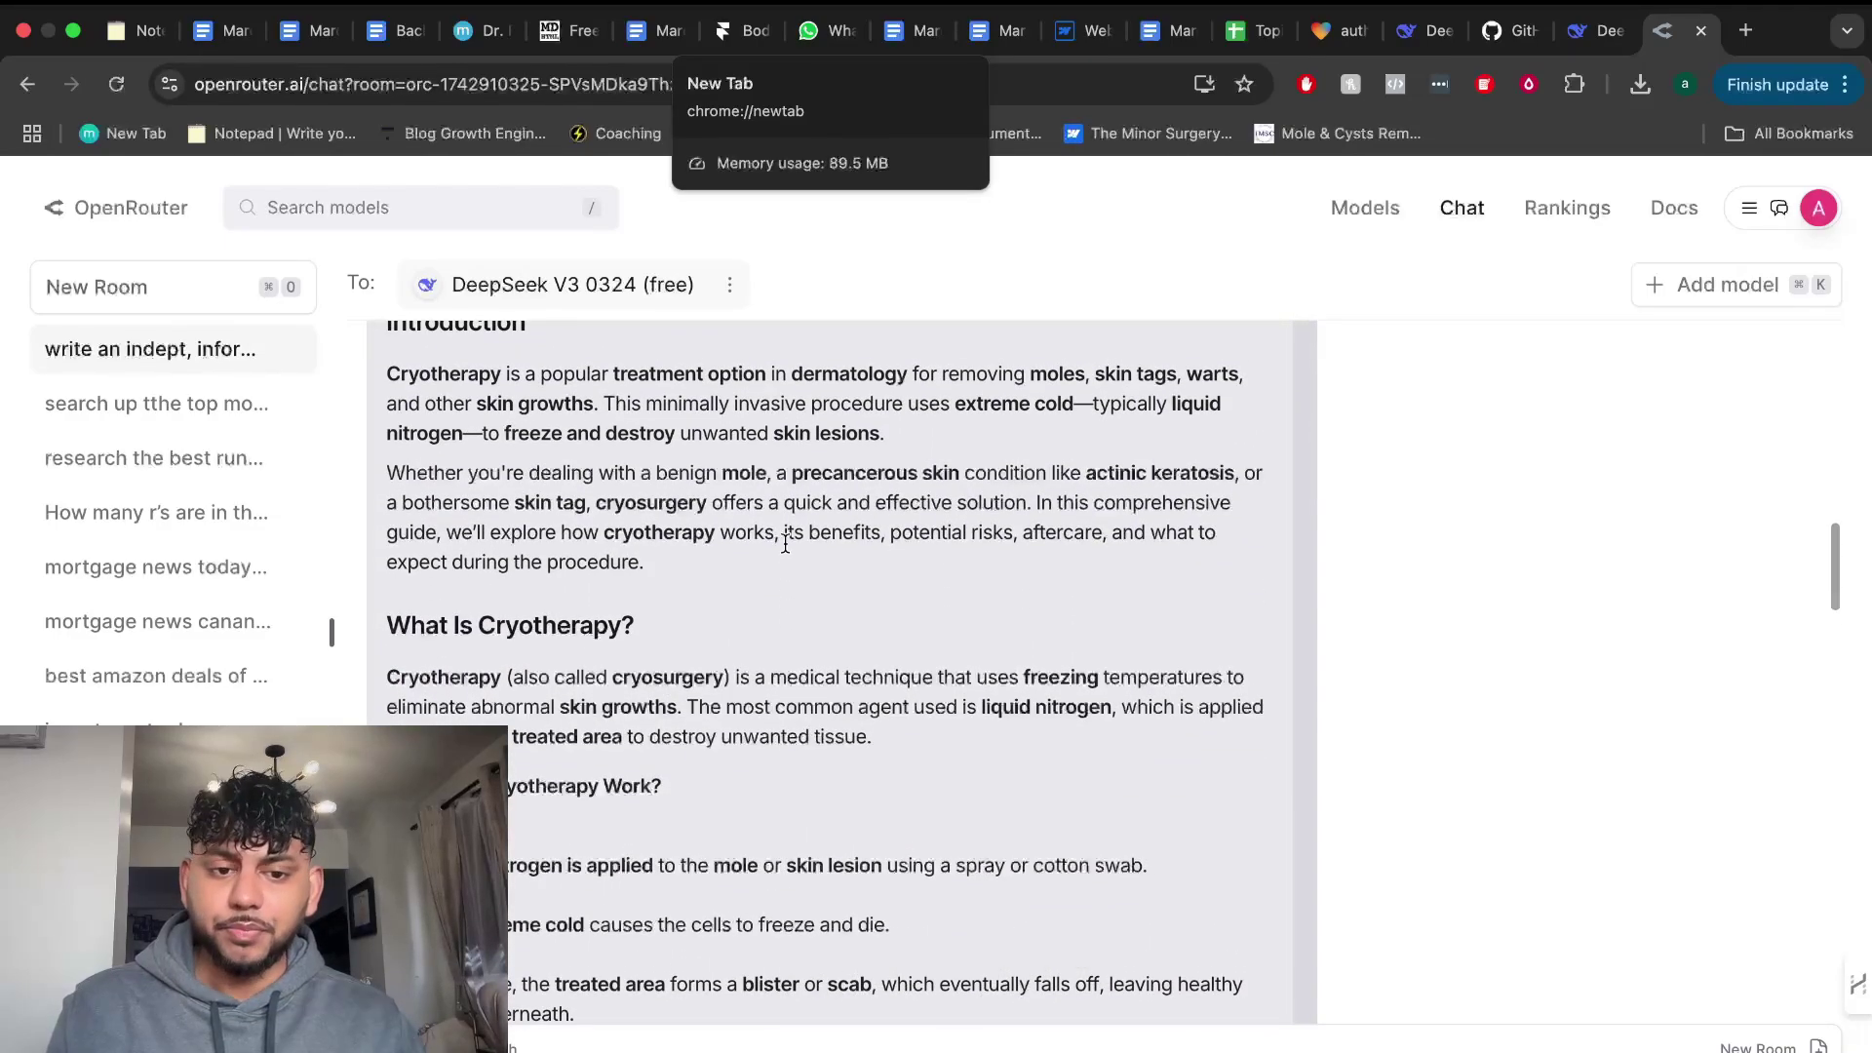
scroll(786, 542, "down", 3)
scroll(787, 546, "up", 8)
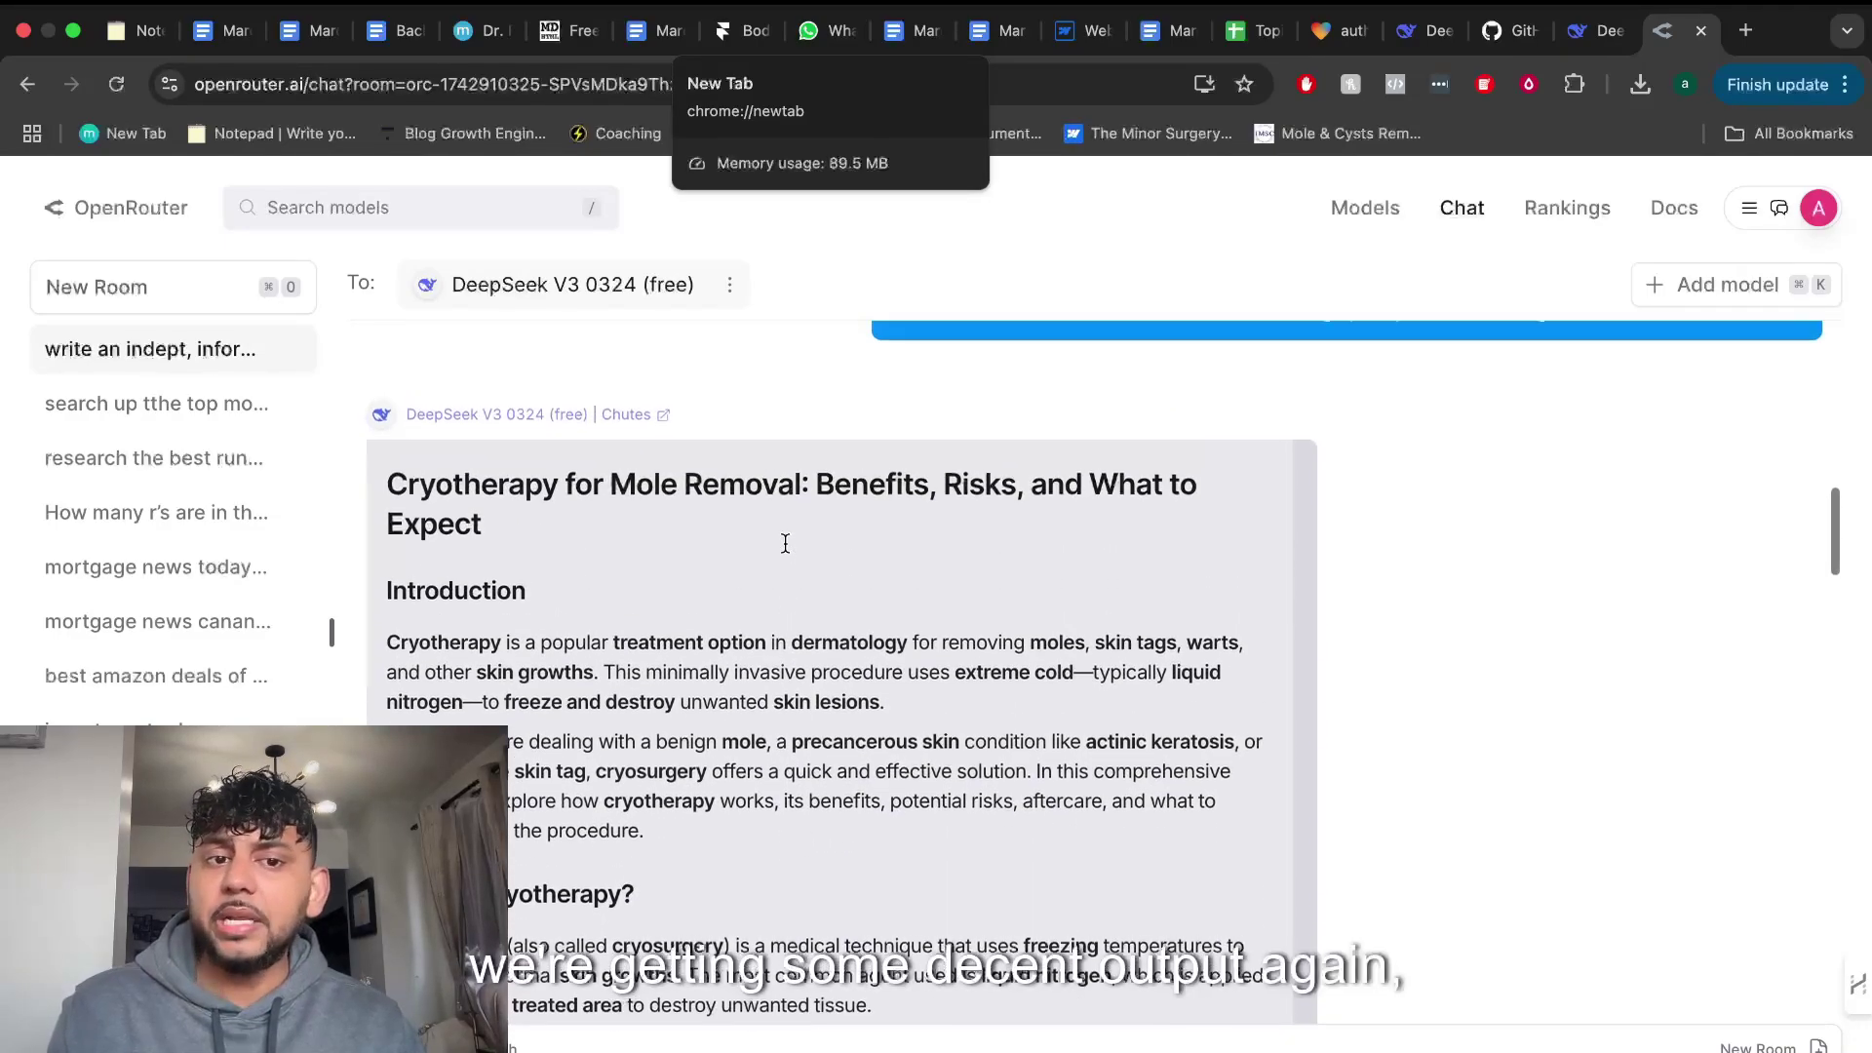
scroll(788, 548, "down", 10)
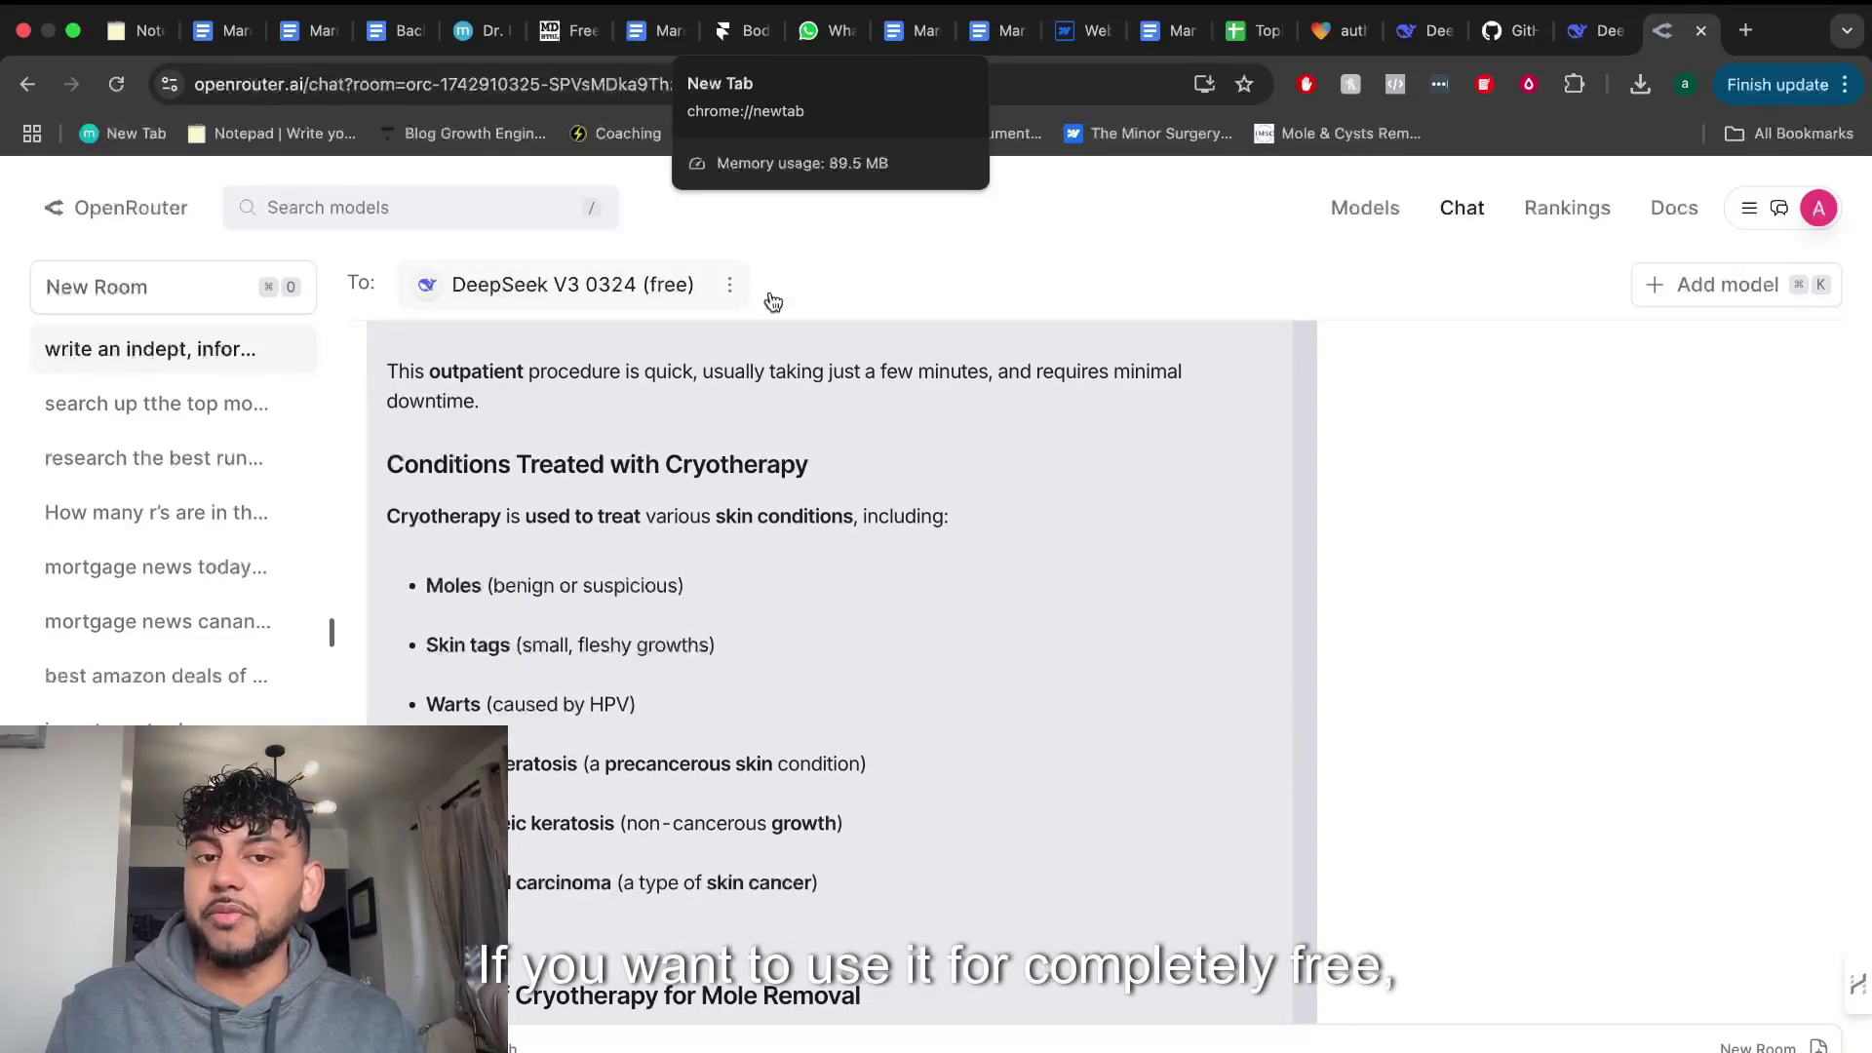
Browse the Search models list, close it, and scroll down to the When to See a Dermatologist section.
left_click(430, 215)
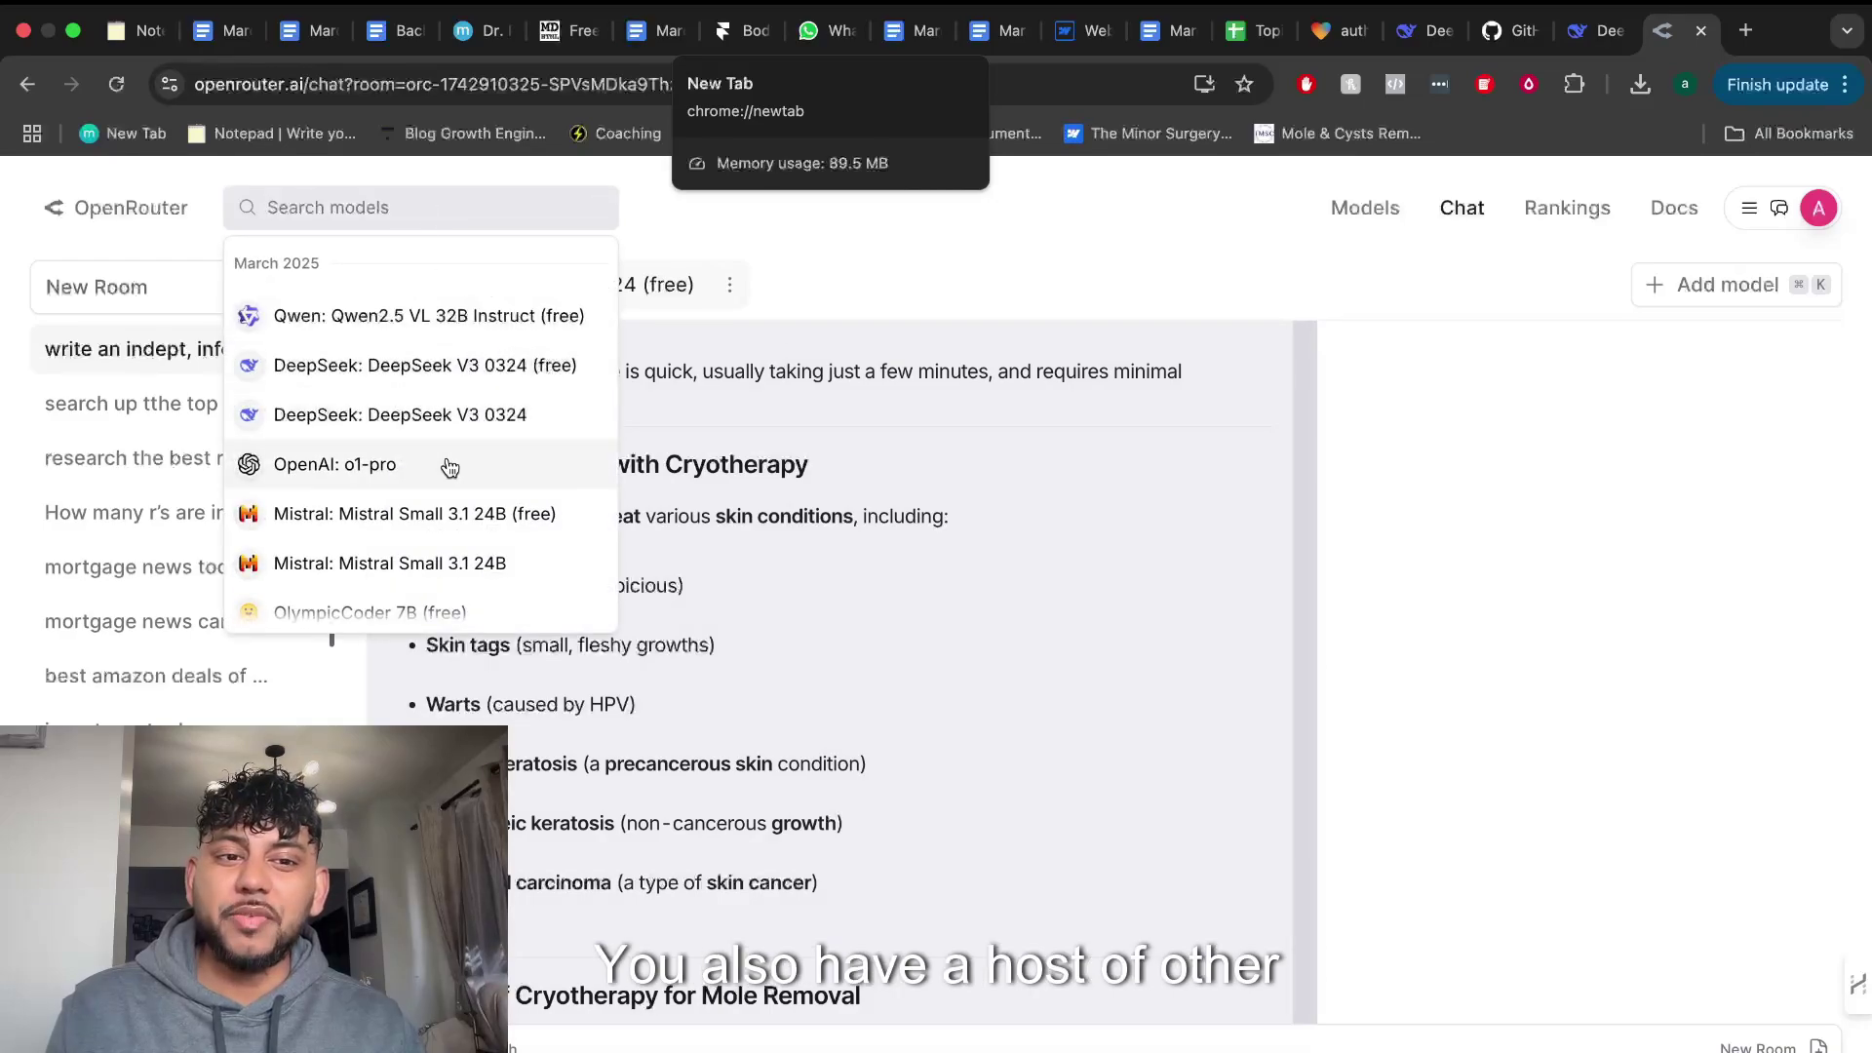
scroll(448, 464, "down", 5)
scroll(449, 466, "down", 3)
scroll(449, 466, "up", 5)
scroll(450, 466, "down", 2)
scroll(450, 458, "up", 2)
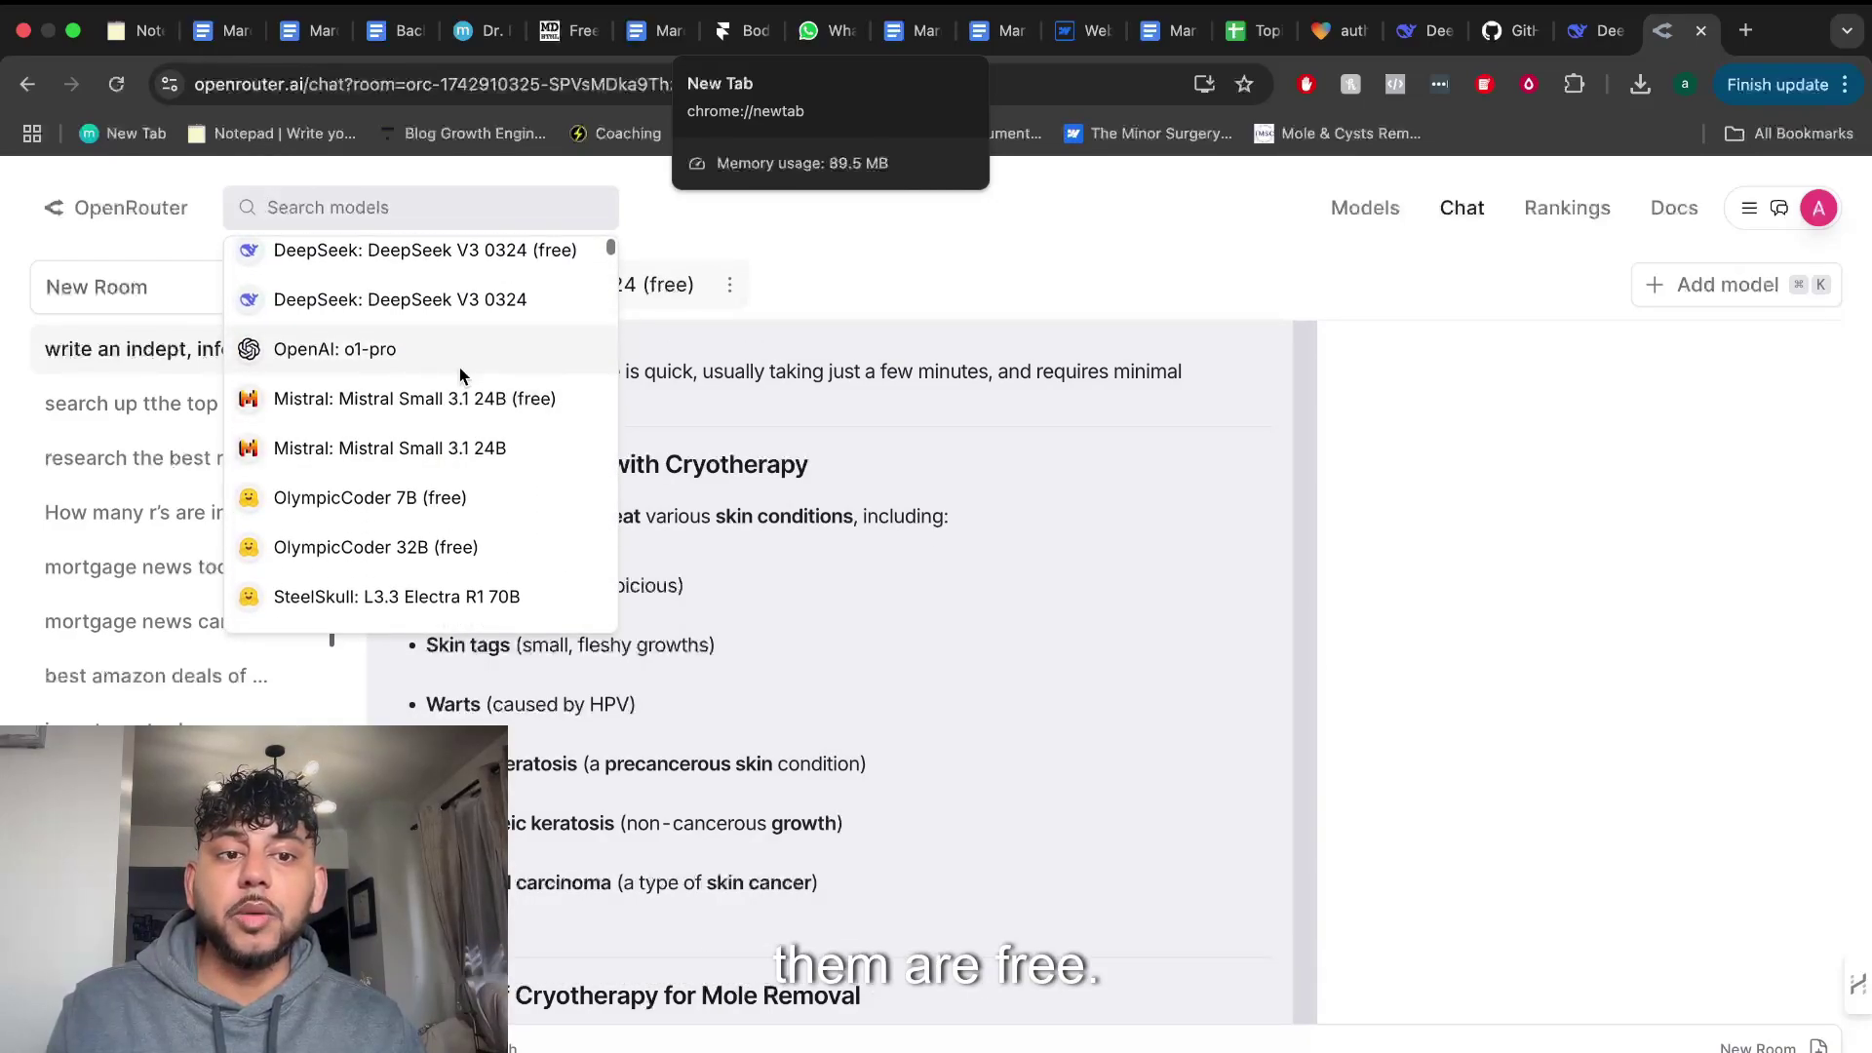
scroll(459, 394, "down", 5)
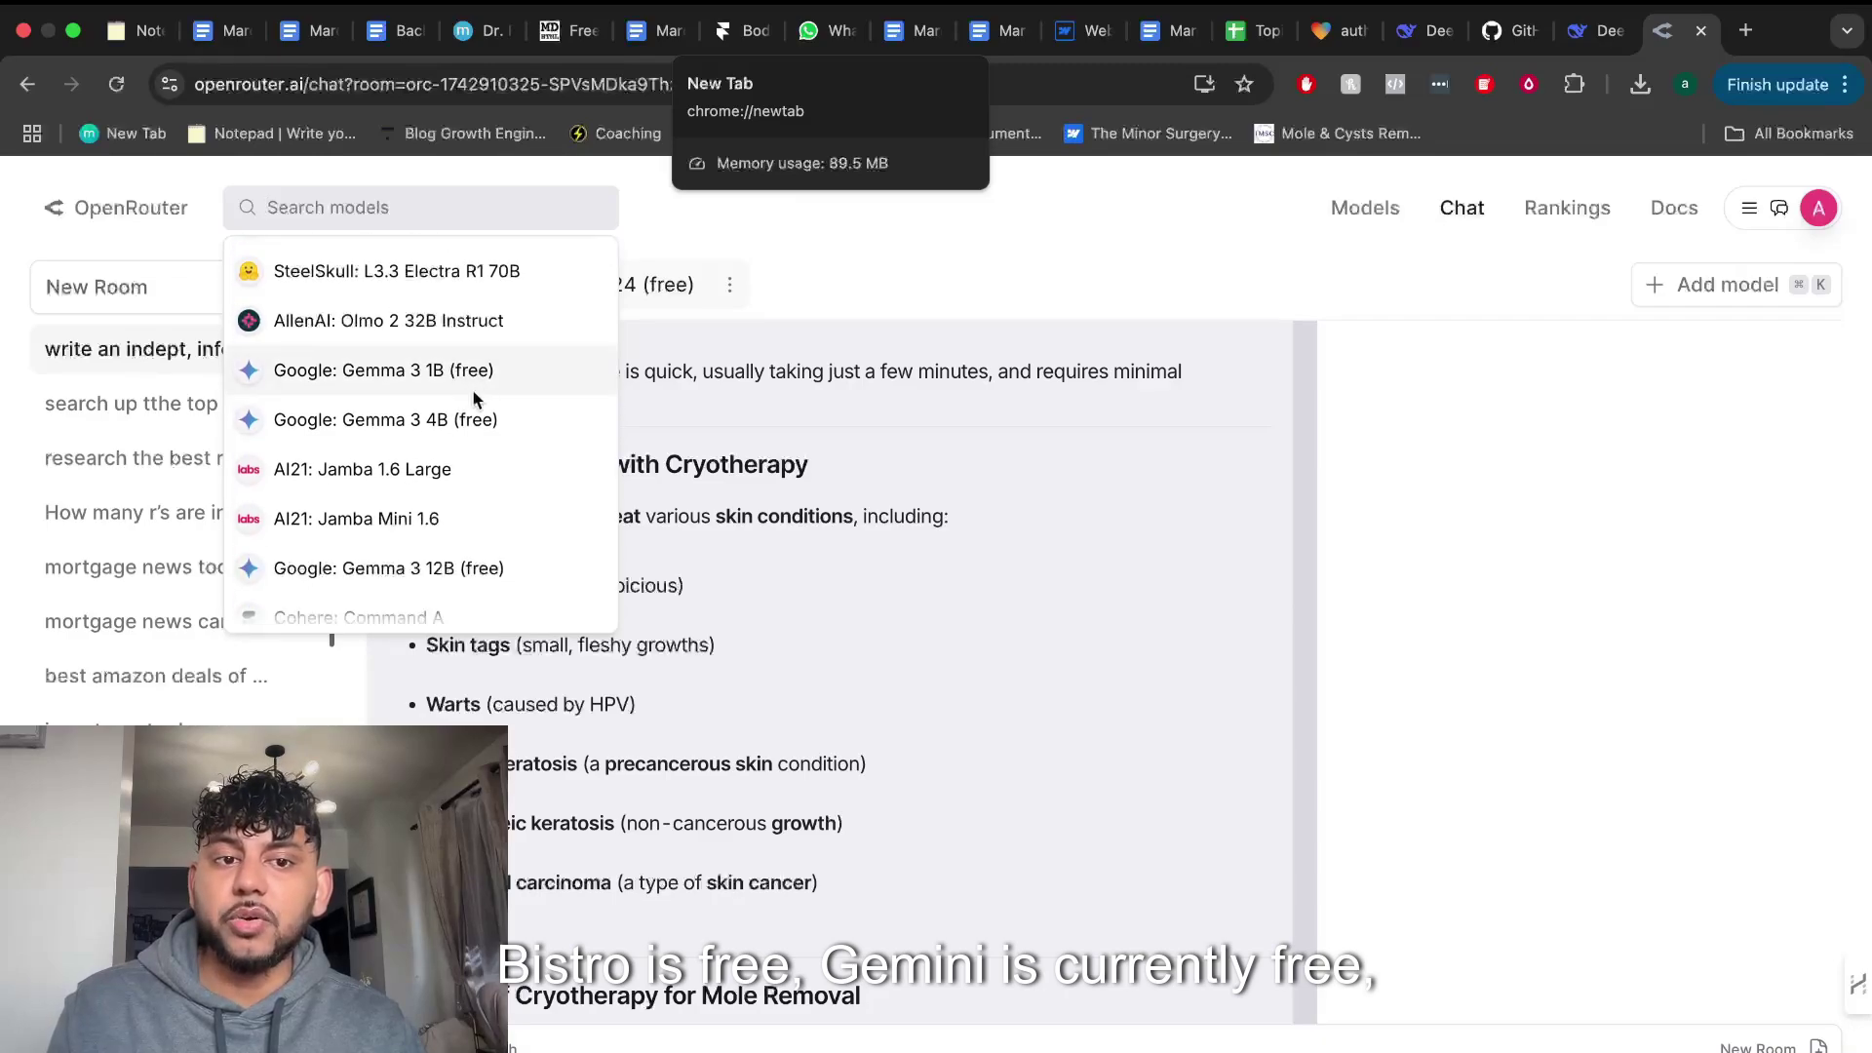
left_click(1316, 512)
scroll(1062, 629, "down", 3)
scroll(1063, 629, "down", 15)
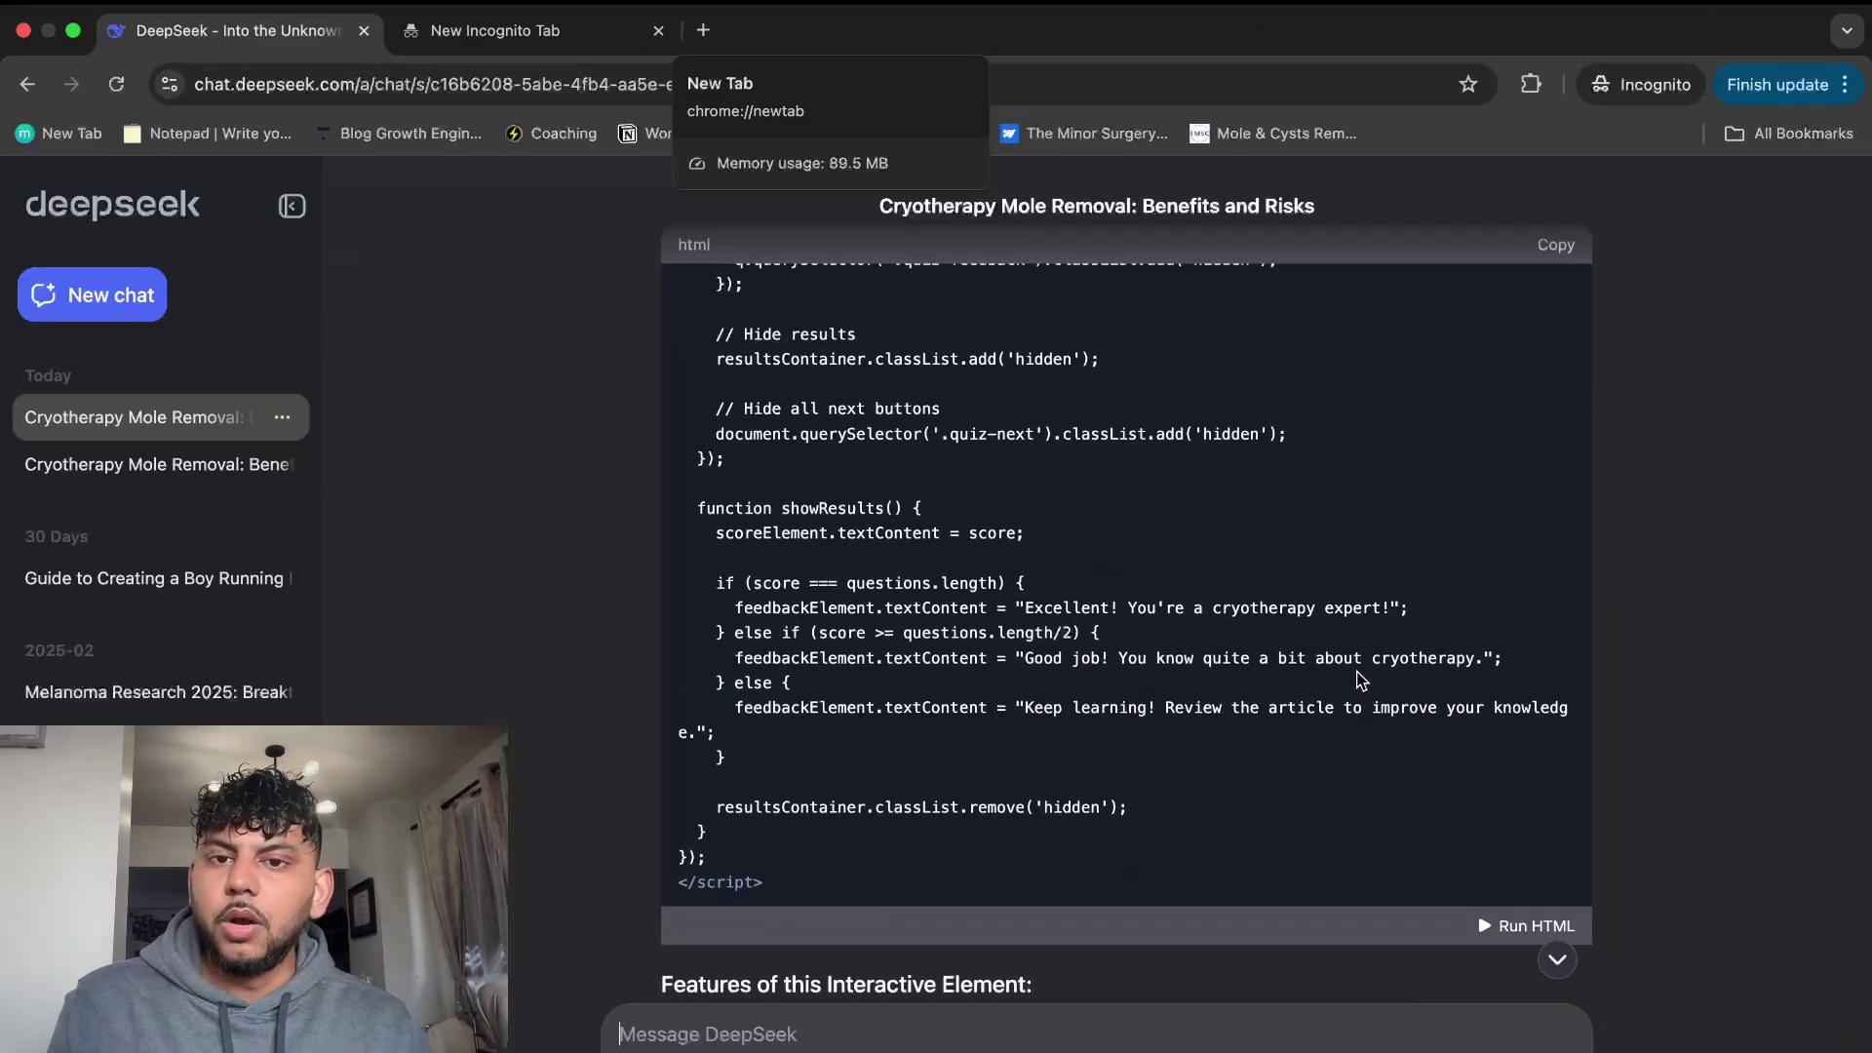
Run the quiz preview and answer Liquid nitrogen, 1-3 days, Blister formation, and Picking at the scab.
scroll(1404, 715, "up", 2)
scroll(1404, 715, "down", 2)
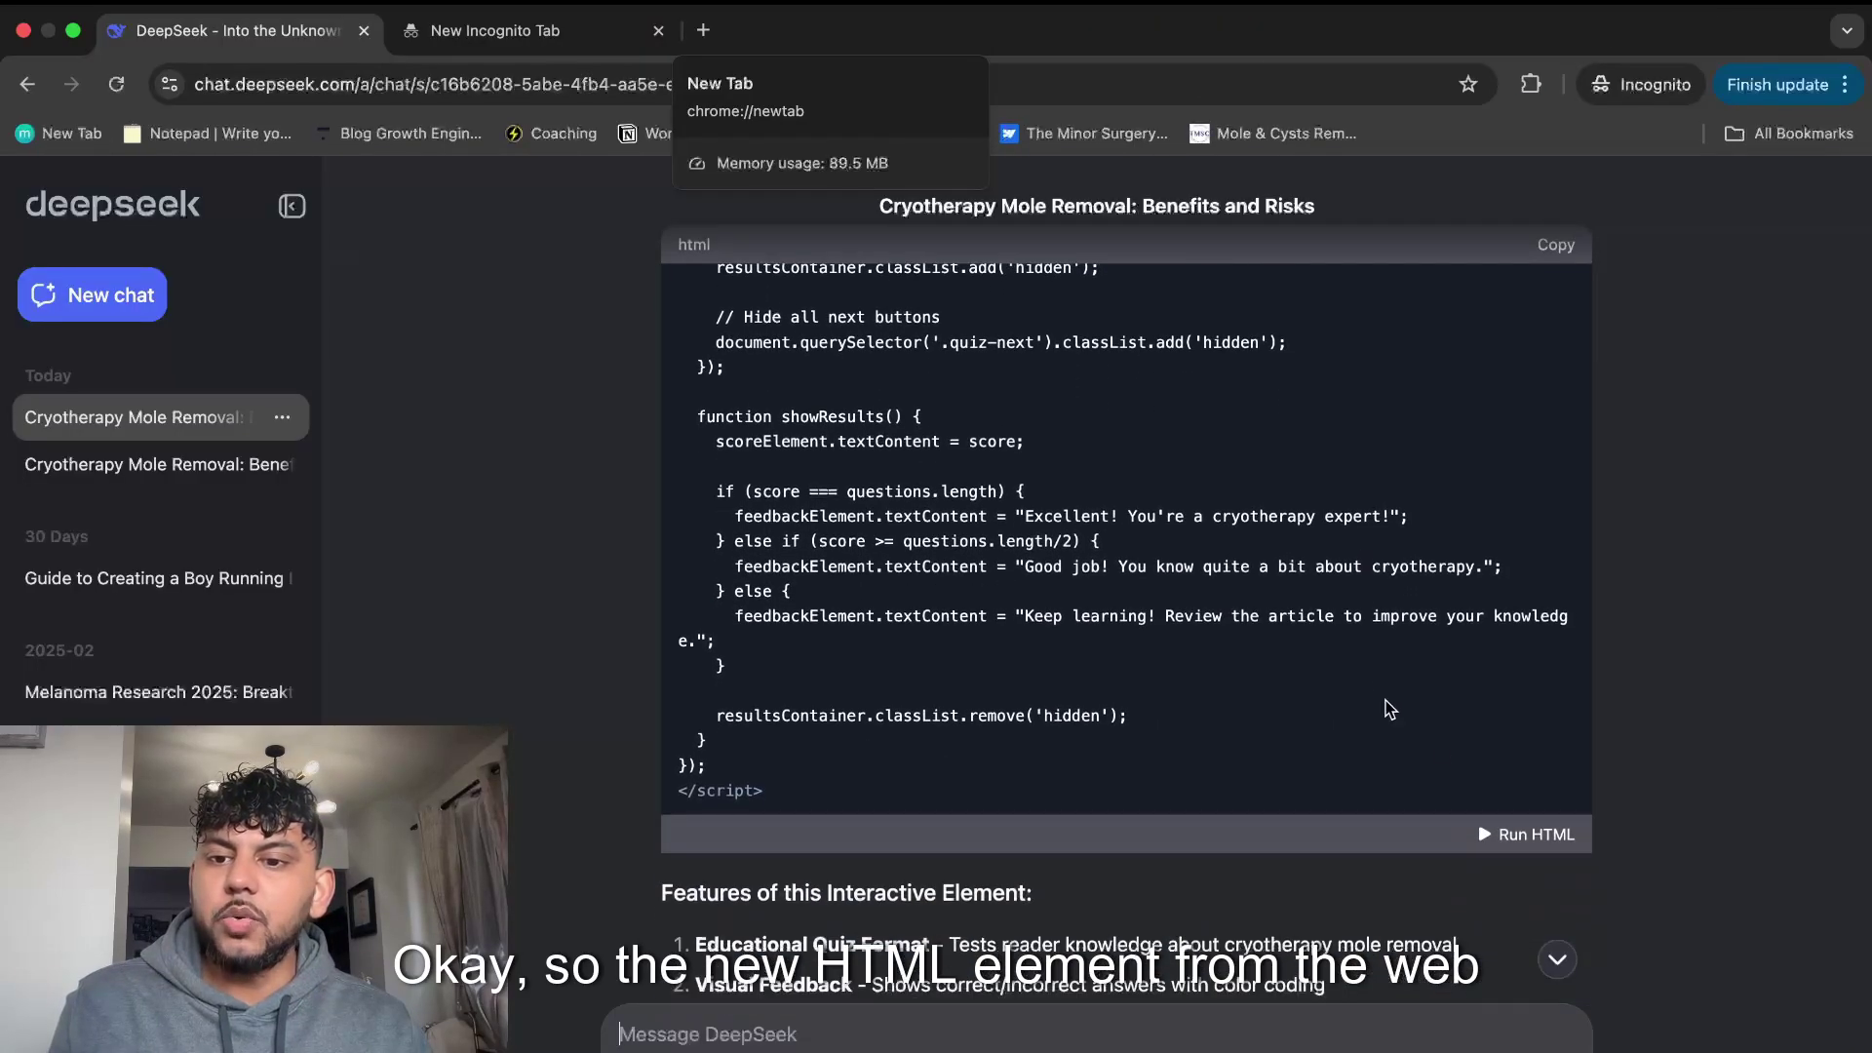
left_click(1514, 836)
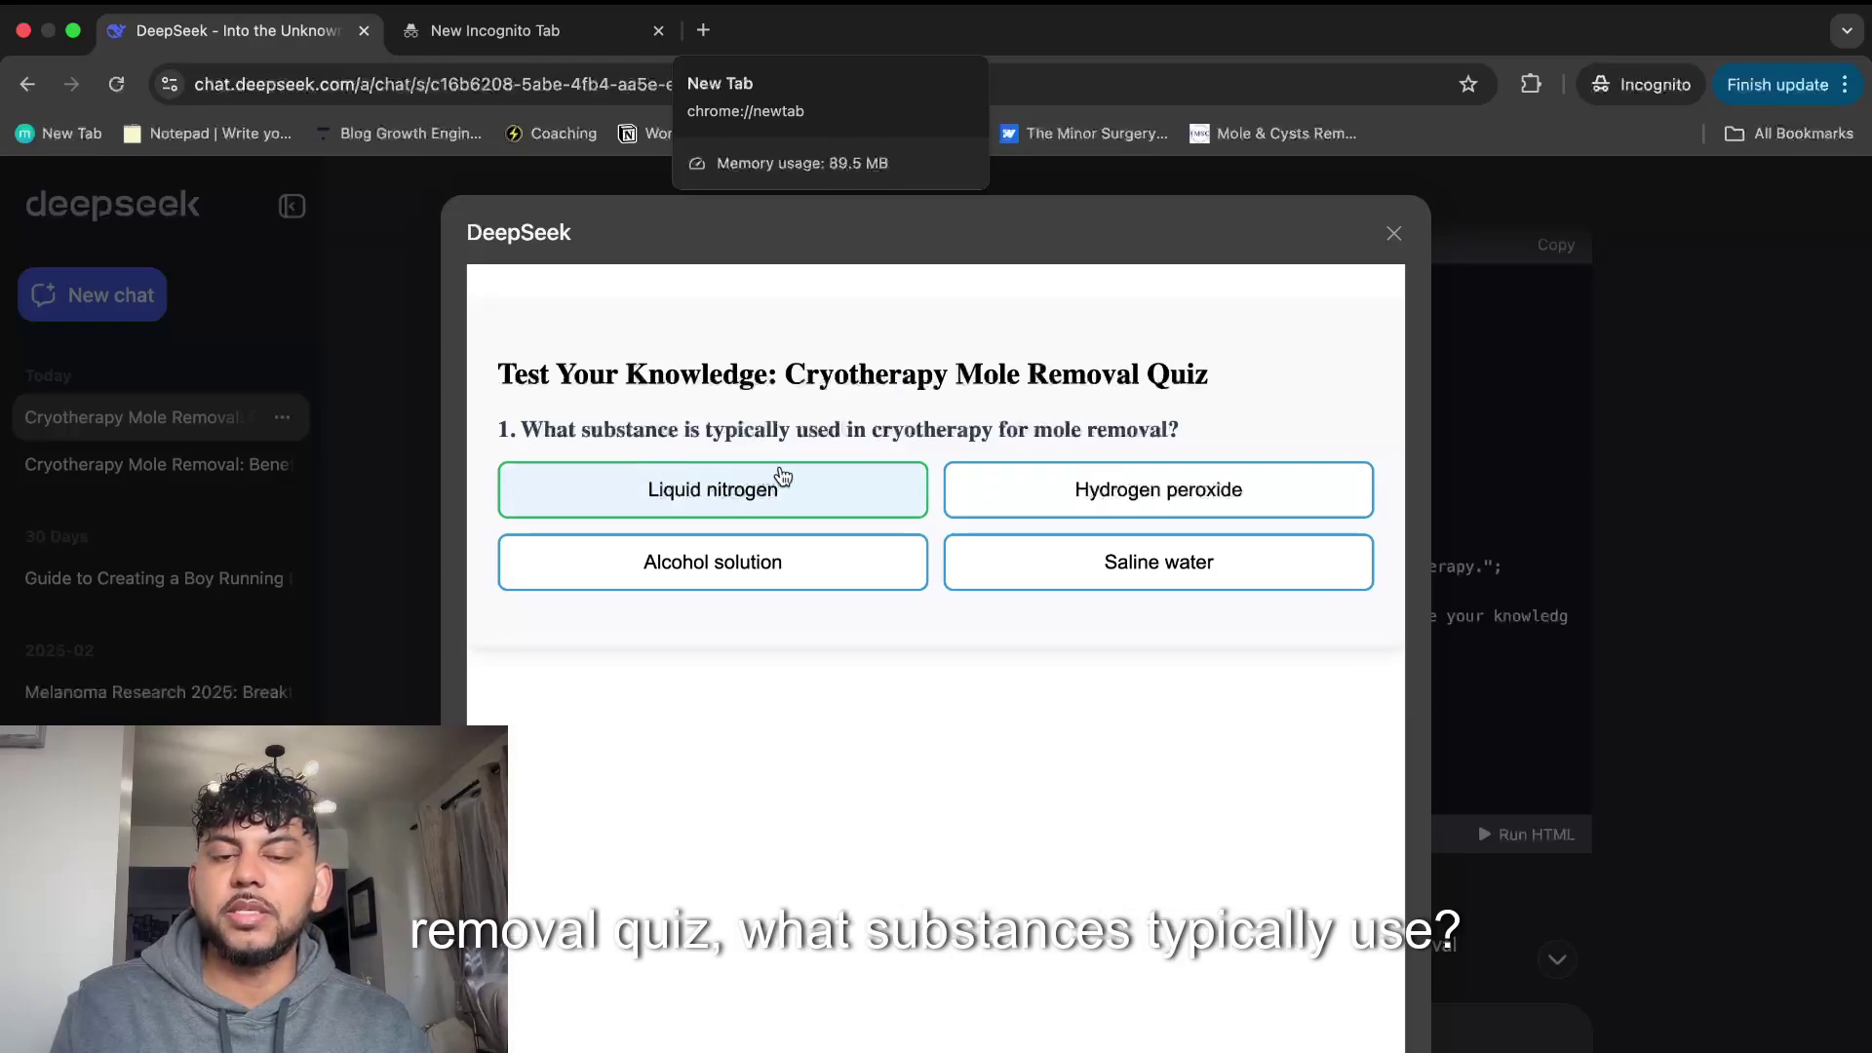
left_click(759, 495)
left_click(1297, 775)
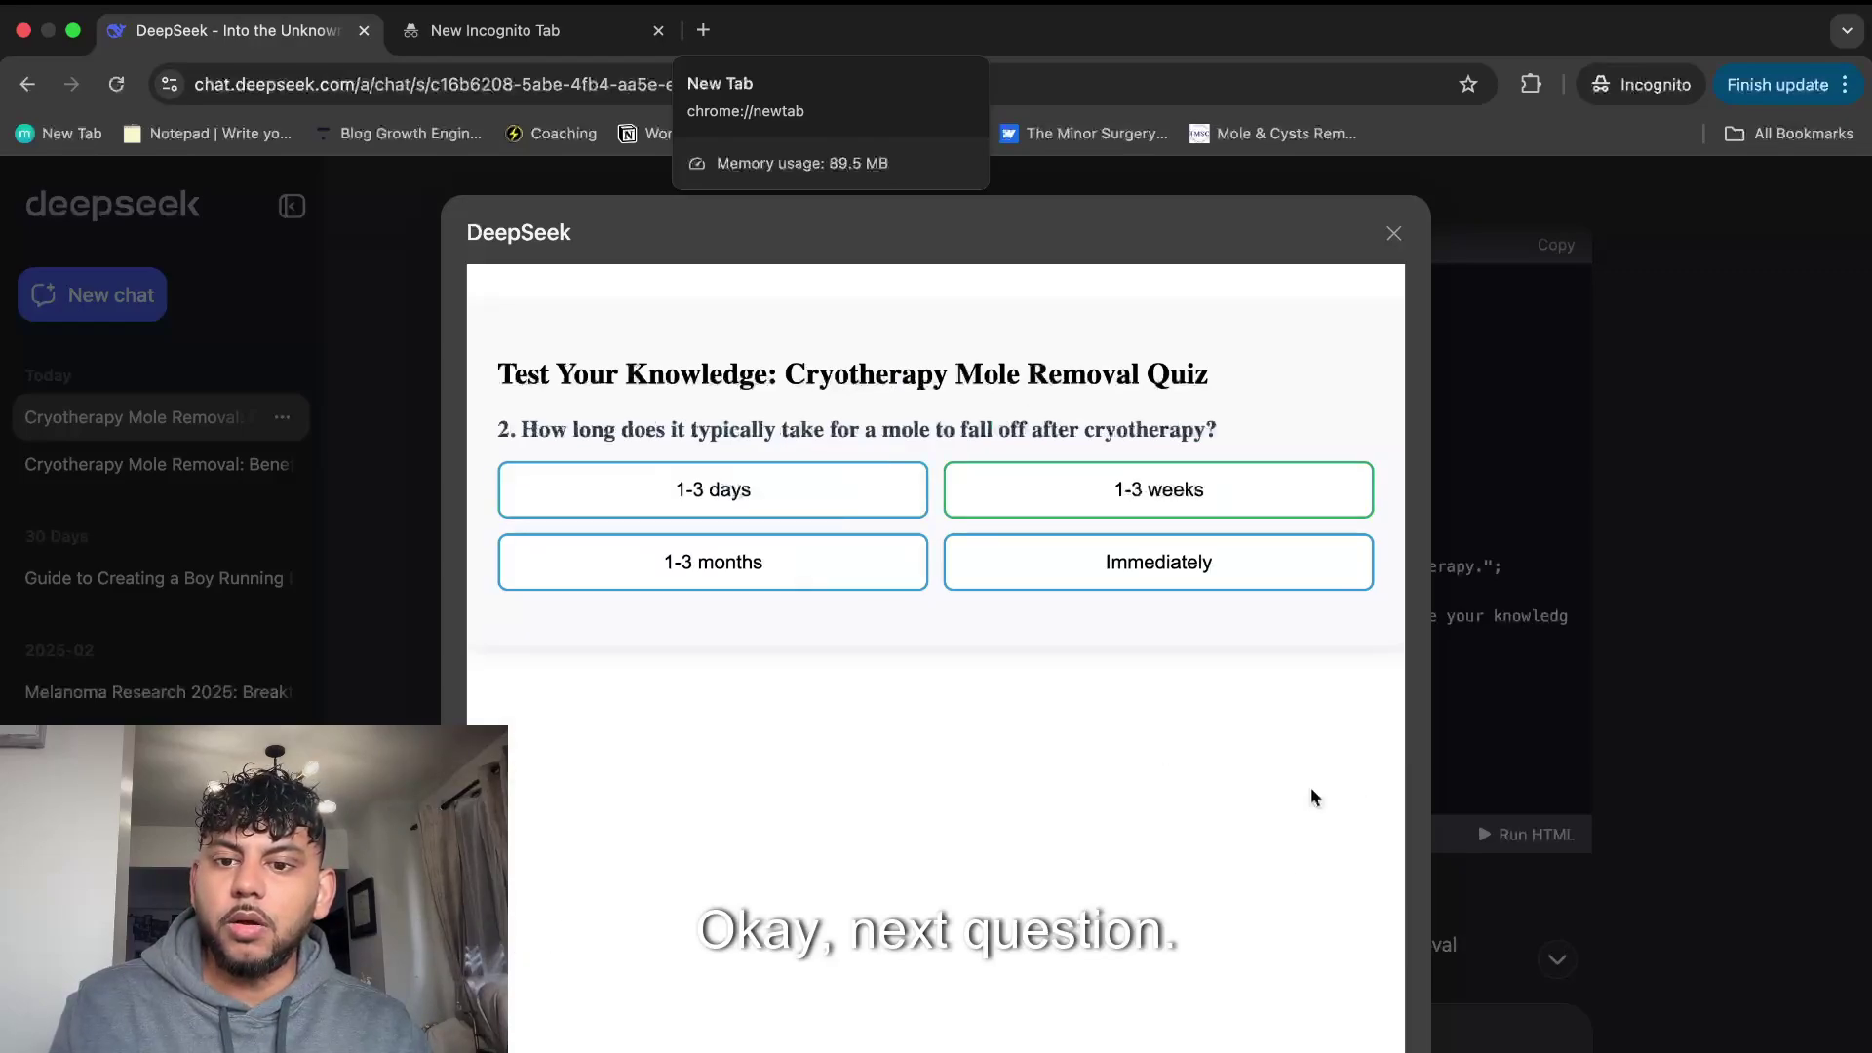
left_click(710, 487)
left_click(1258, 785)
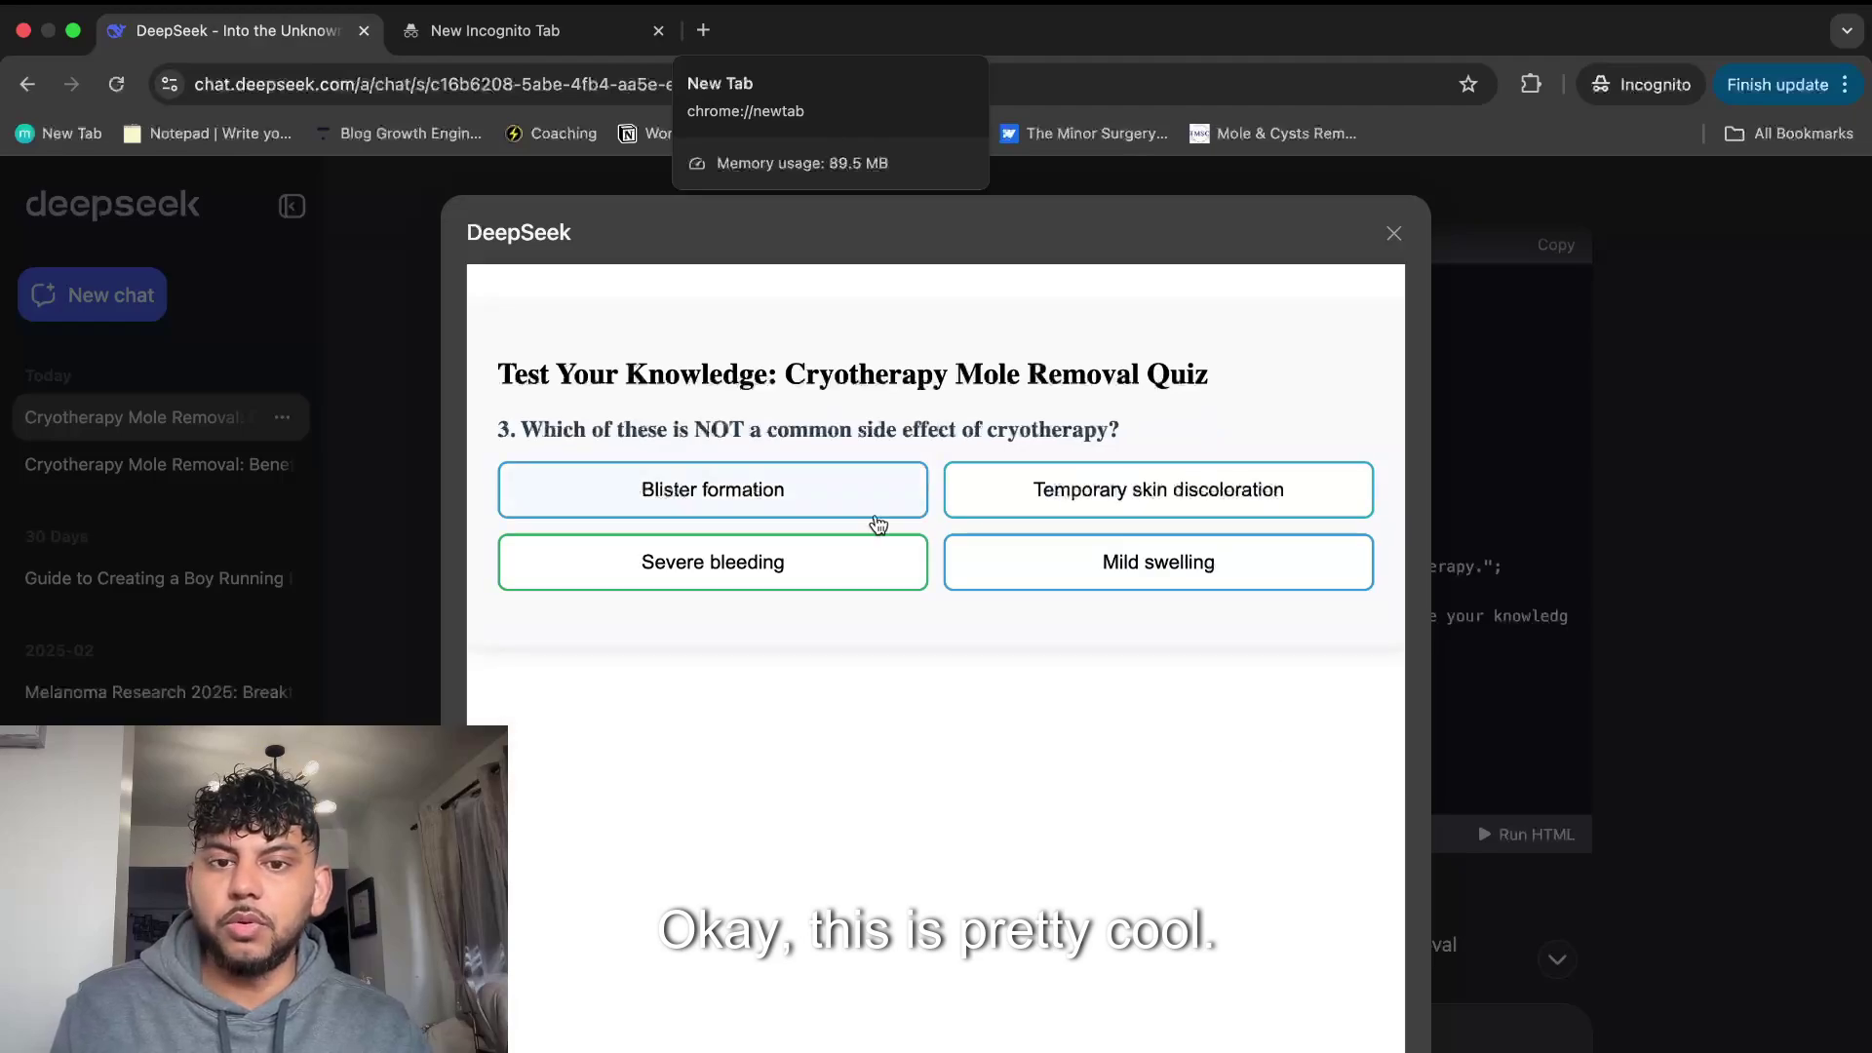
left_click(857, 504)
left_click(1267, 788)
left_click(1170, 492)
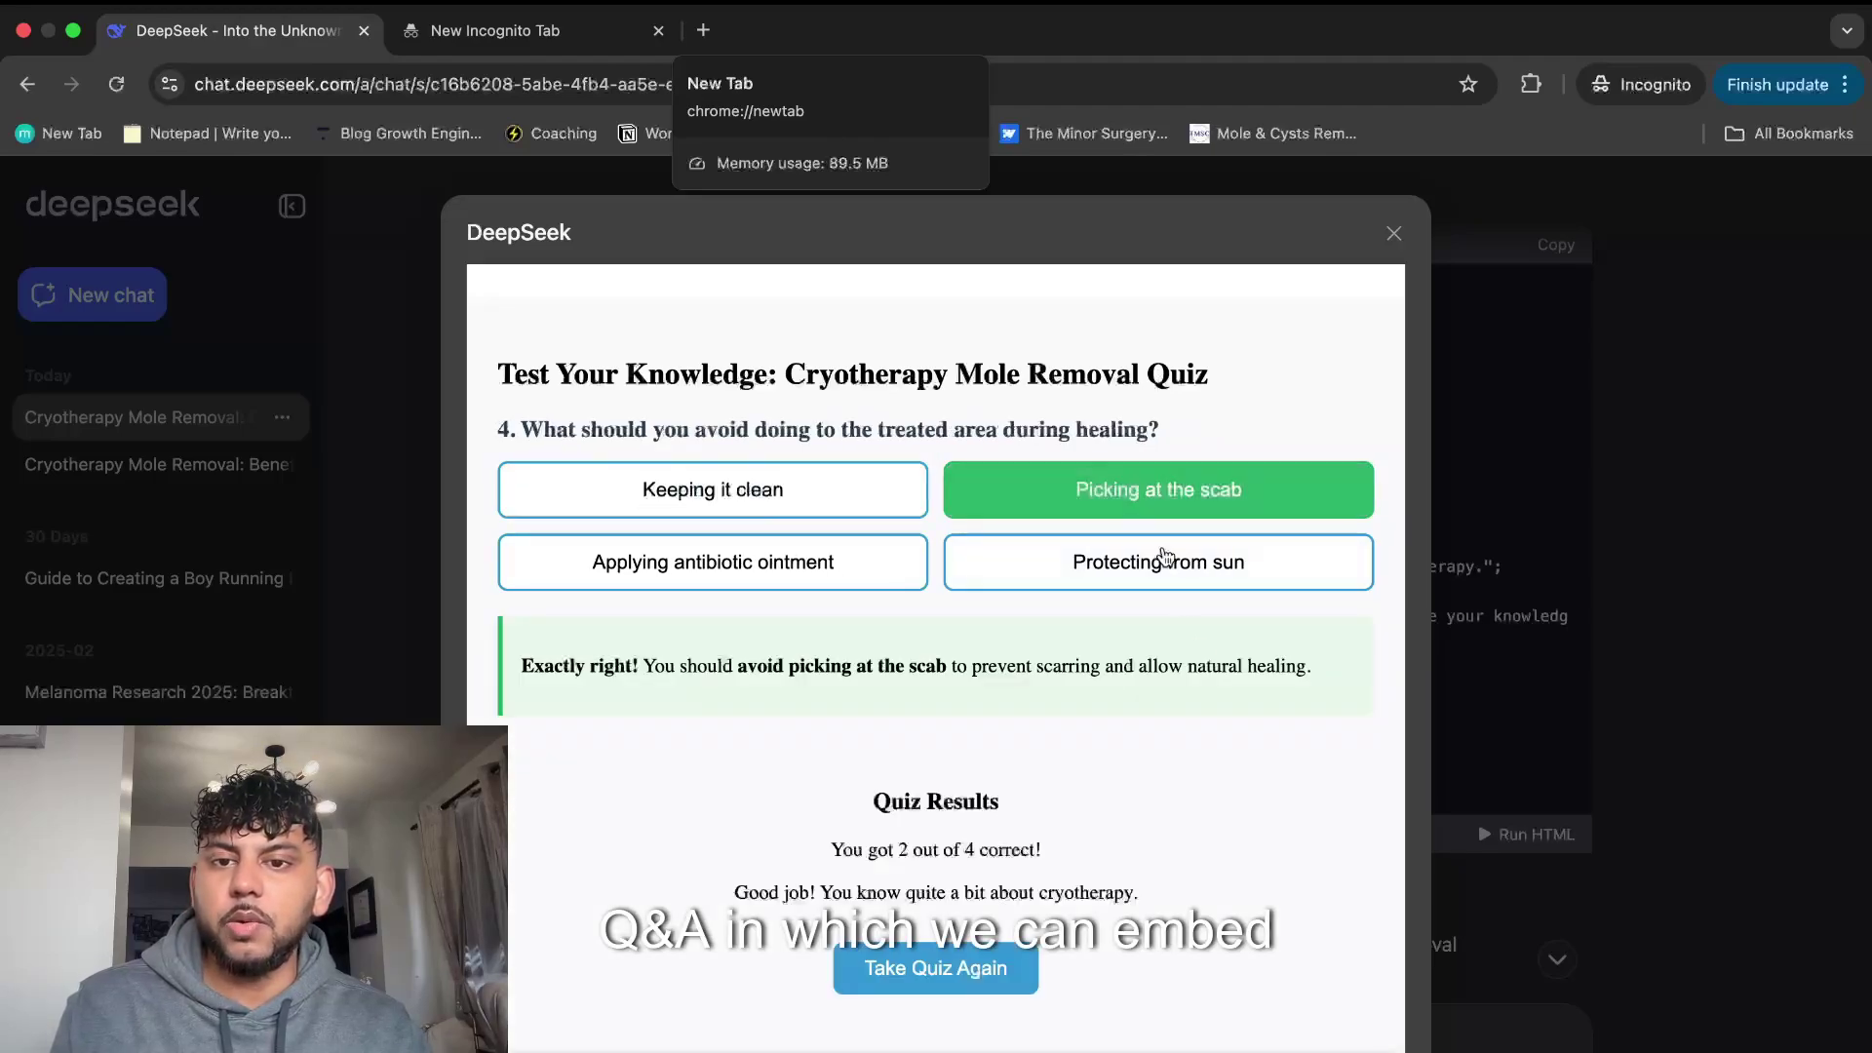
Restart the quiz, close the preview, and scroll to the quiz's six-feature explanation.
left_click(953, 963)
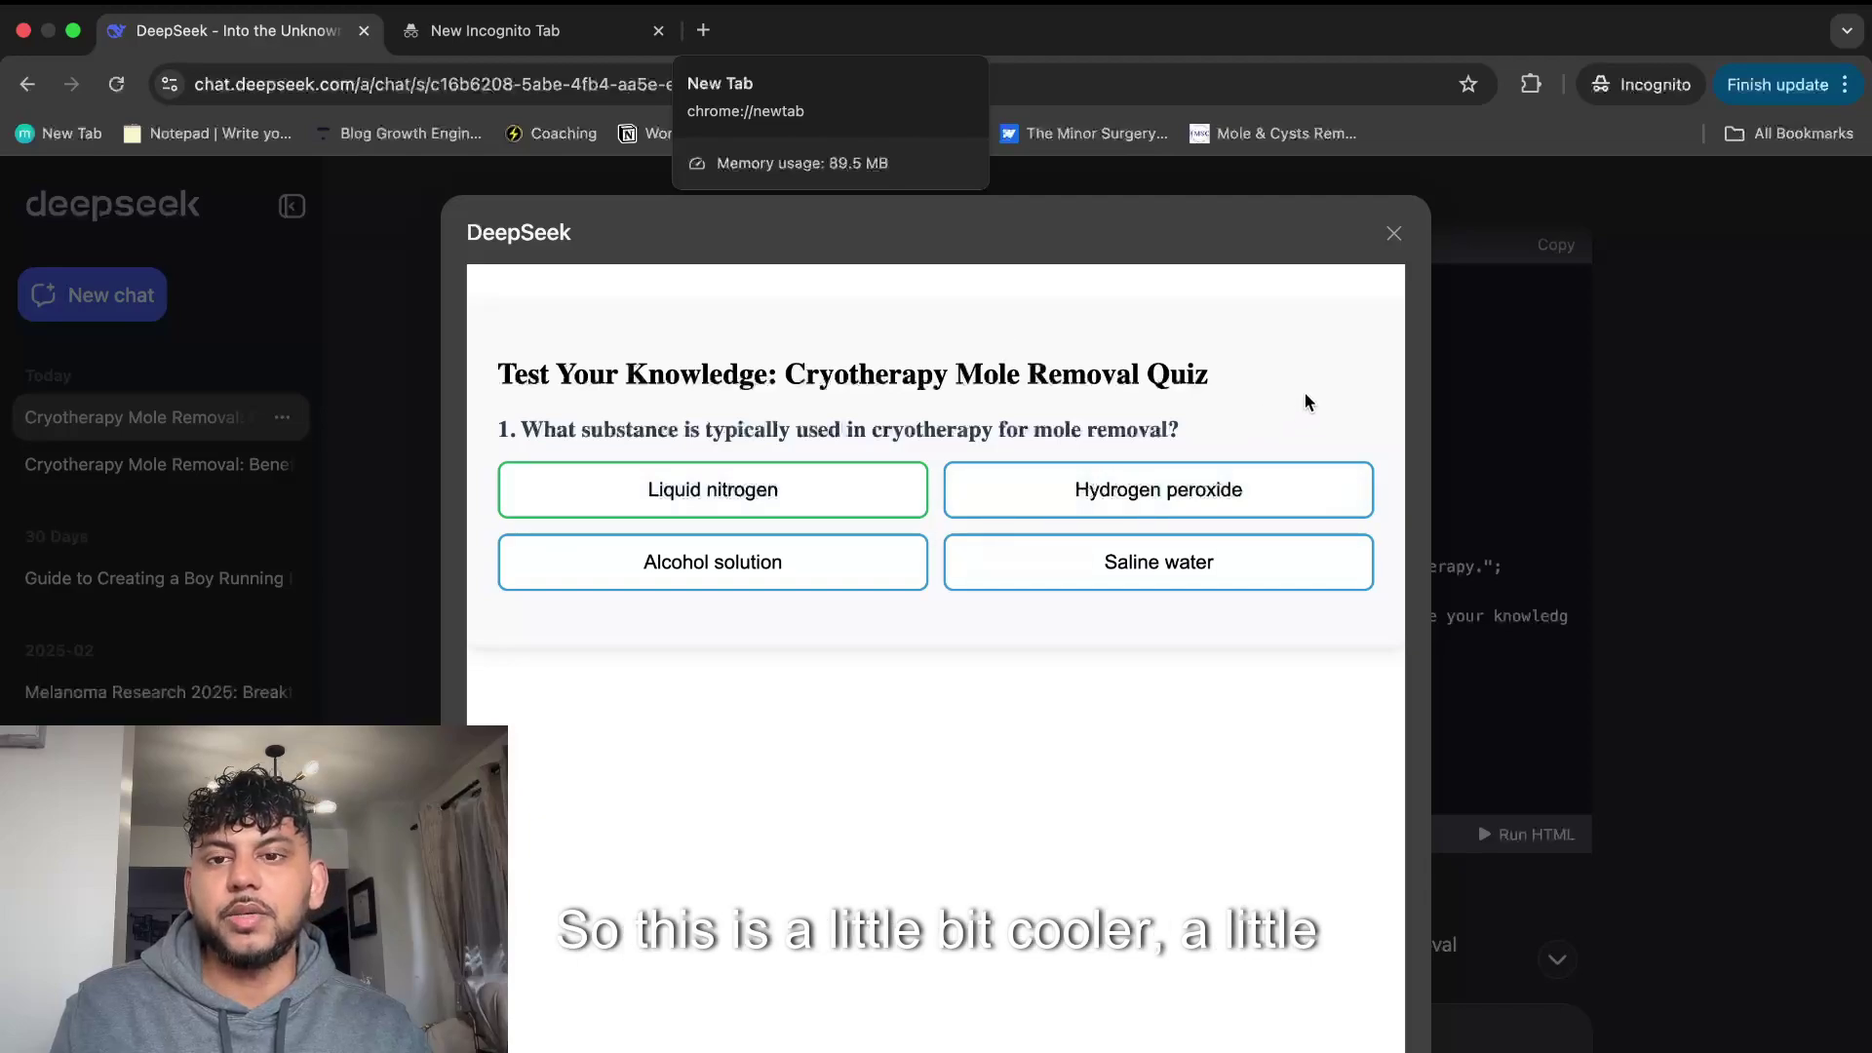
left_click(1393, 233)
scroll(1267, 673, "down", 3)
scroll(1266, 671, "down", 2)
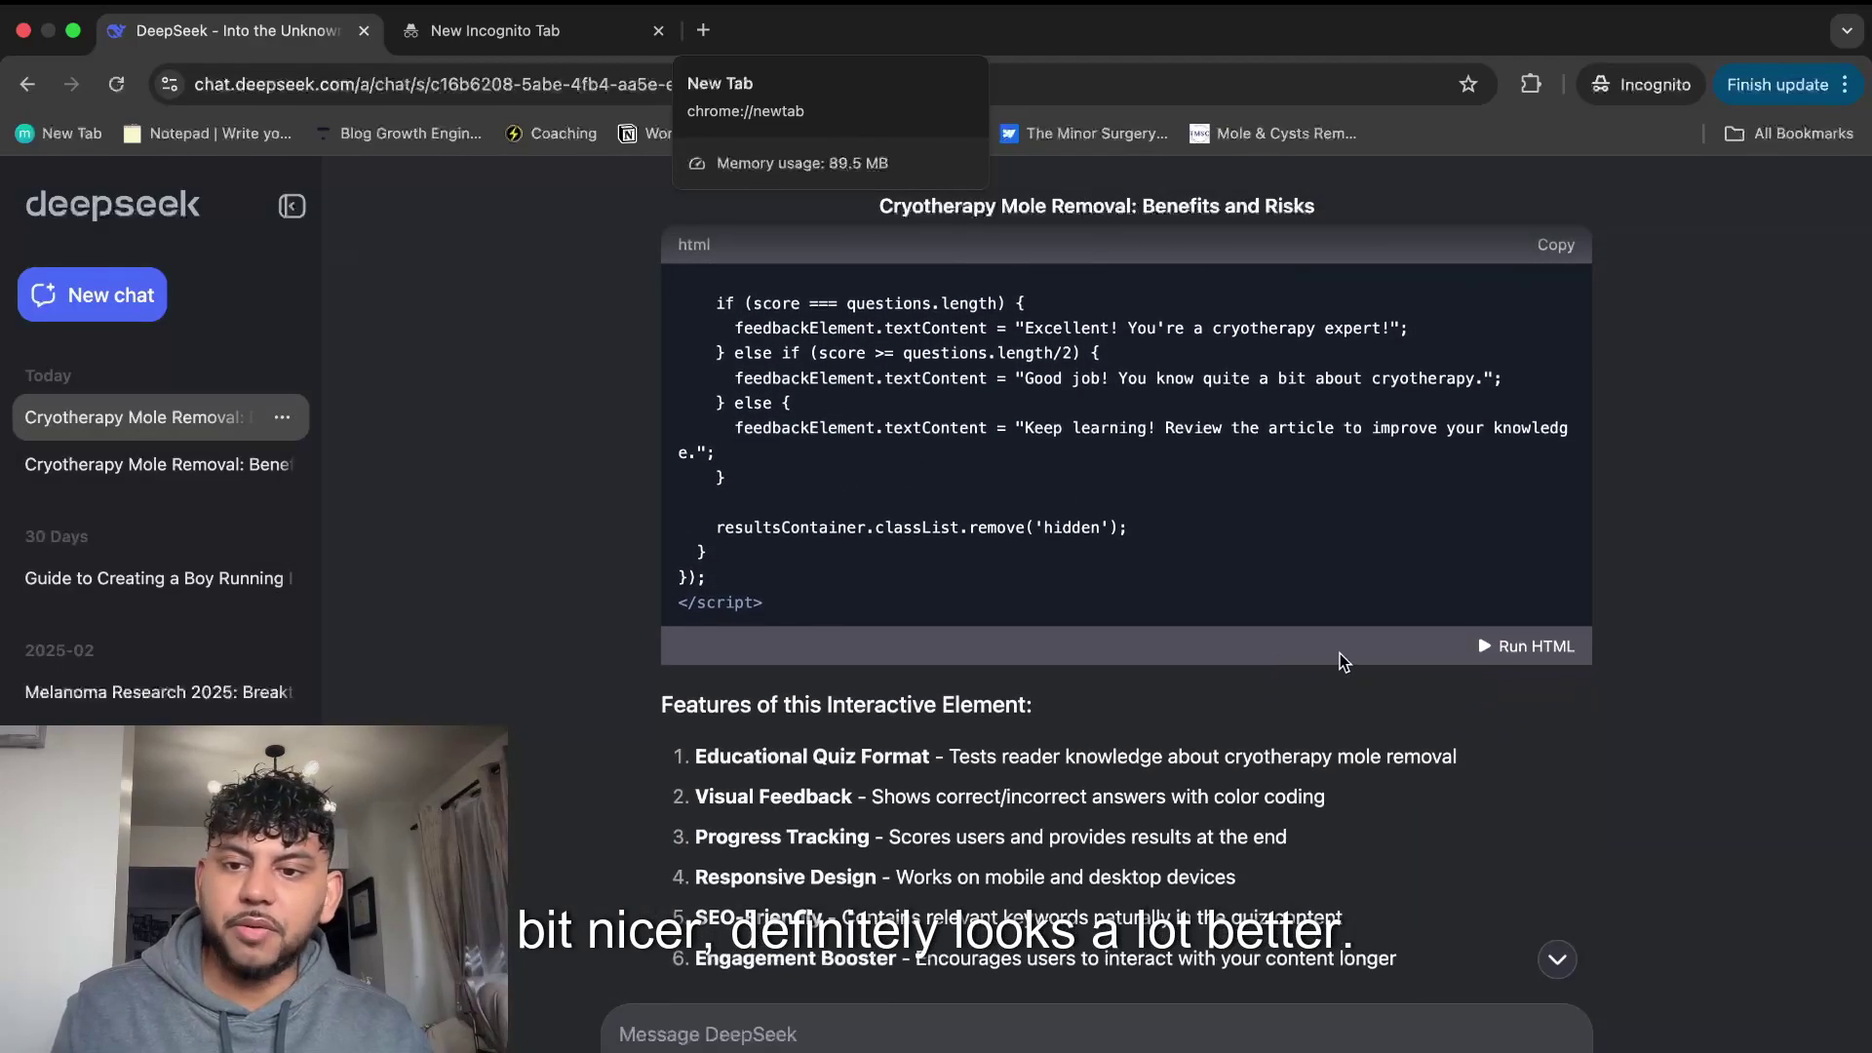
scroll(1405, 686, "down", 4)
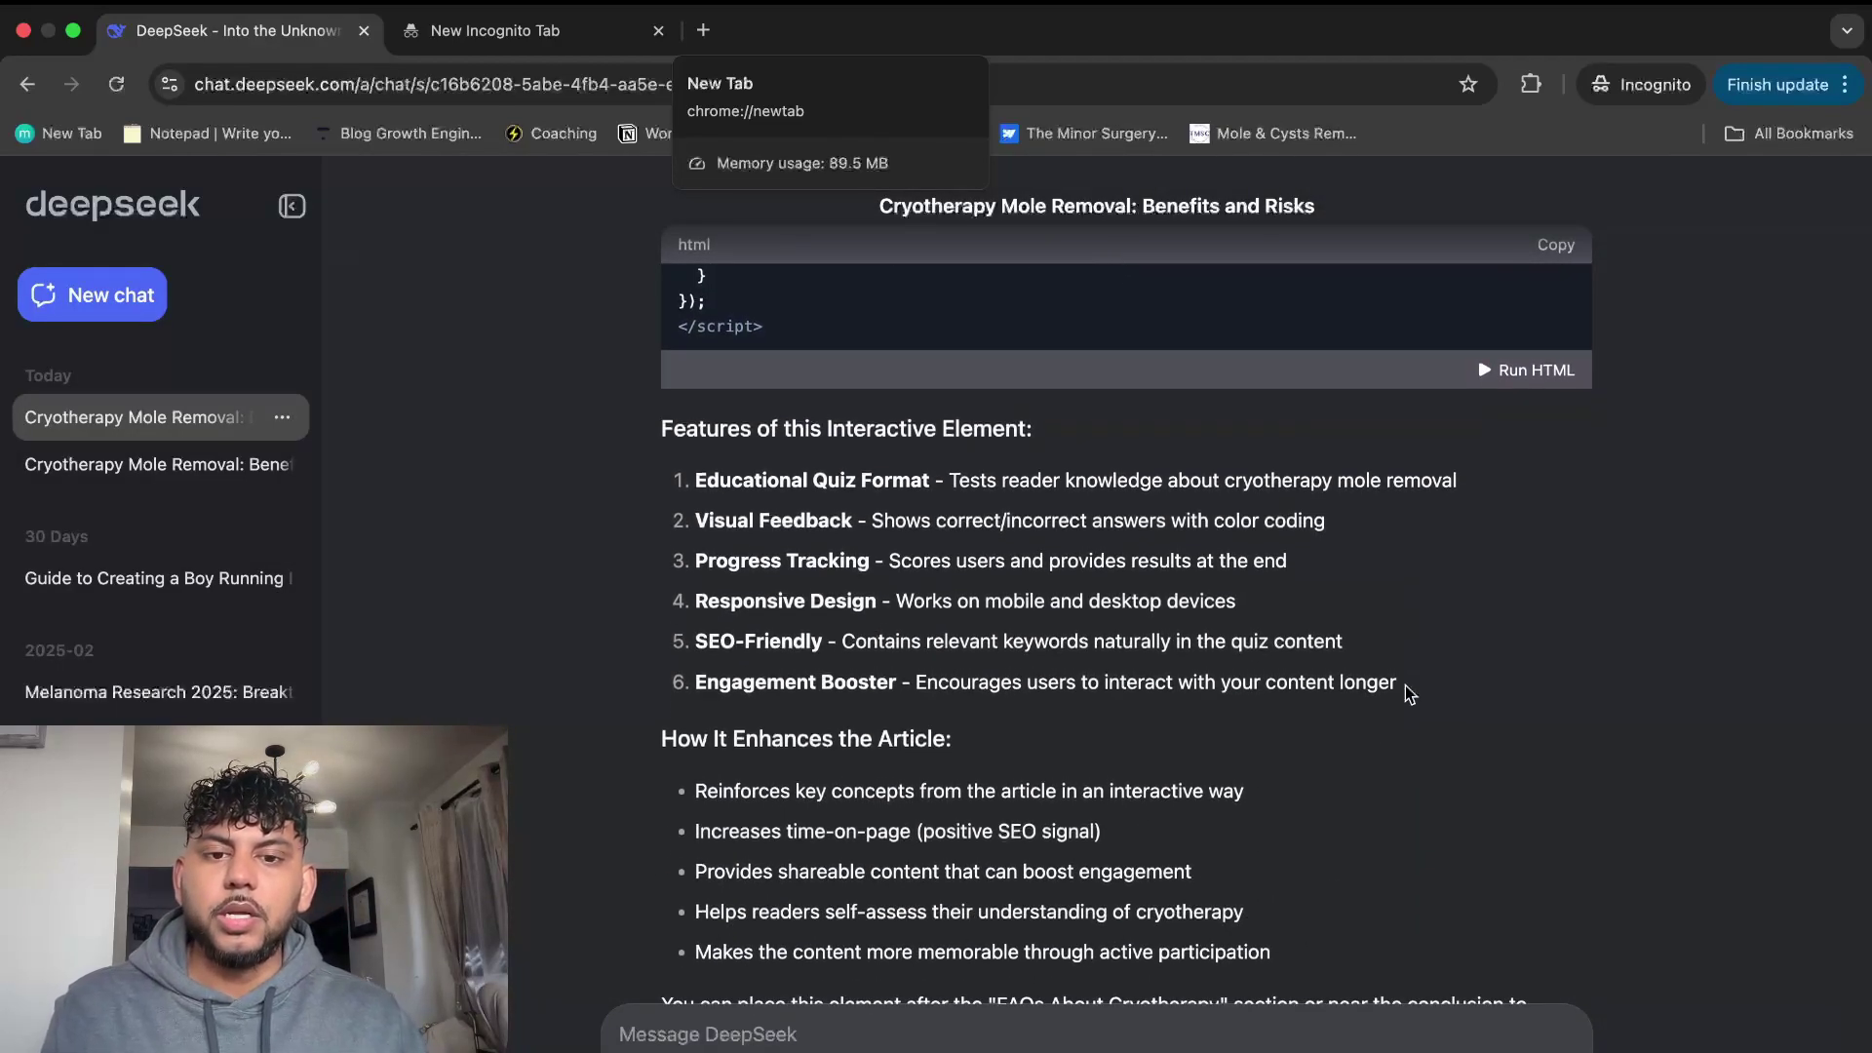
Scroll the DeepSeek V3 response and copy the FAQ Section HTML code block.
left_click(885, 1030)
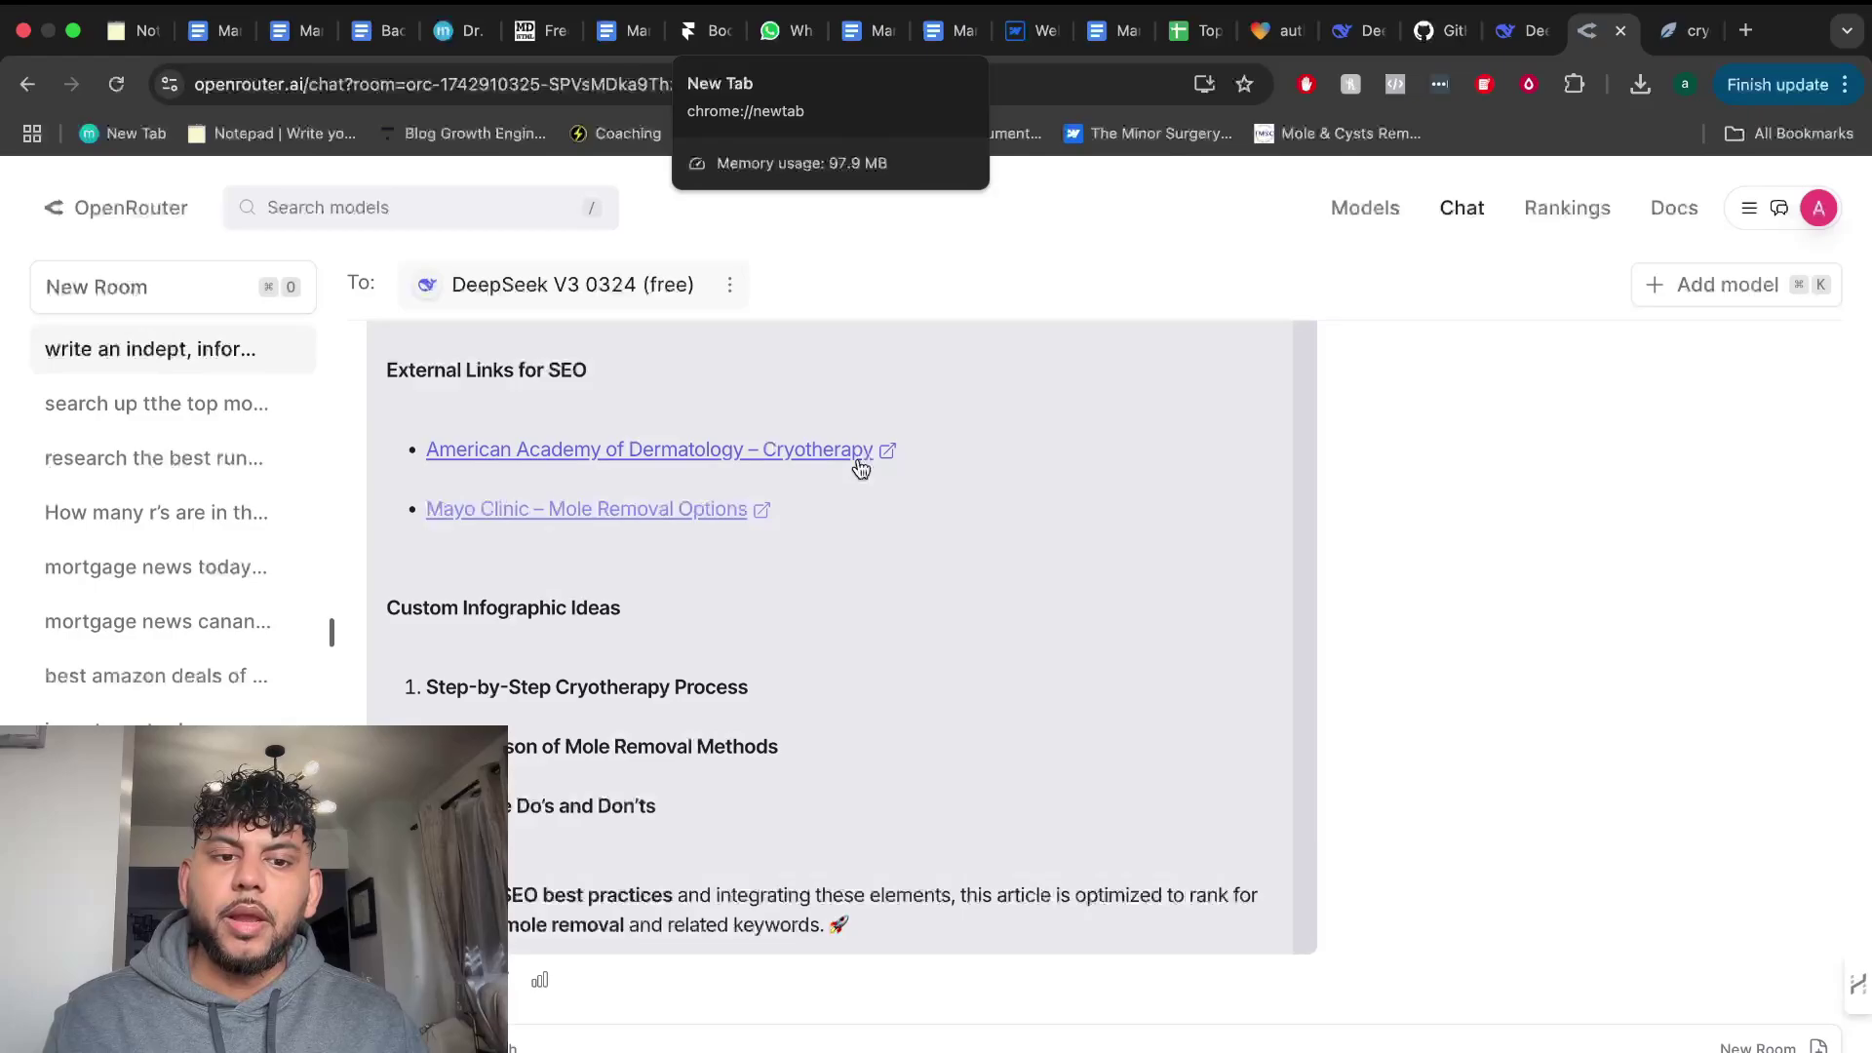
scroll(857, 467, "up", 5)
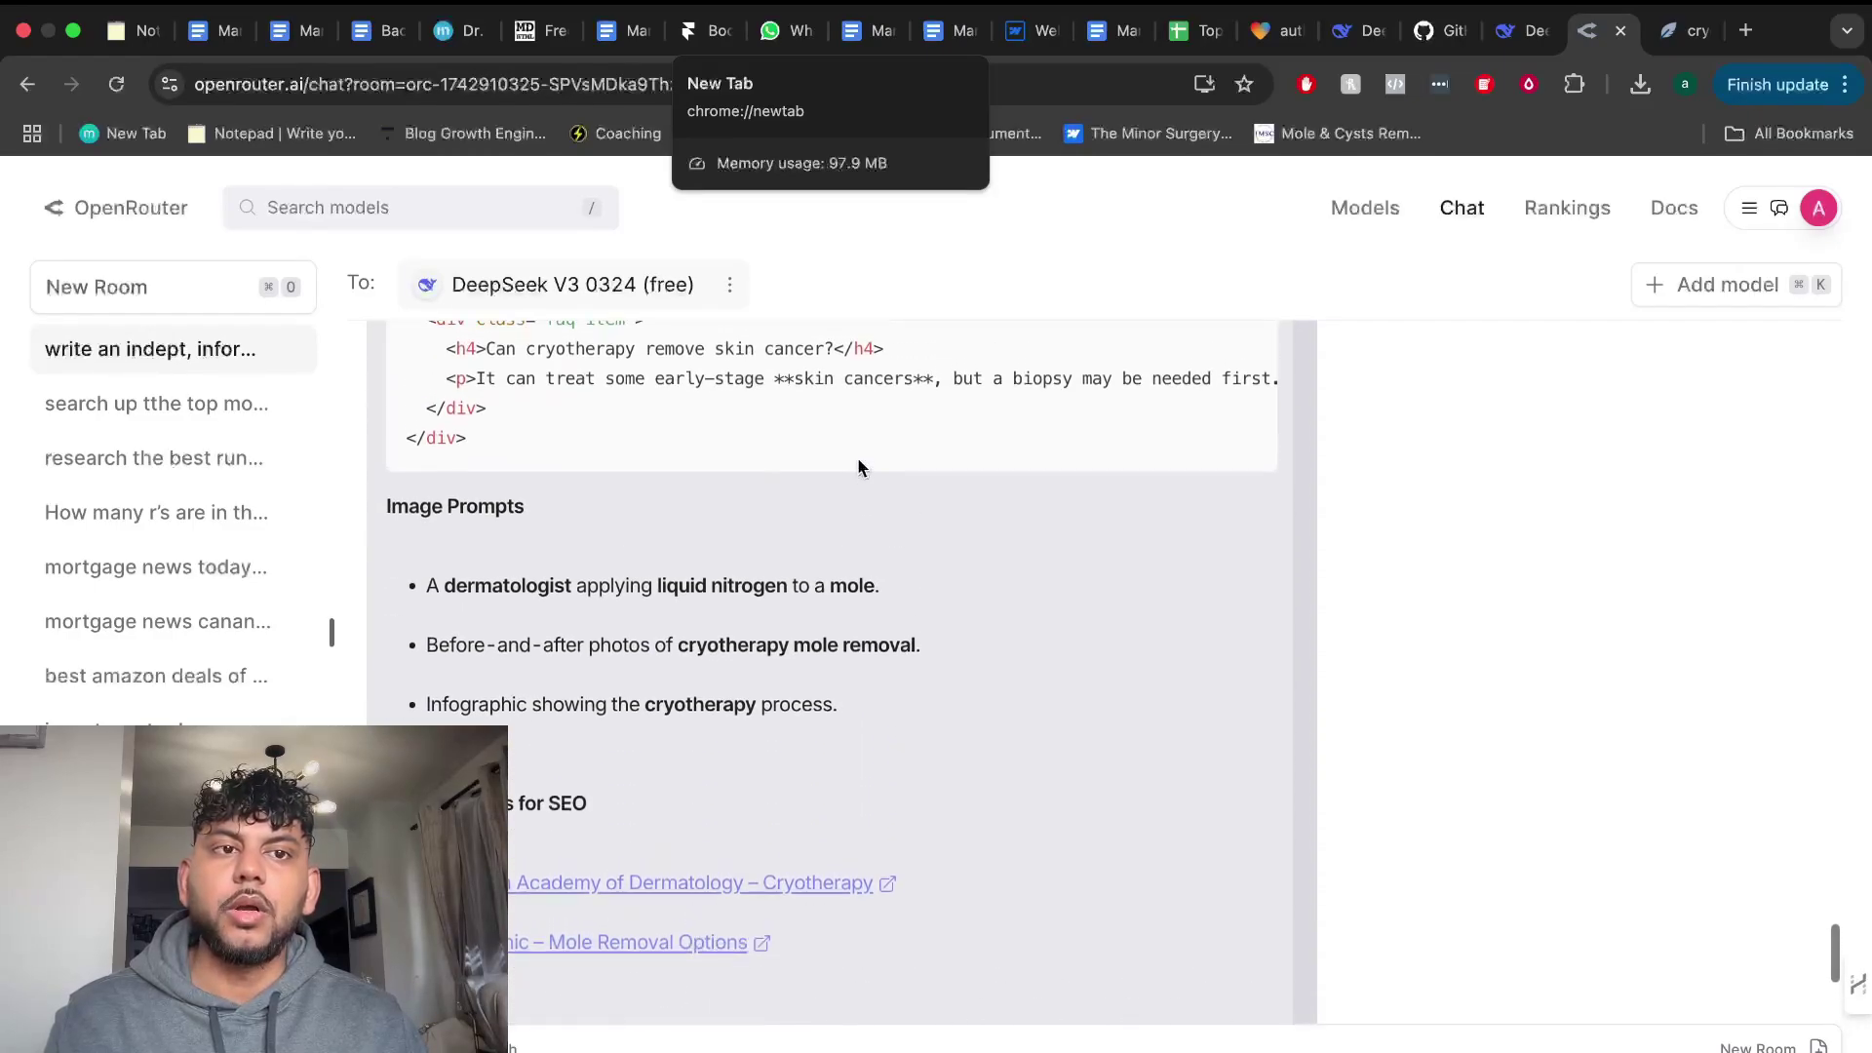
scroll(859, 467, "up", 15)
scroll(859, 467, "up", 10)
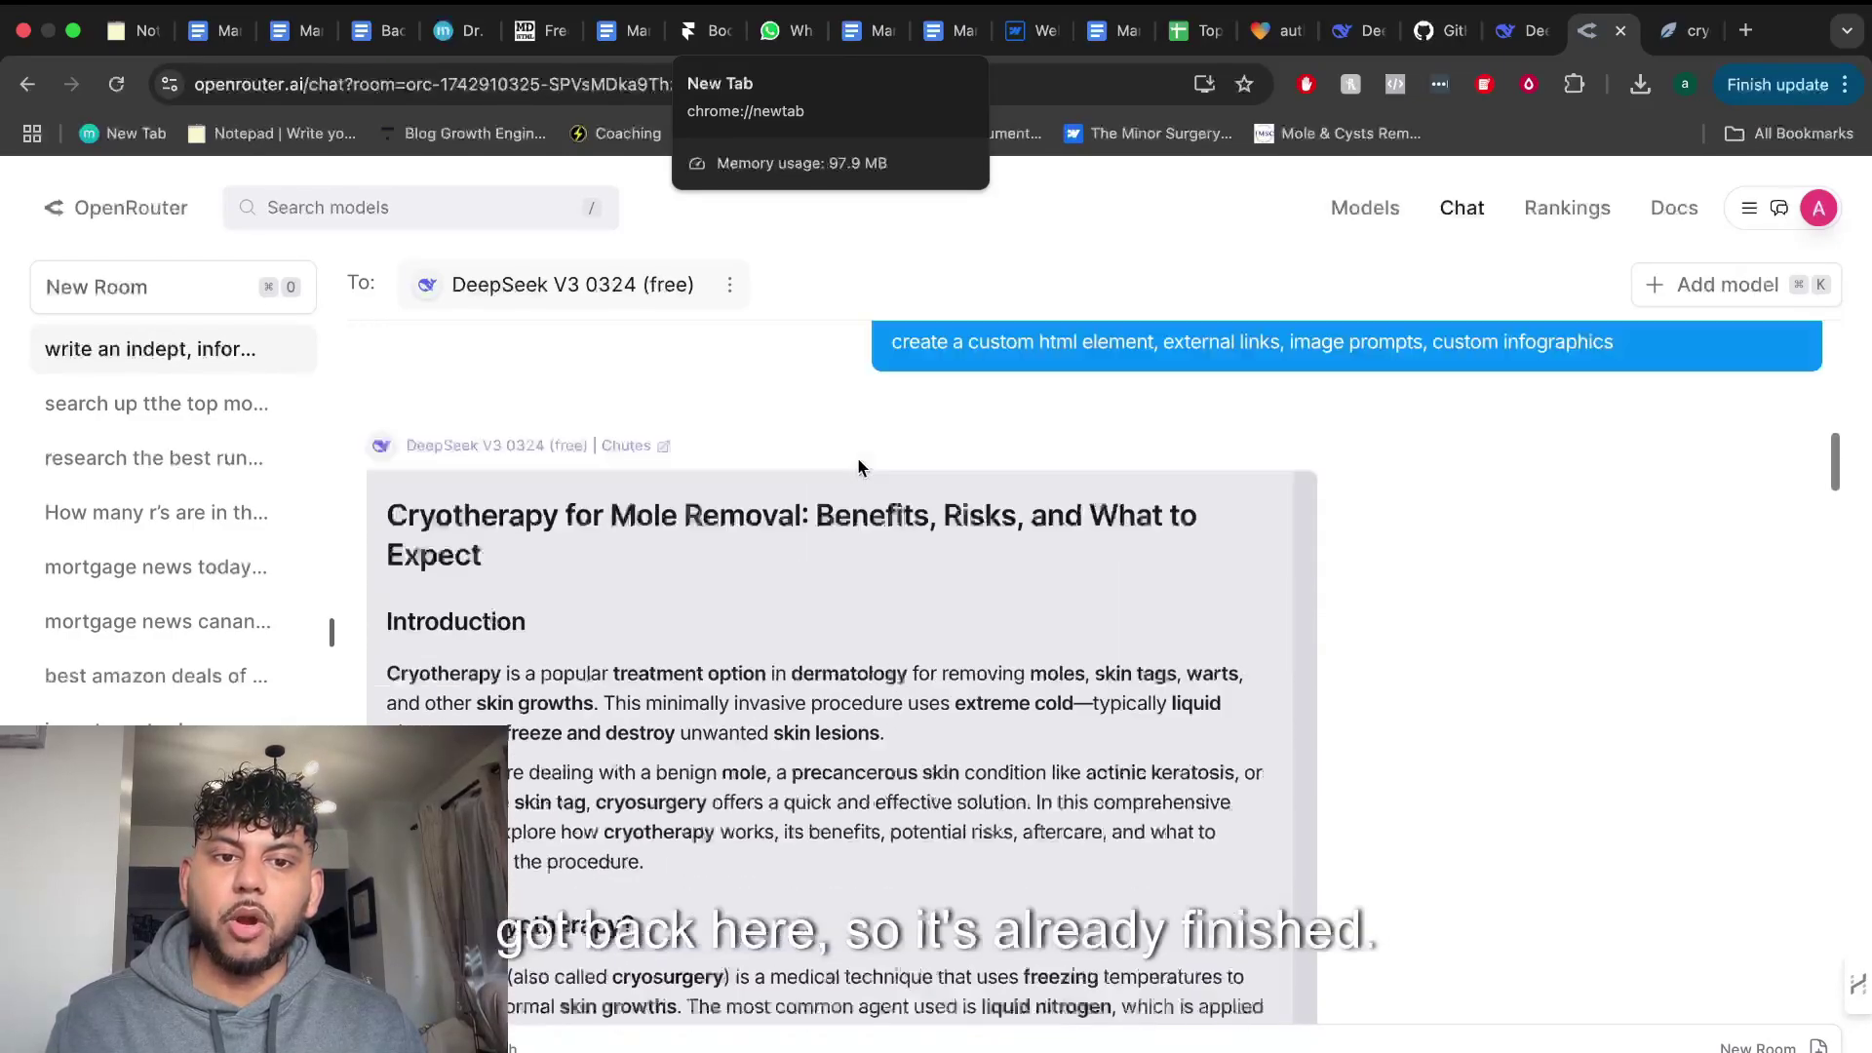
scroll(859, 467, "down", 20)
scroll(859, 467, "down", 10)
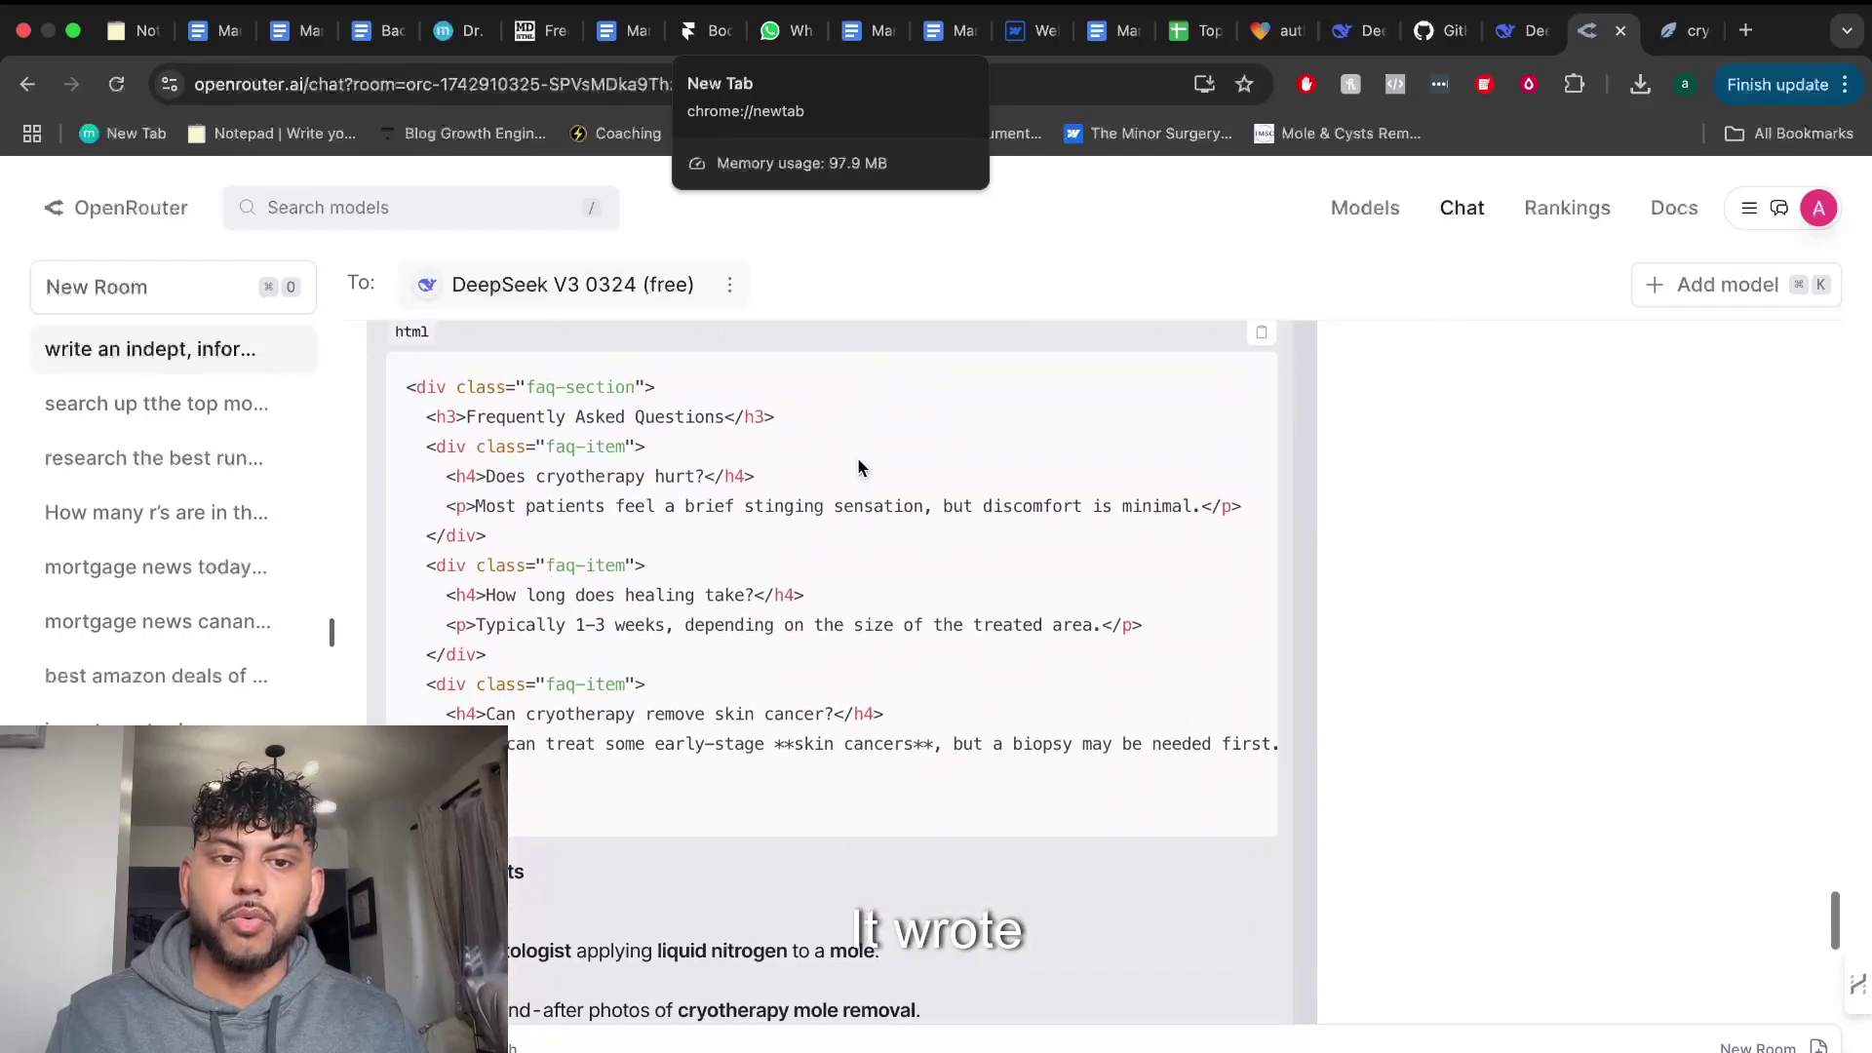
scroll(859, 467, "up", 3)
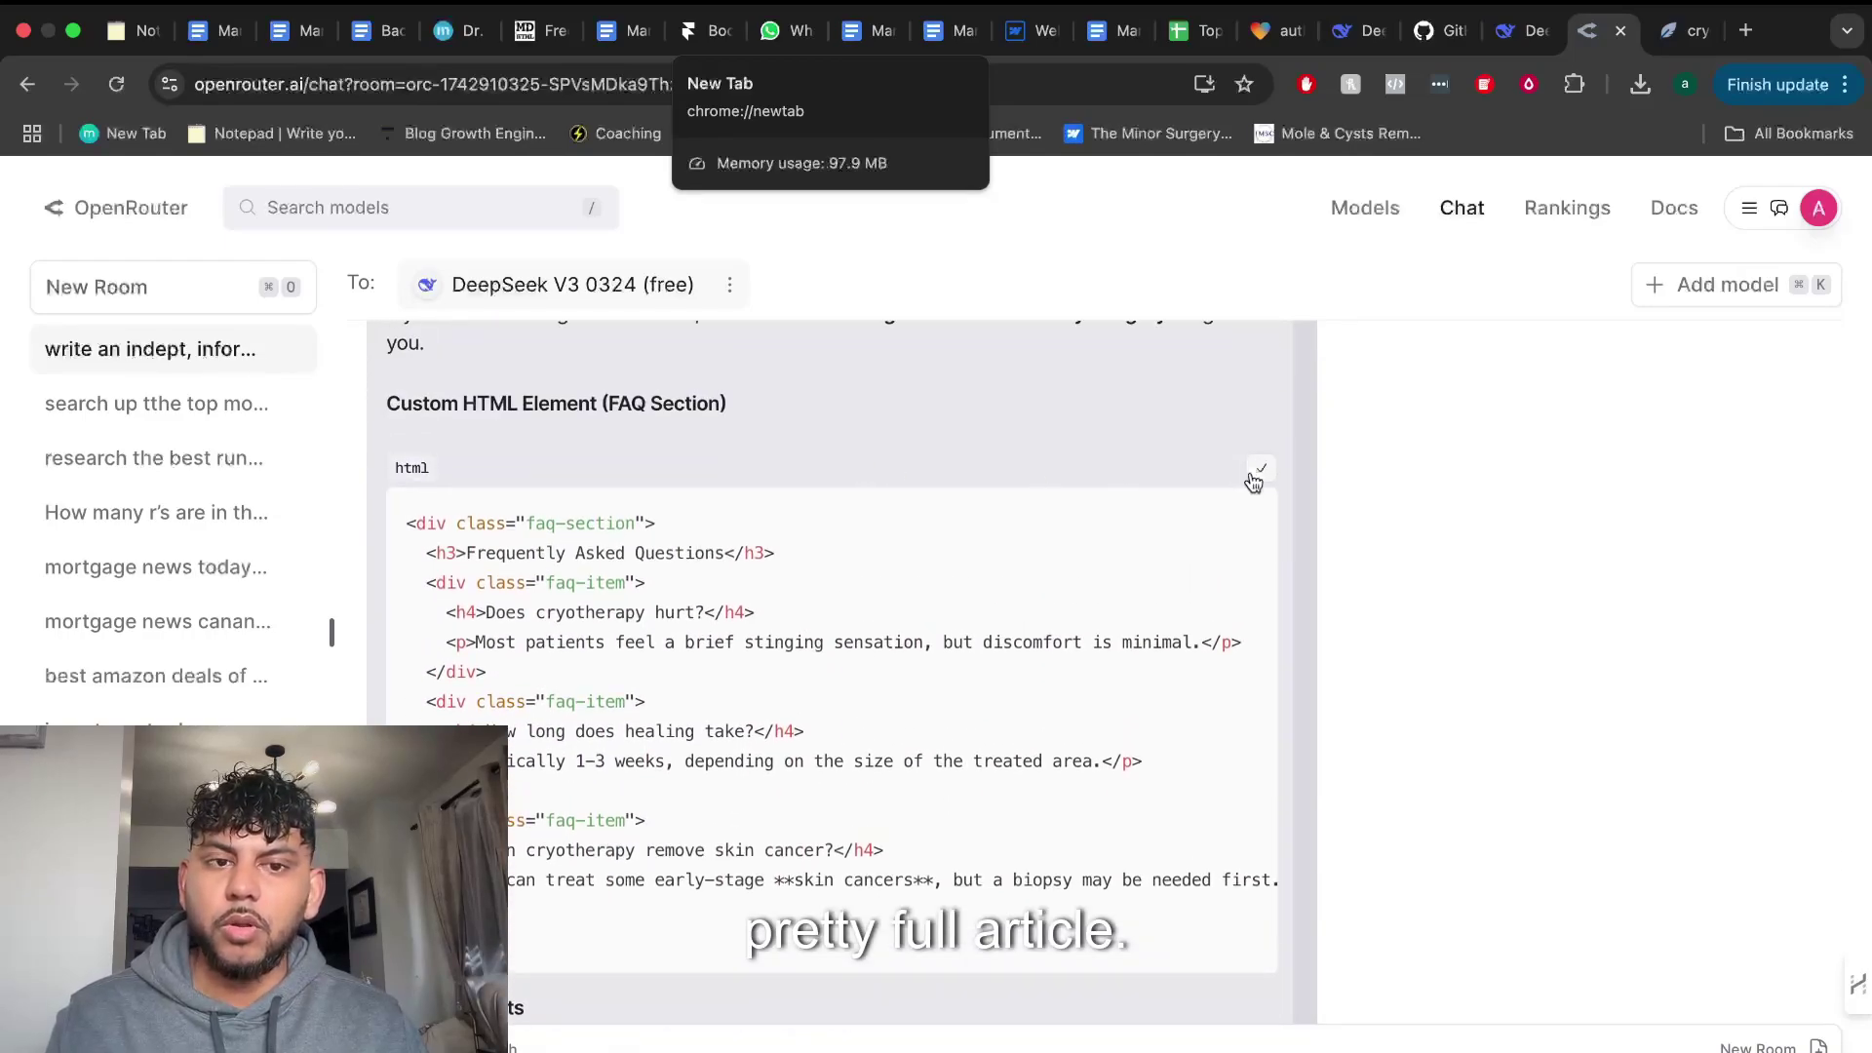
left_click(1261, 469)
scroll(967, 742, "down", 2)
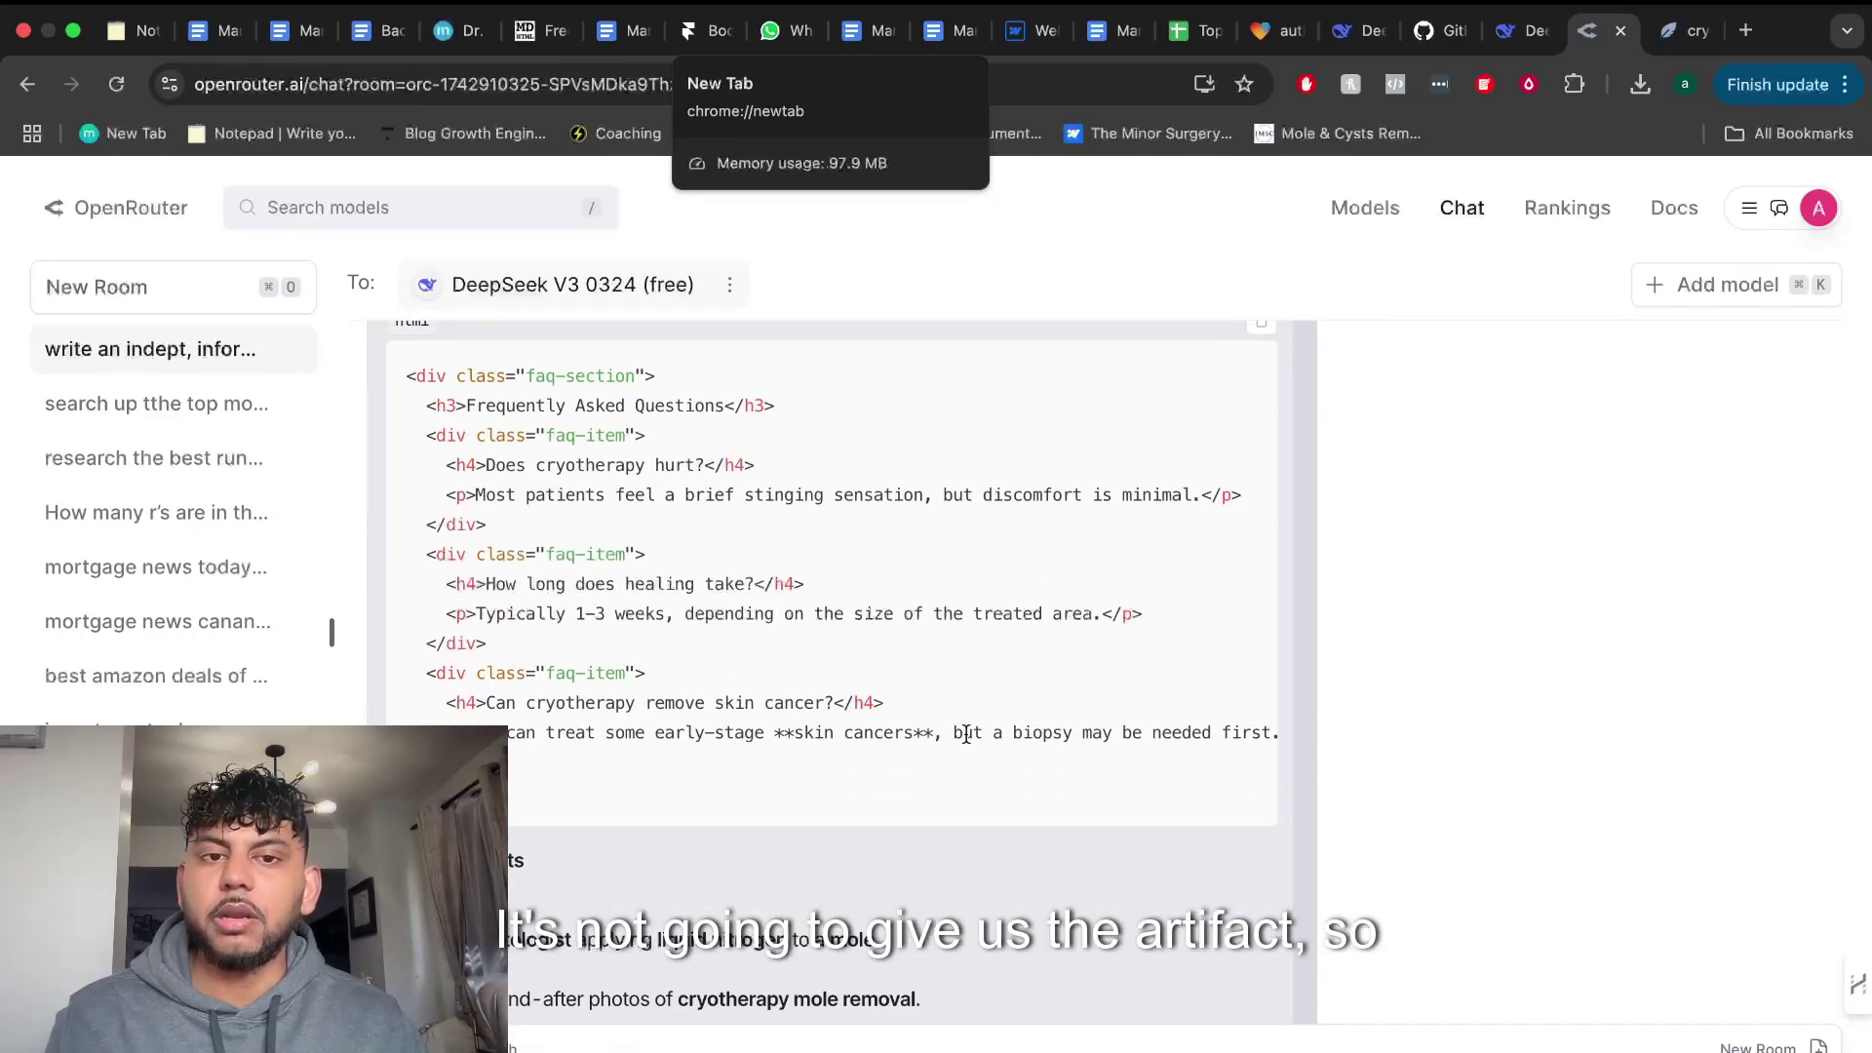
scroll(1103, 576, "down", 10)
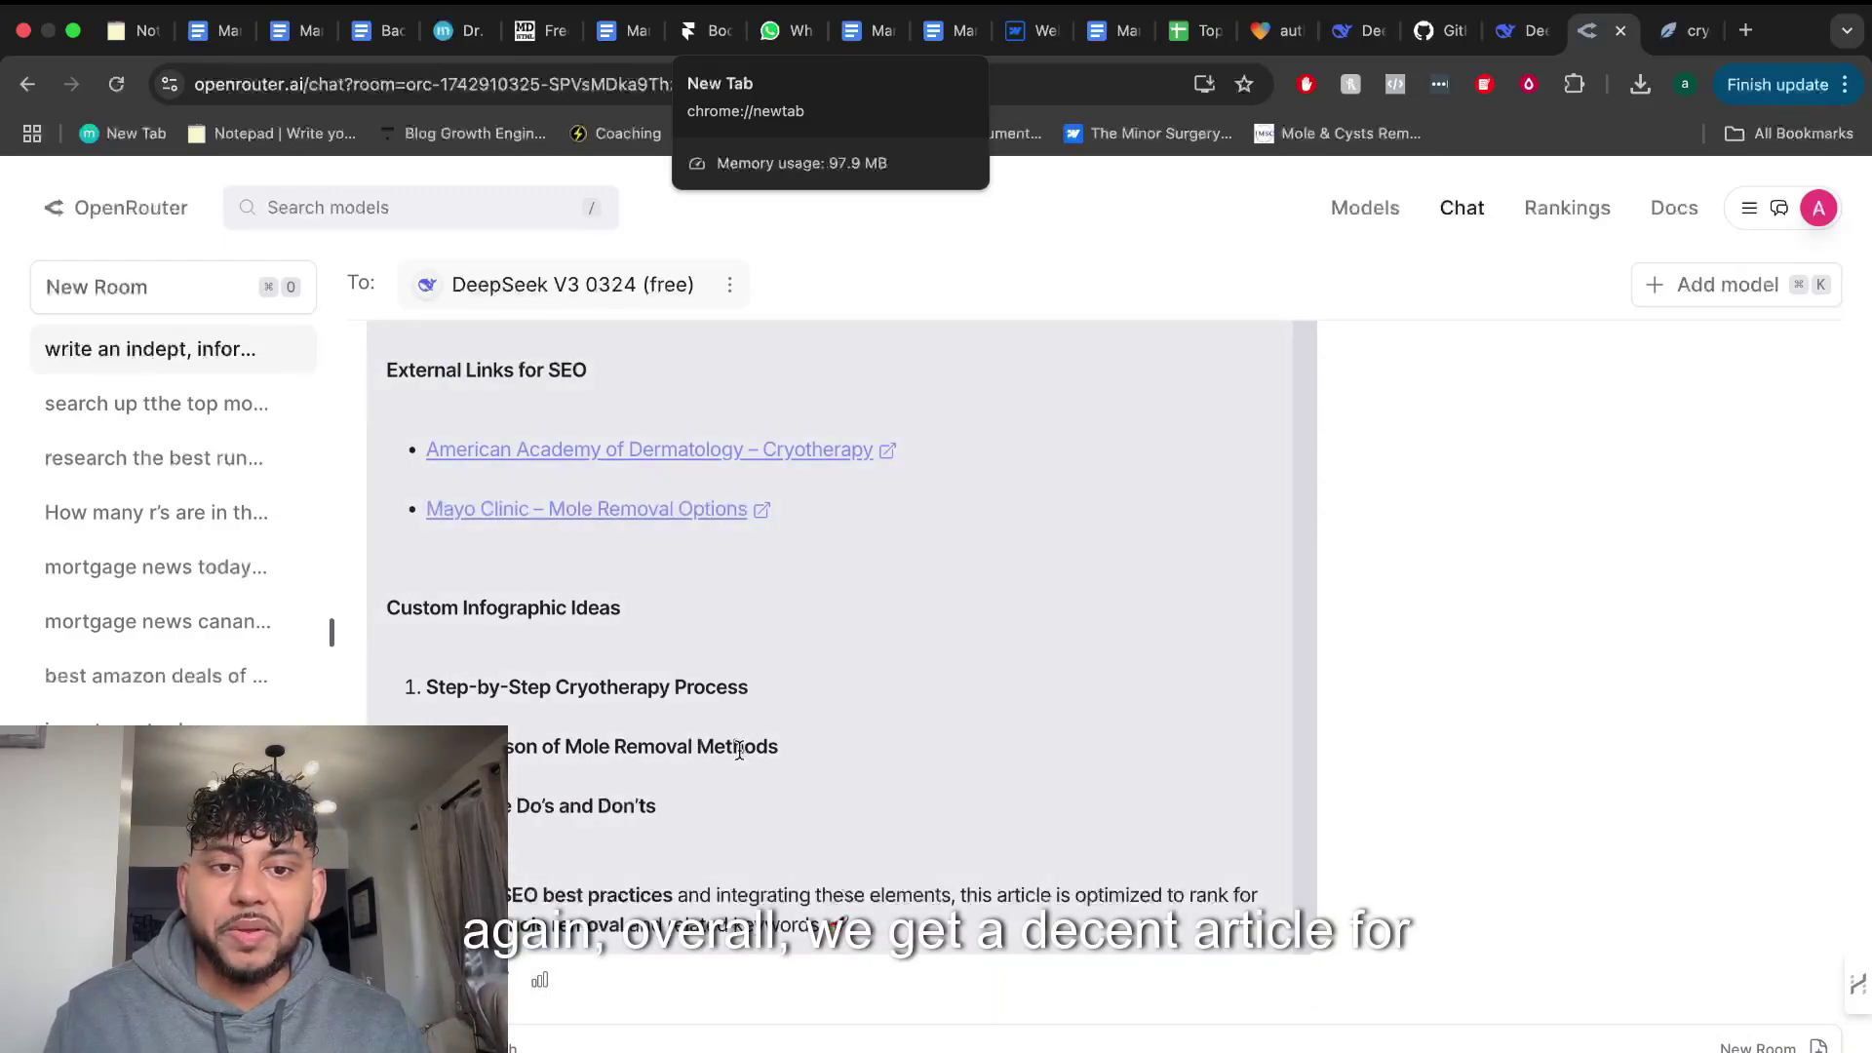
scroll(725, 377, "up", 4)
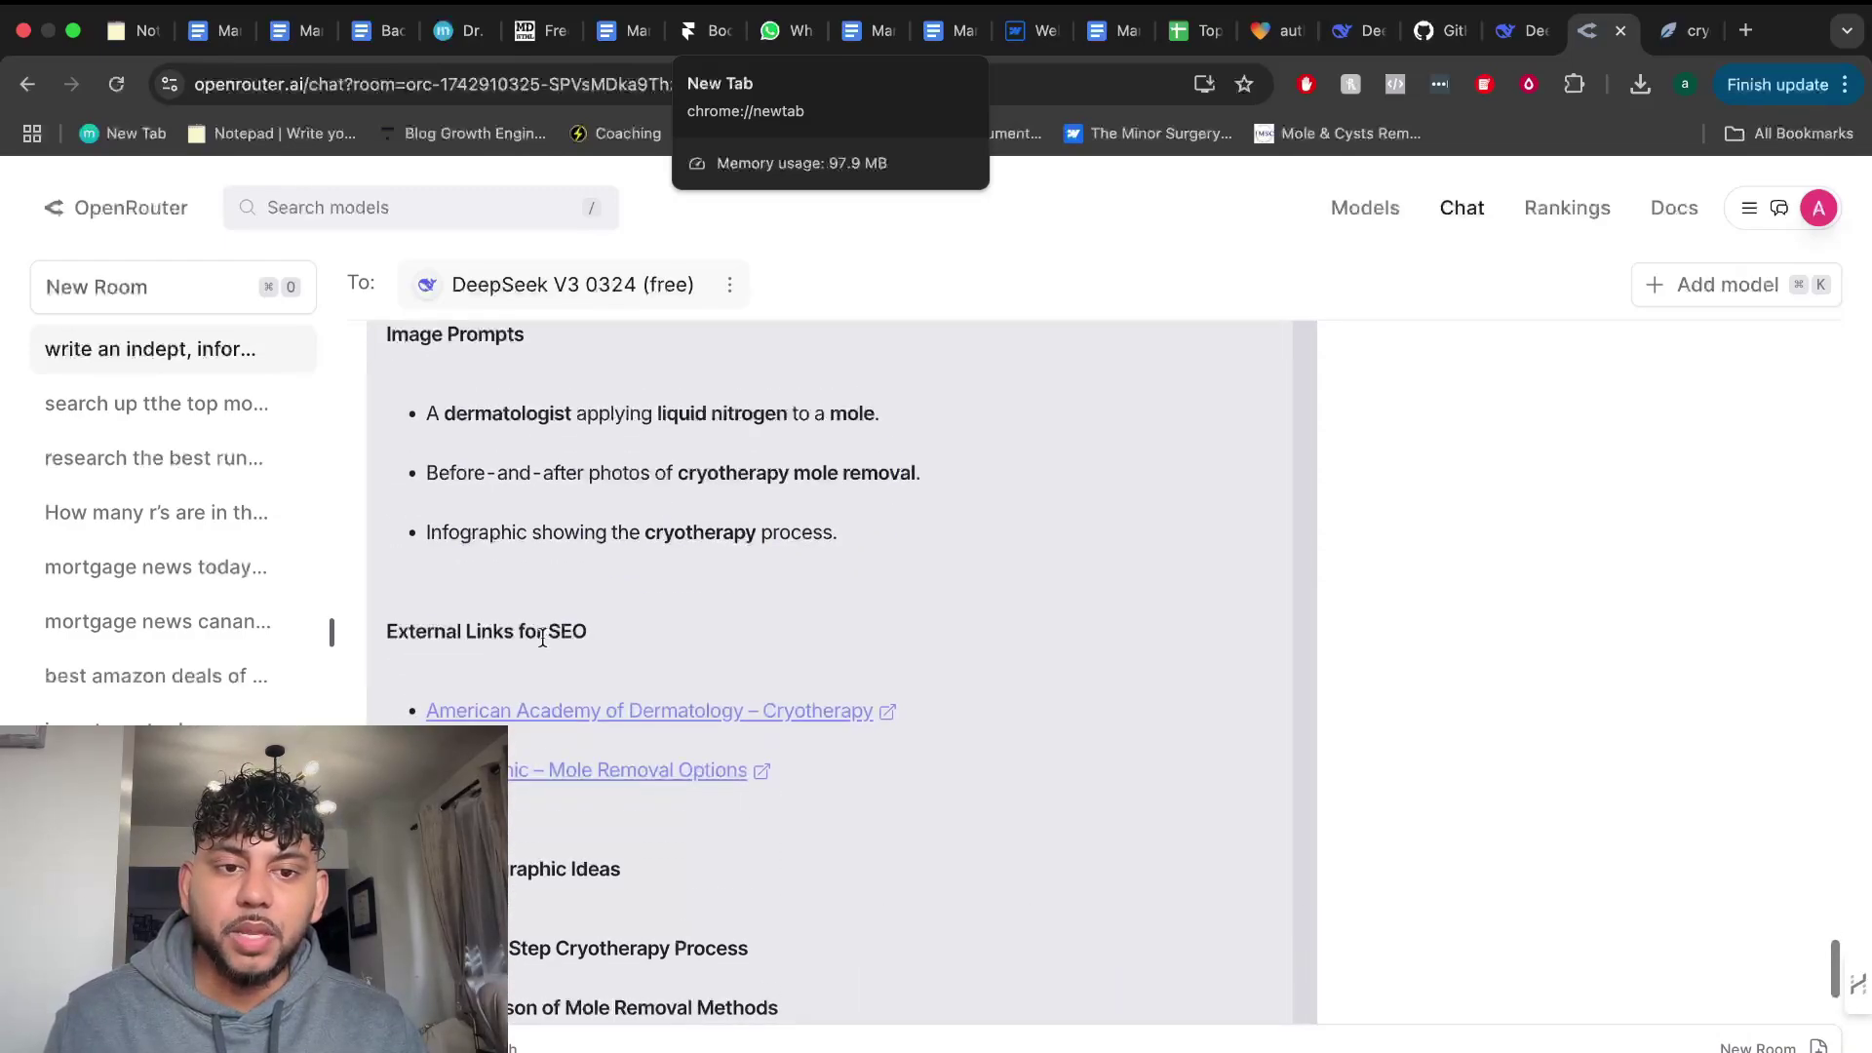
scroll(581, 714, "down", 4)
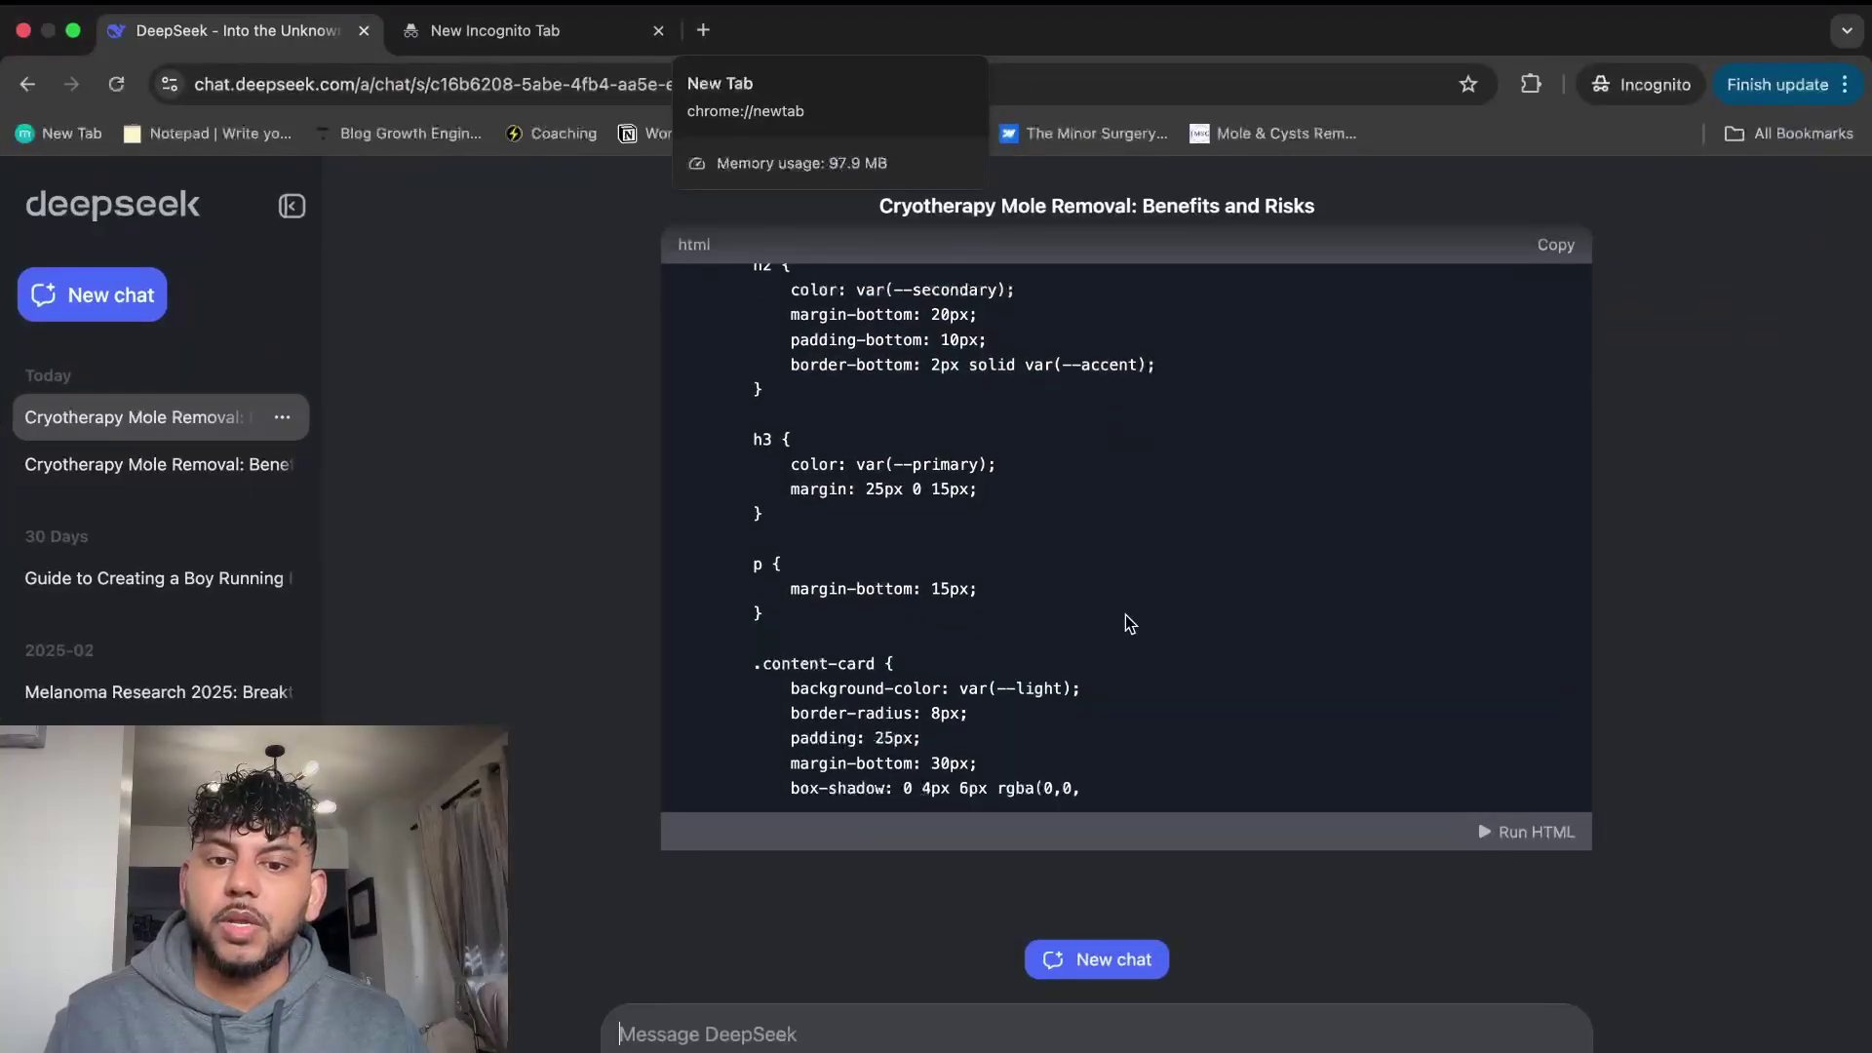
Scroll up and down through DeepSeek's generated cryotherapy HTML code block to review it.
scroll(1125, 614, "up", 15)
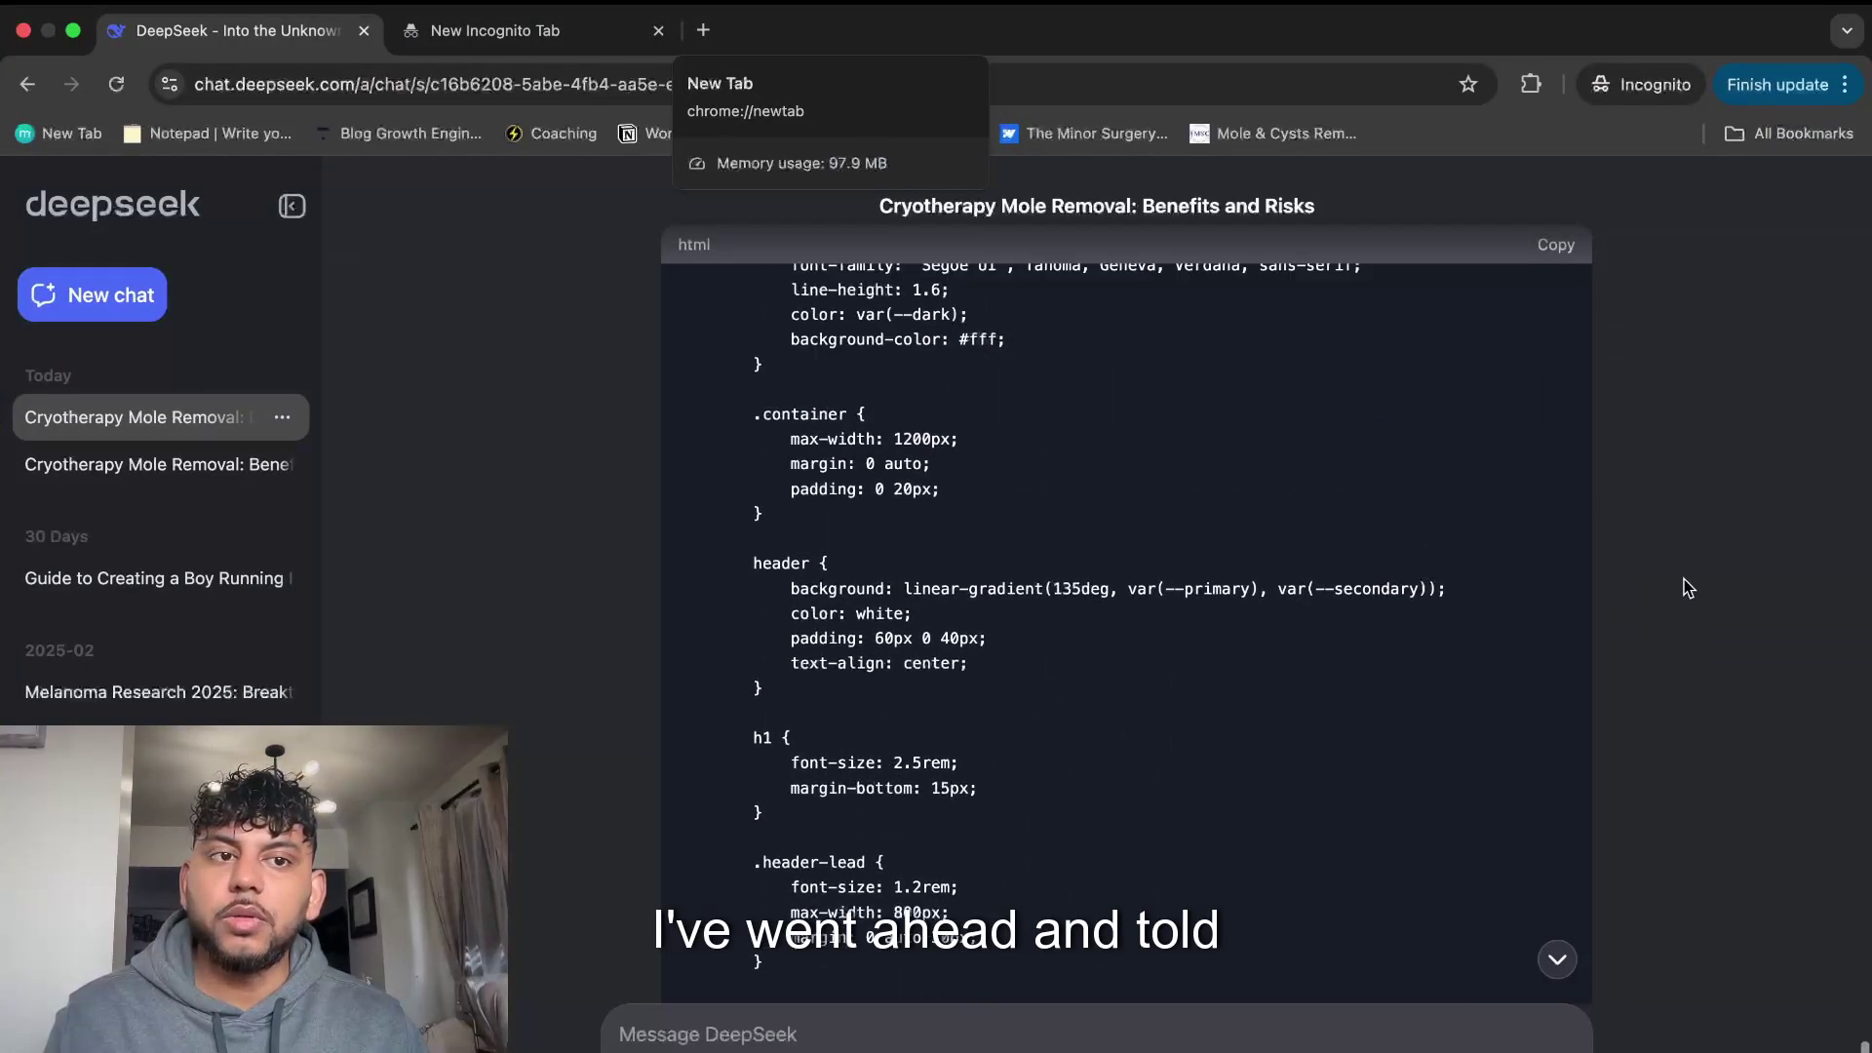
scroll(1687, 587, "up", 4)
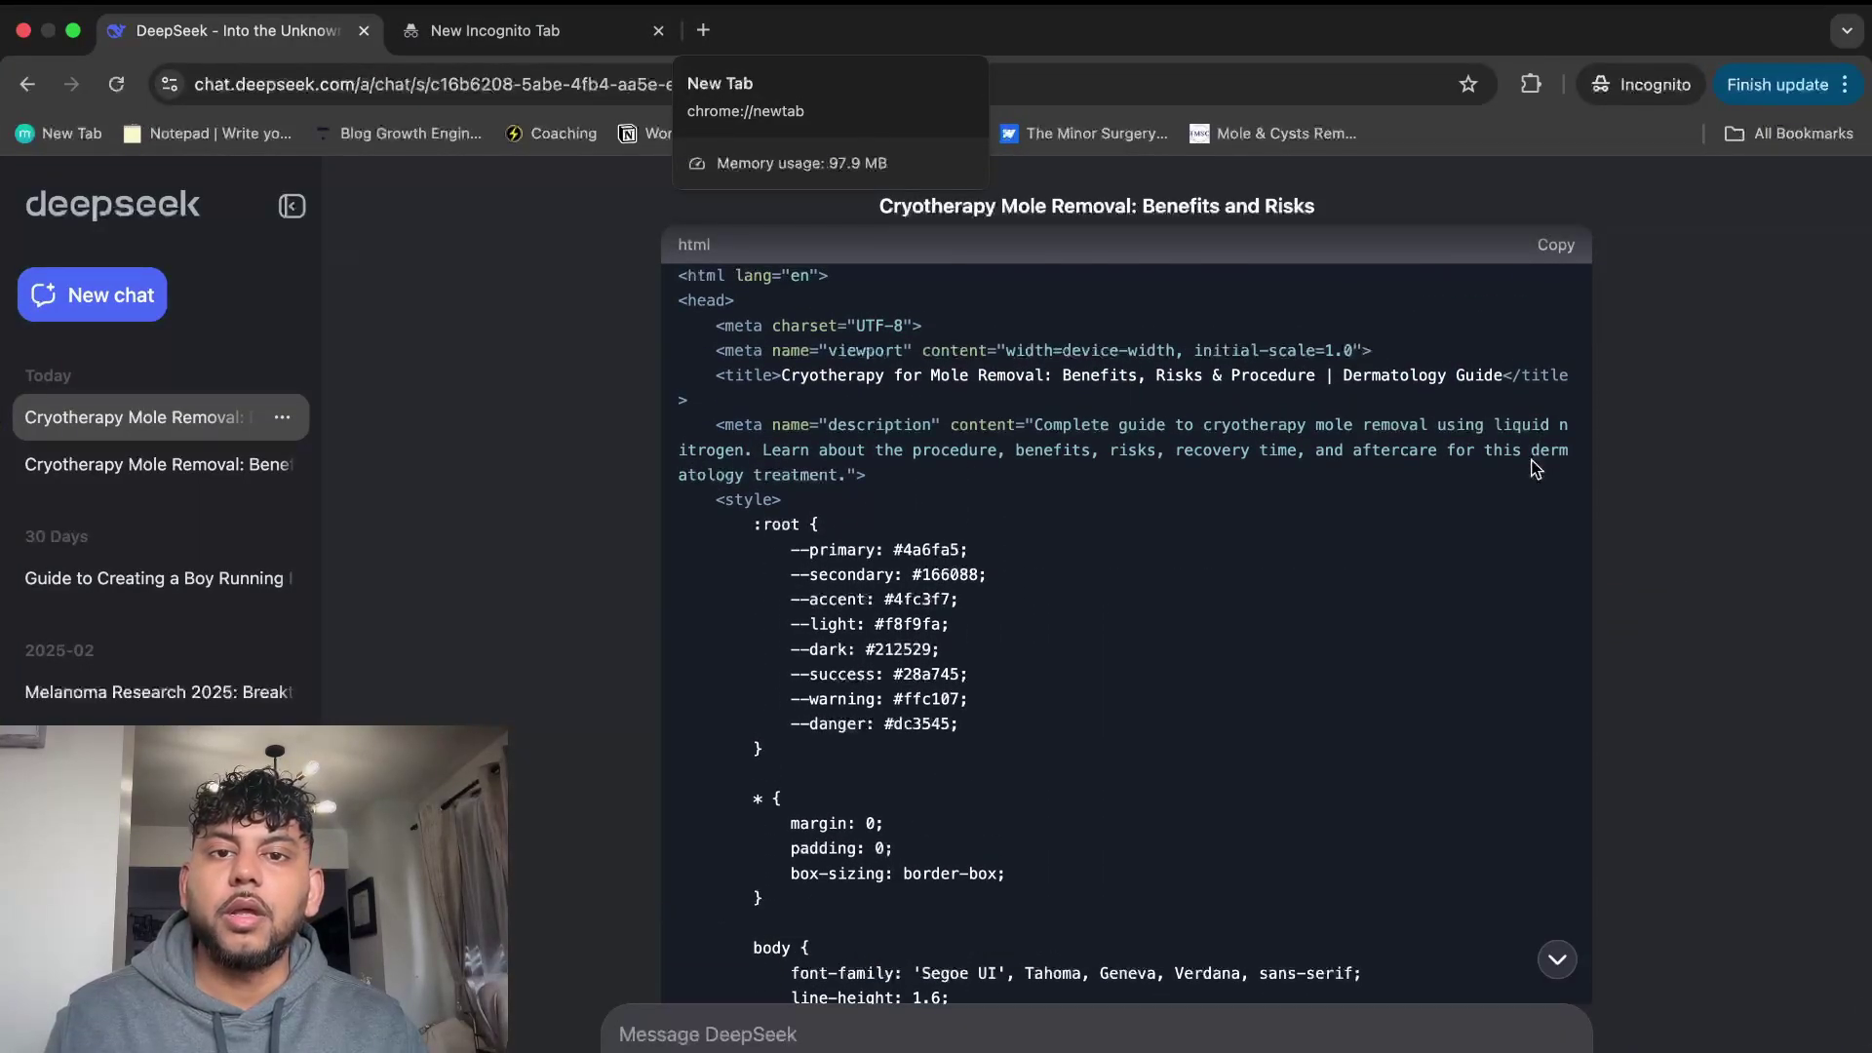
scroll(1536, 468, "up", 10)
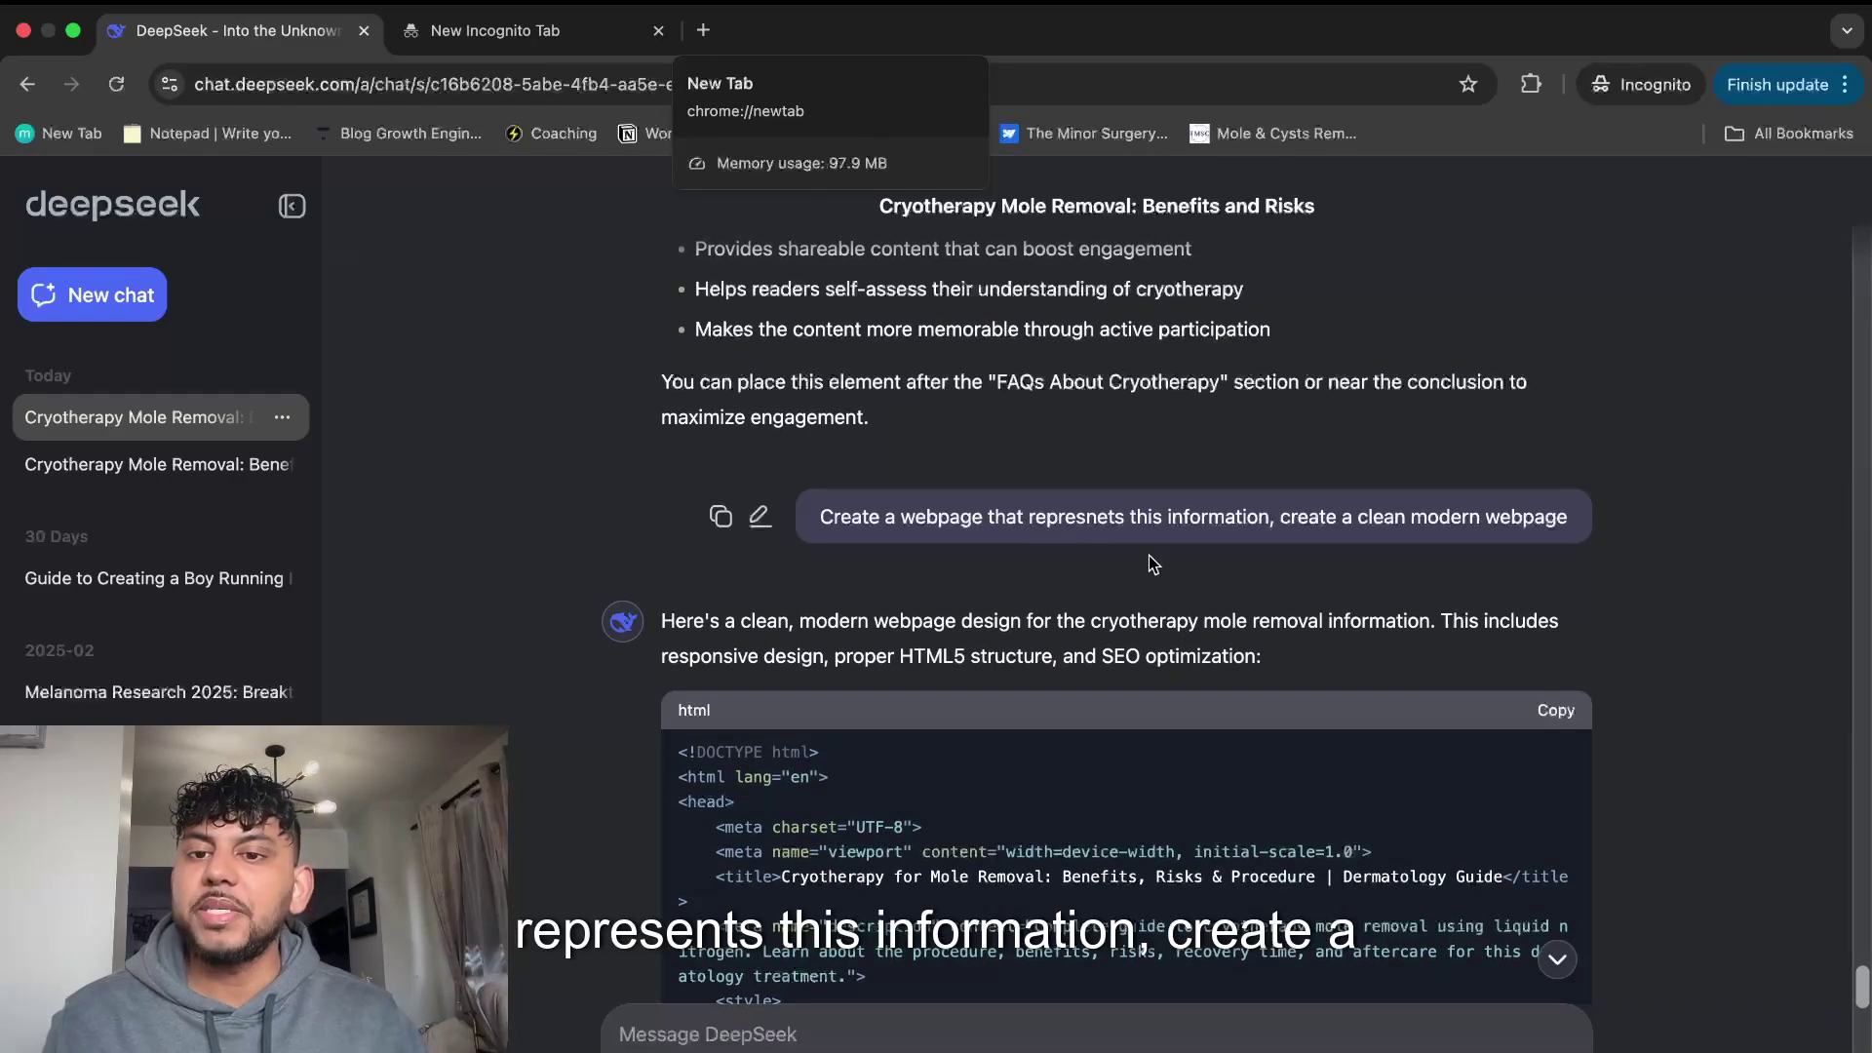
scroll(1200, 583, "down", 20)
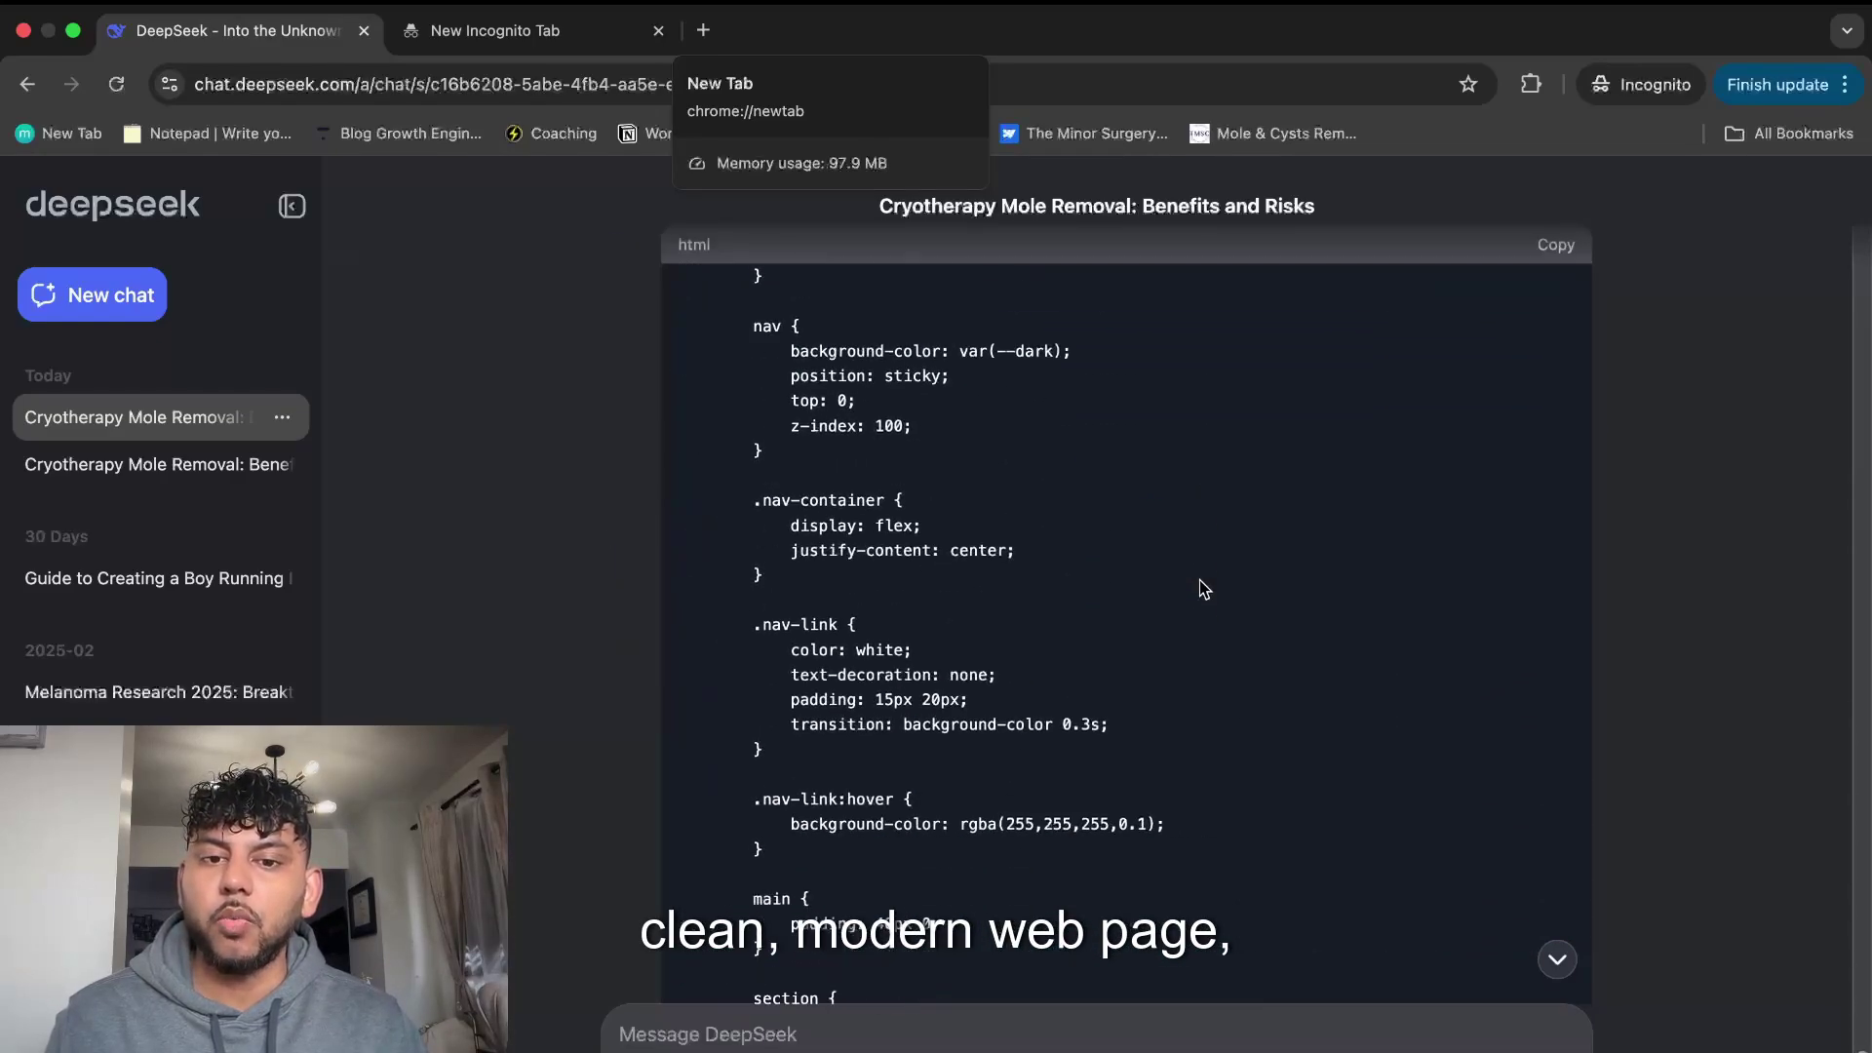
scroll(1199, 581, "down", 5)
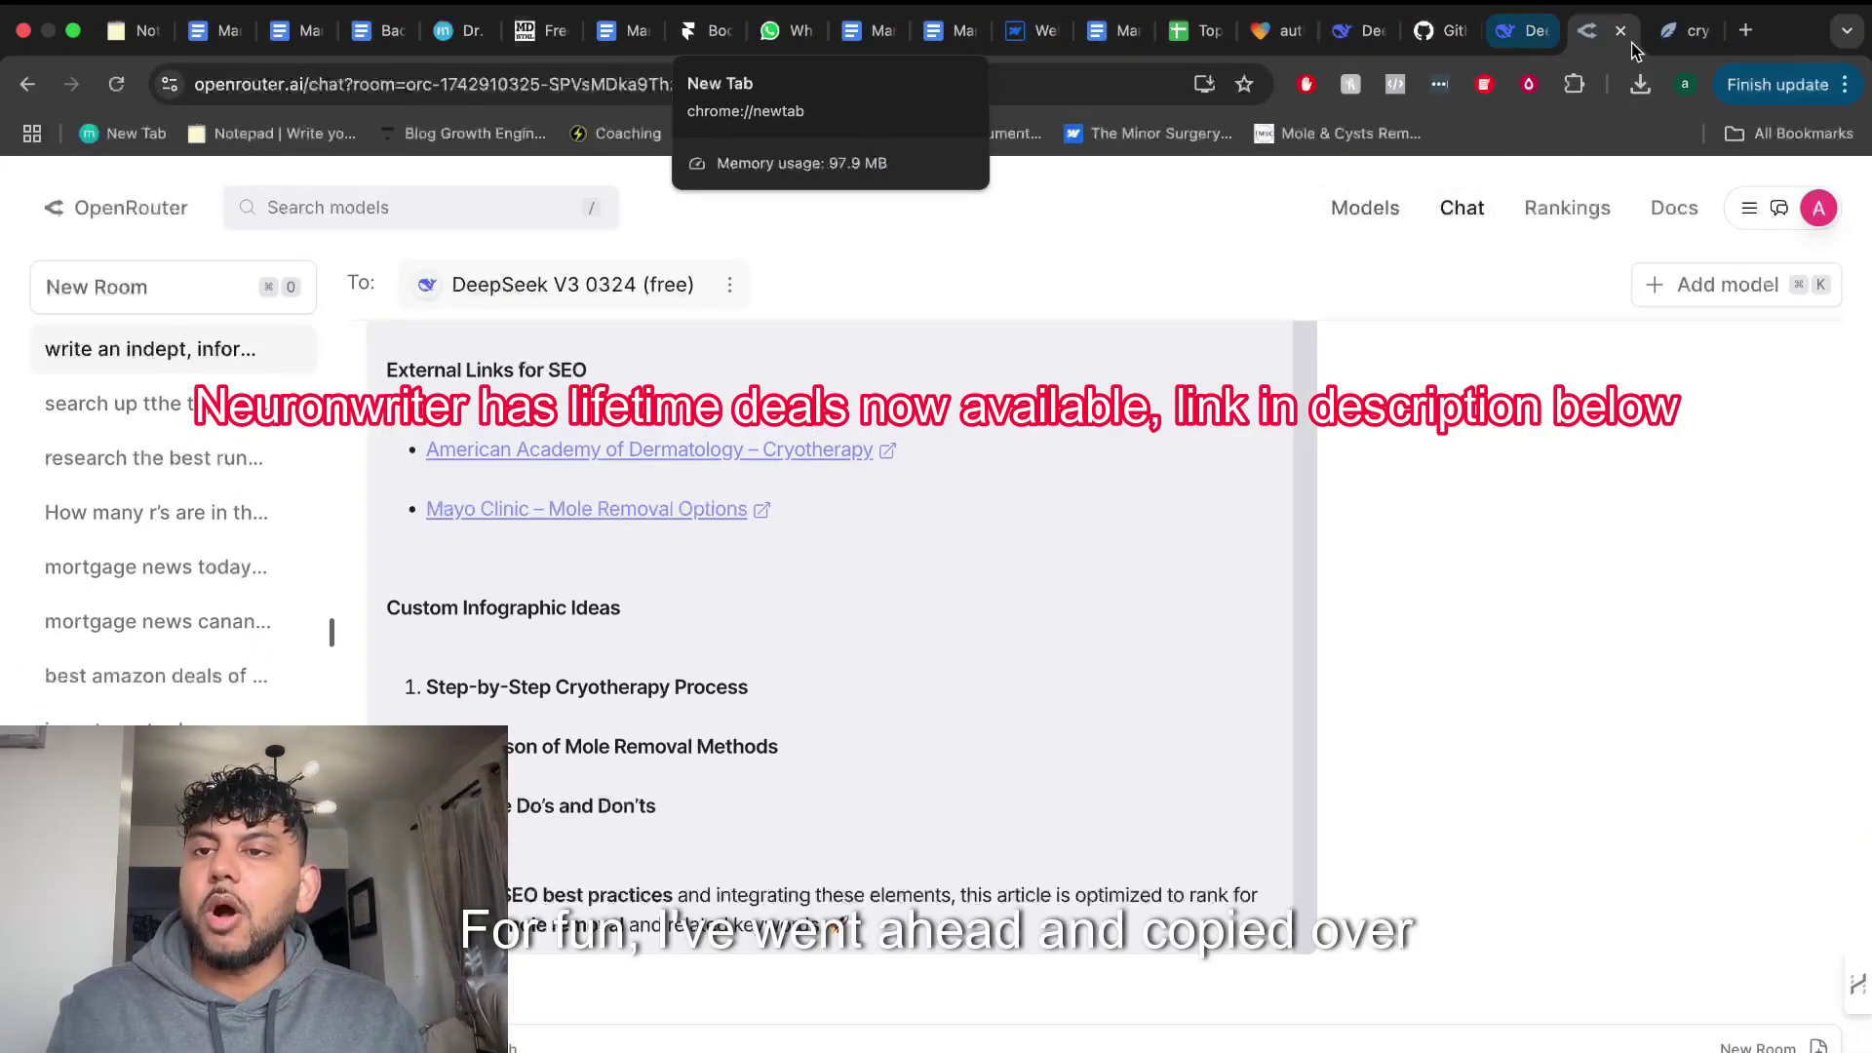
Paste the cryotherapy mole removal article into NeuronWriter's content editor body.
left_click(1679, 32)
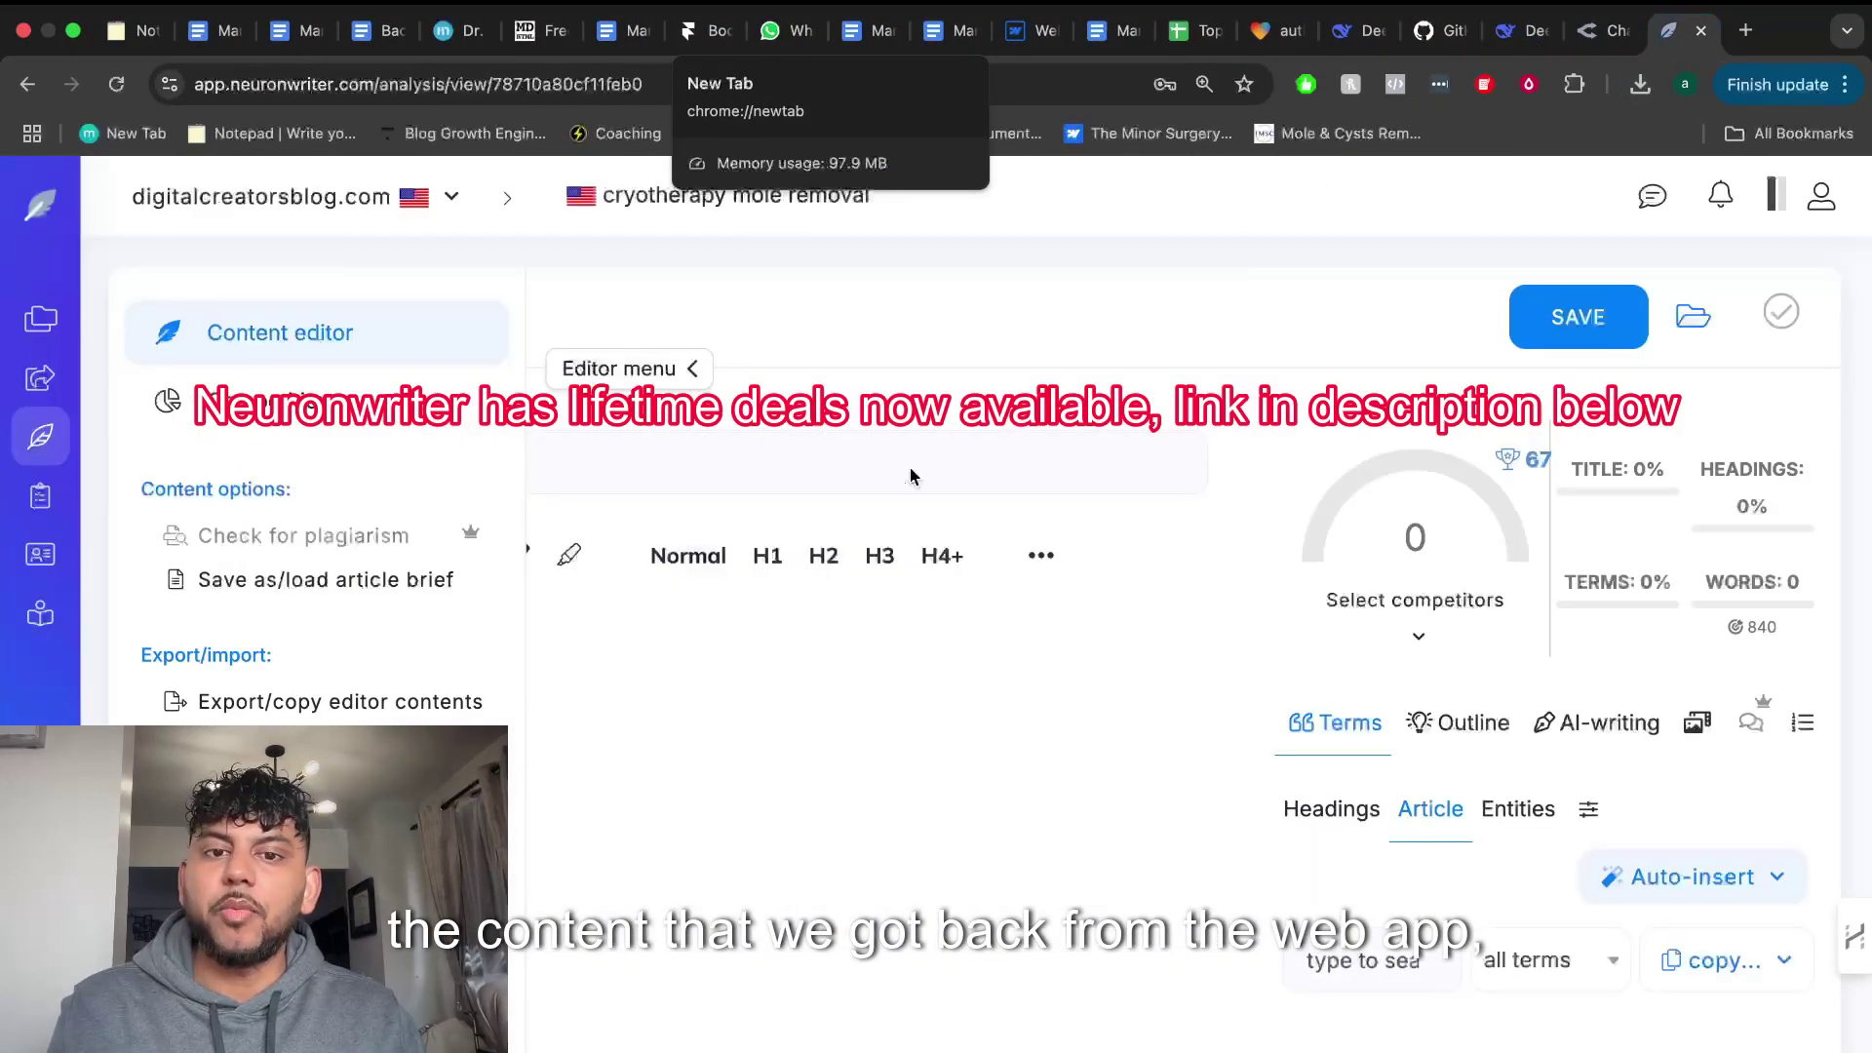
left_click(755, 644)
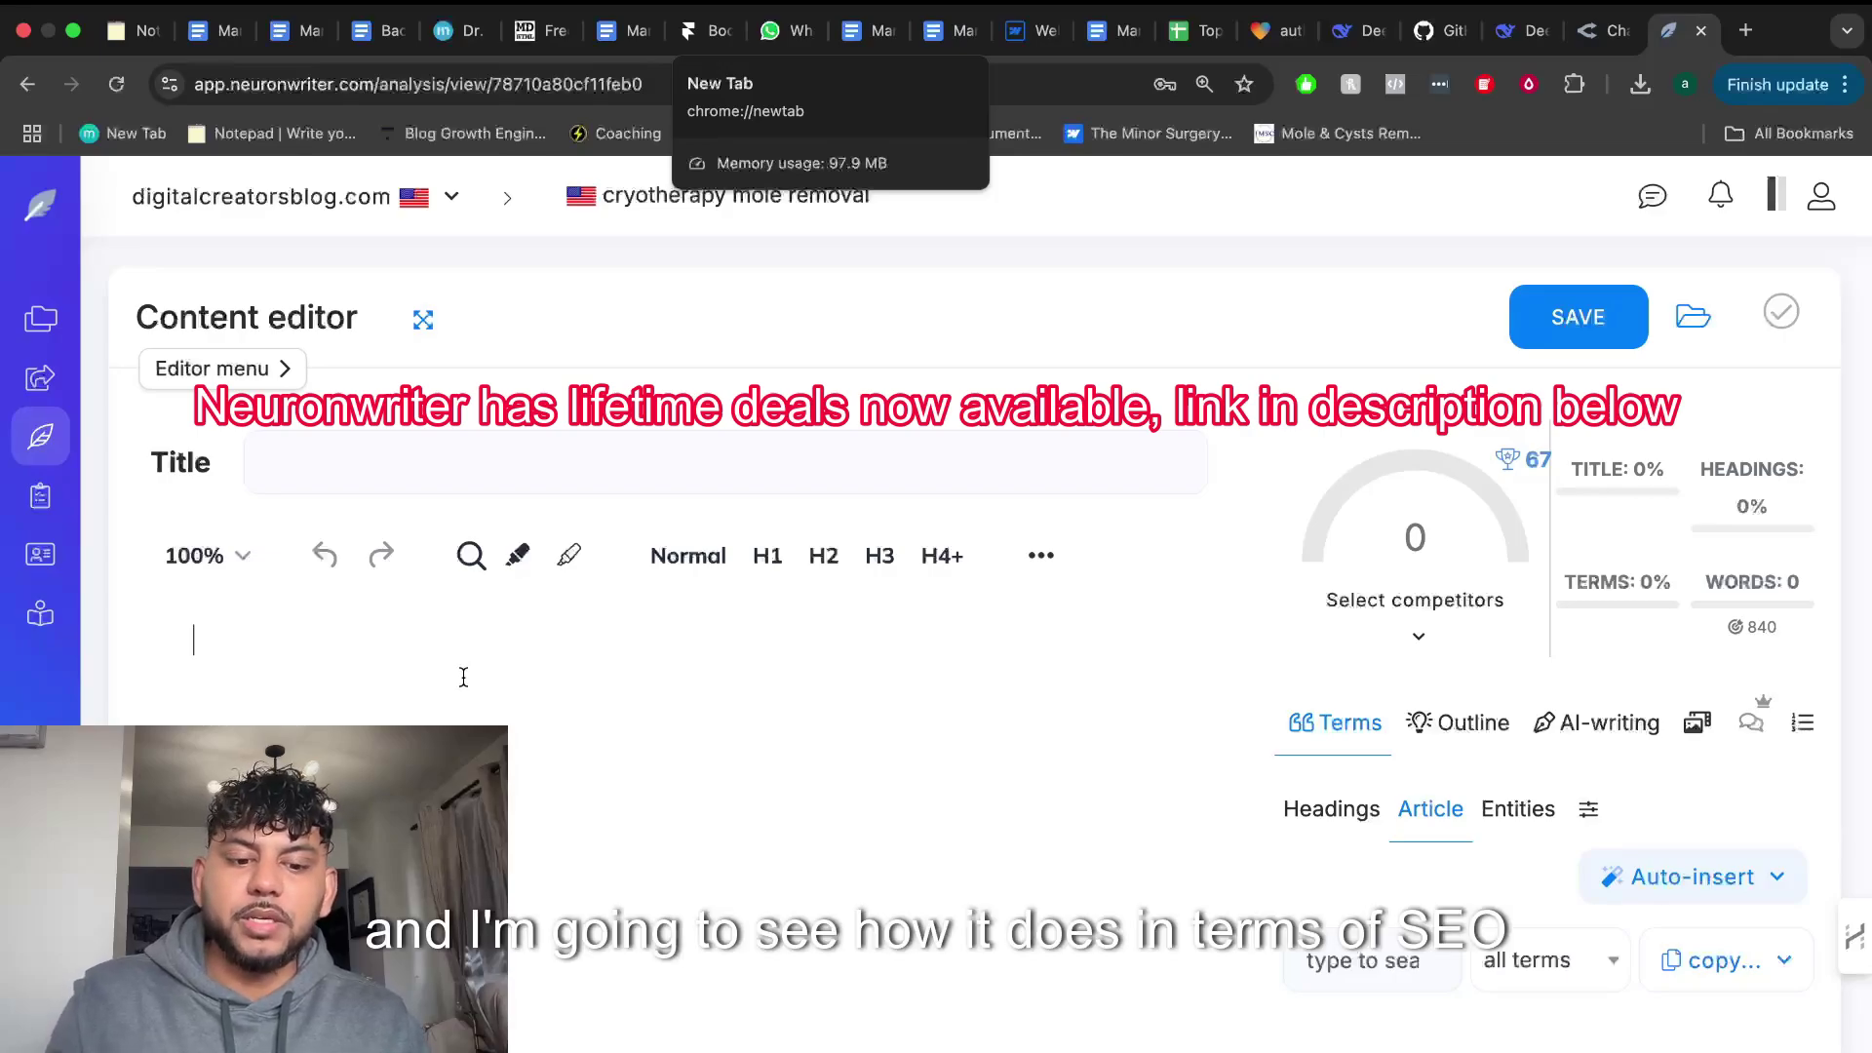
key("ctrl+v")
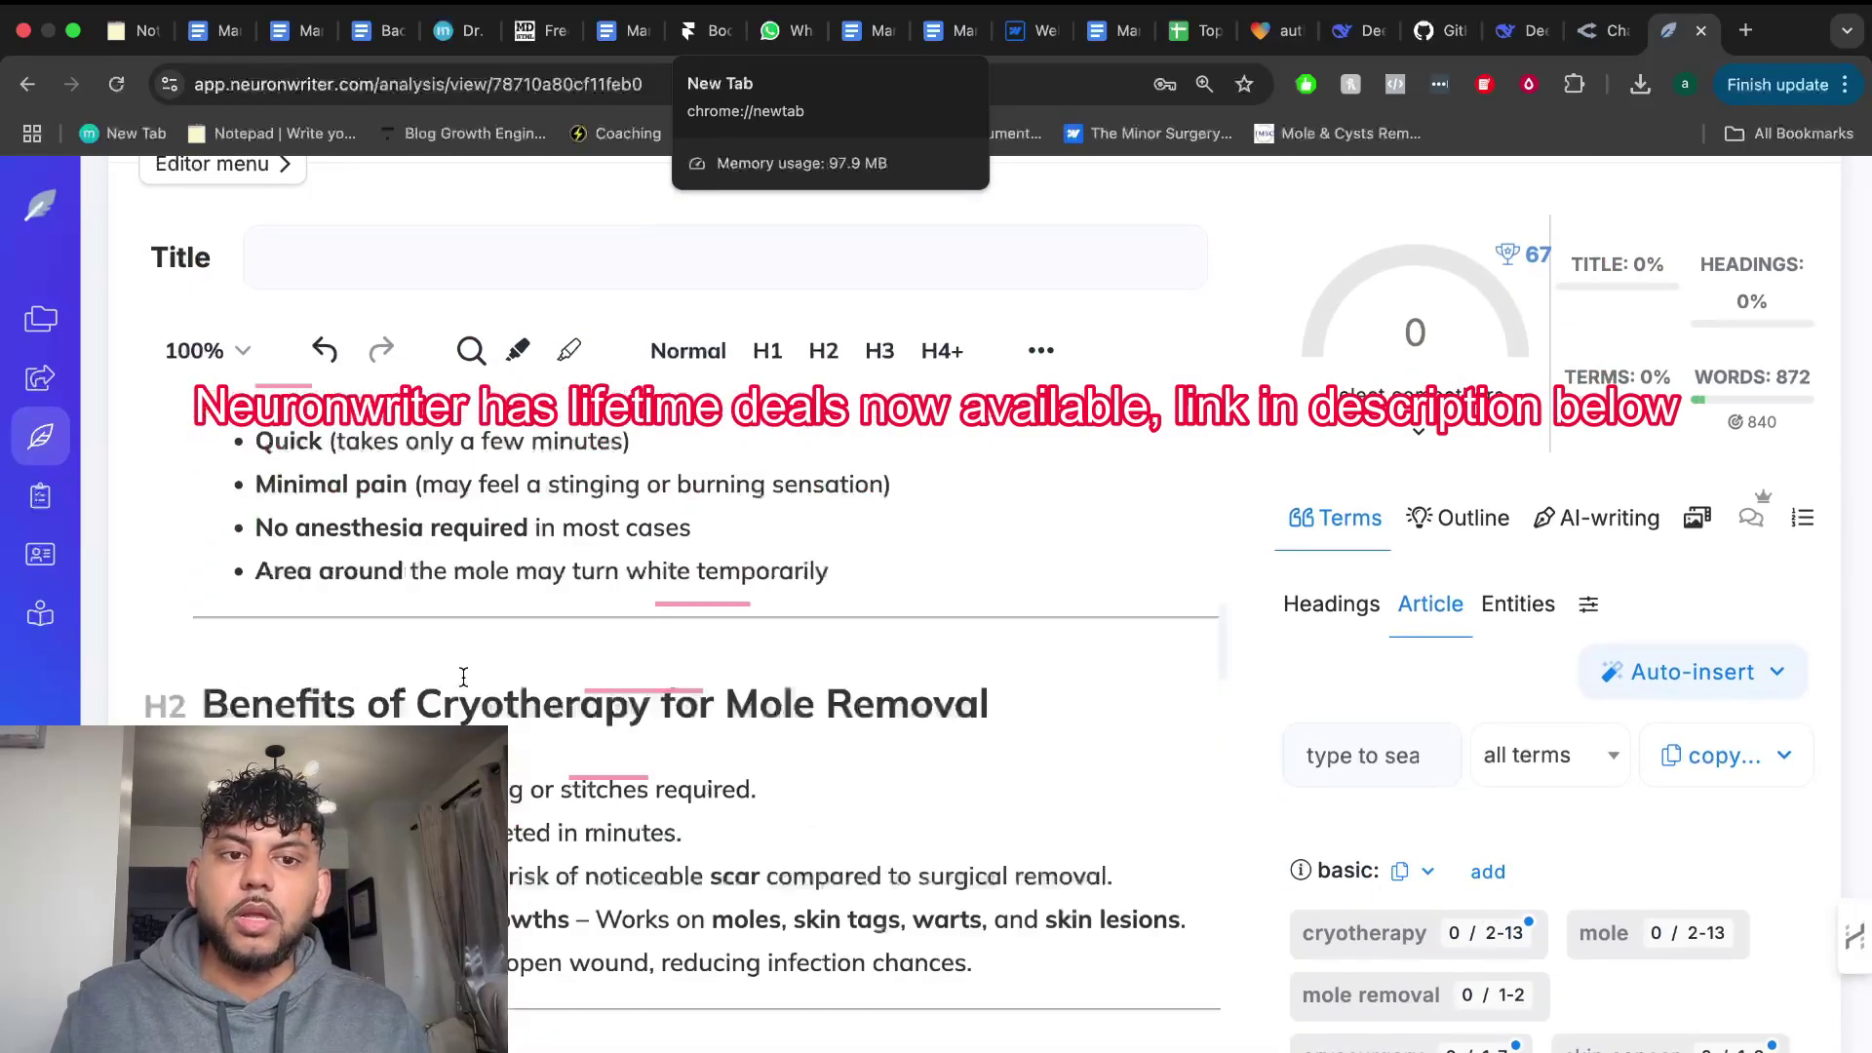
scroll(464, 677, "up", 10)
Generate and save an AI title and meta description, then check the content score of 67.
left_click(474, 474)
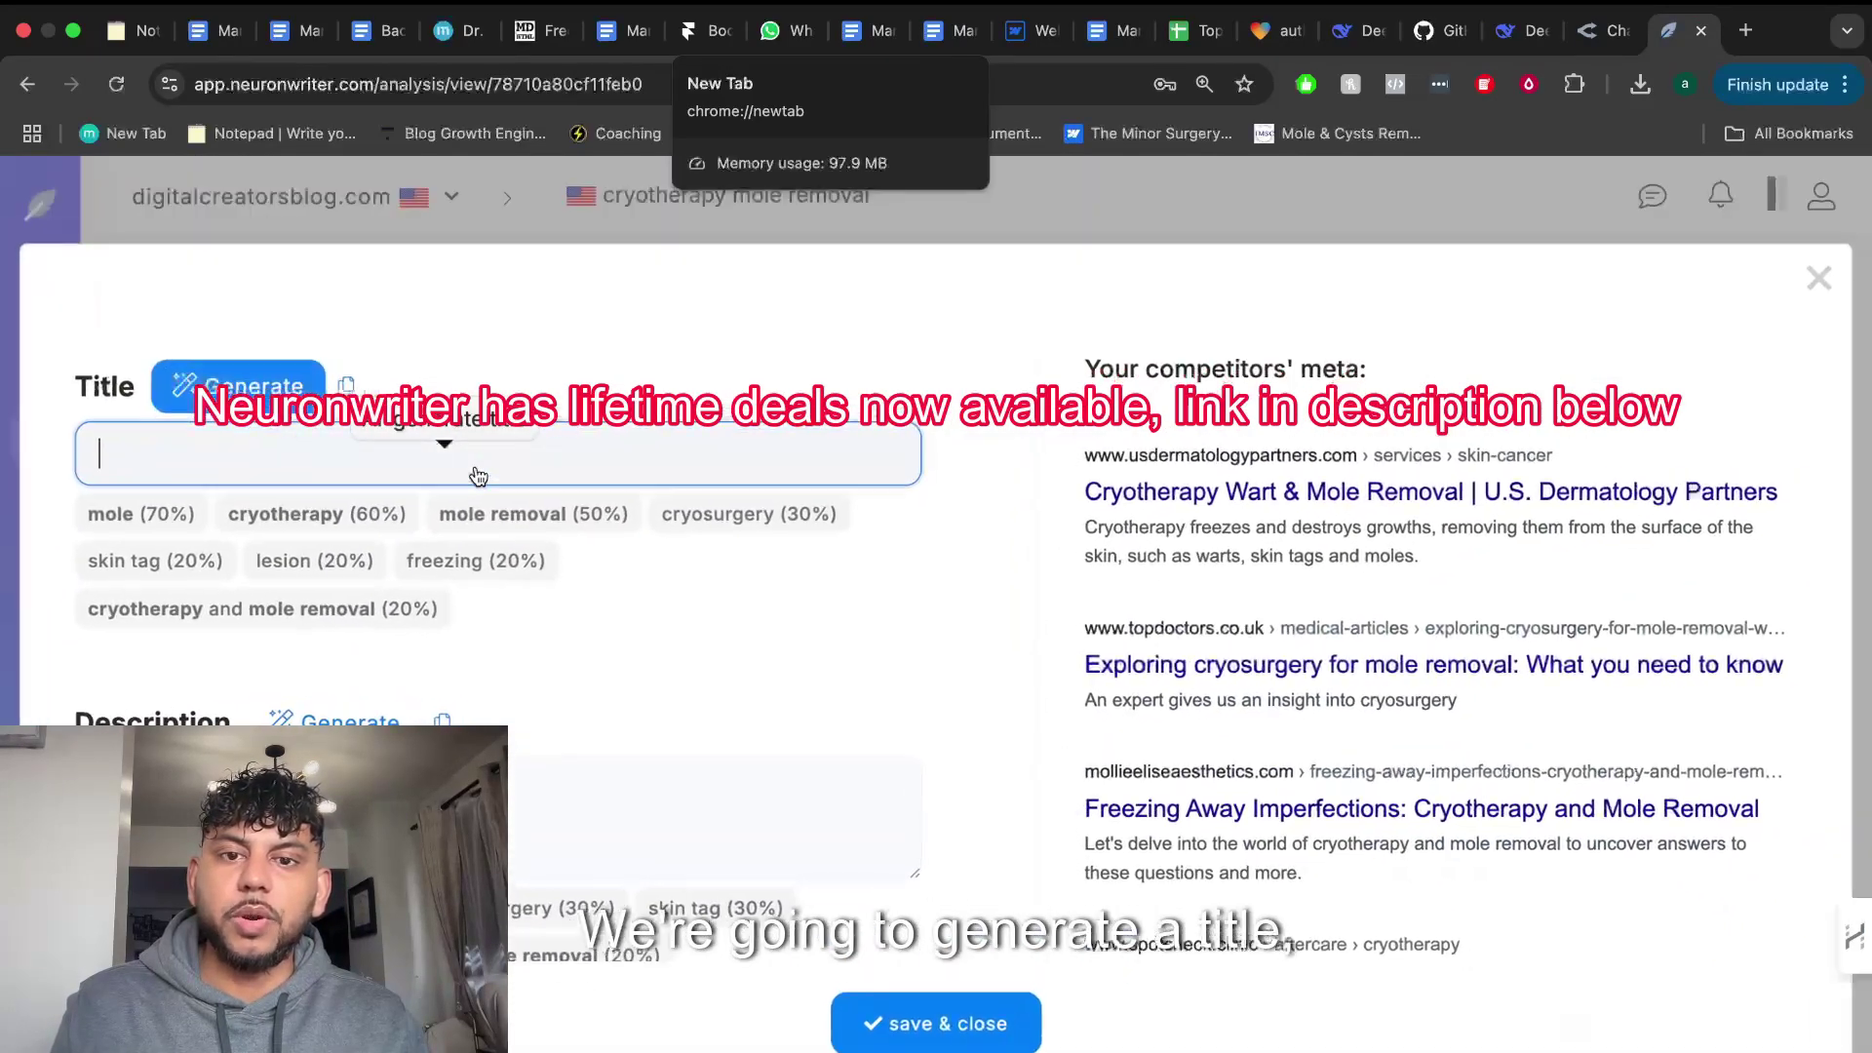
left_click(234, 384)
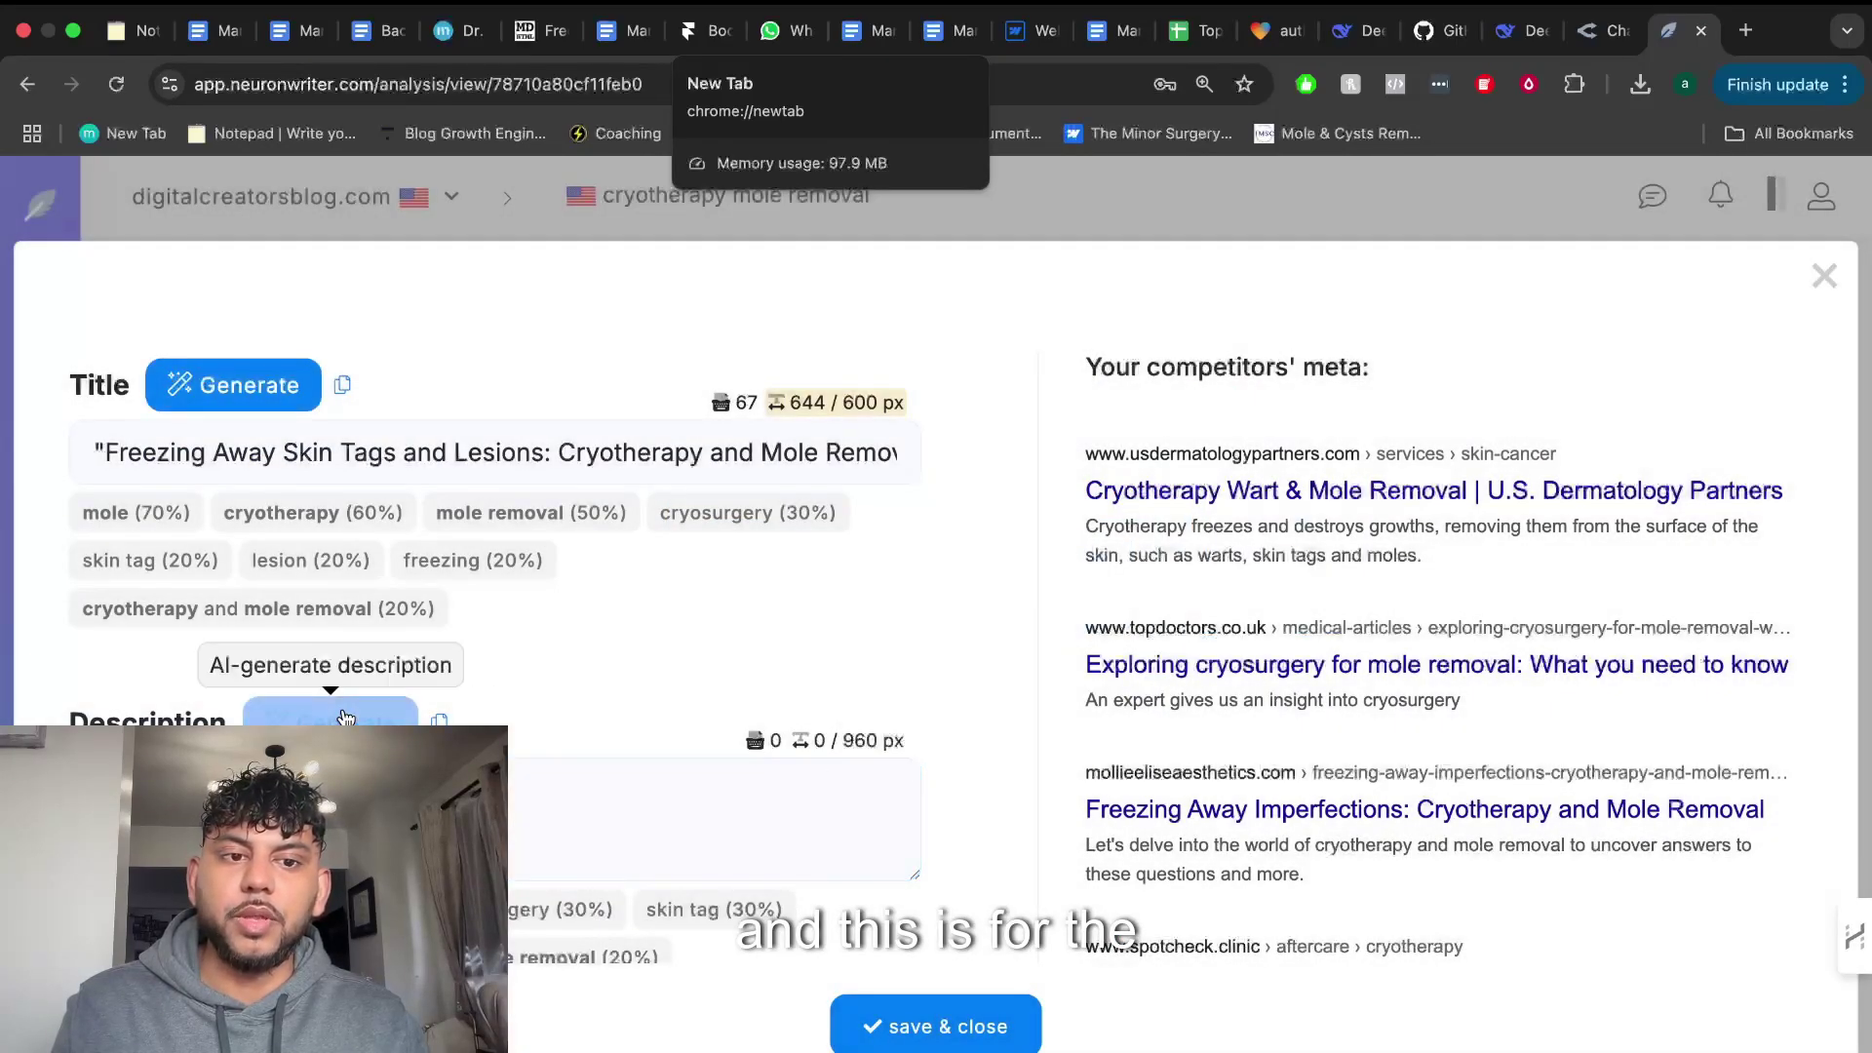
left_click(341, 722)
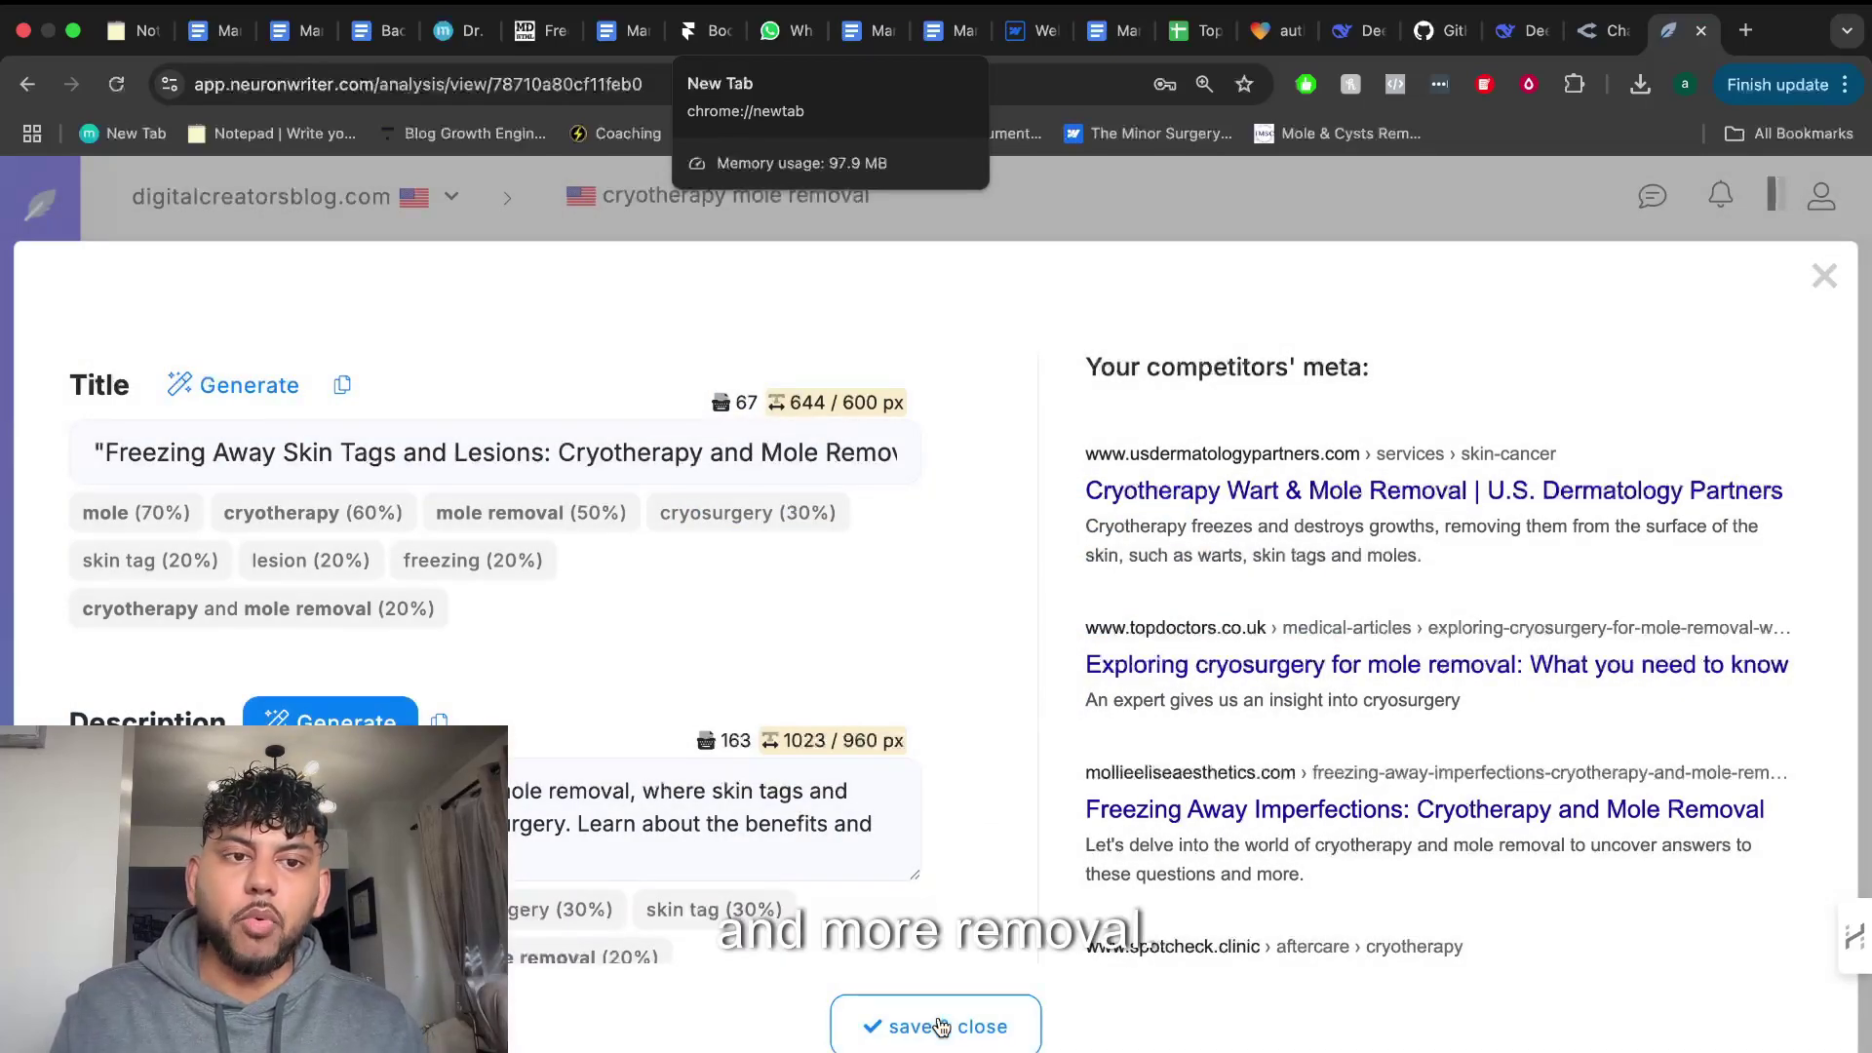
left_click(941, 1027)
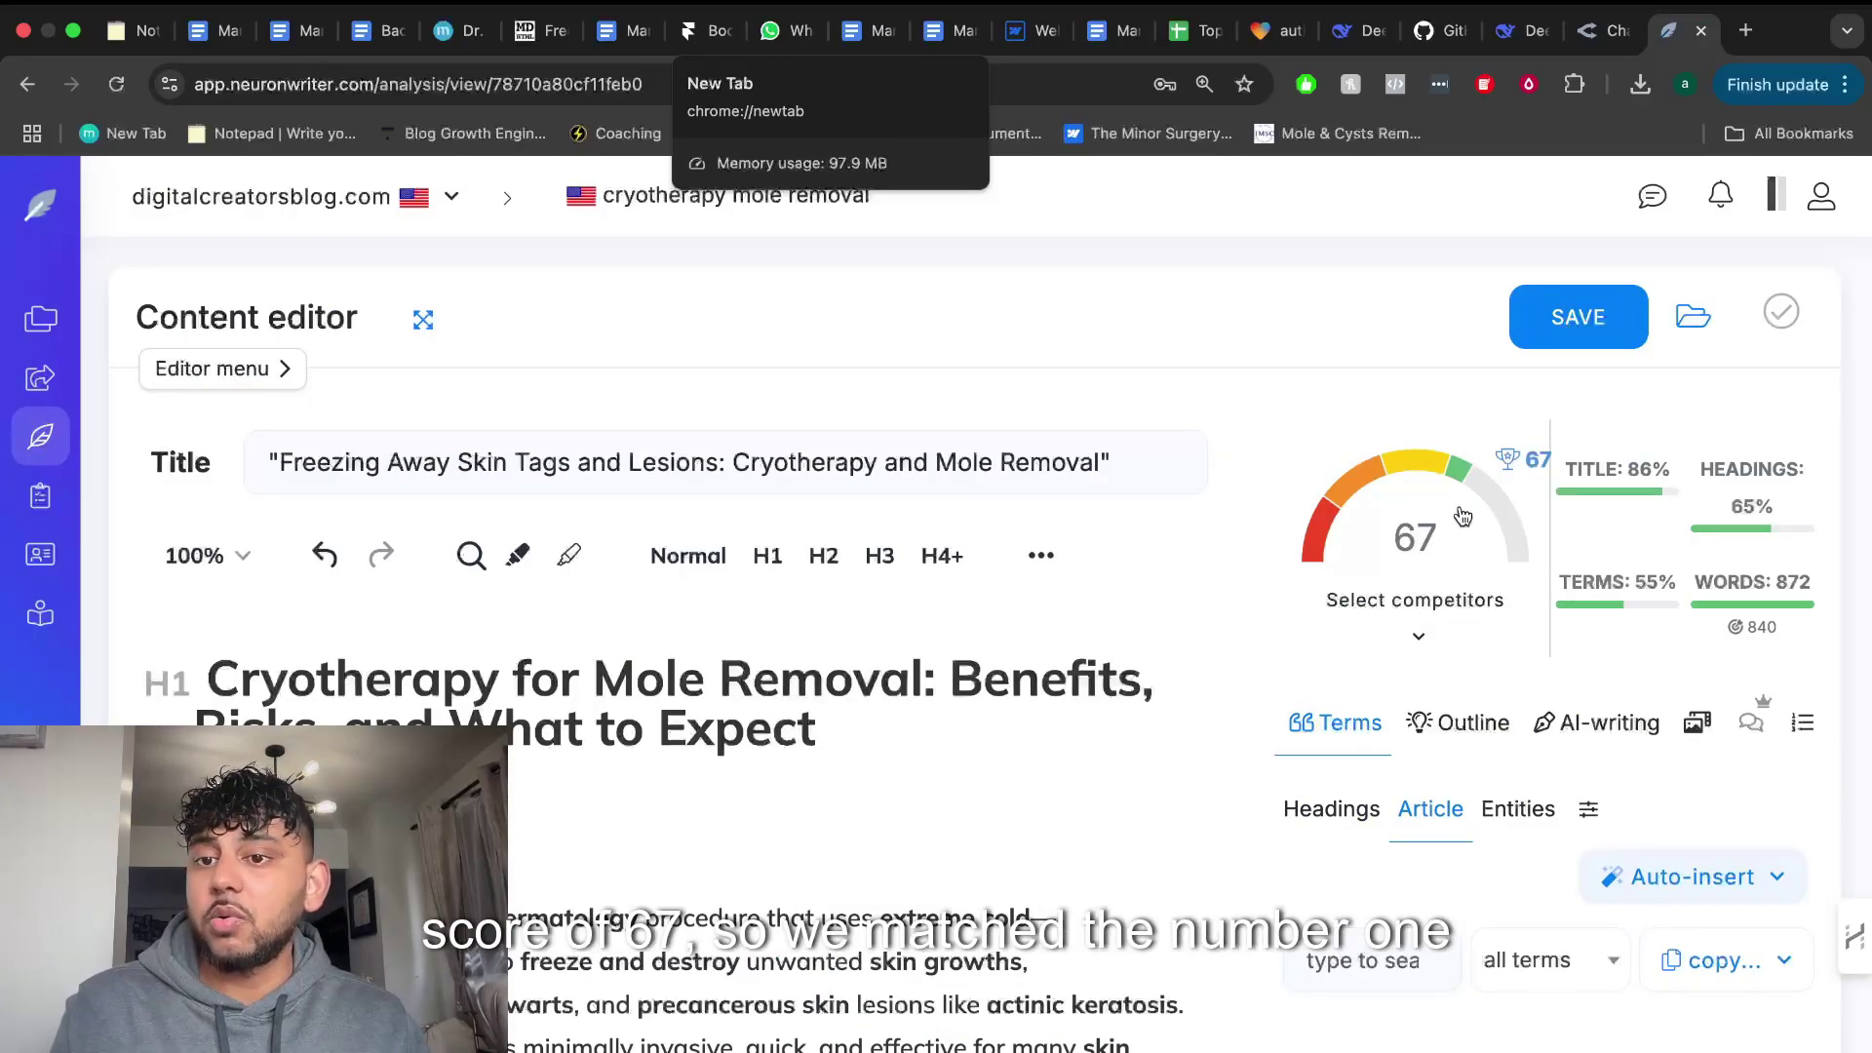
mouse_move(1502, 482)
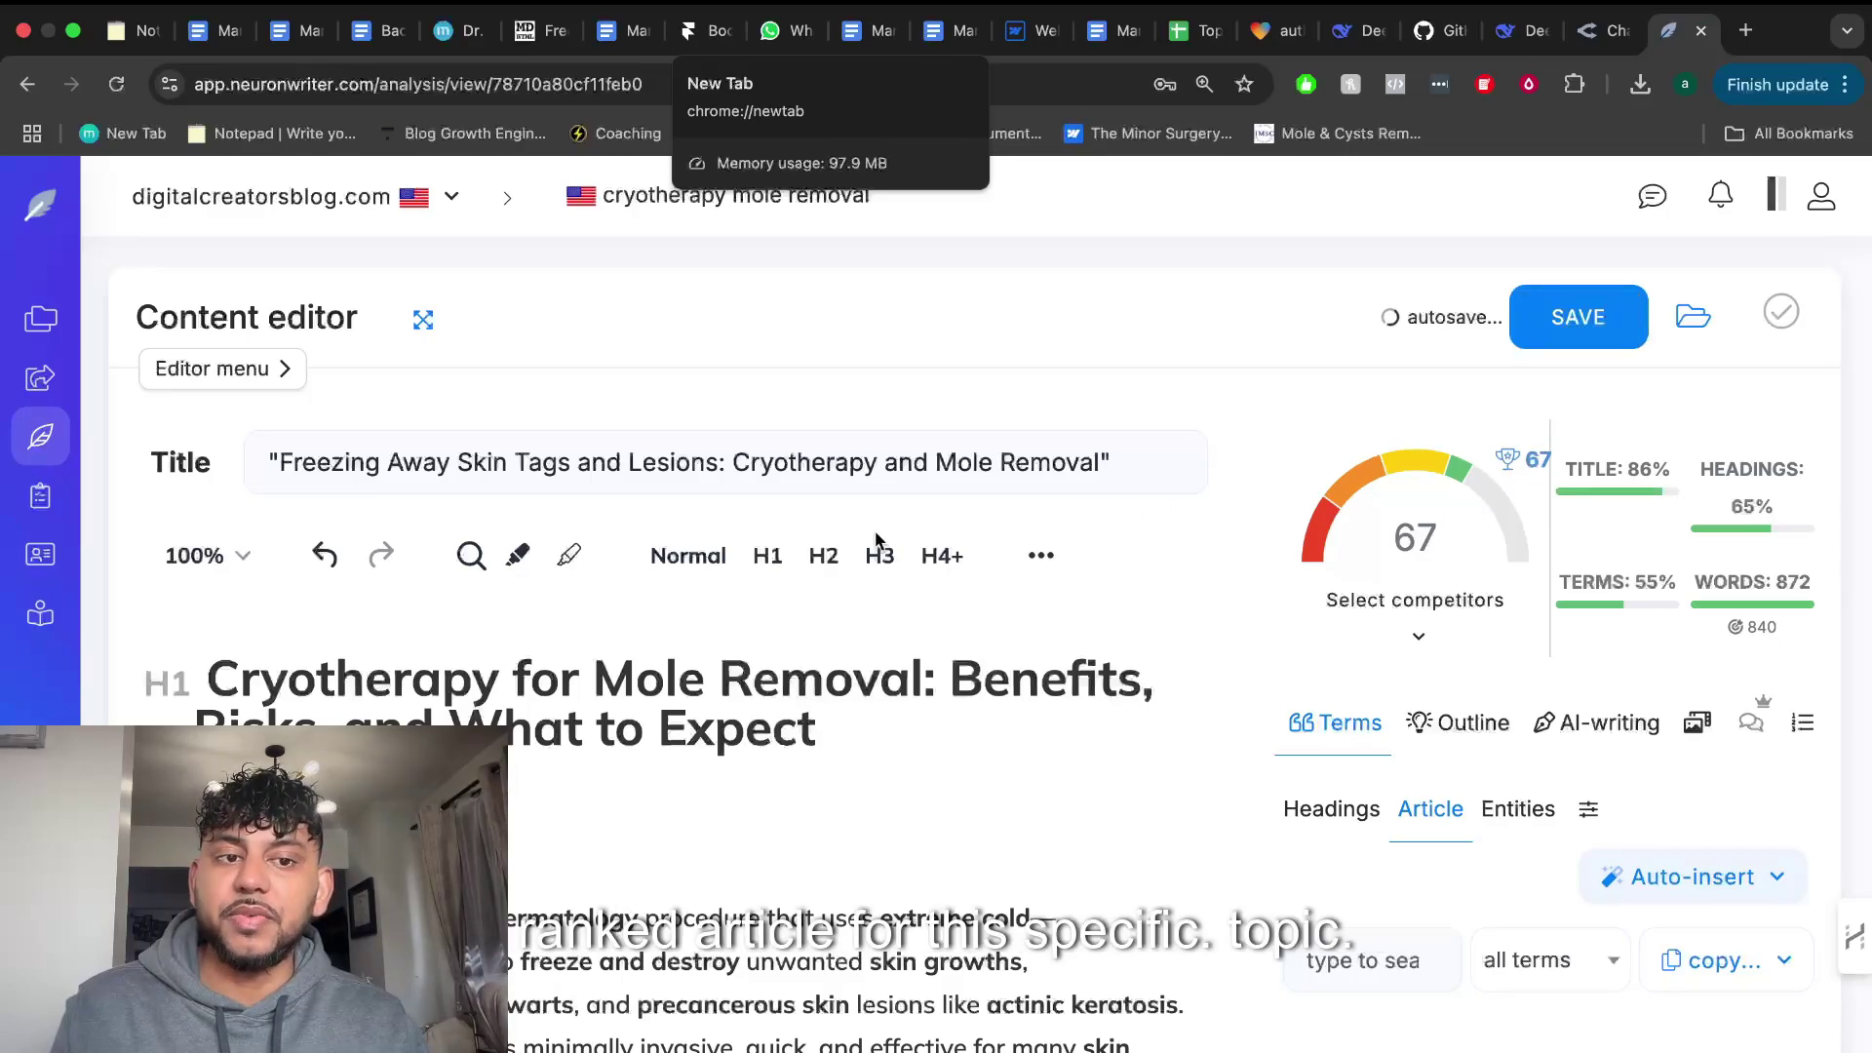
scroll(878, 539, "down", 3)
scroll(891, 537, "up", 3)
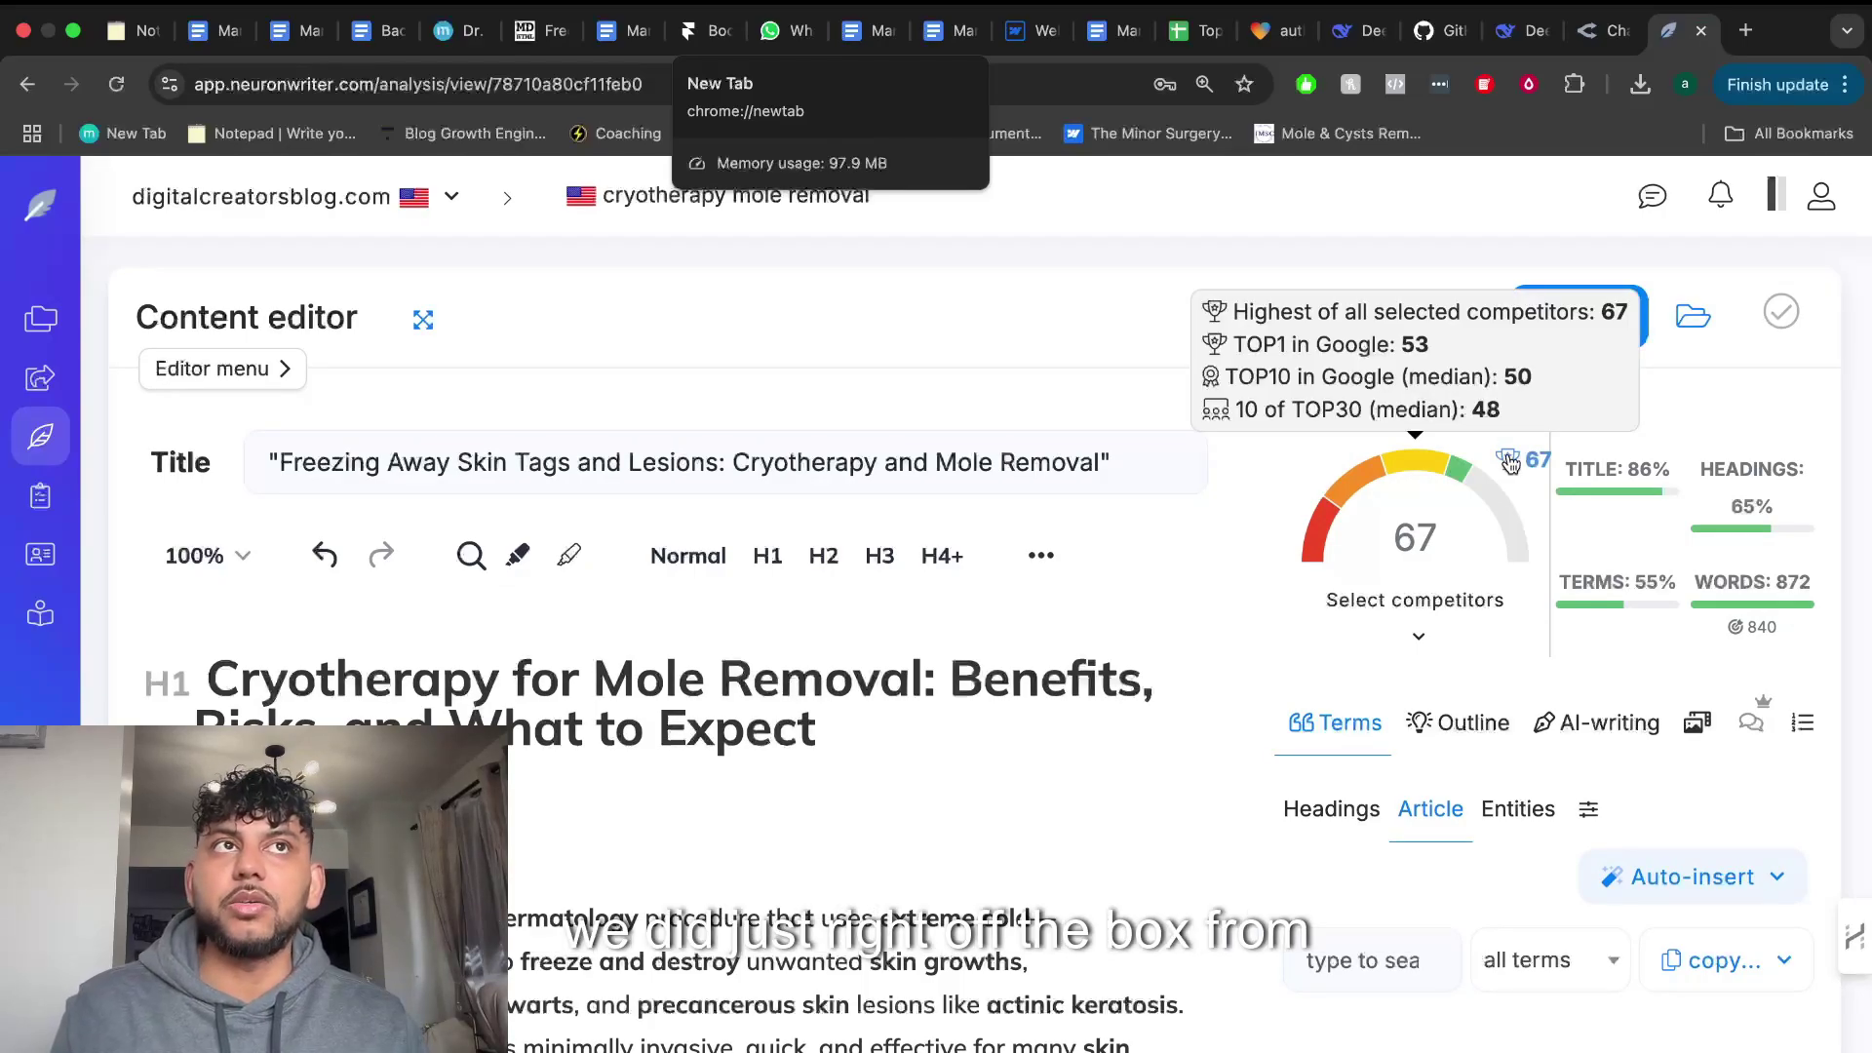
Bring the incognito DeepSeek chat forward and scroll through its cryotherapy webpage HTML code.
key("super+grave")
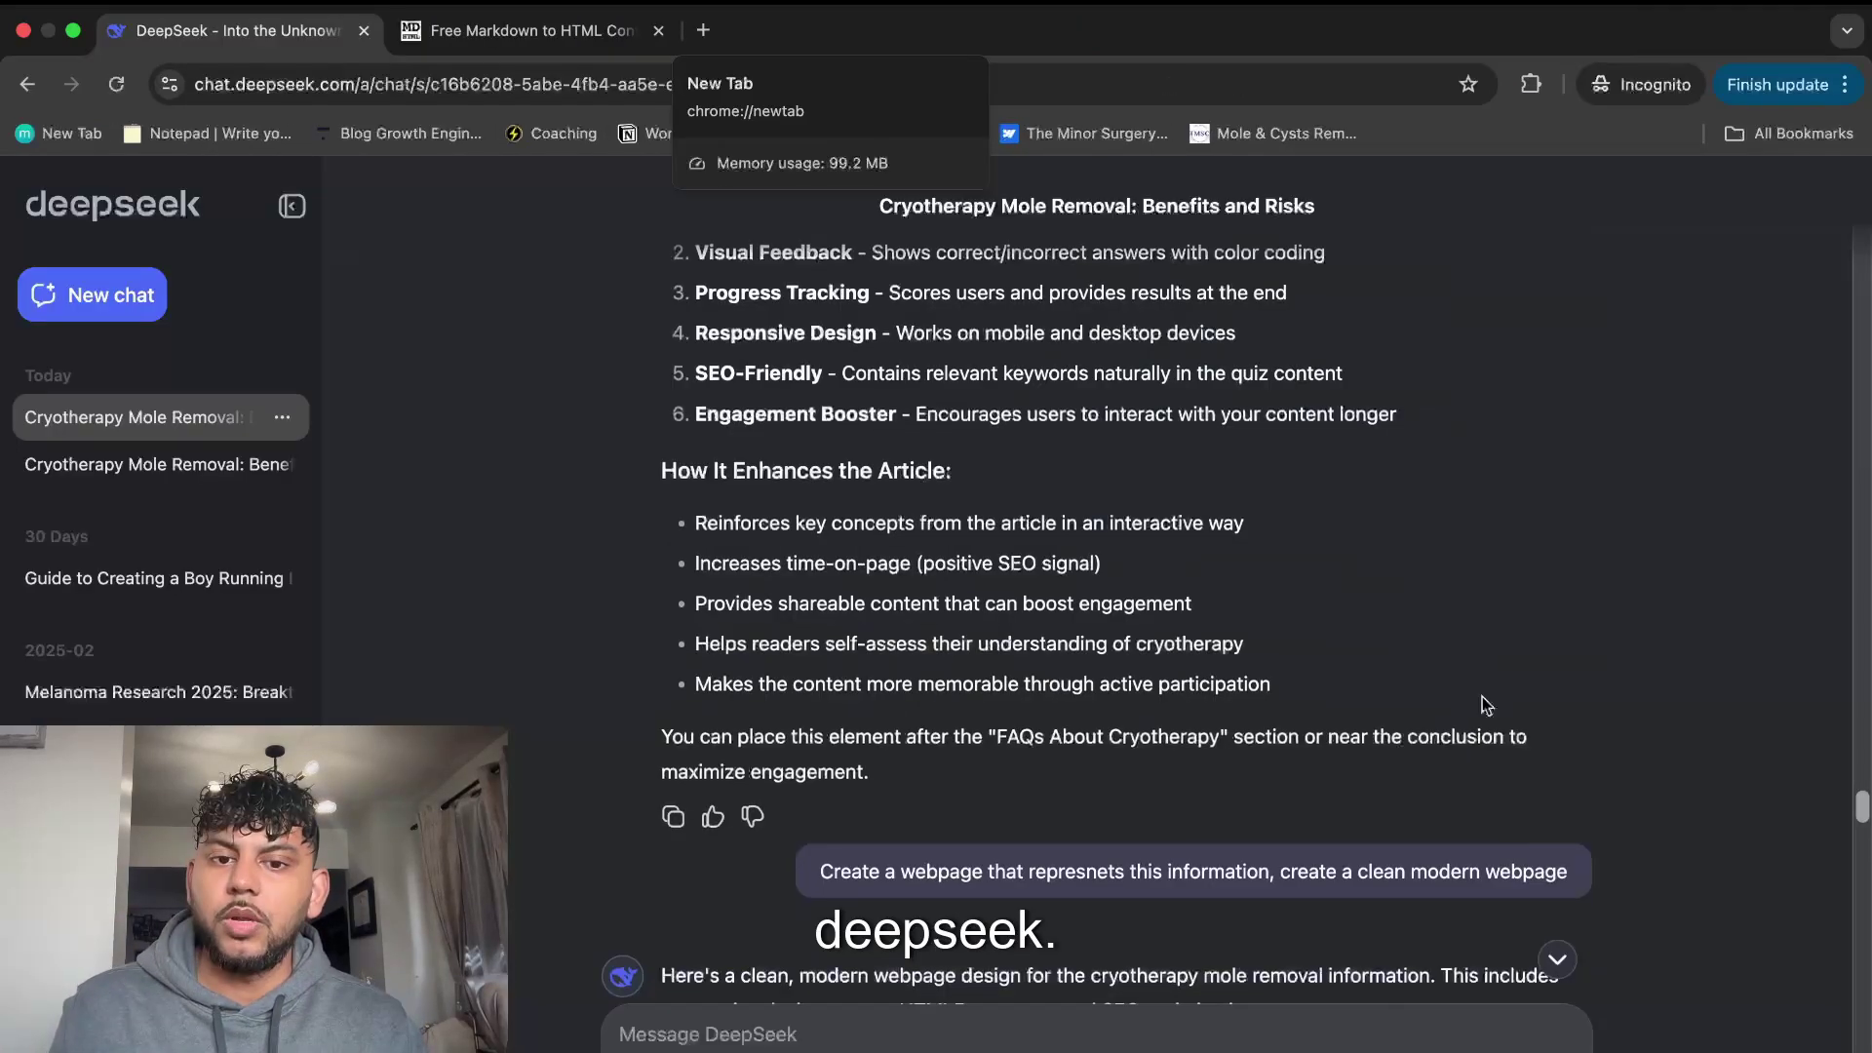
scroll(1481, 696, "down", 2)
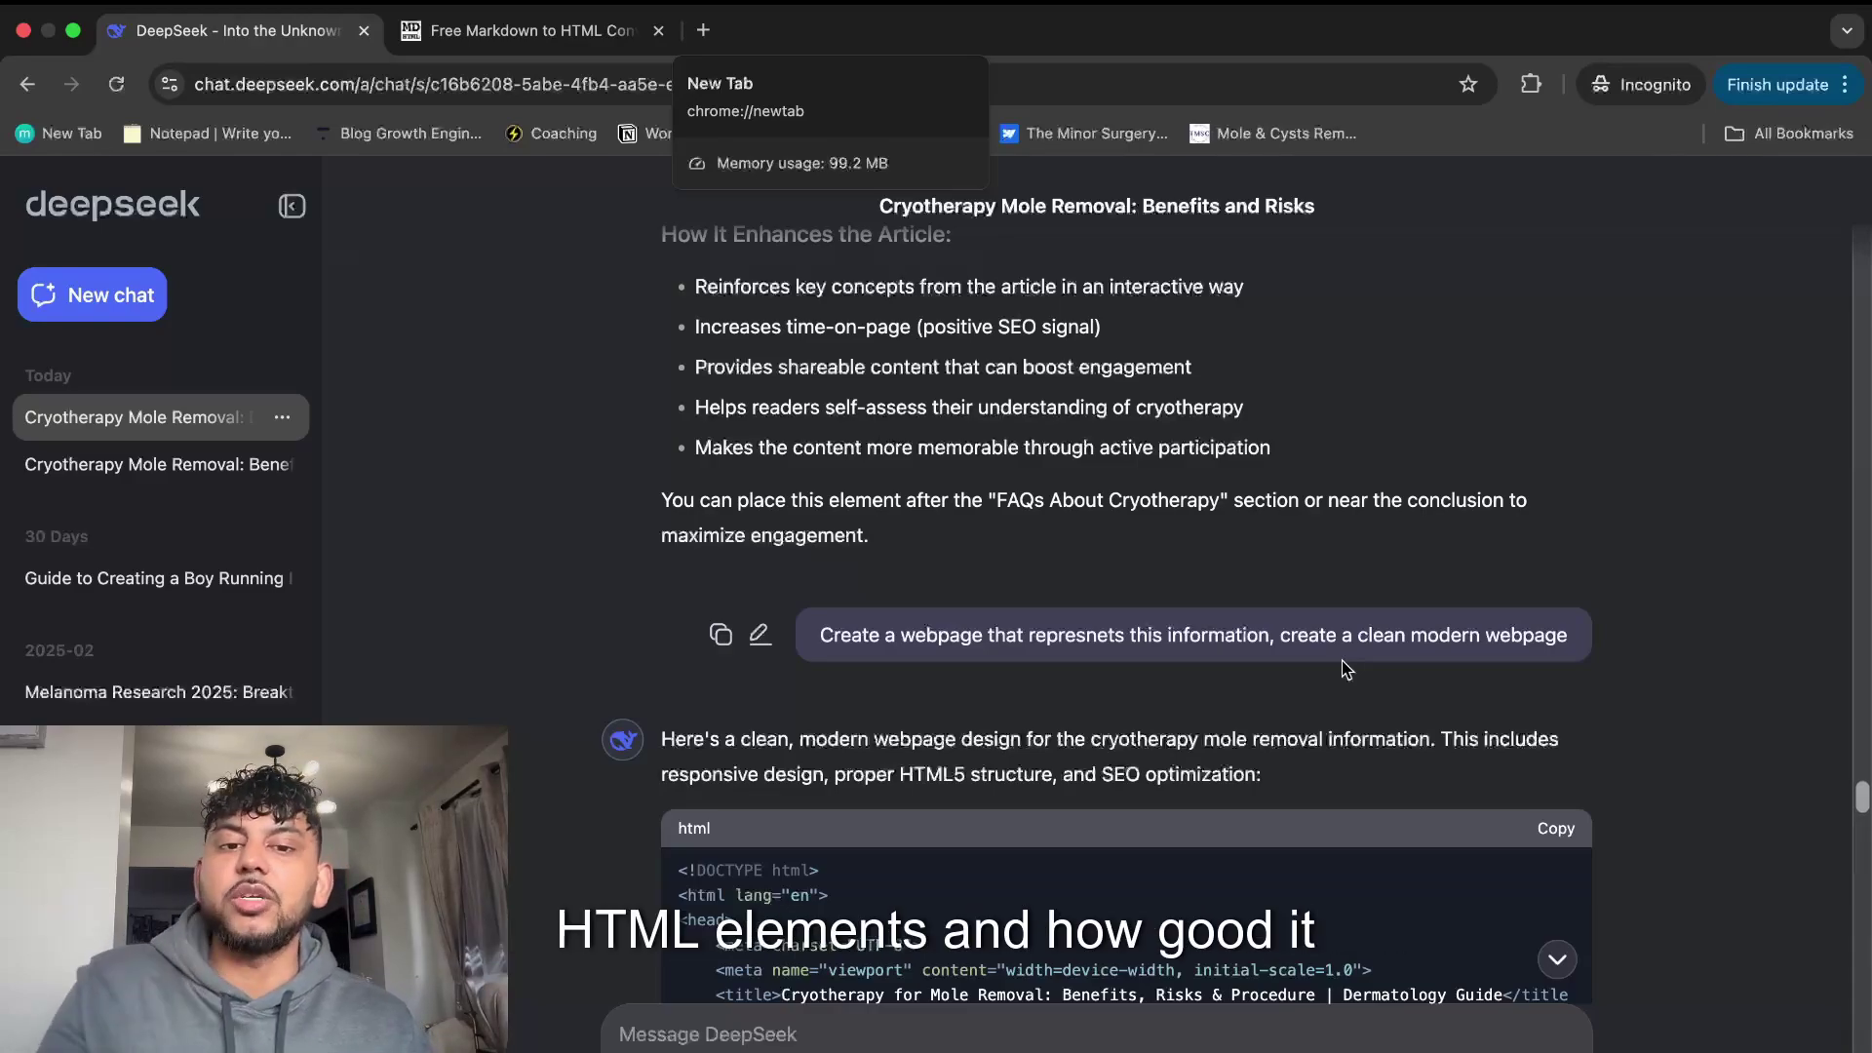
scroll(1599, 733, "down", 6)
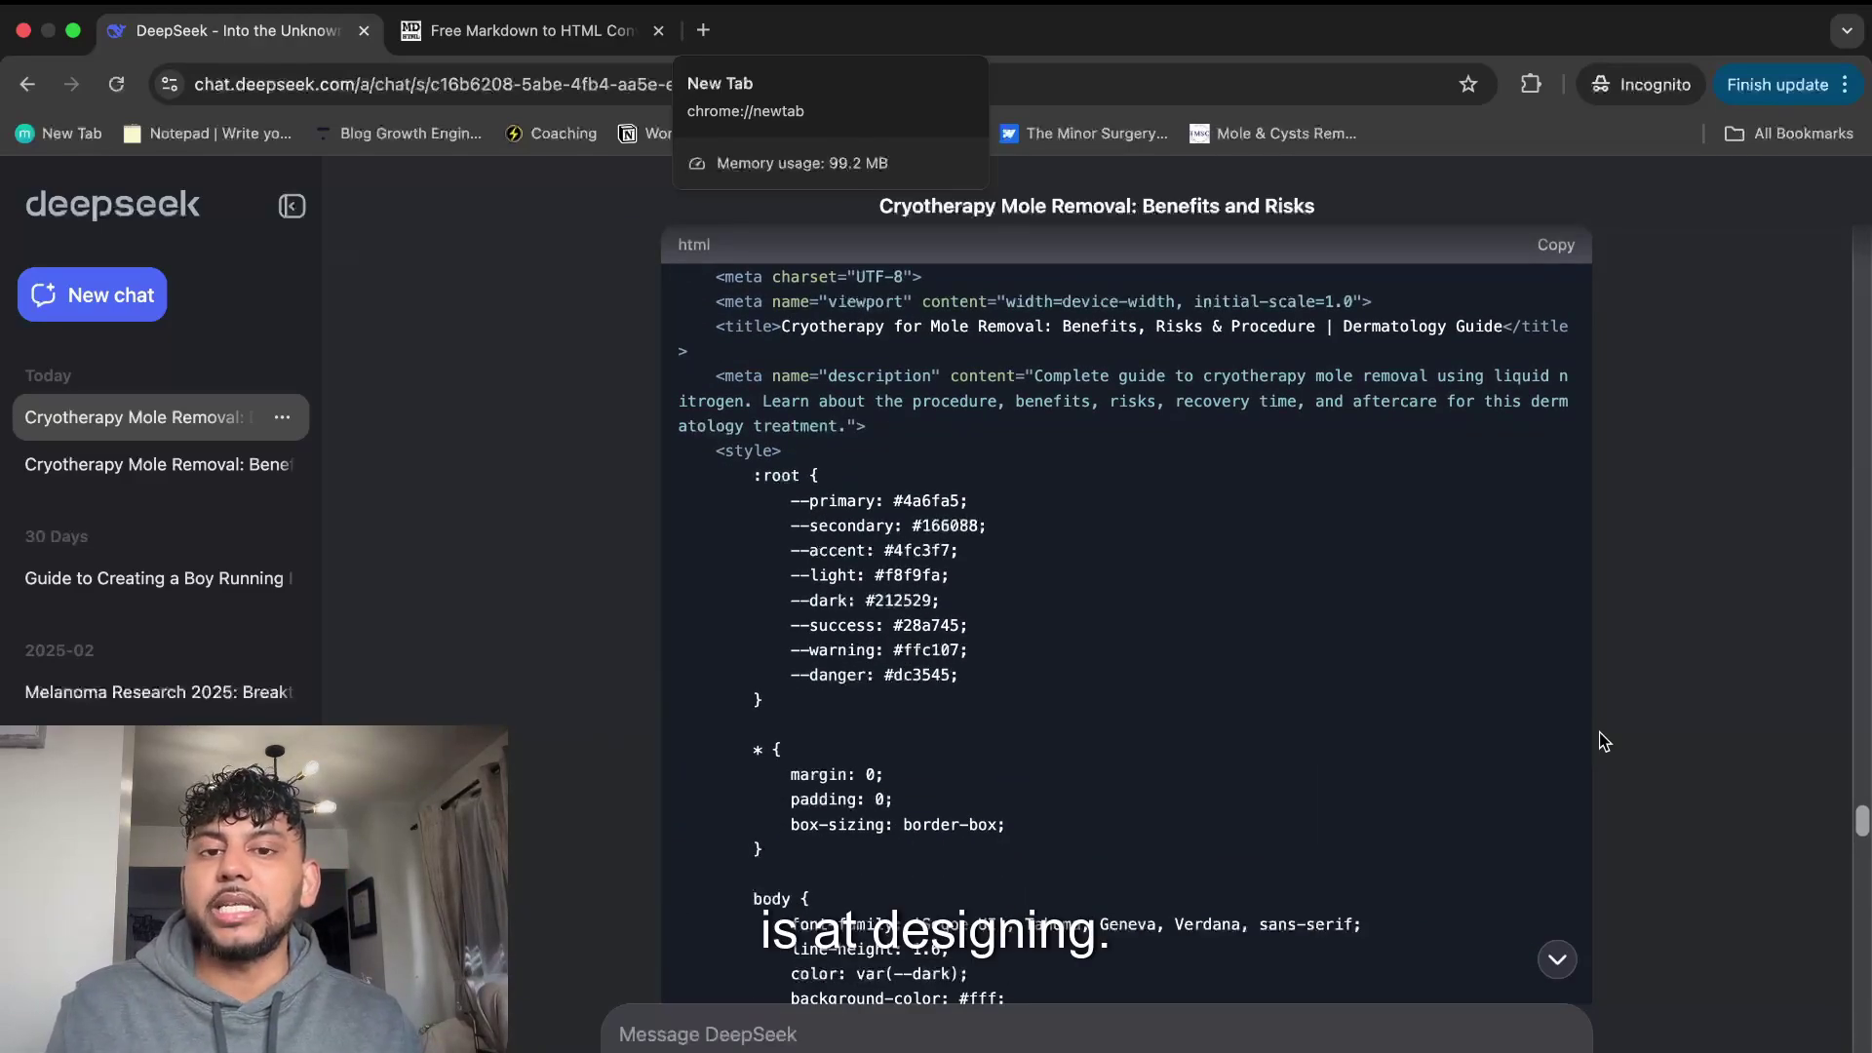
scroll(1603, 741, "down", 4)
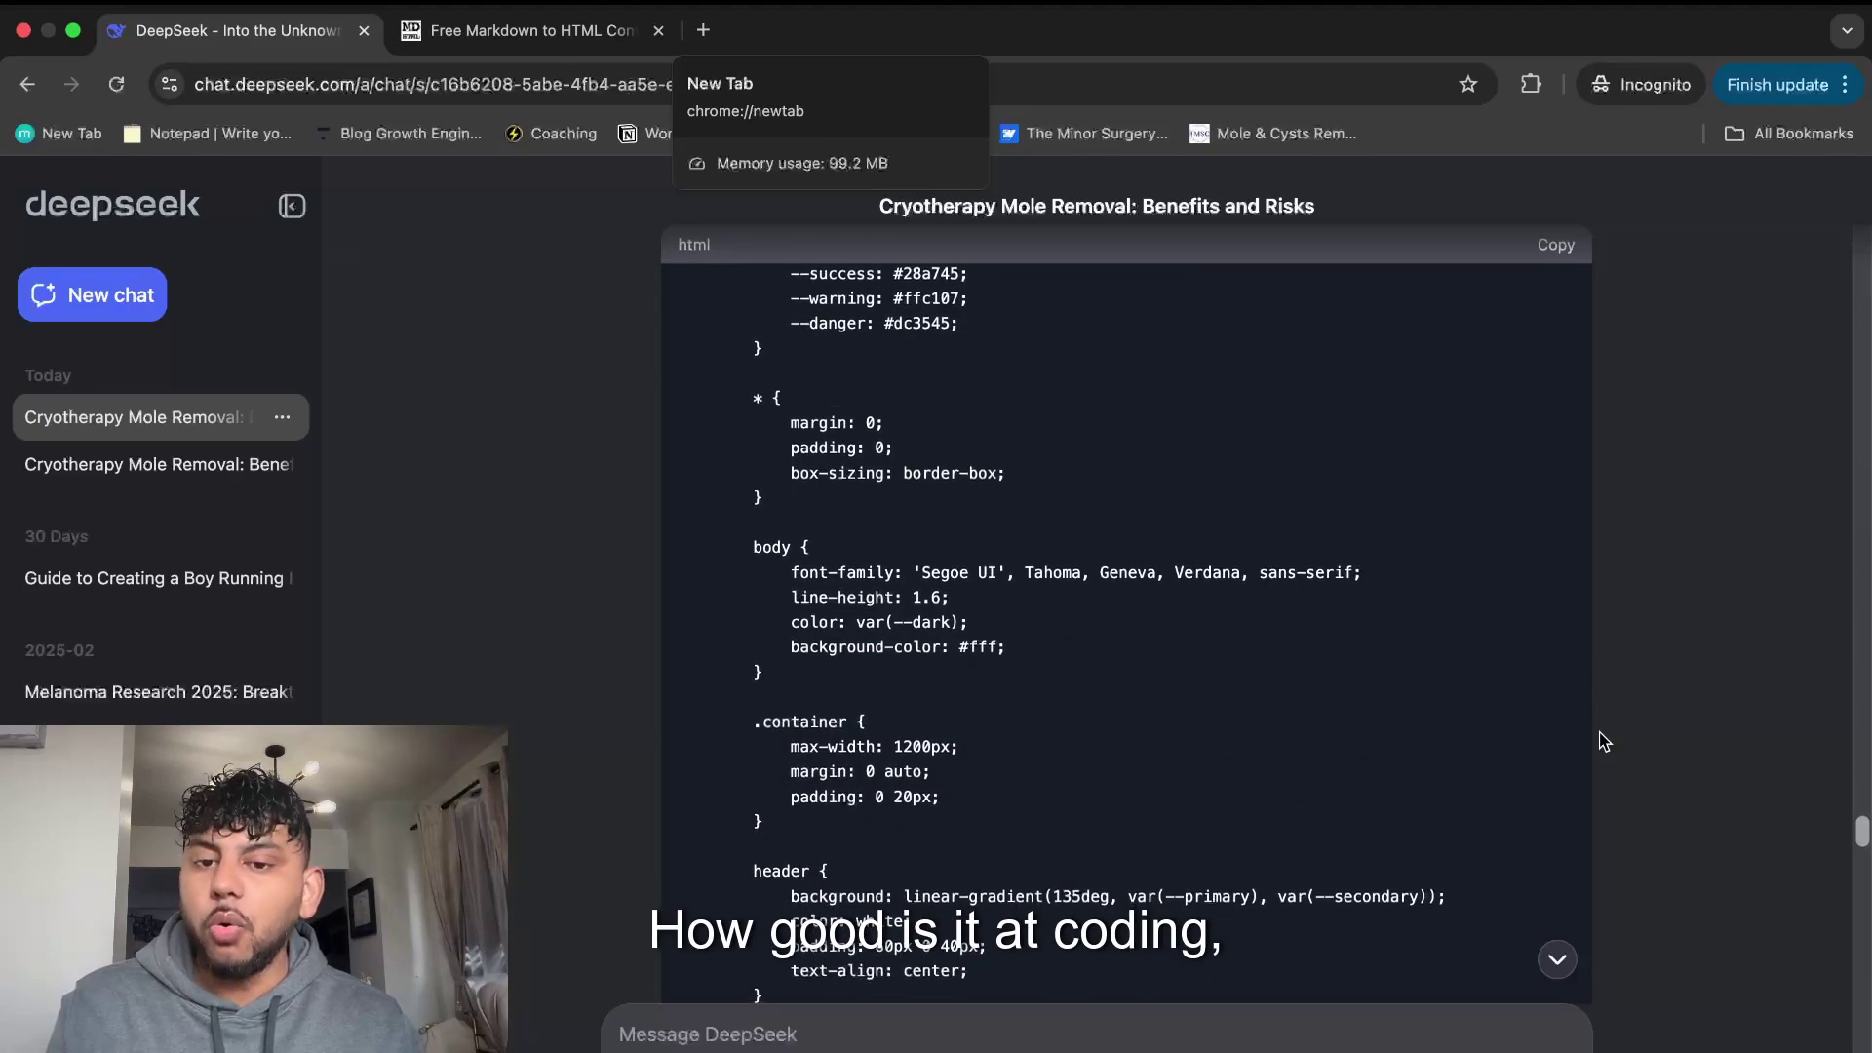
scroll(1603, 741, "down", 8)
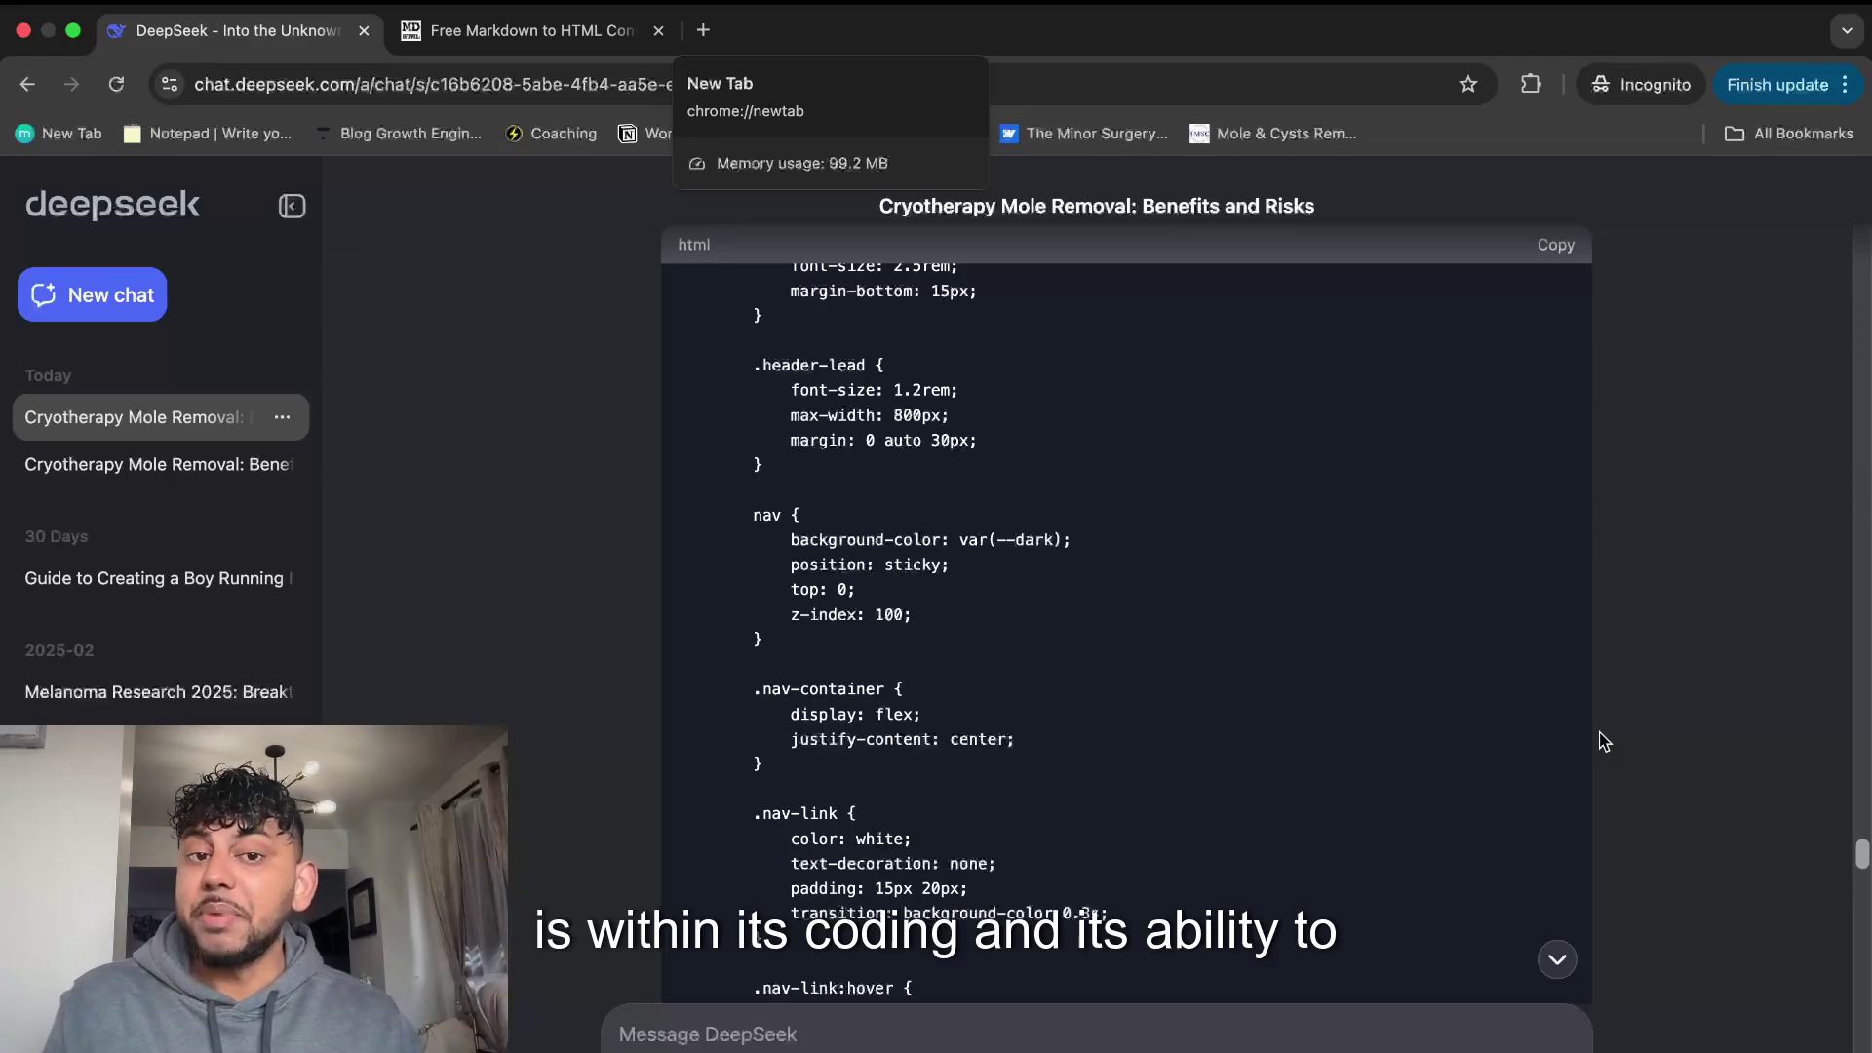
scroll(1604, 741, "down", 15)
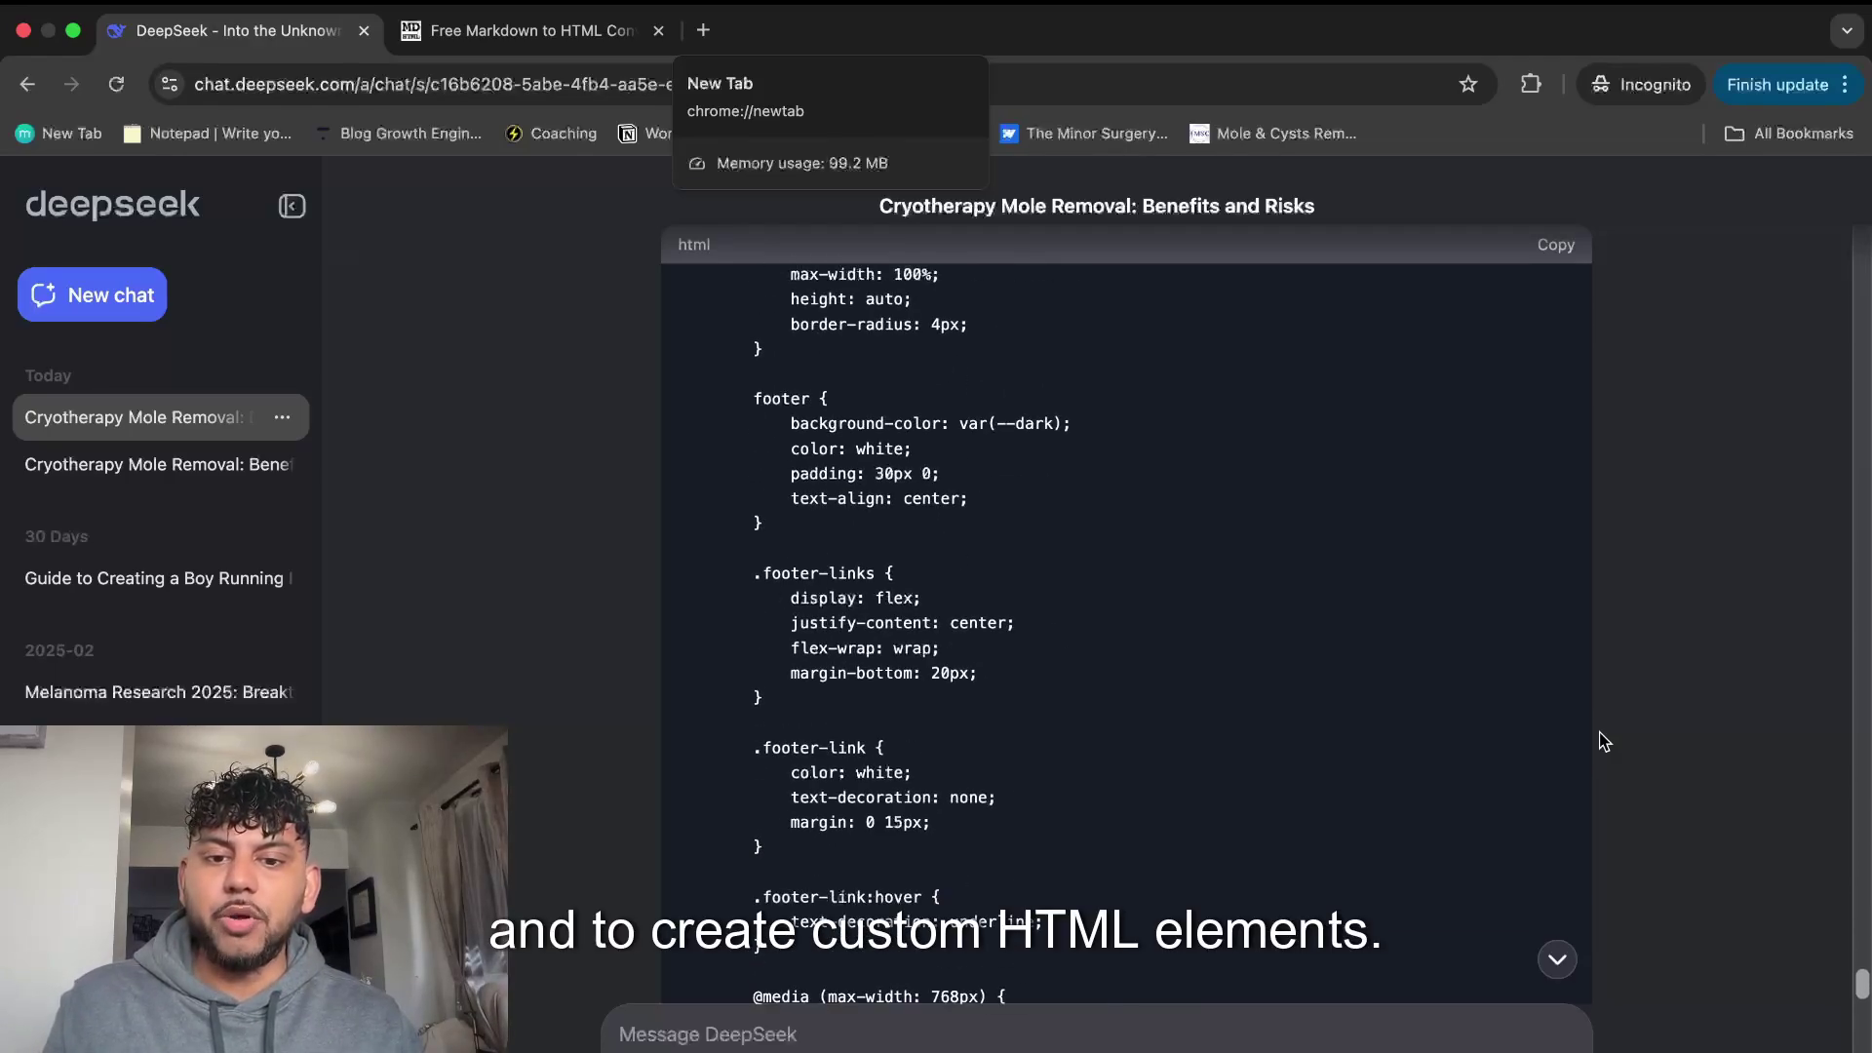
scroll(1604, 740, "down", 15)
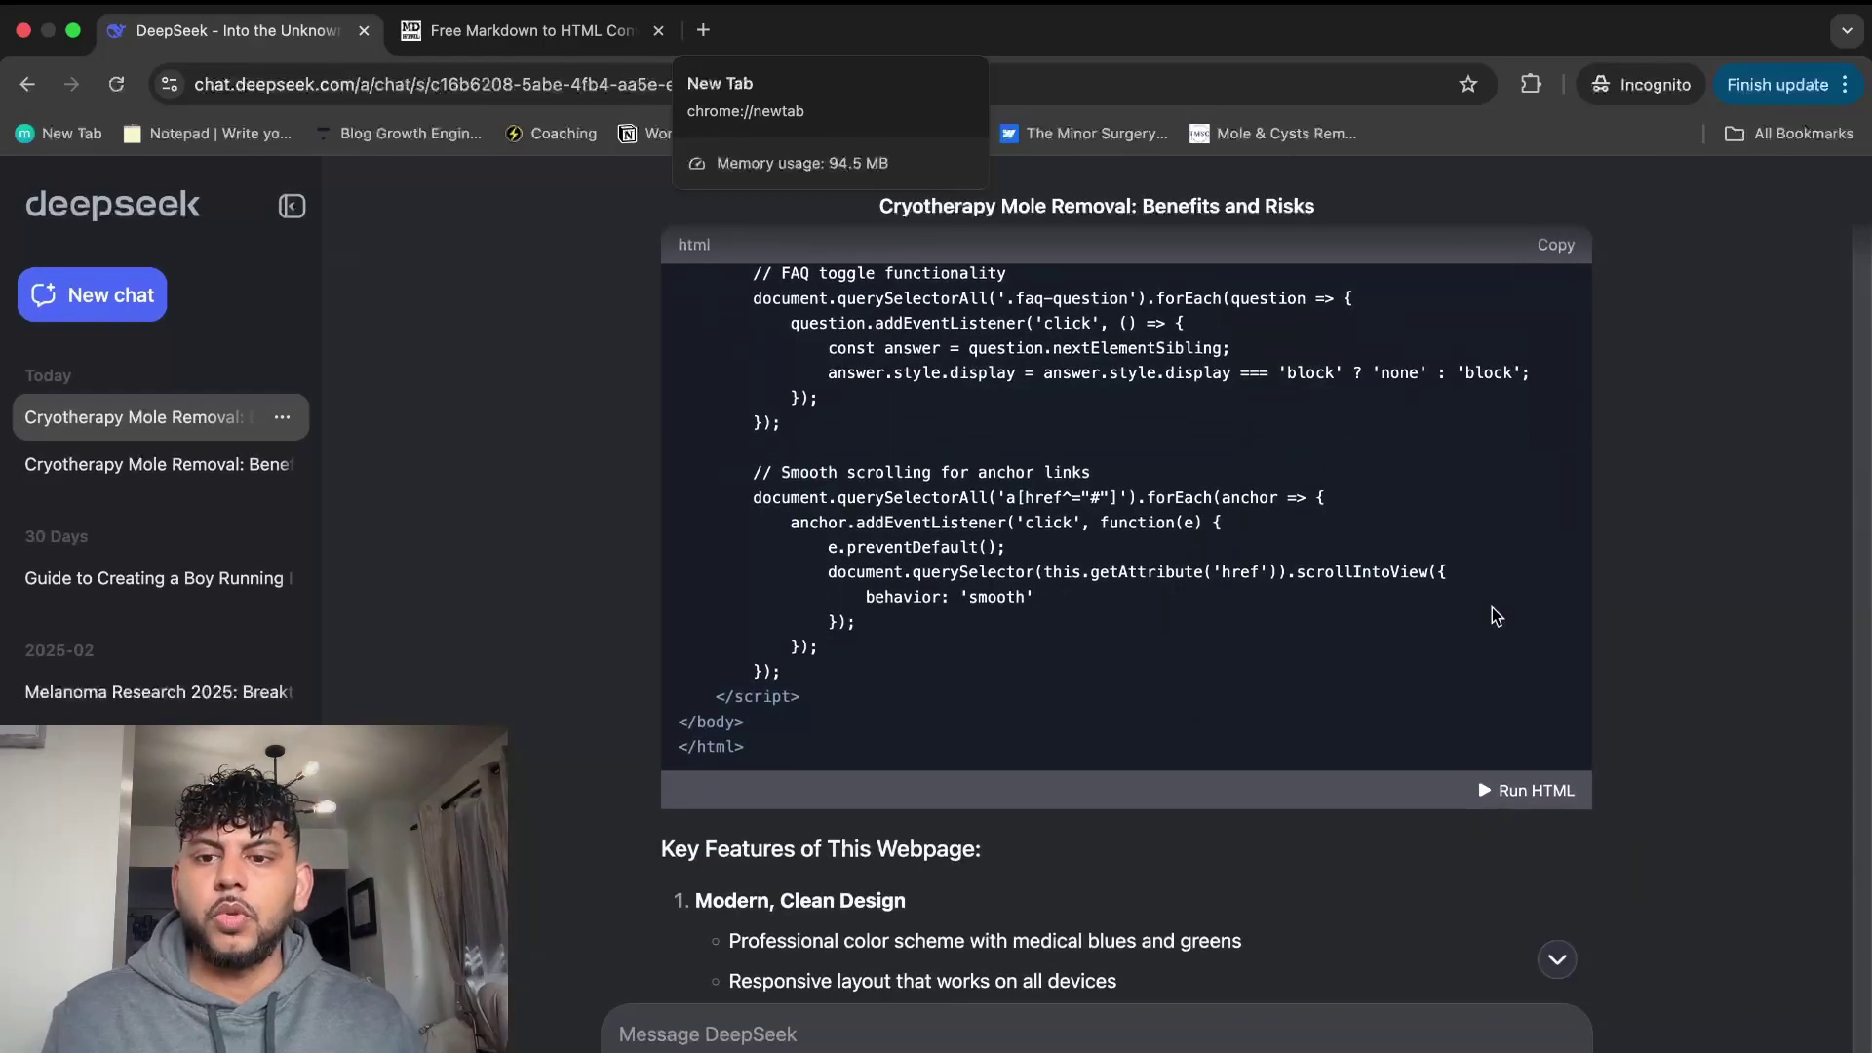
scroll(1587, 639, "up", 15)
scroll(1587, 639, "down", 10)
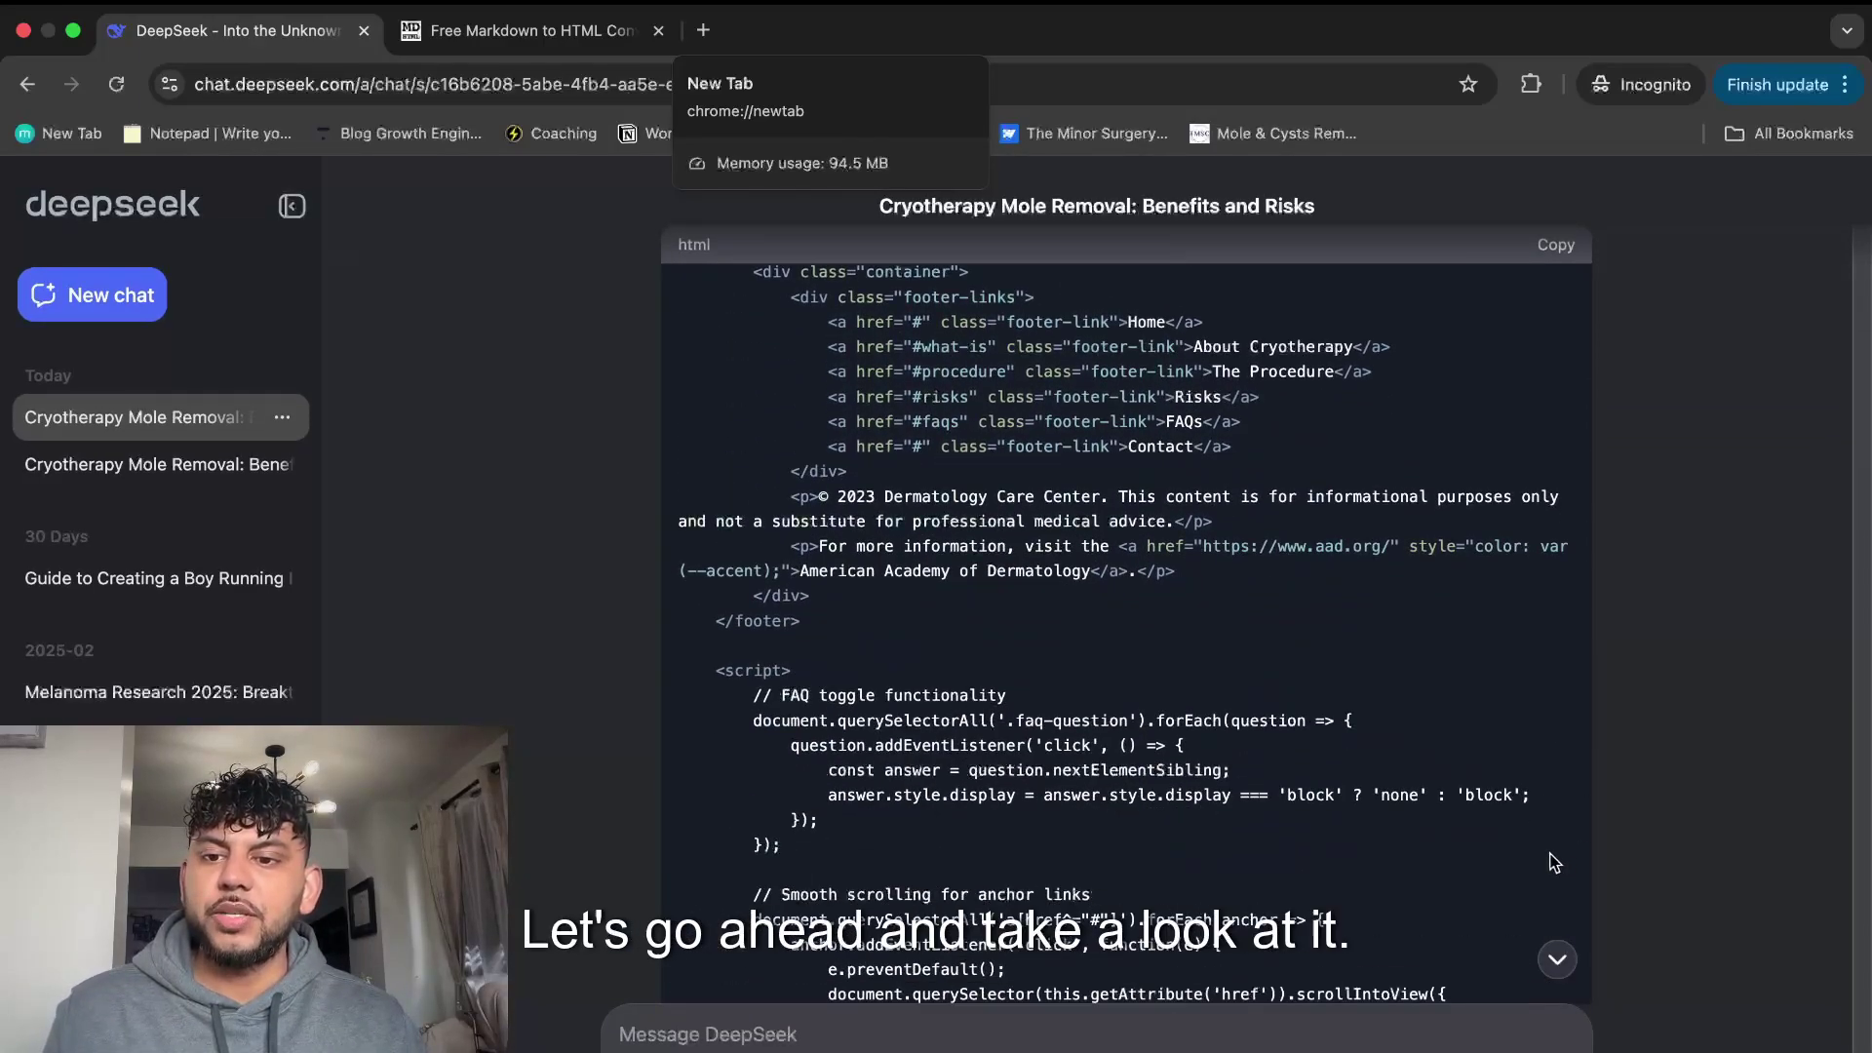
scroll(1554, 858, "down", 5)
Run the HTML as a live page and test the Procedure, Benefits, Risks, Recovery and FAQs links.
left_click(1504, 509)
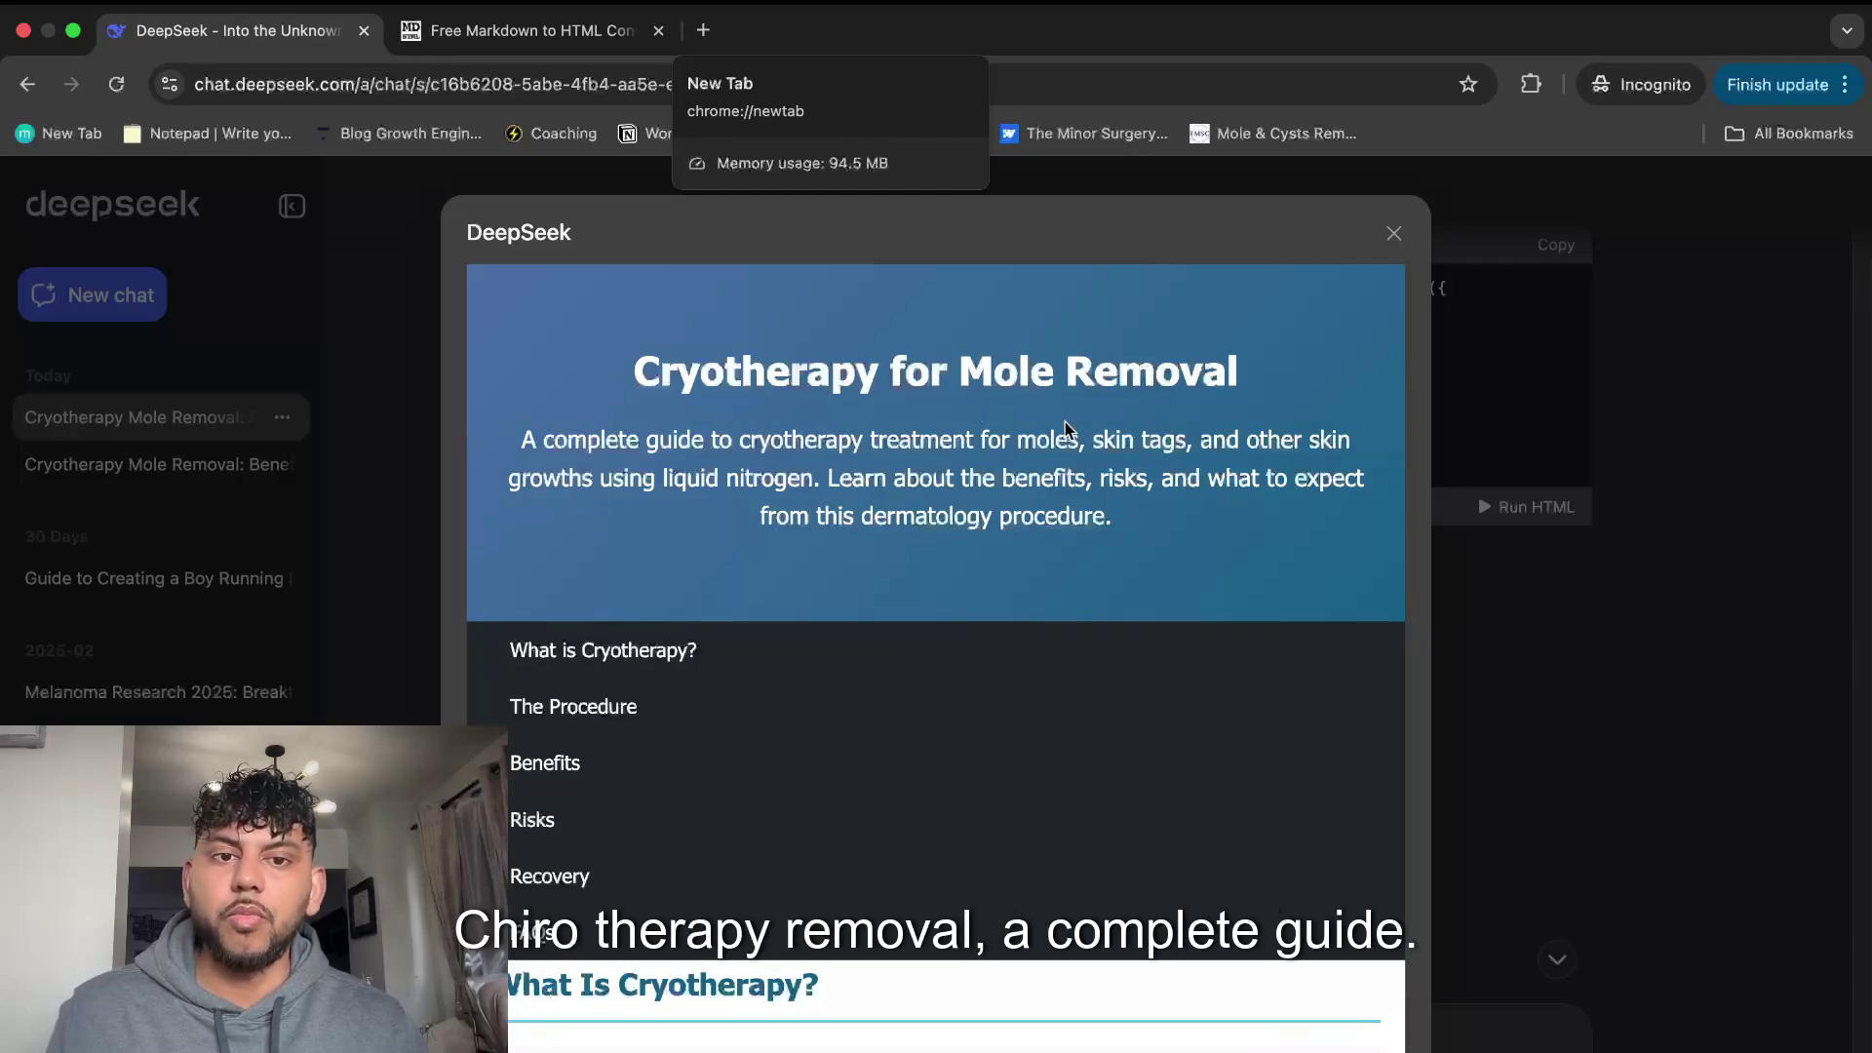
scroll(1064, 421, "down", 1)
scroll(933, 472, "down", 6)
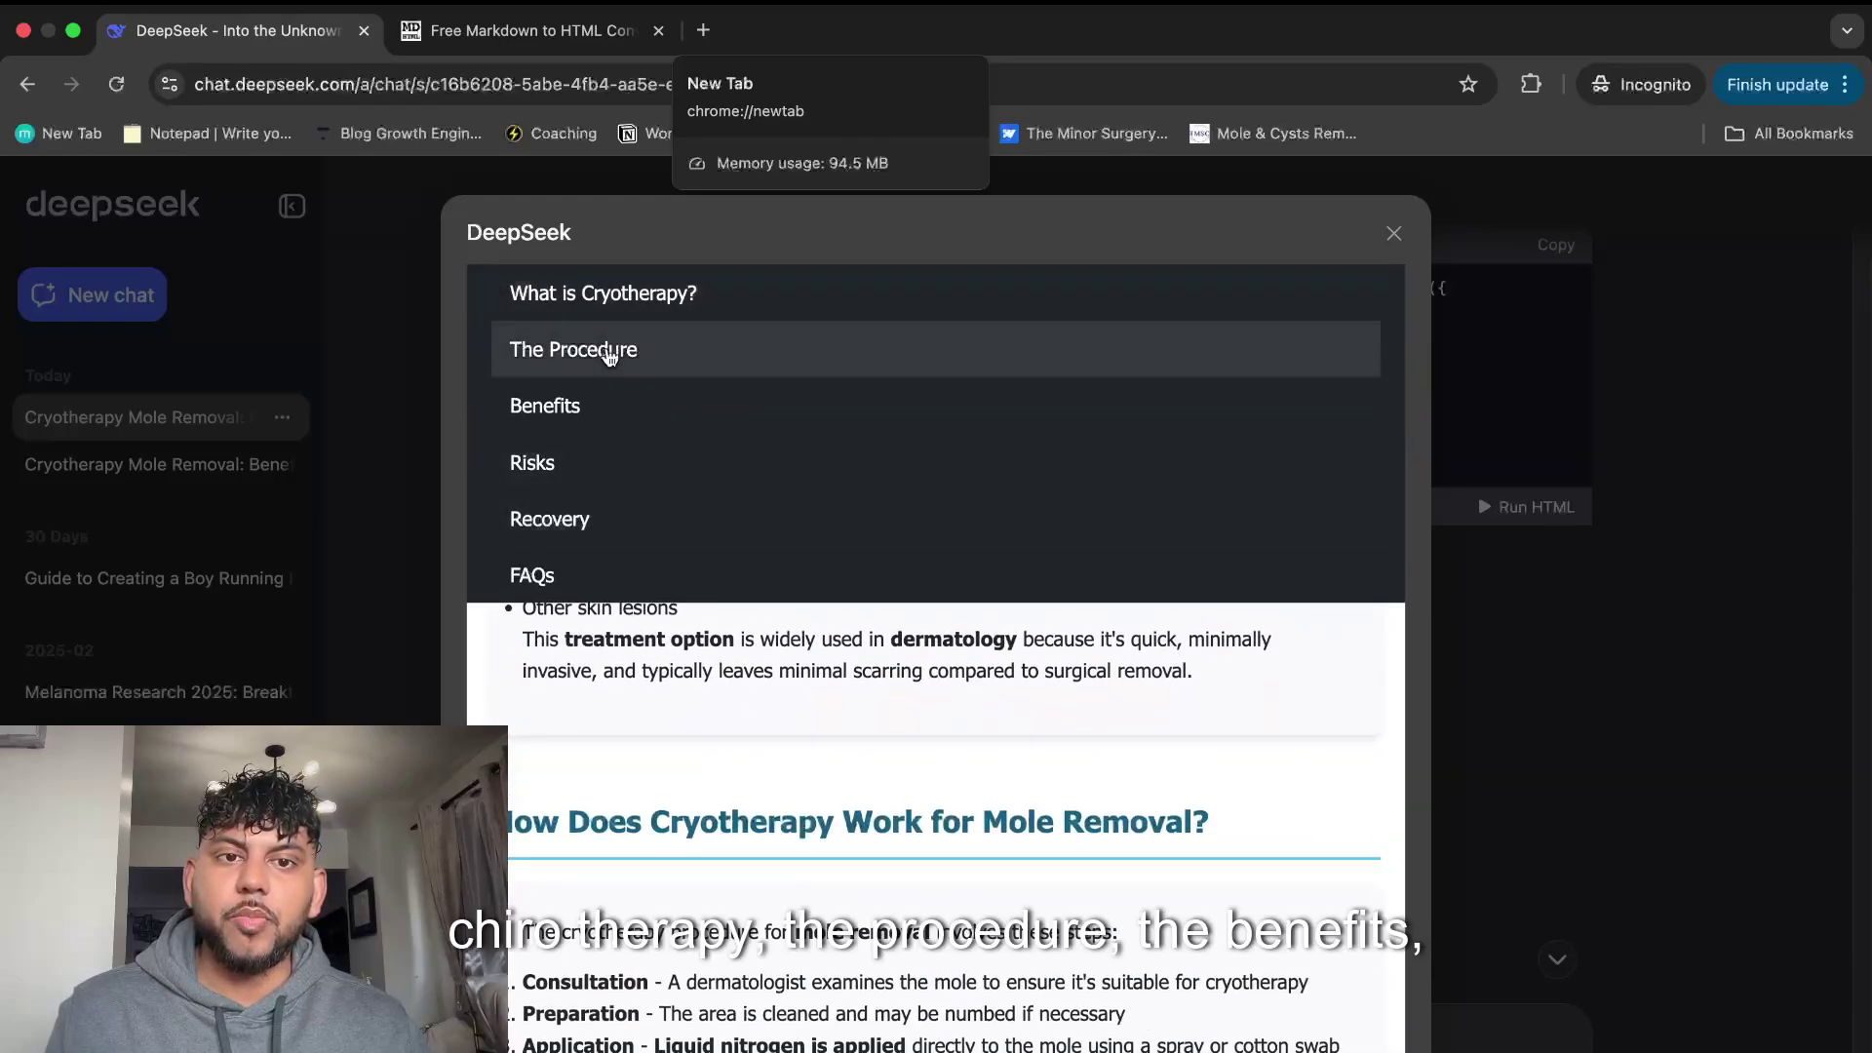
left_click(605, 353)
left_click(596, 406)
left_click(585, 459)
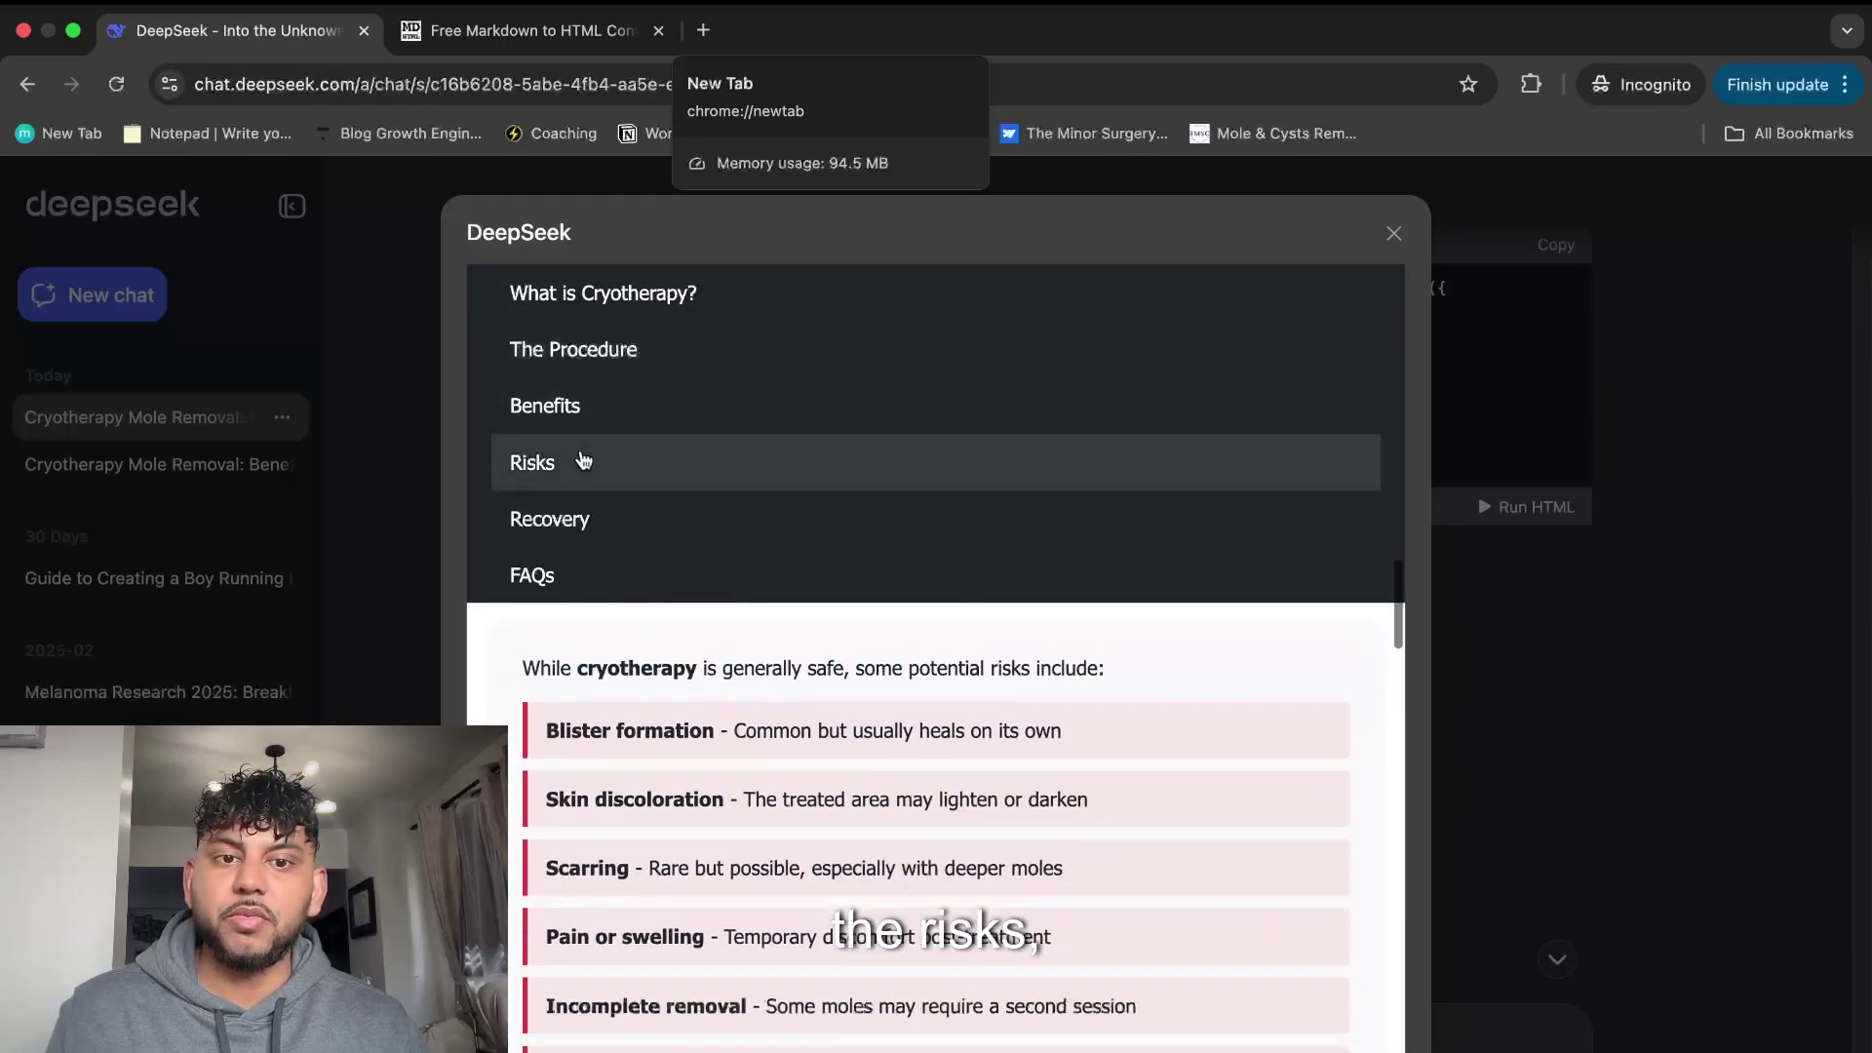
left_click(591, 522)
left_click(568, 573)
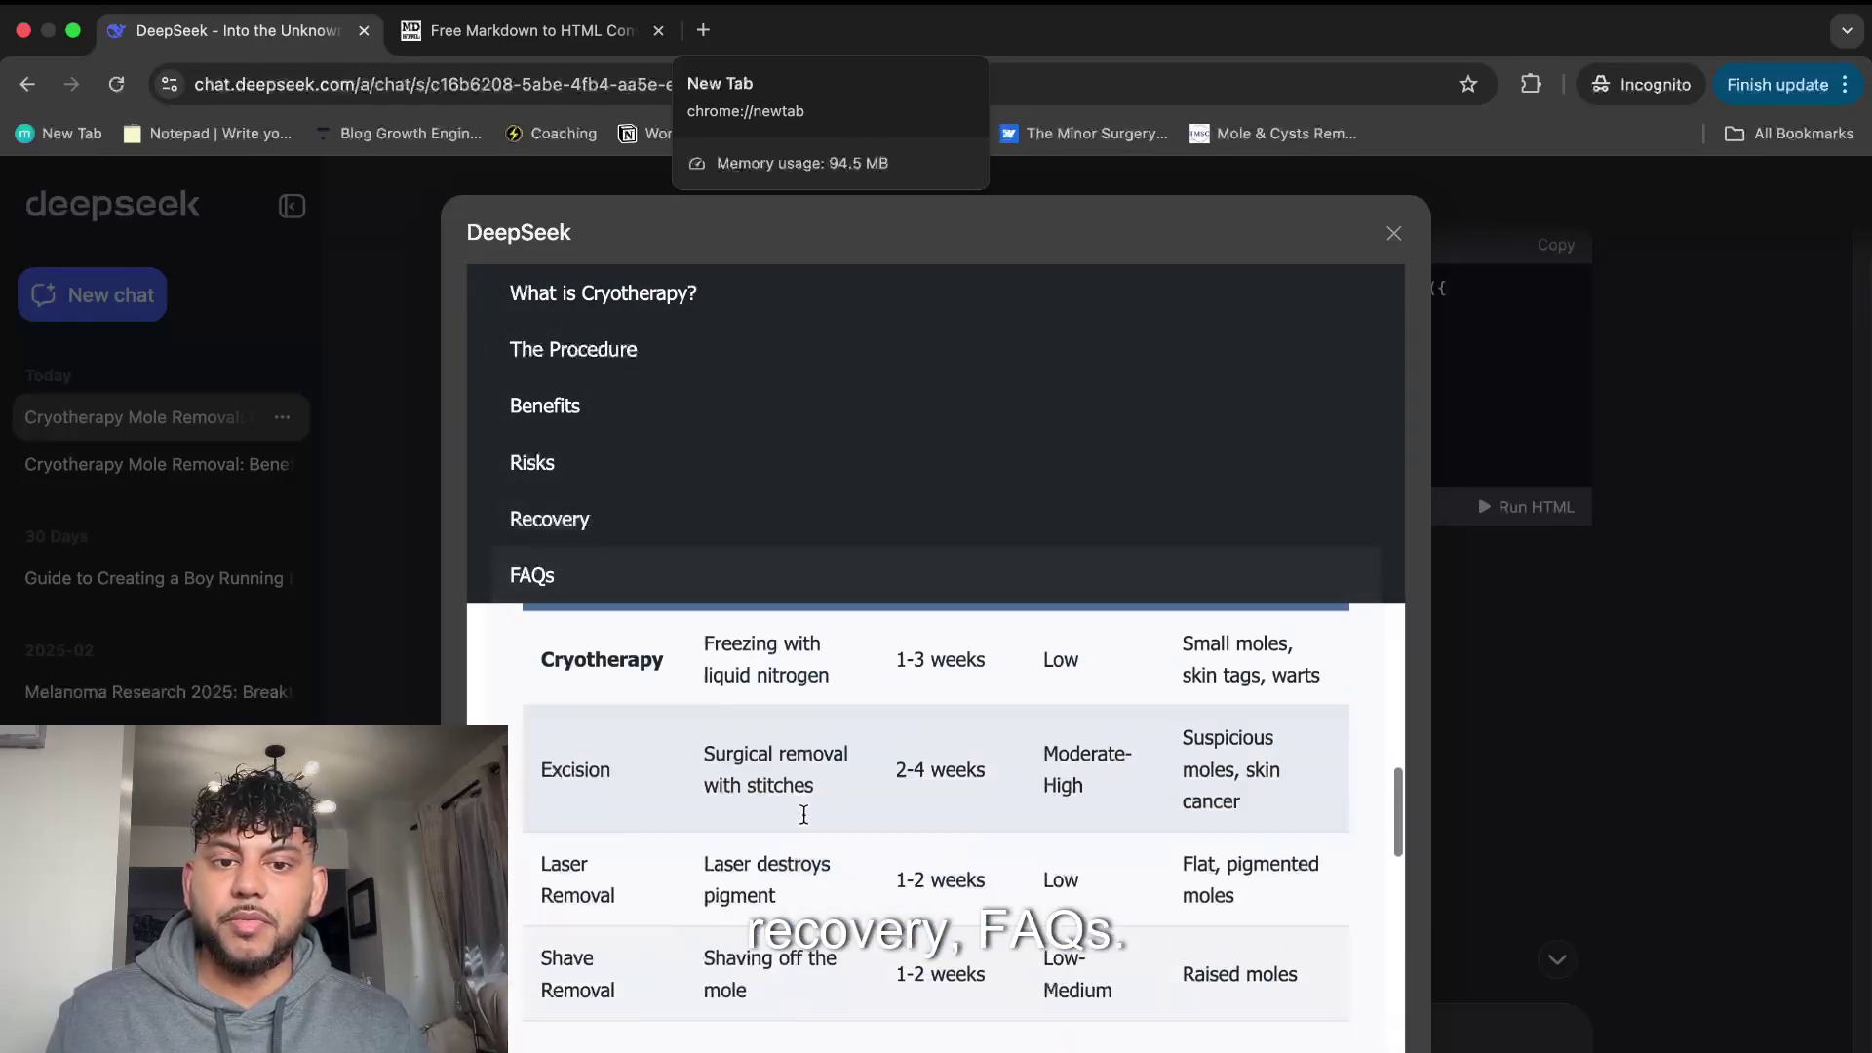
Scroll the rendered cryotherapy page and jump back to its Risks section.
scroll(871, 943, "down", 10)
scroll(871, 943, "up", 10)
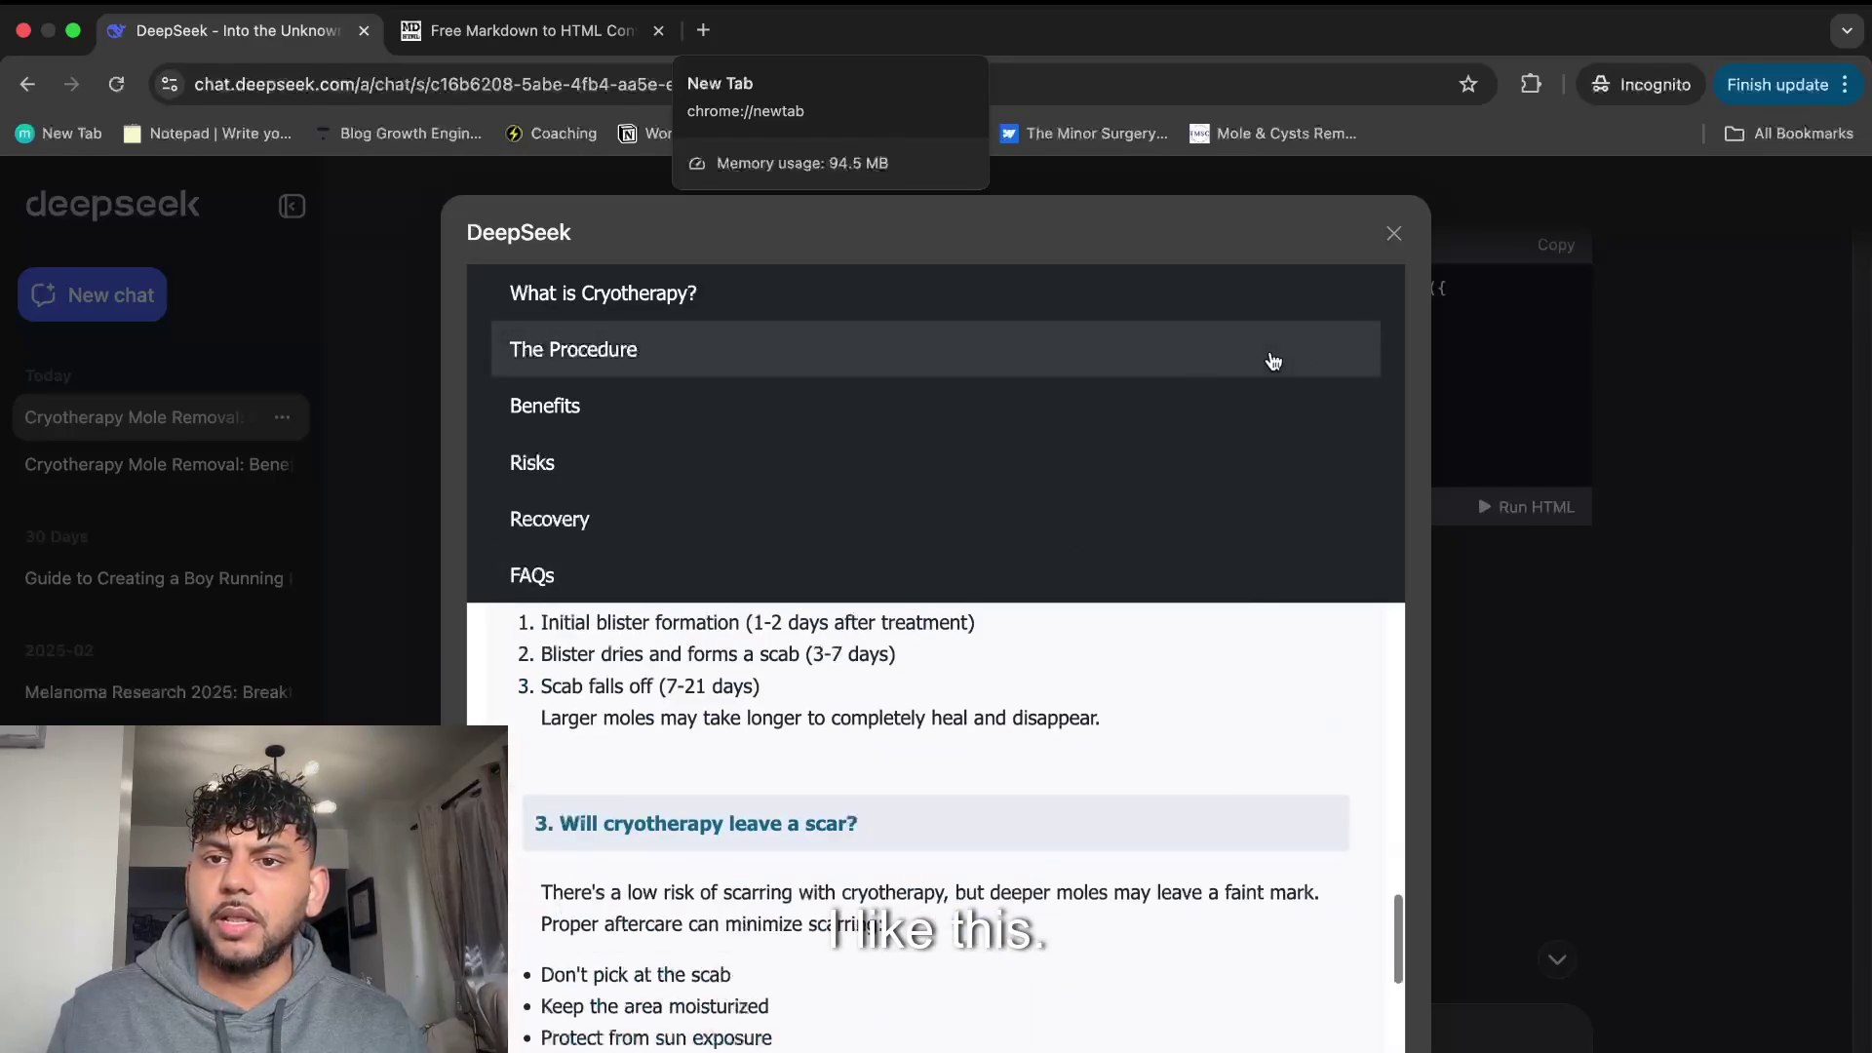
scroll(1219, 390, "up", 3)
left_click(1073, 464)
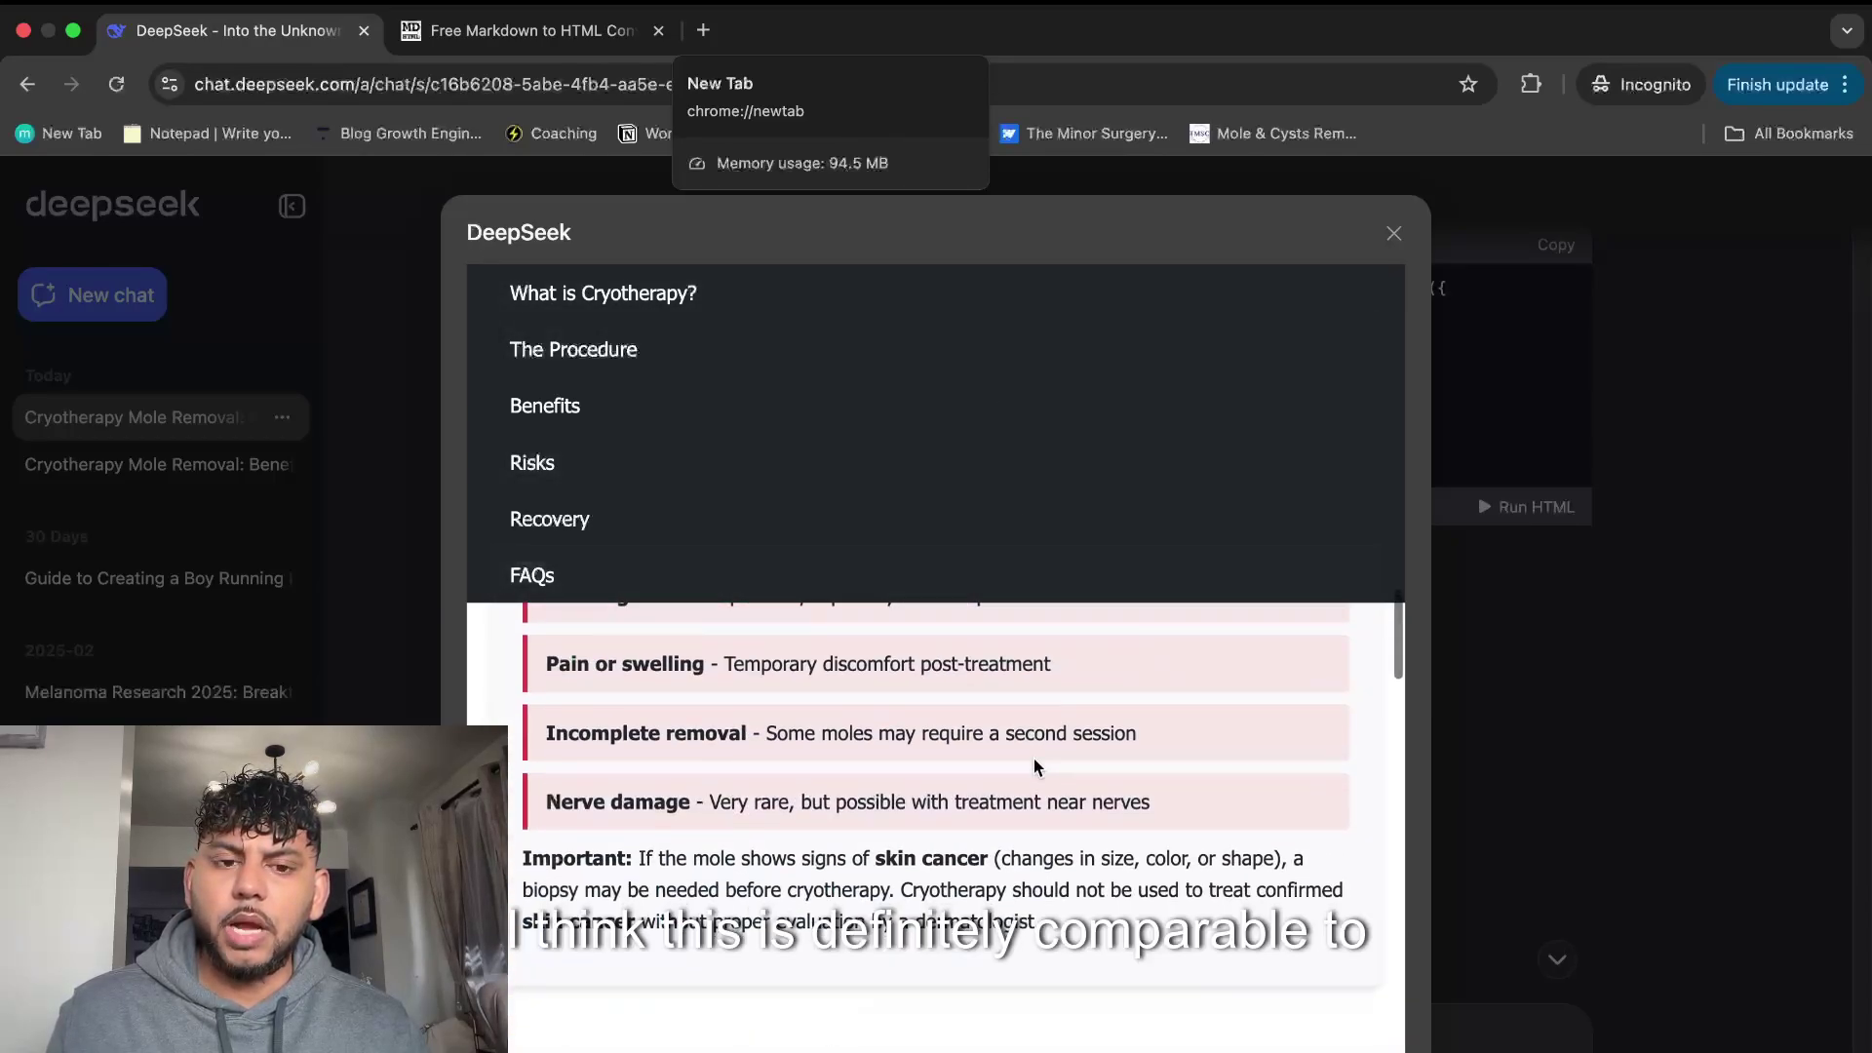
scroll(1037, 765, "down", 15)
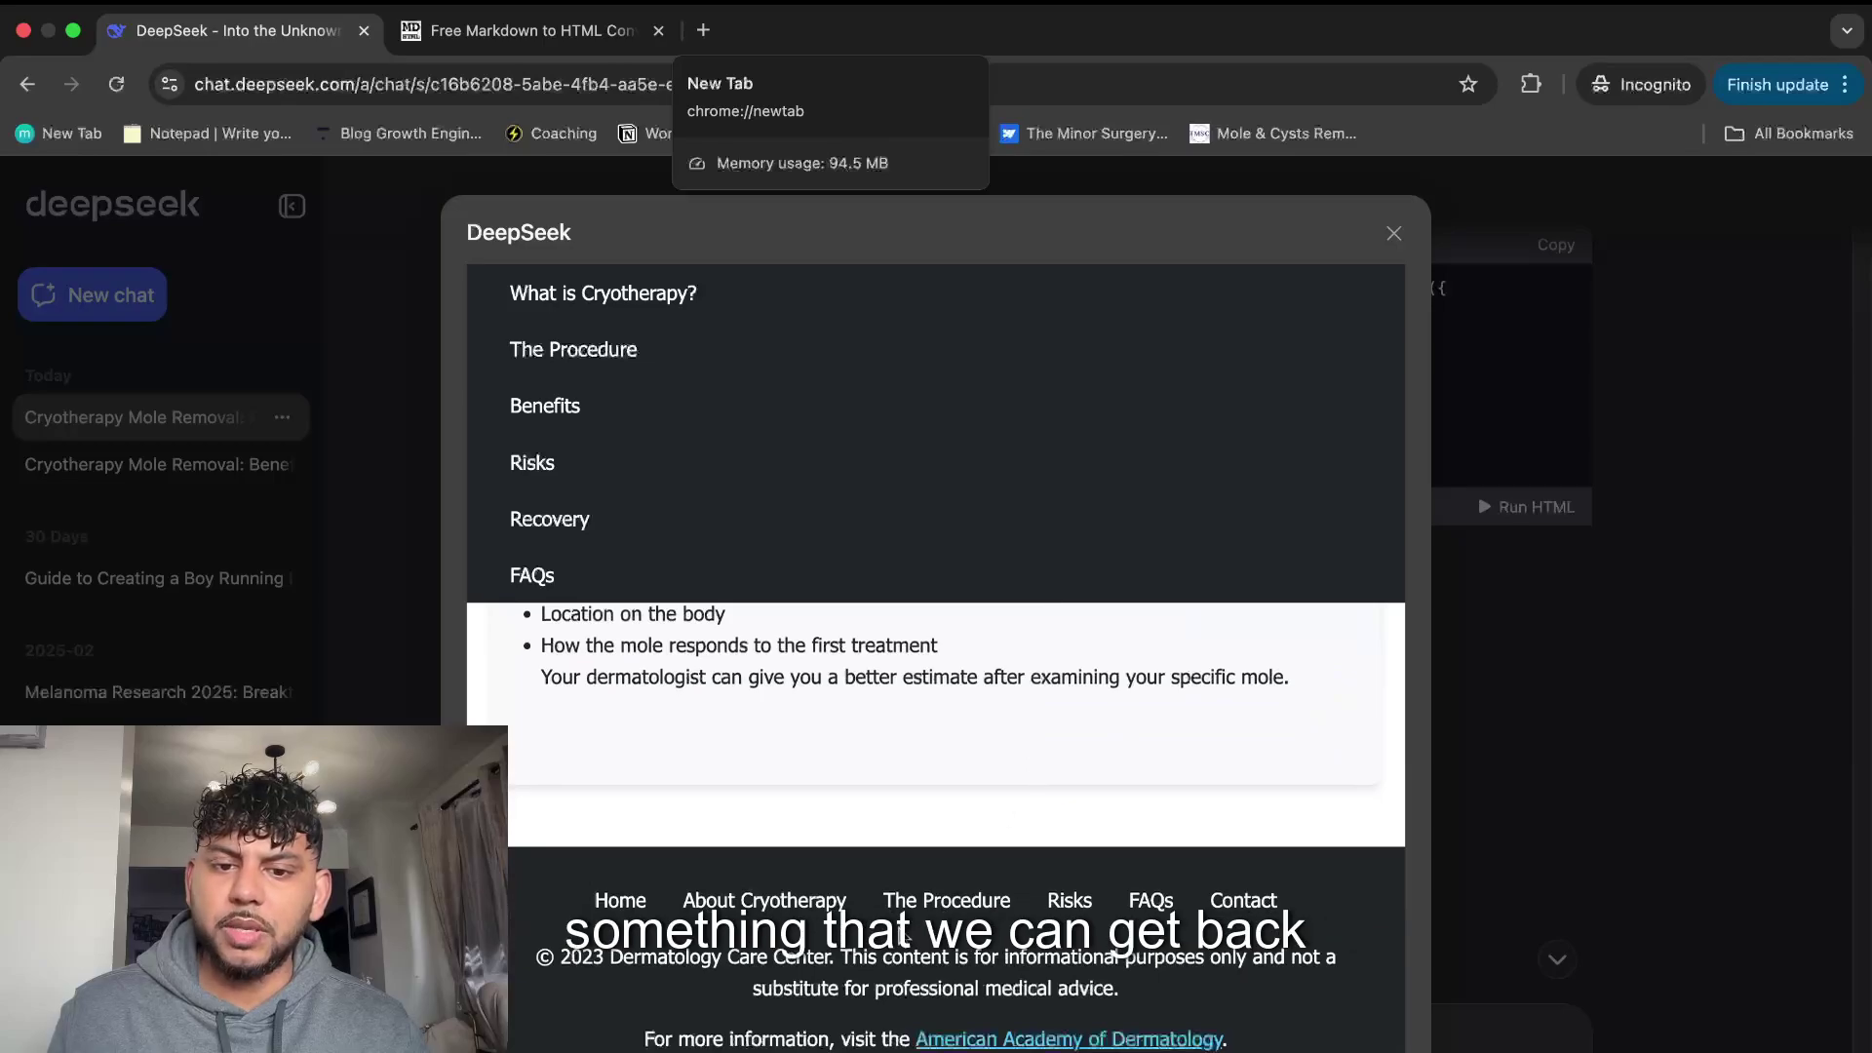
scroll(972, 941, "up", 20)
scroll(972, 952, "up", 10)
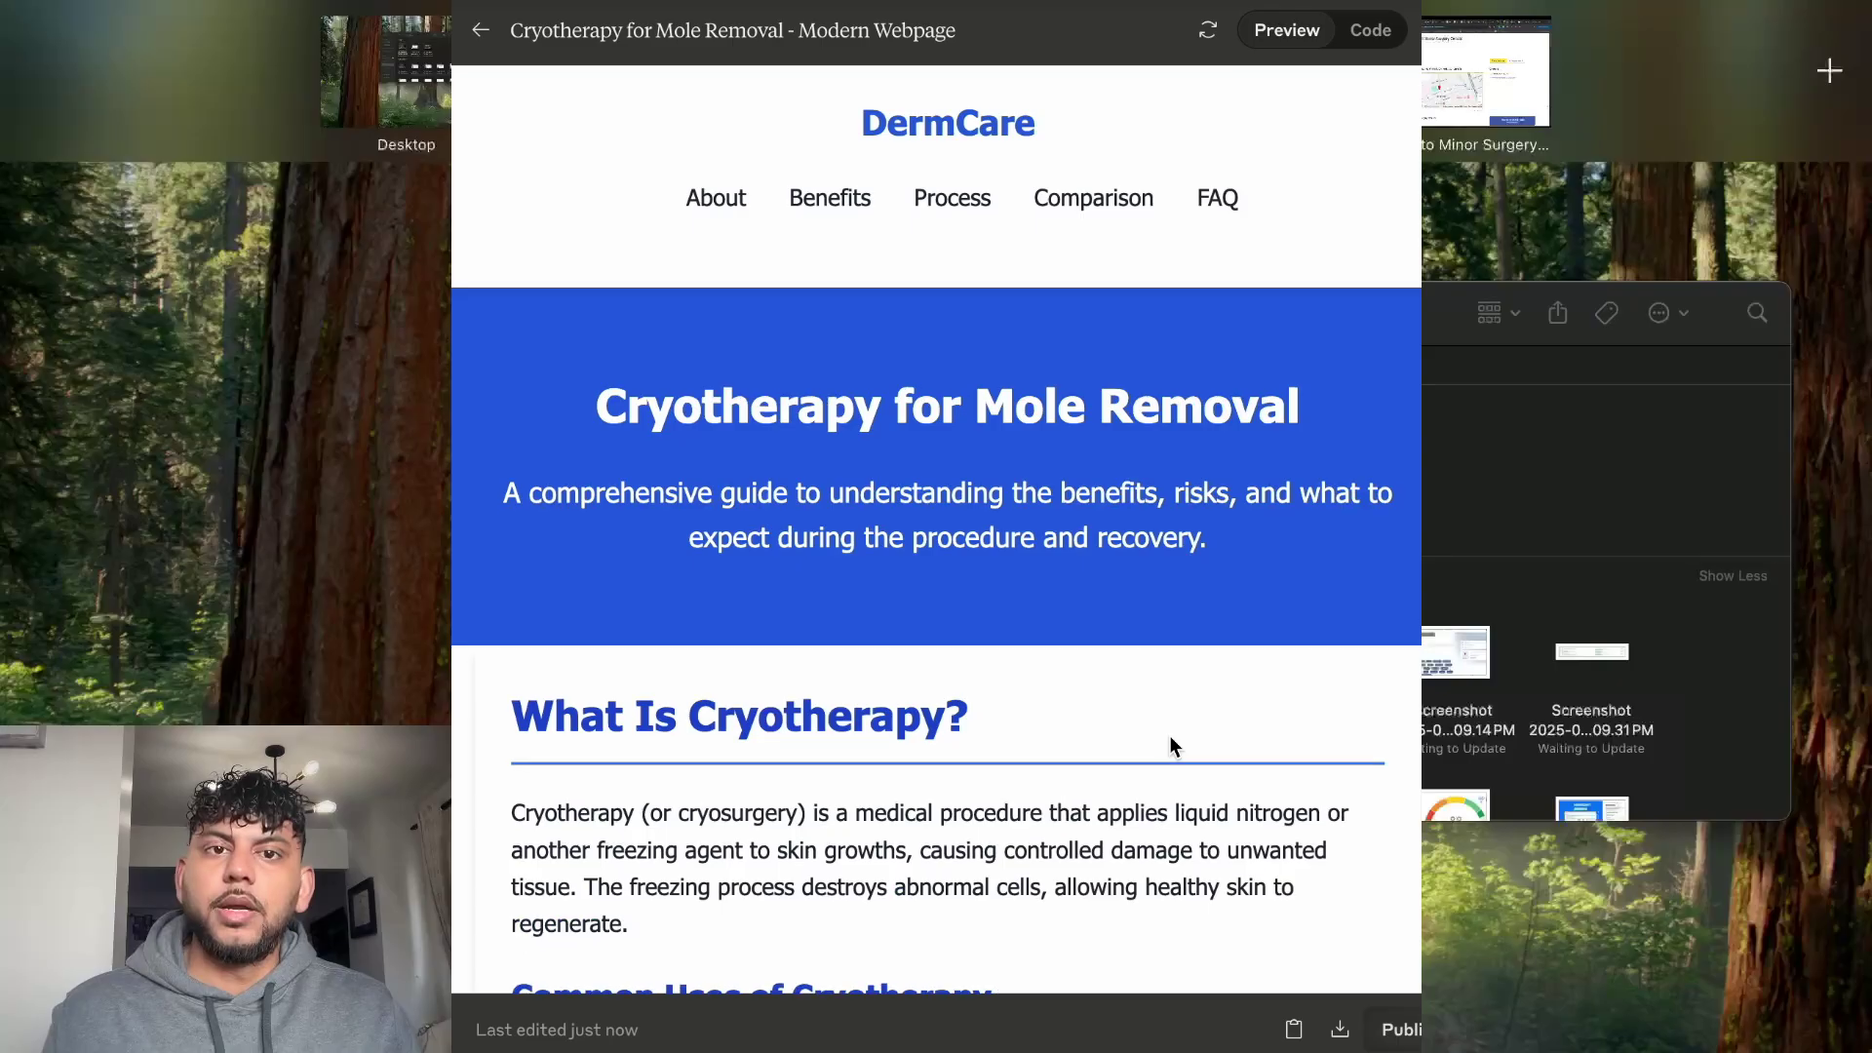
scroll(1170, 744, "down", 10)
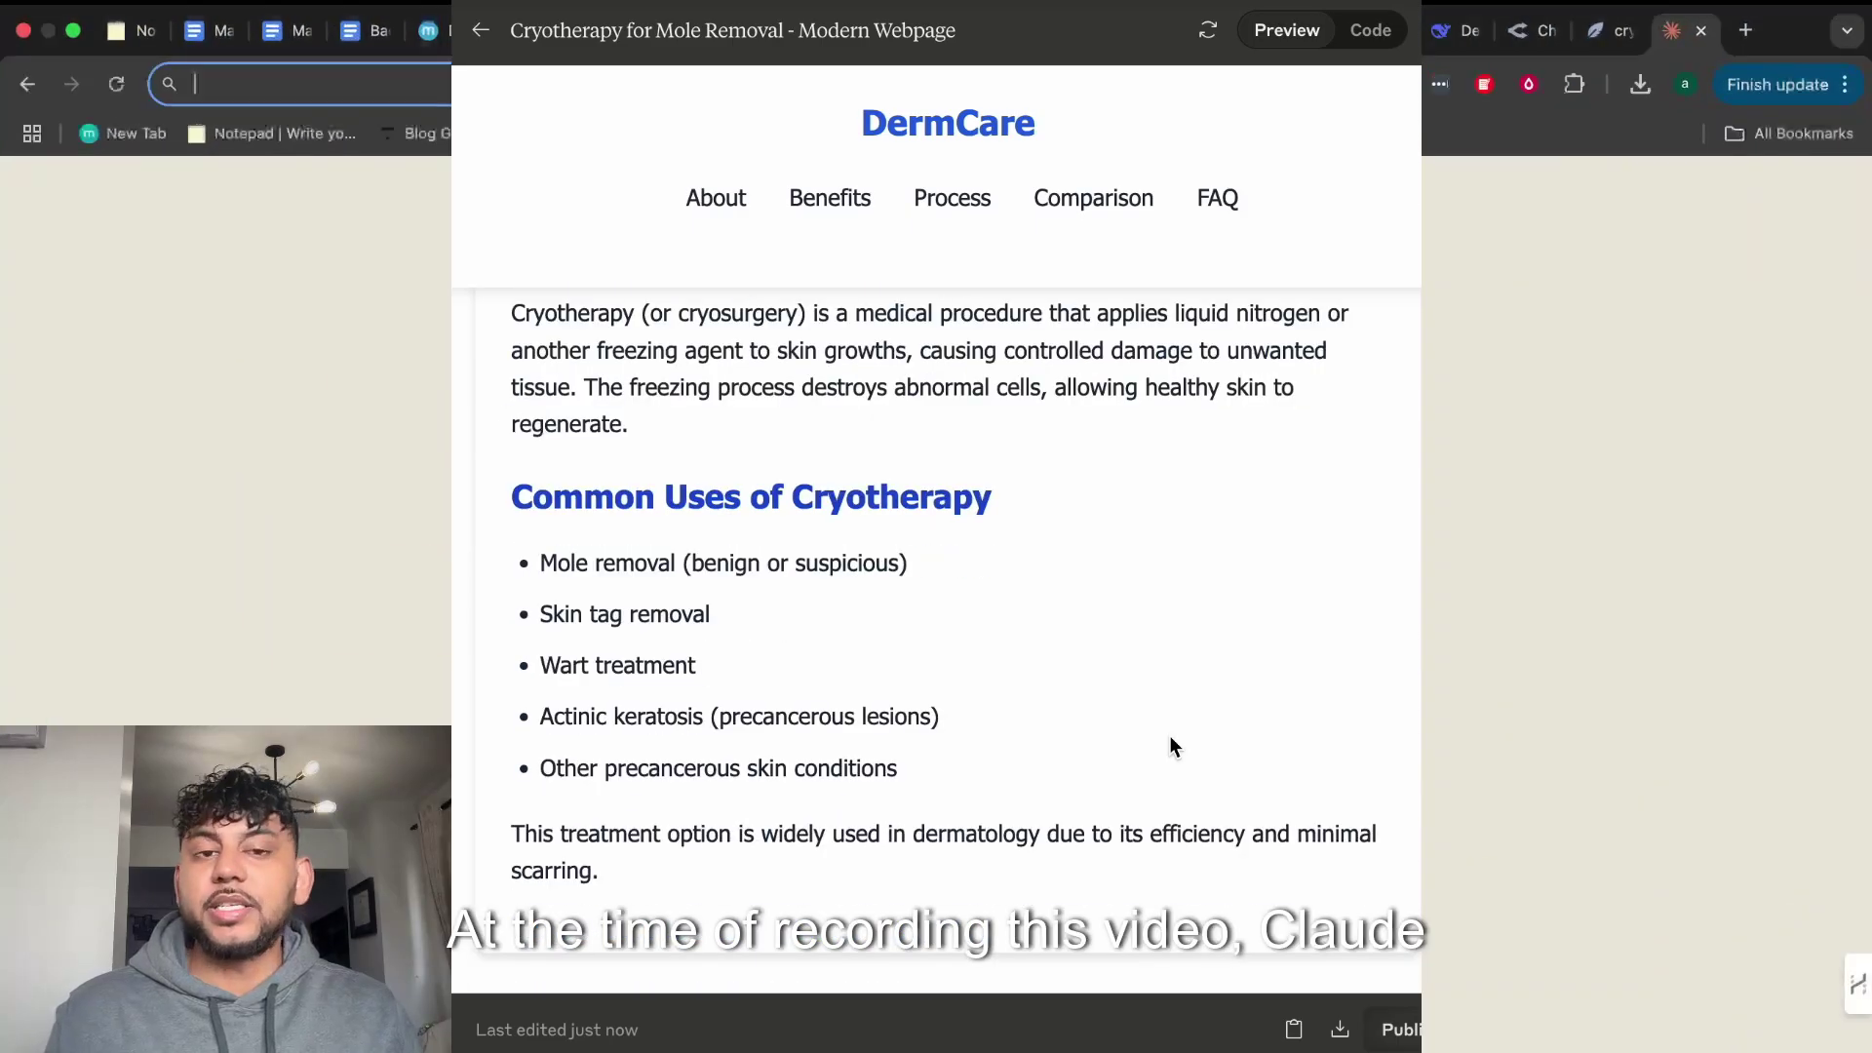
scroll(1170, 744, "down", 15)
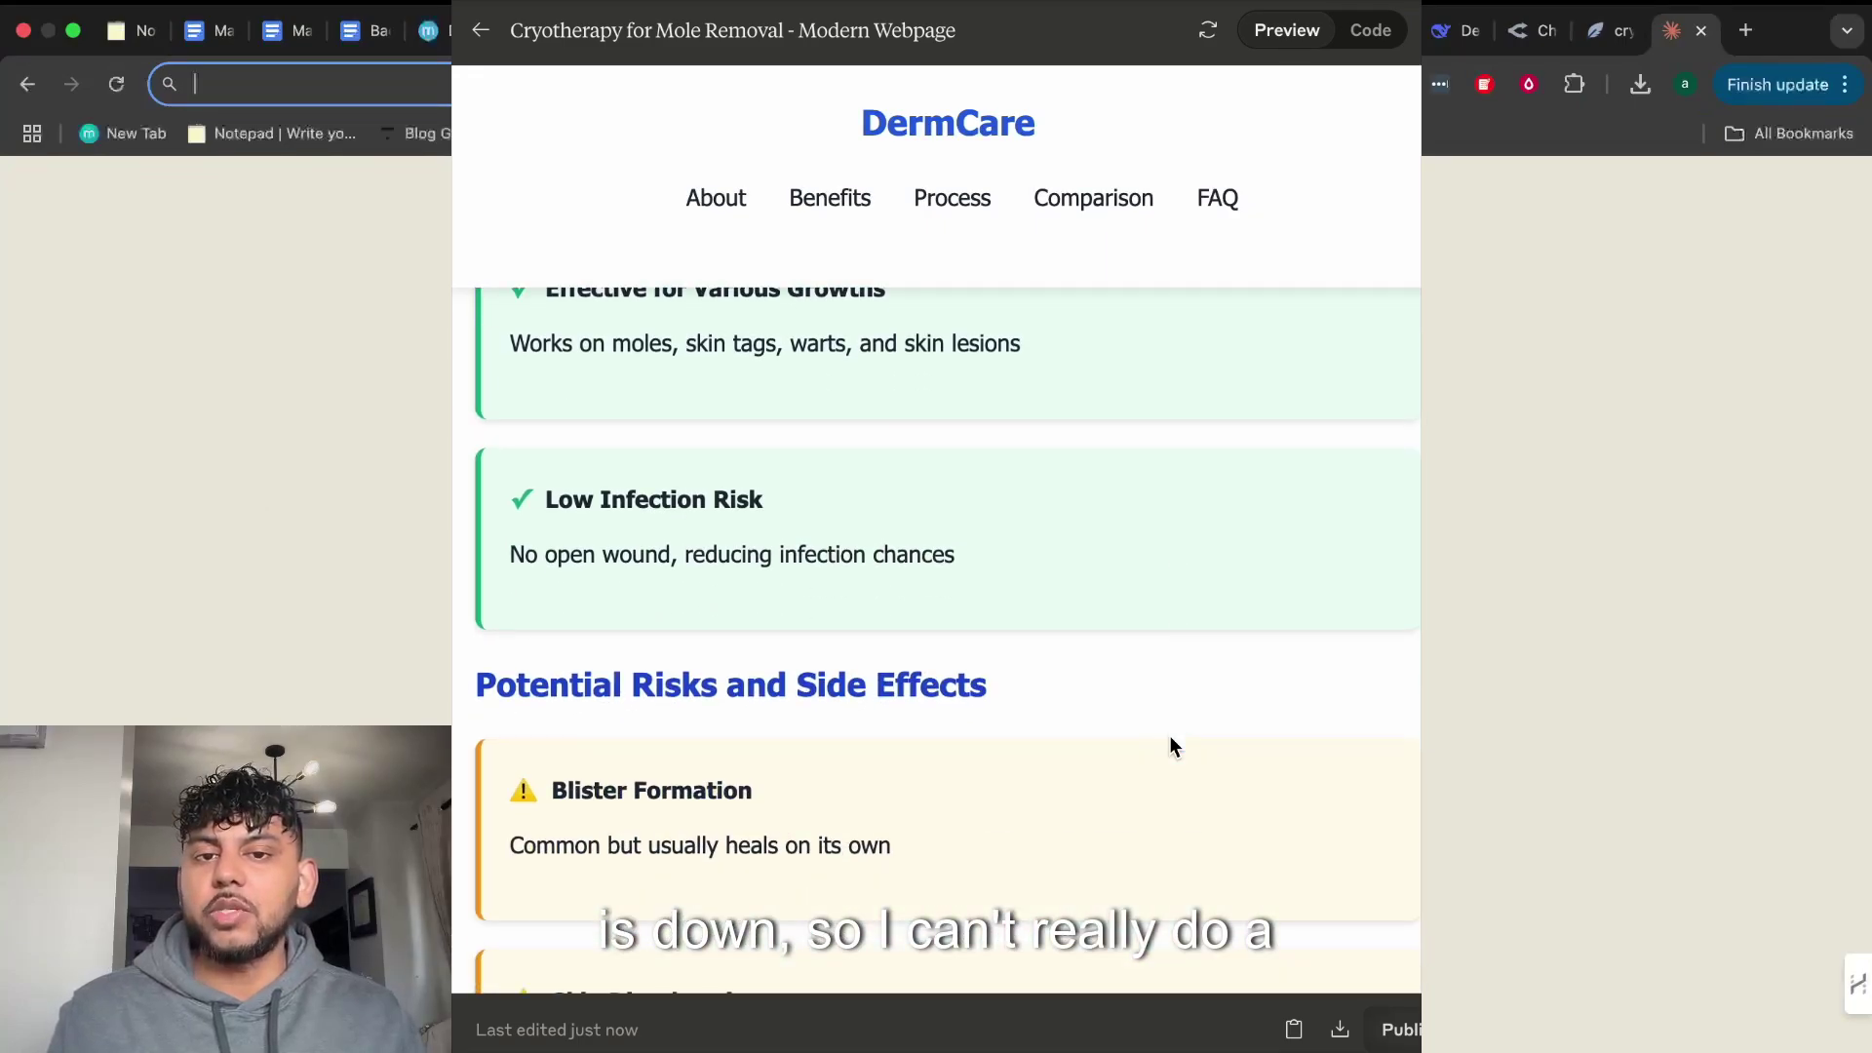
scroll(1170, 744, "down", 20)
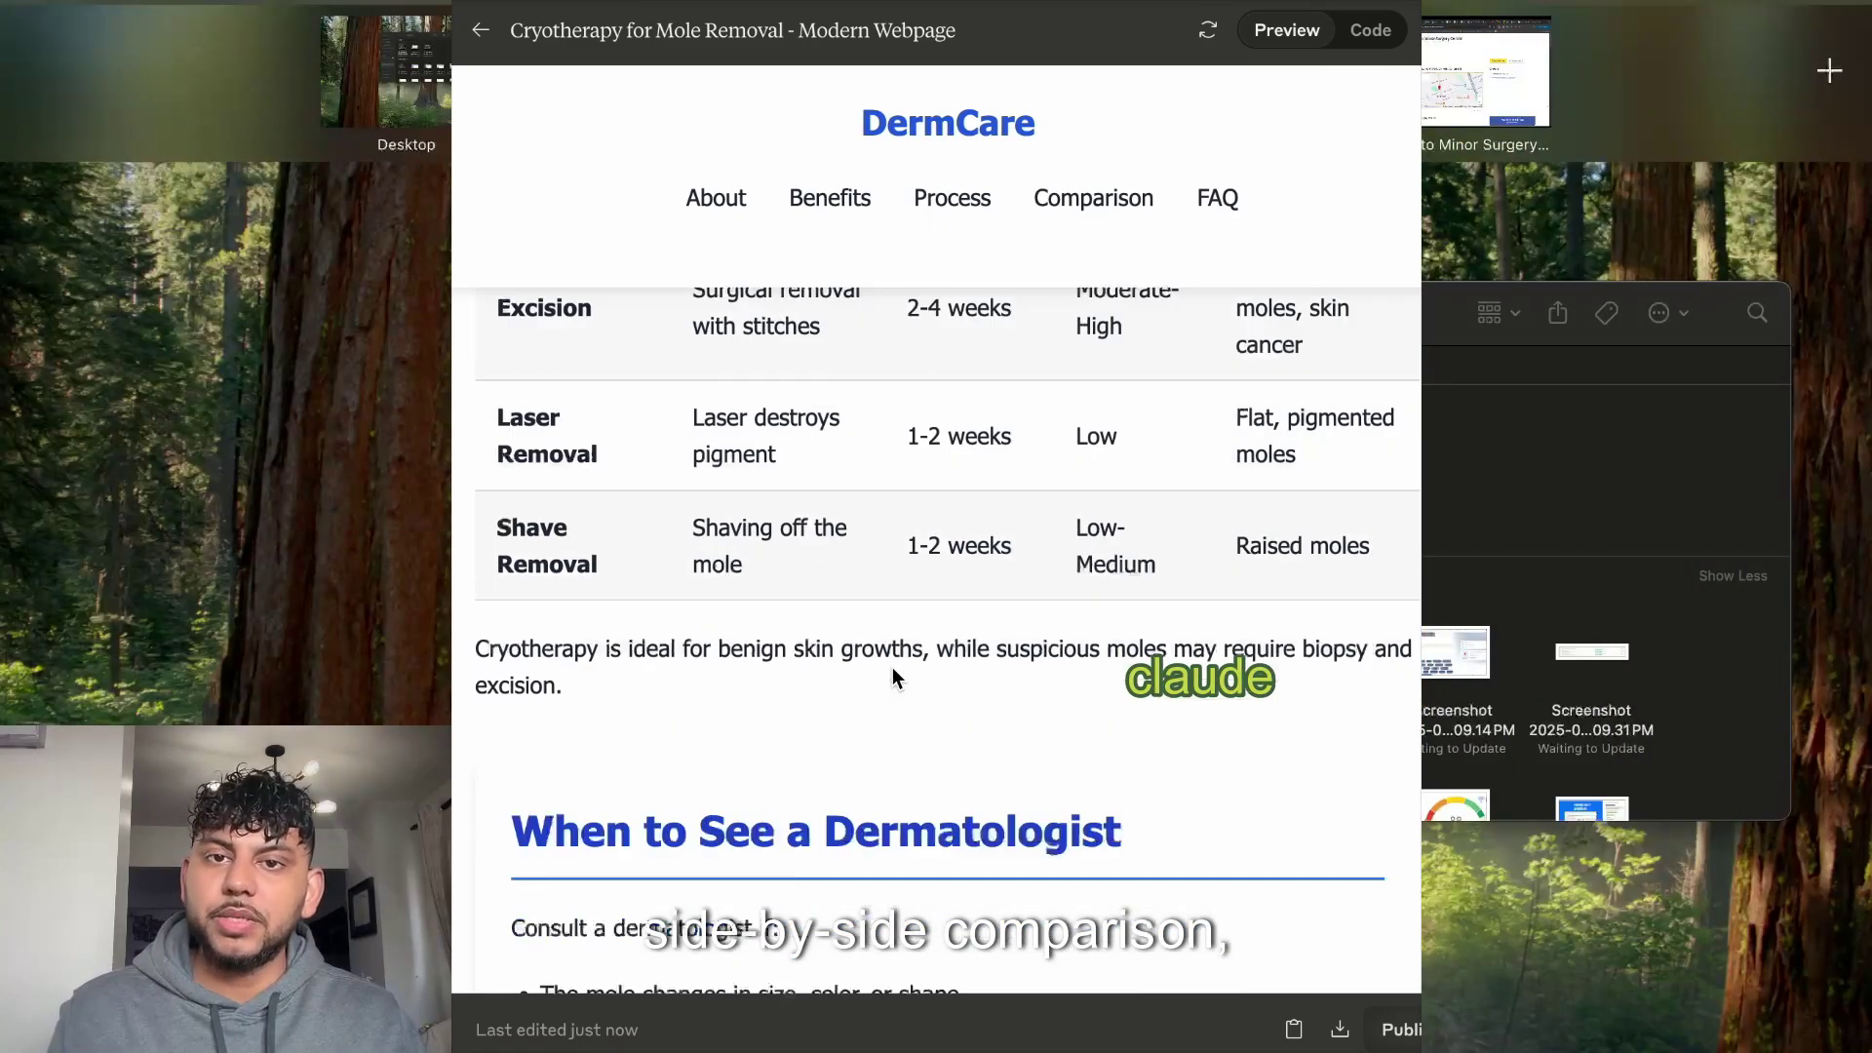
scroll(892, 667, "down", 5)
scroll(907, 746, "up", 10)
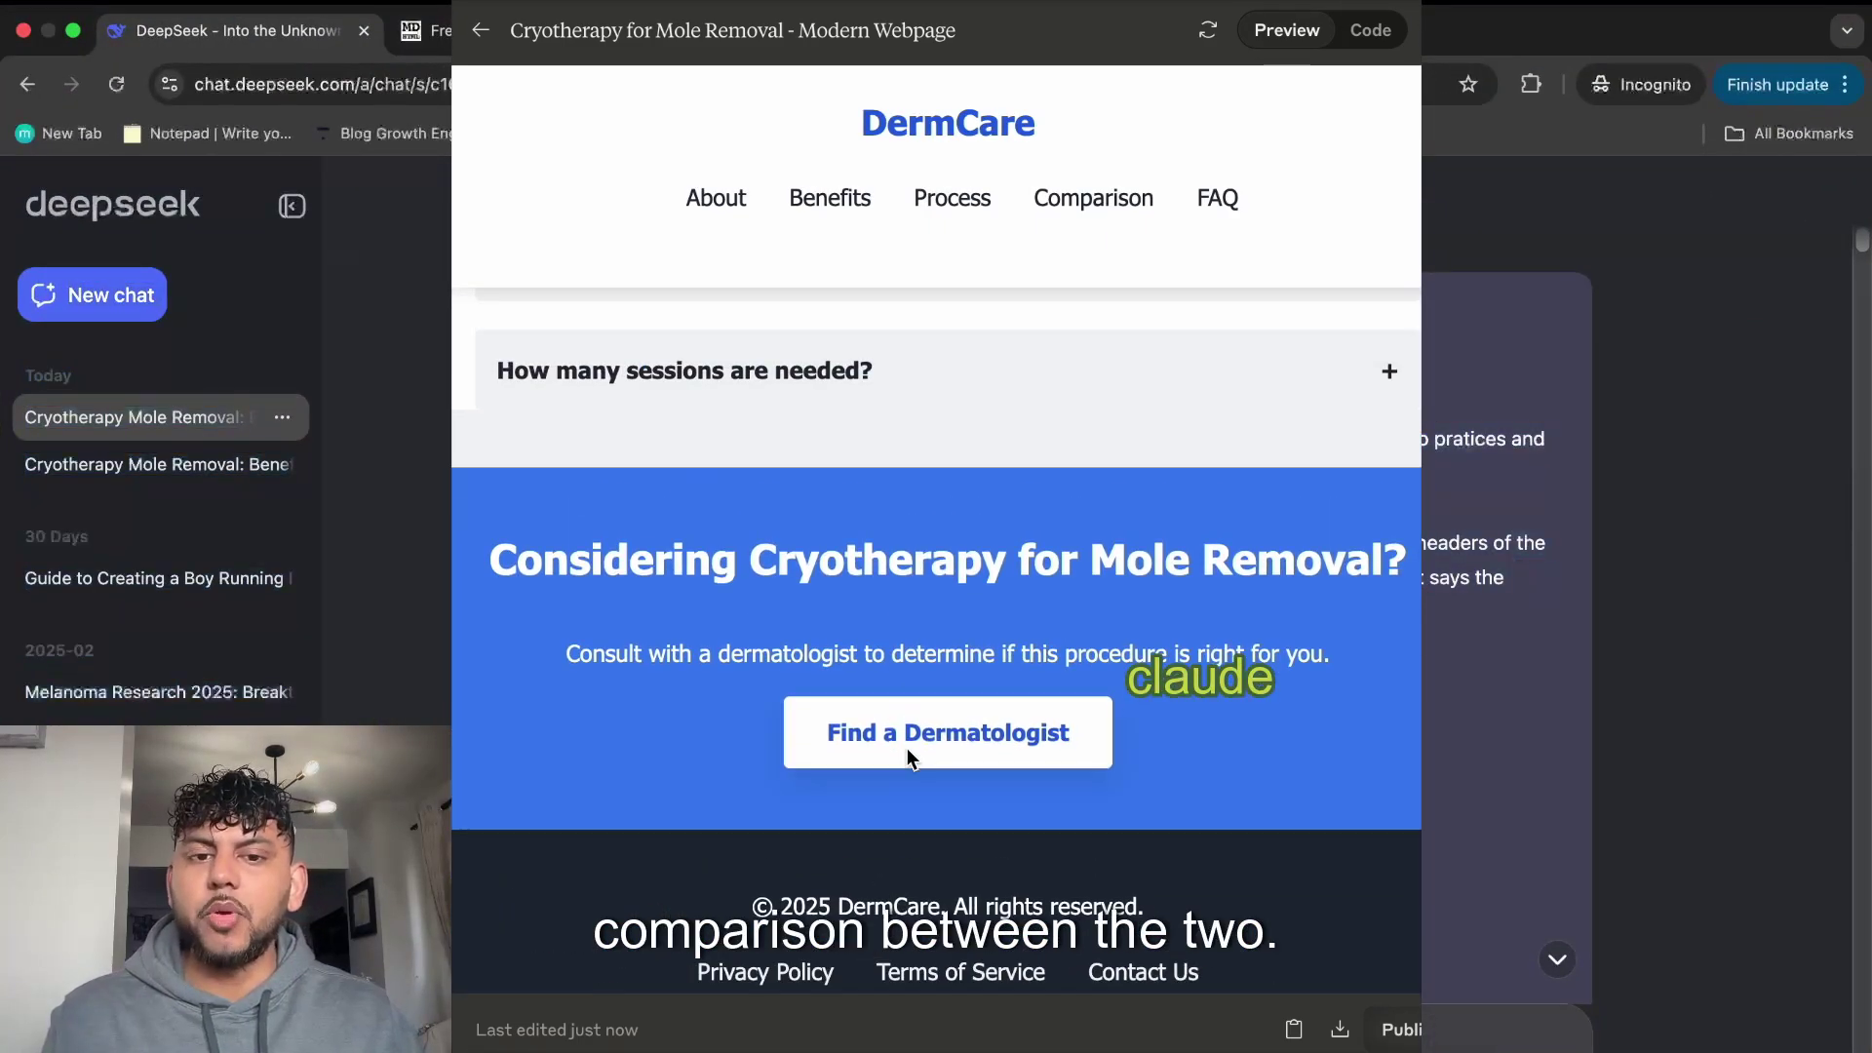
scroll(906, 747, "up", 10)
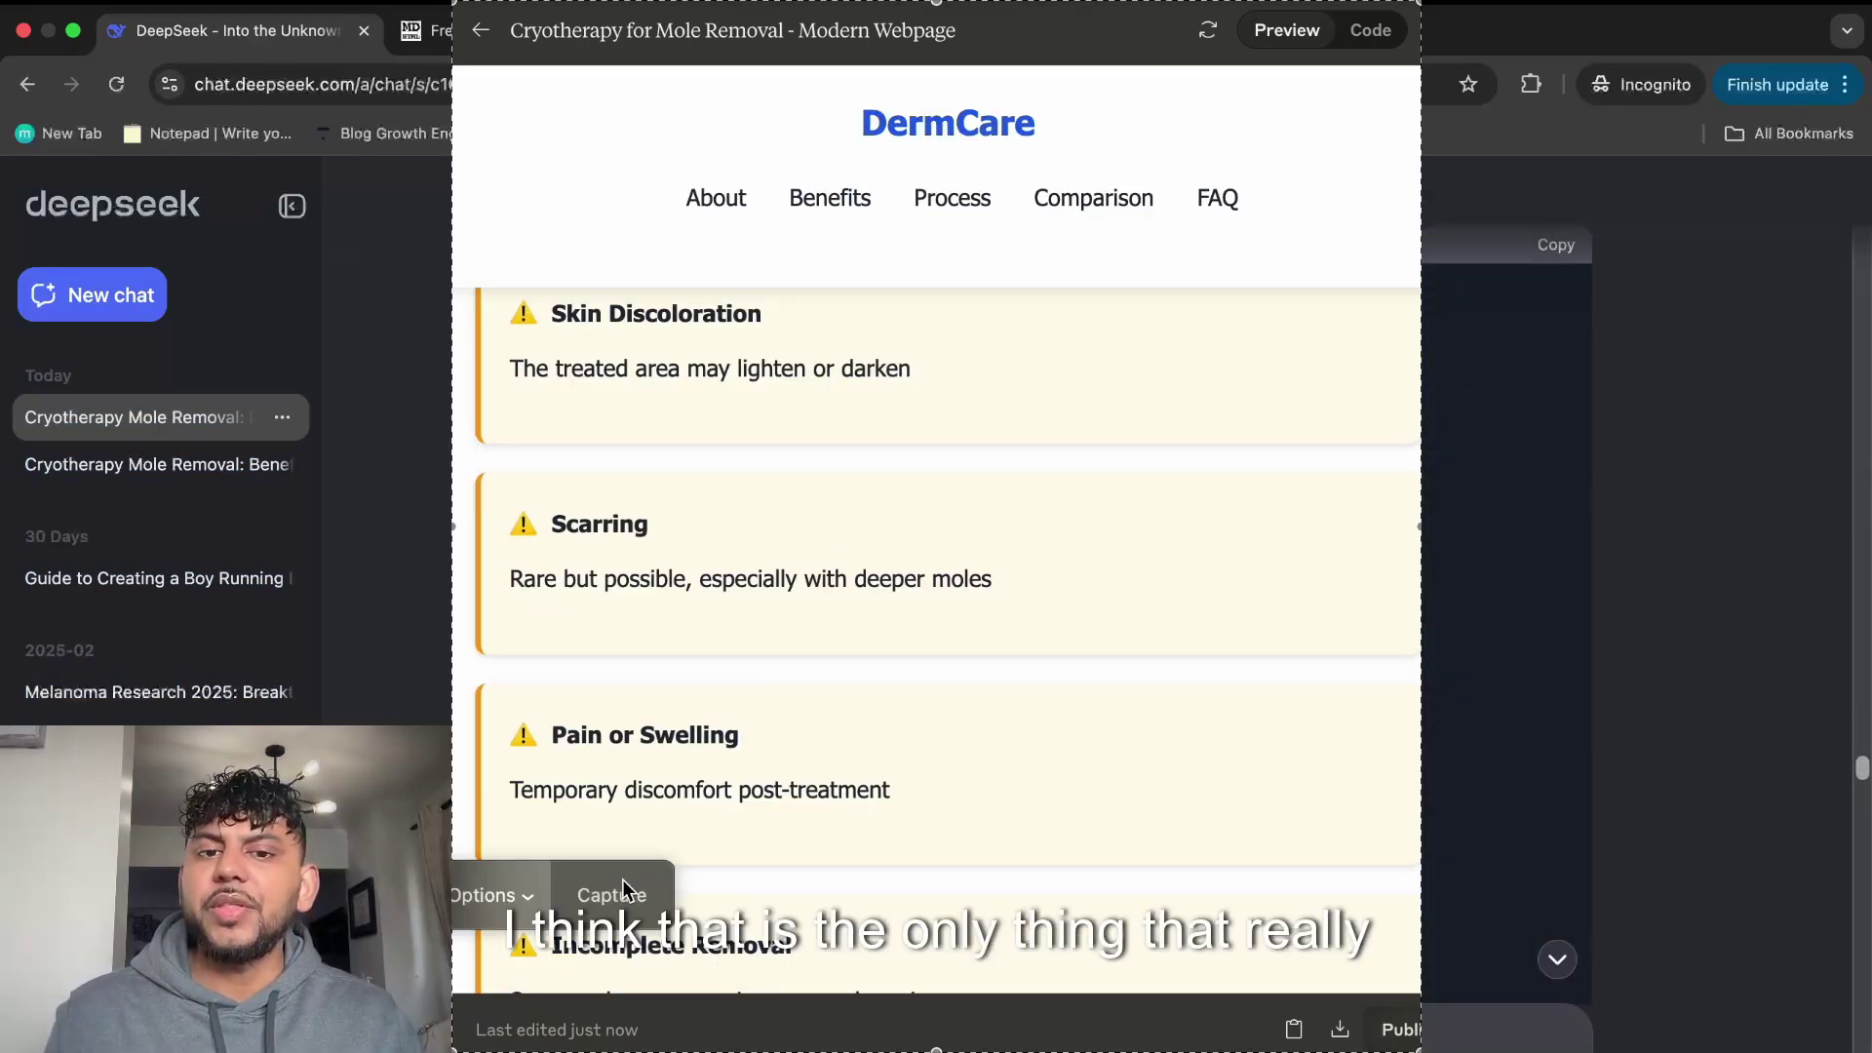
Close the Claude page preview and scroll back through DeepSeek's cryotherapy HTML code.
key("Escape")
scroll(1390, 704, "down", 5)
scroll(1638, 696, "down", 20)
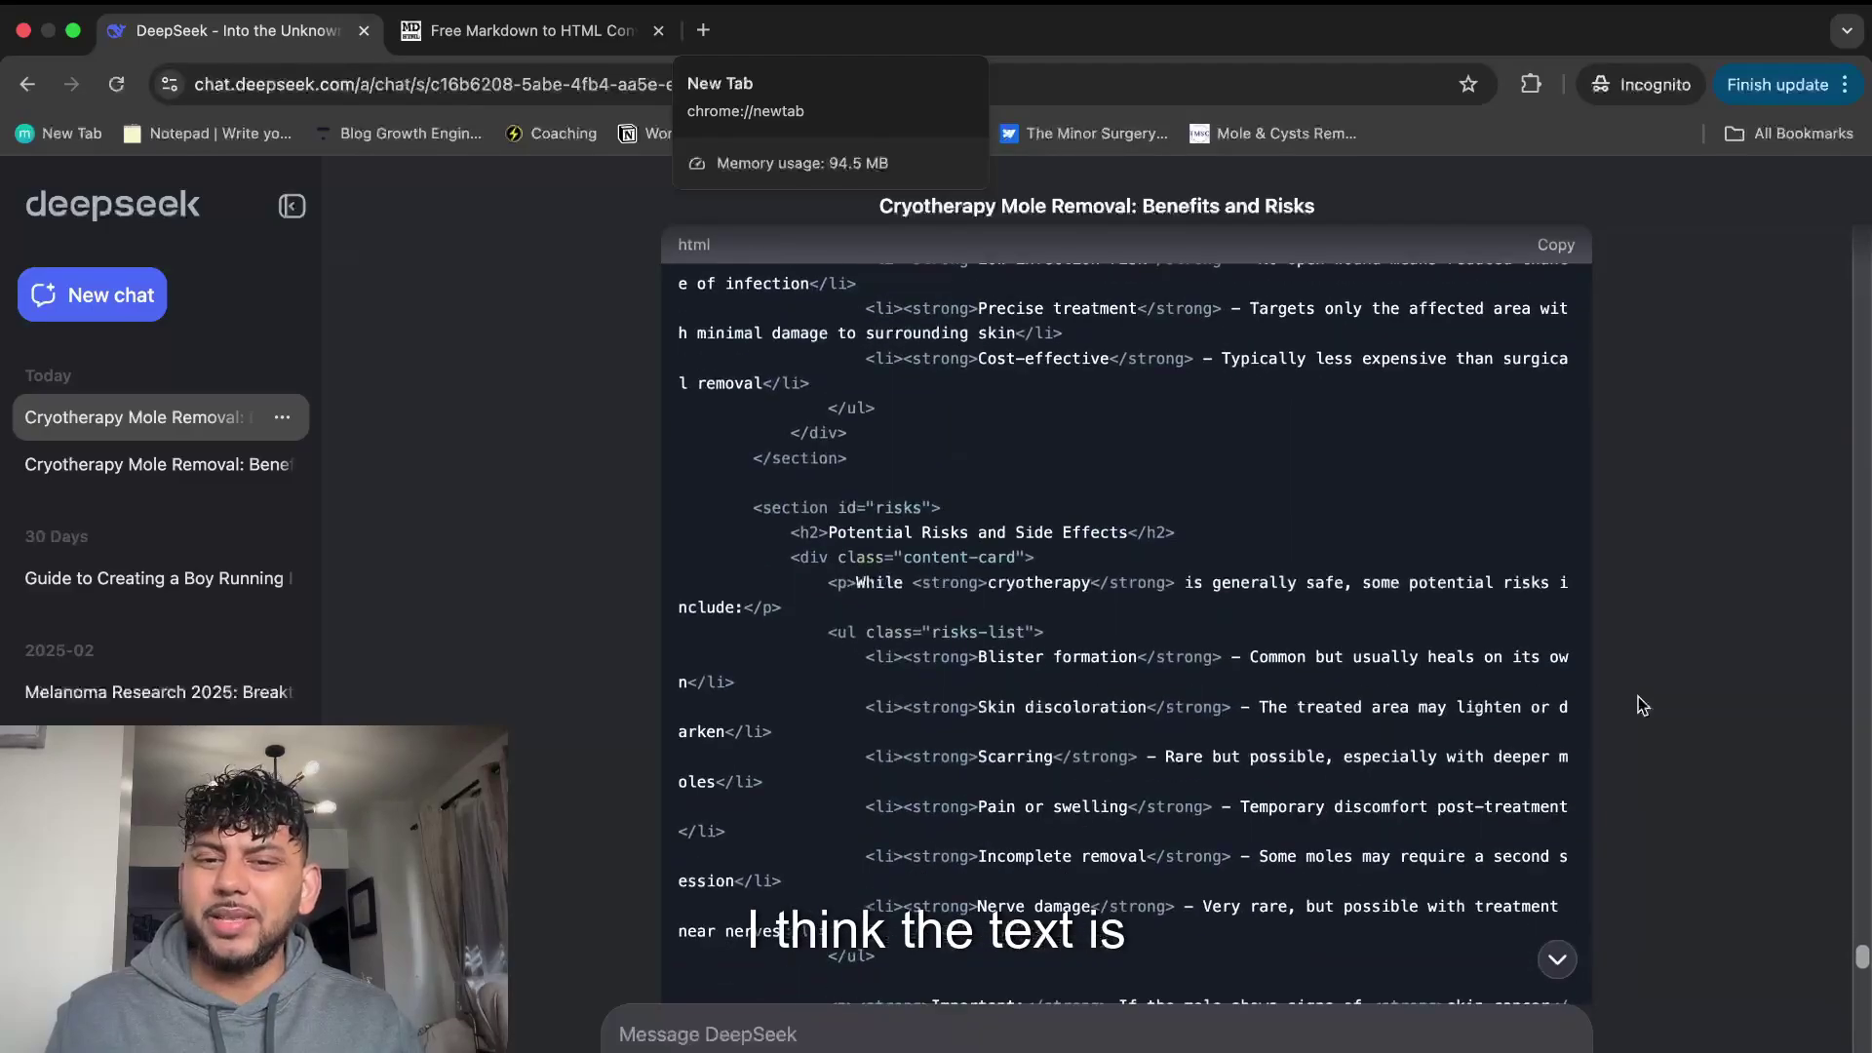
scroll(1638, 697, "down", 20)
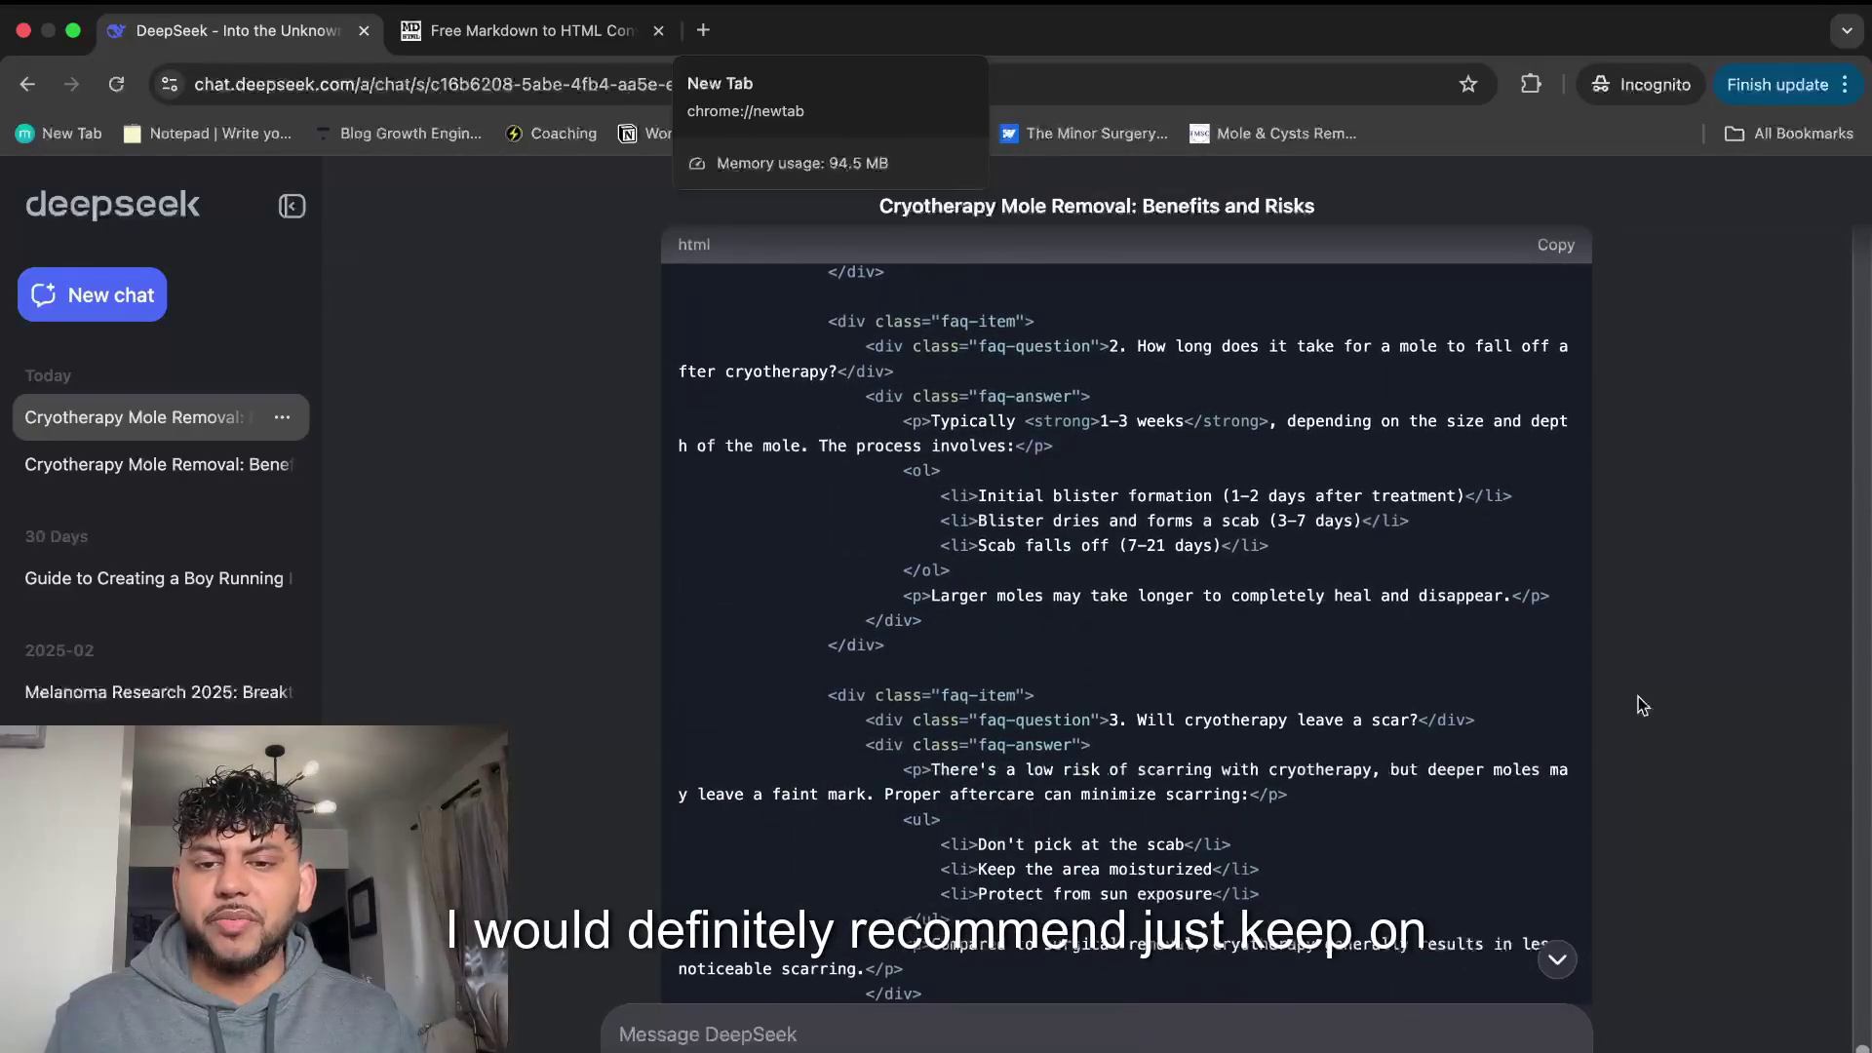
scroll(1640, 702, "down", 5)
scroll(1599, 717, "up", 6)
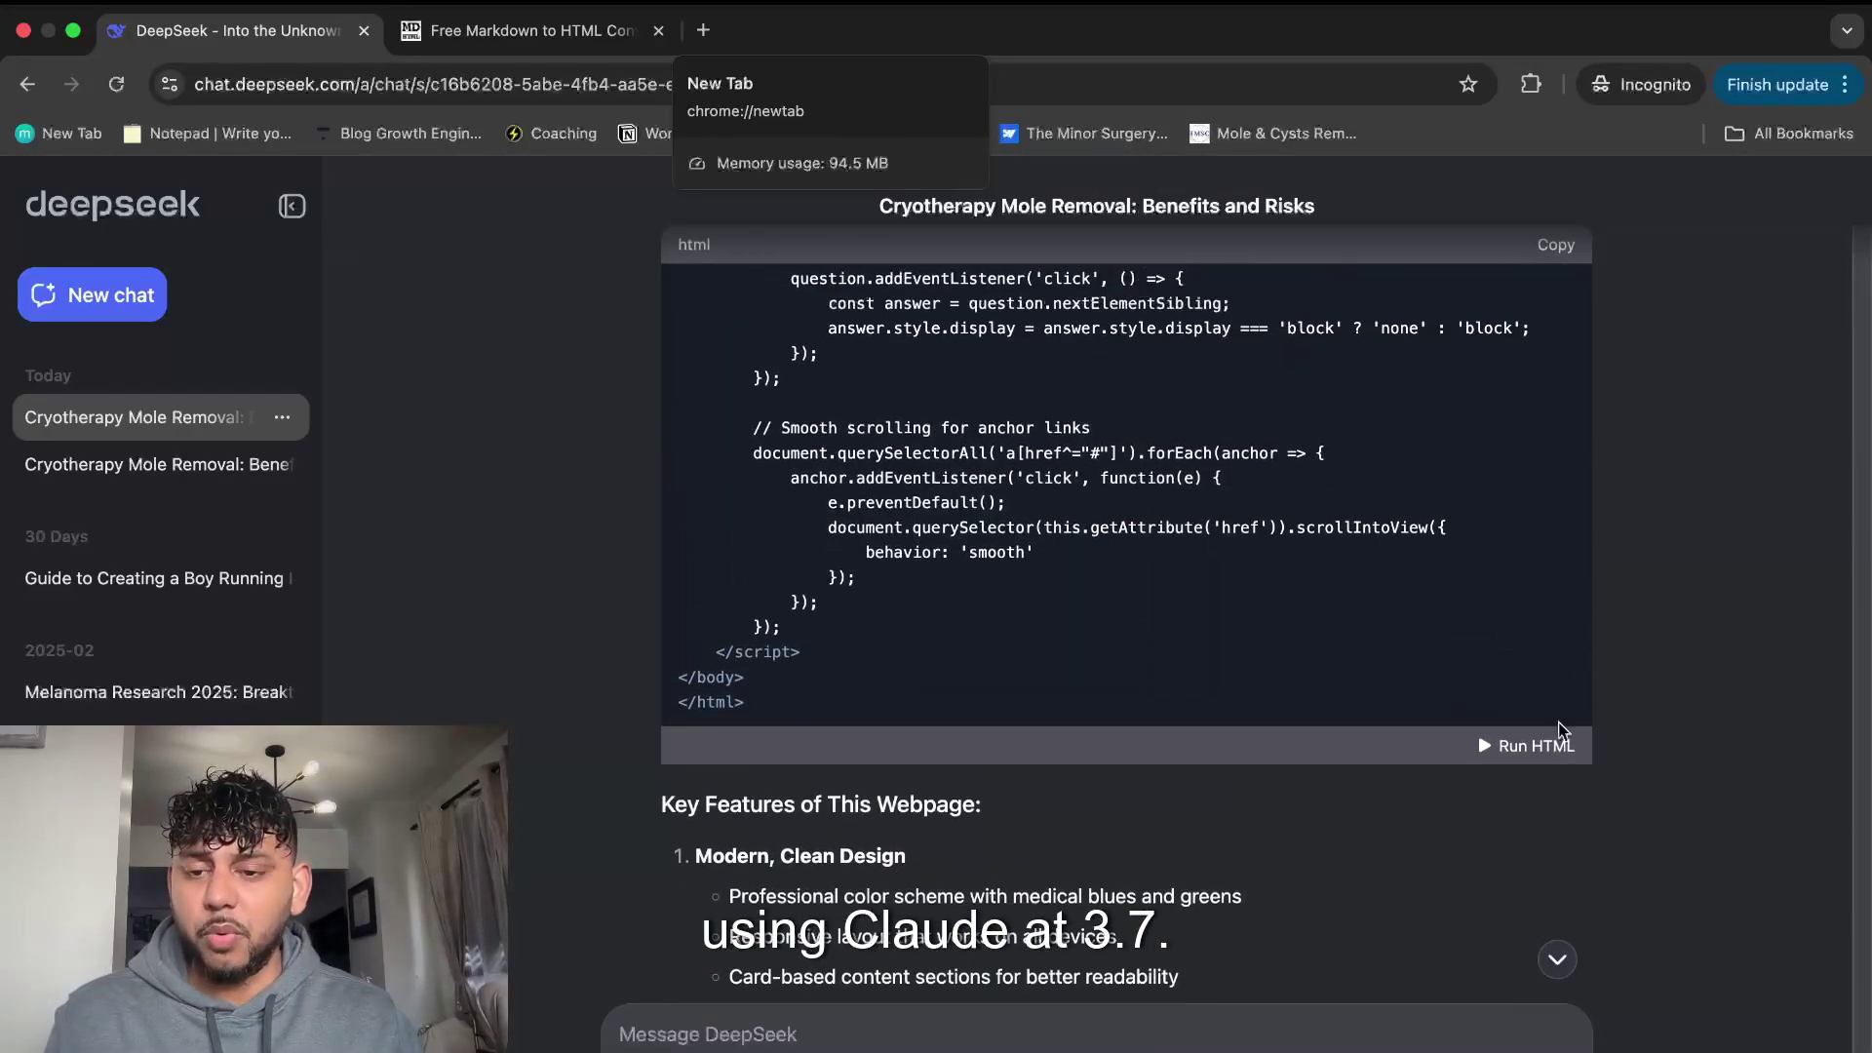
Render the DeepSeek cryotherapy page again and scroll down to its risks and Aftercare and Recovery sections.
left_click(1493, 747)
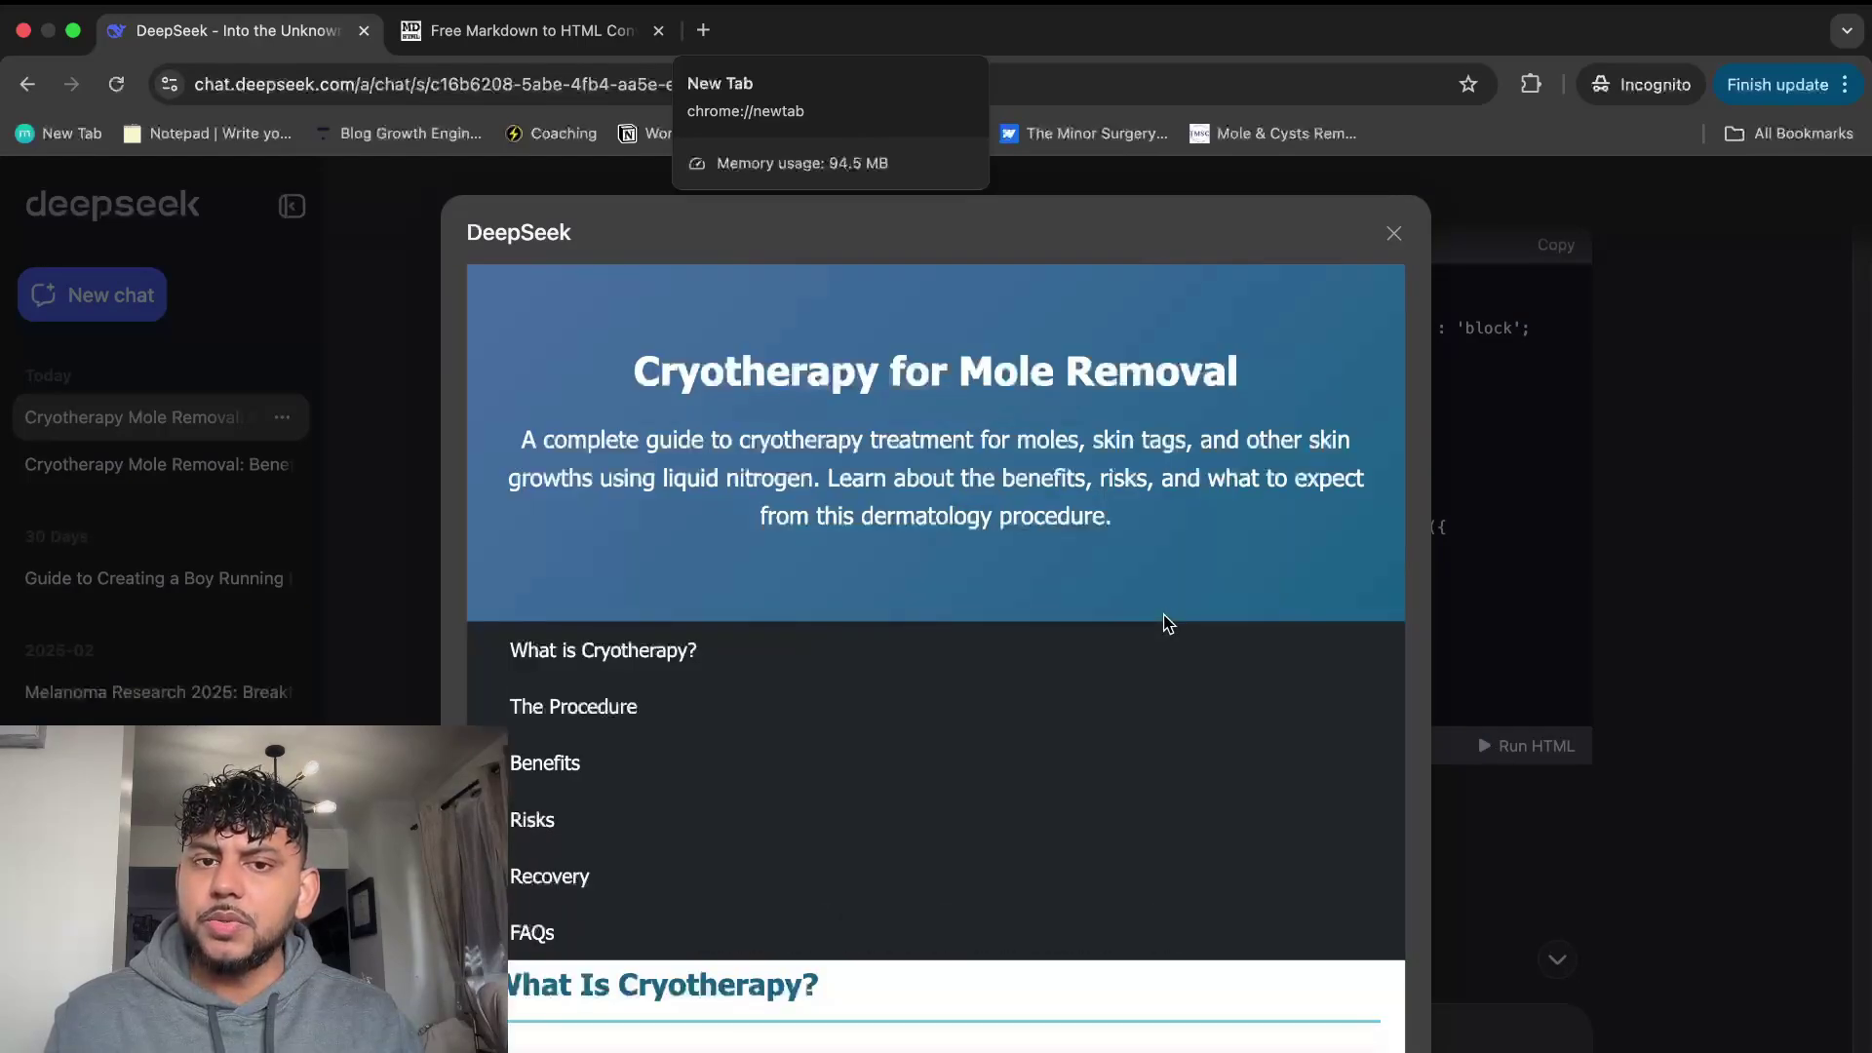
scroll(1183, 744, "down", 7)
scroll(1182, 743, "down", 5)
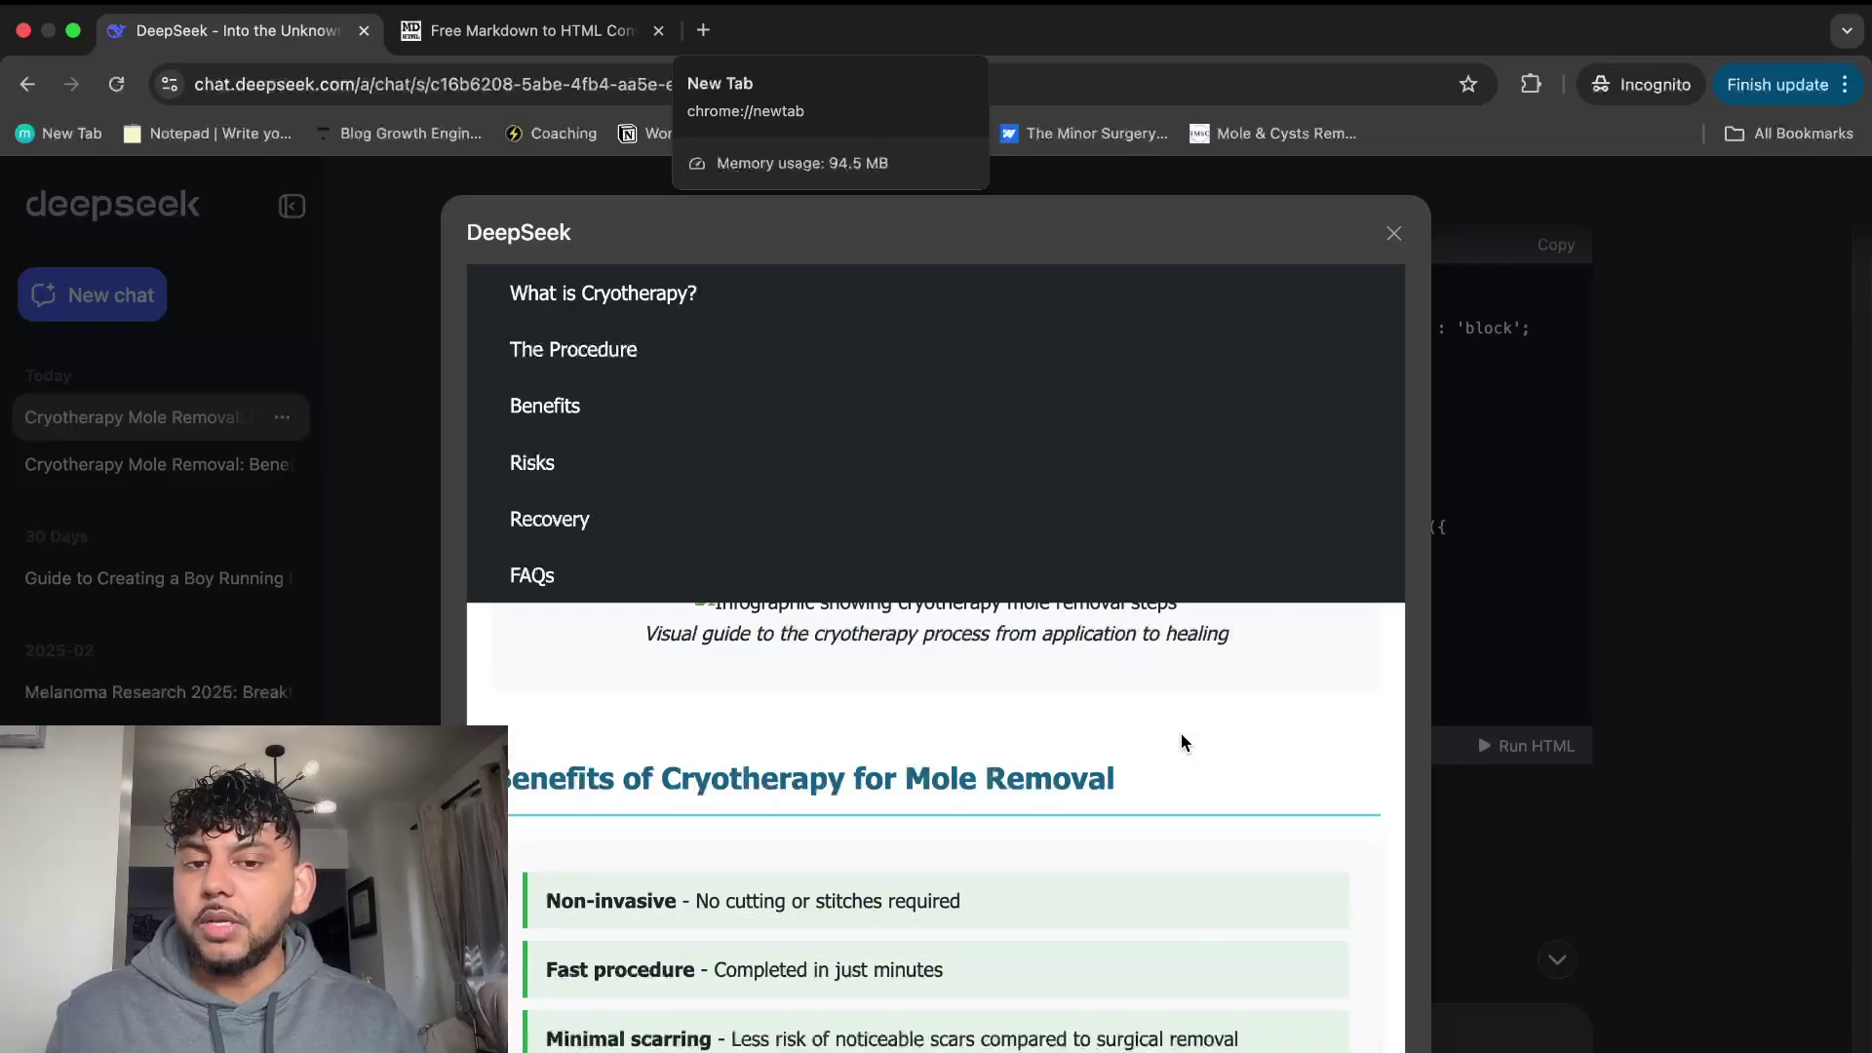
scroll(1181, 735, "down", 20)
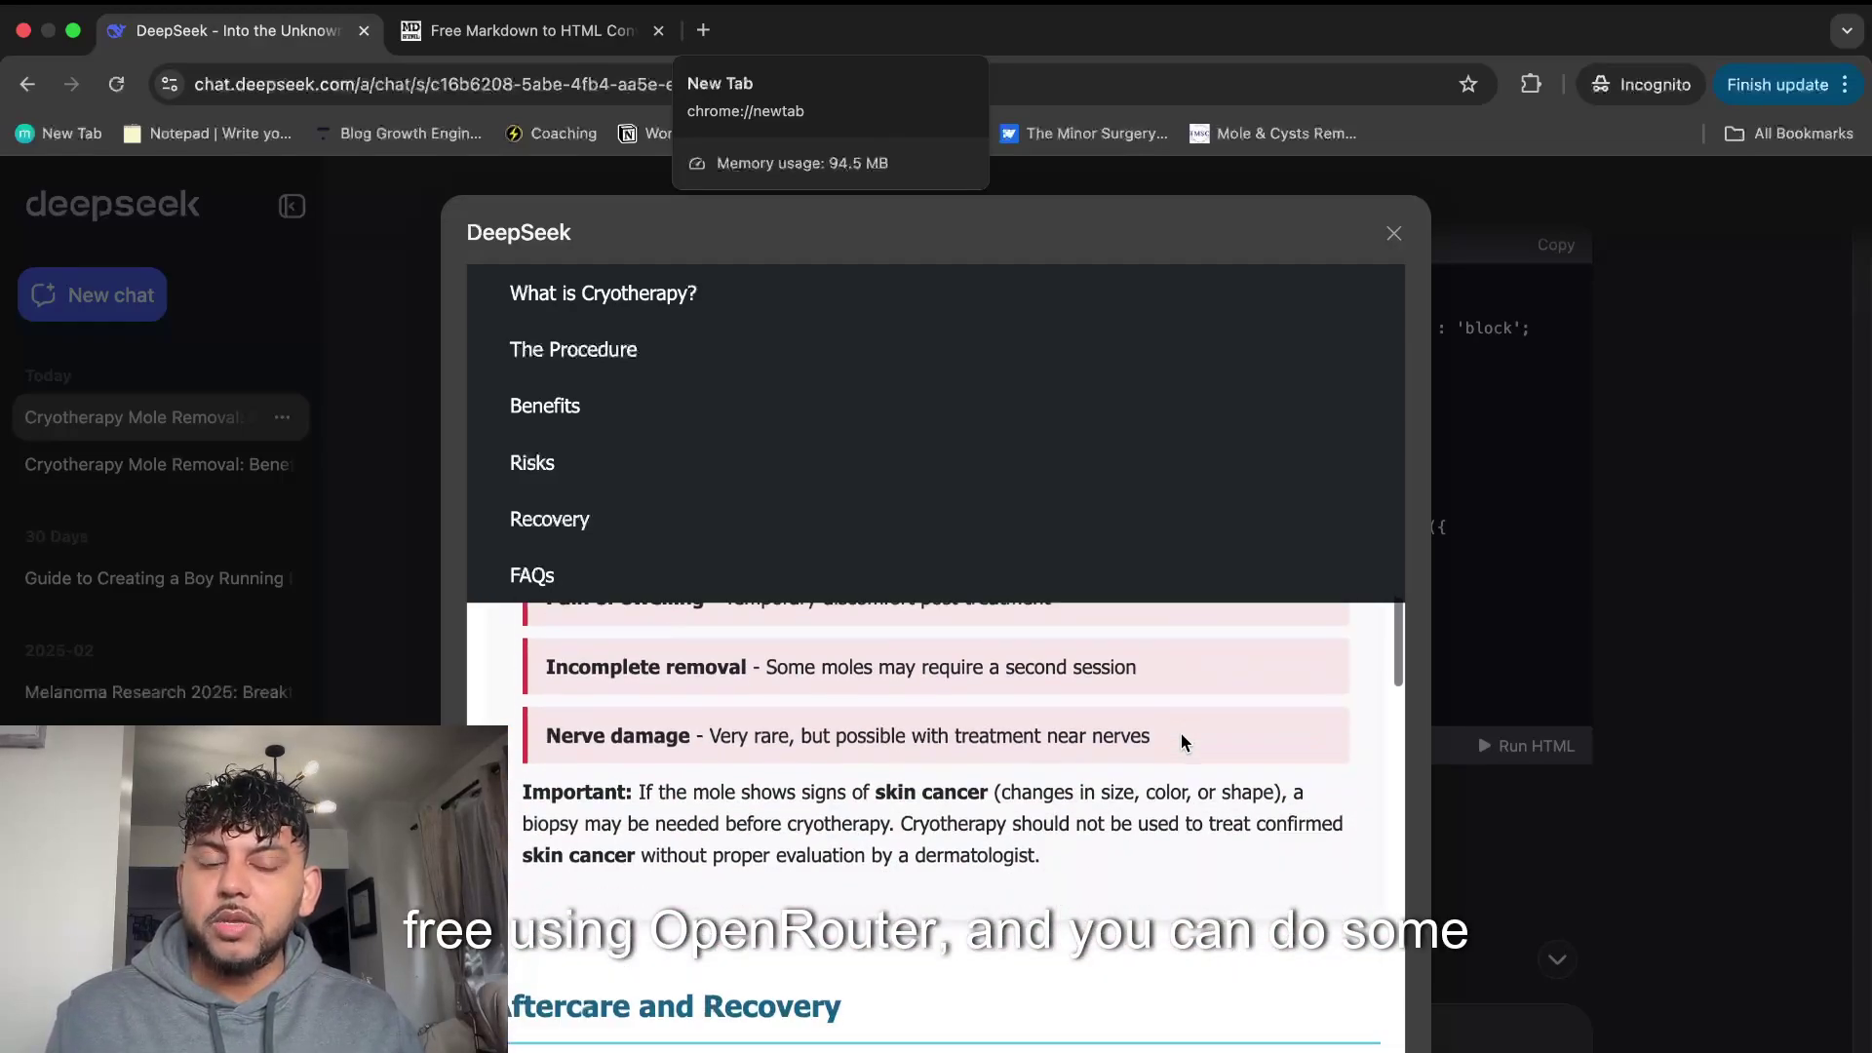